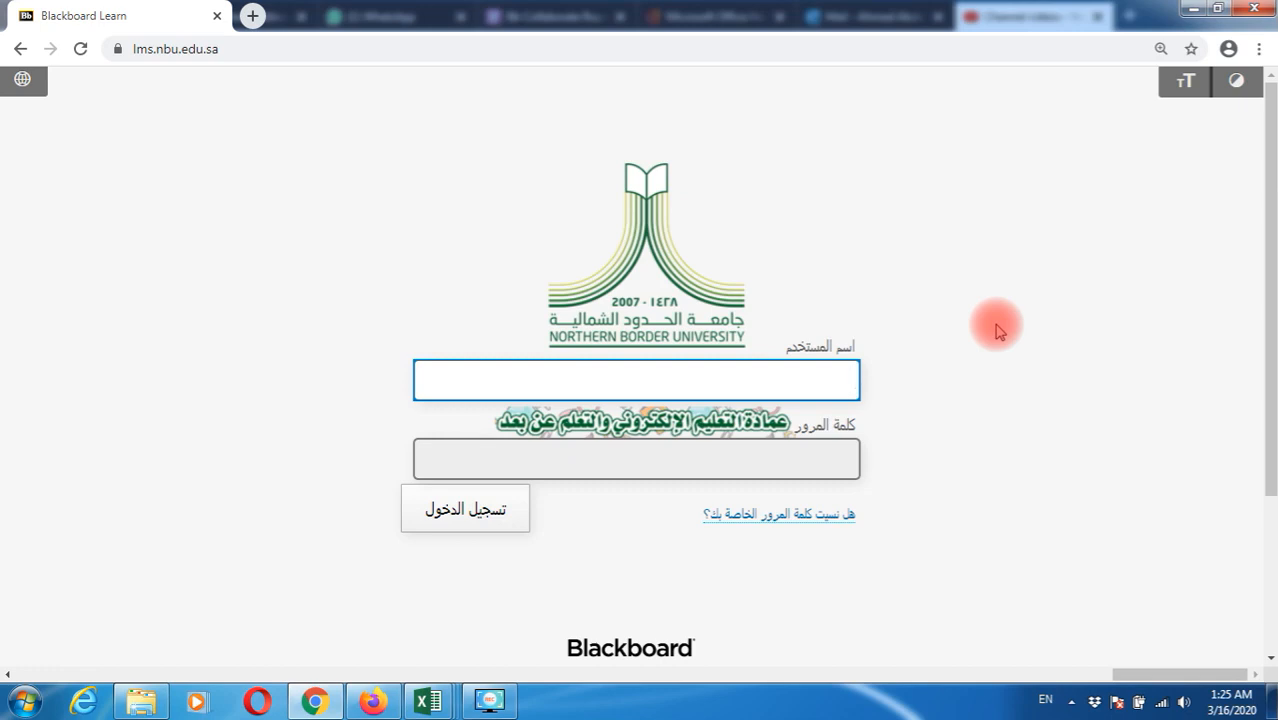
Switch the login page to English (United States) and sign in with the instructor's username and password
{"action": "left_click", "coordinate": [22, 79]}
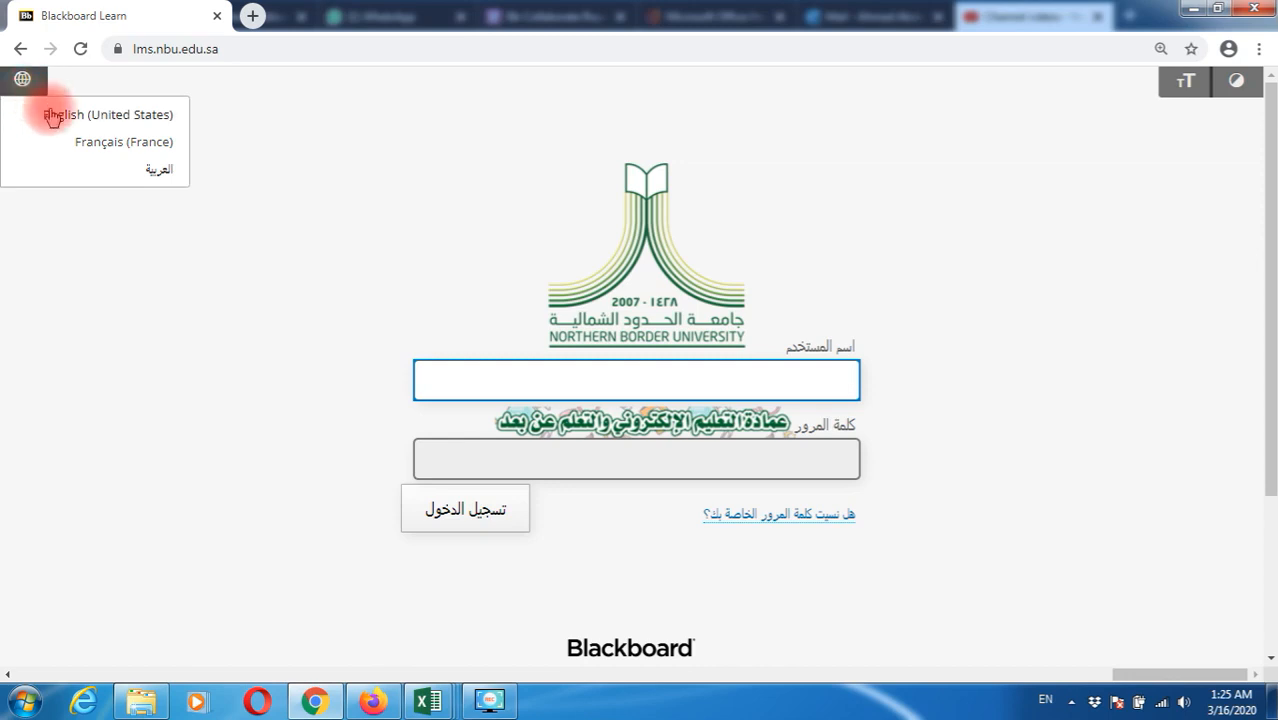
{"action": "left_click", "coordinate": [55, 118]}
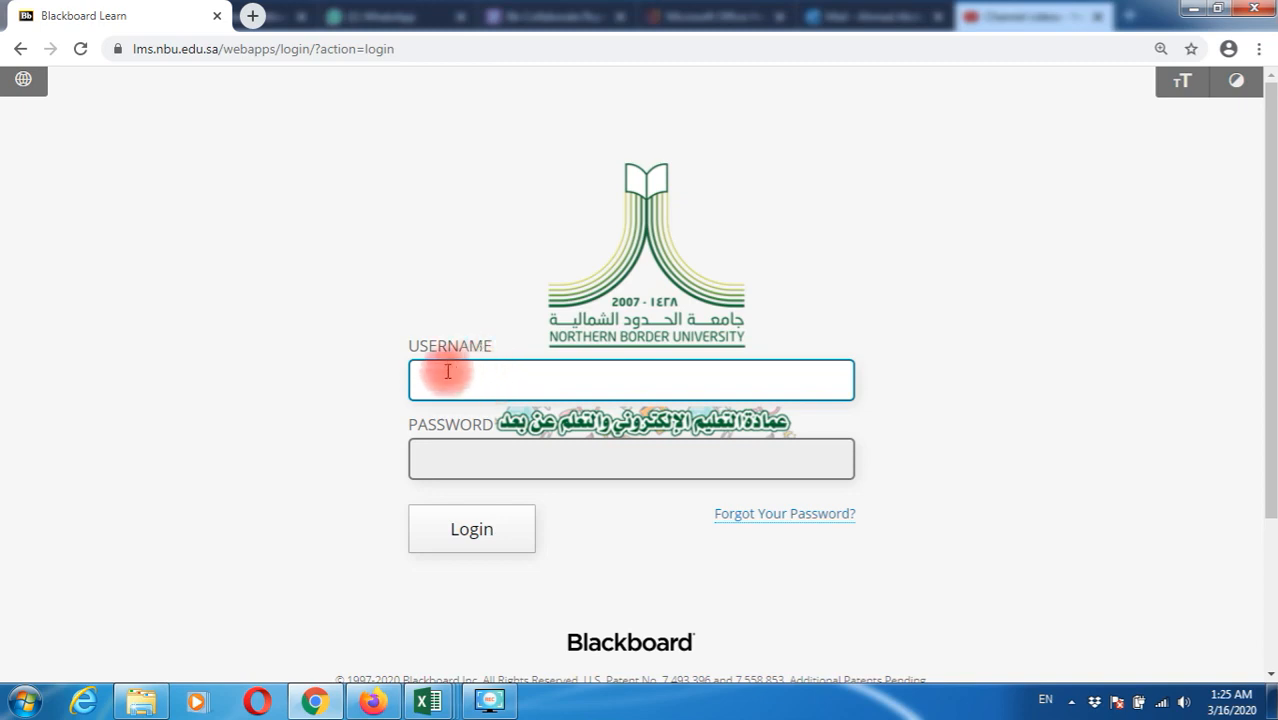
{"action": "type", "text": "AHMED"}
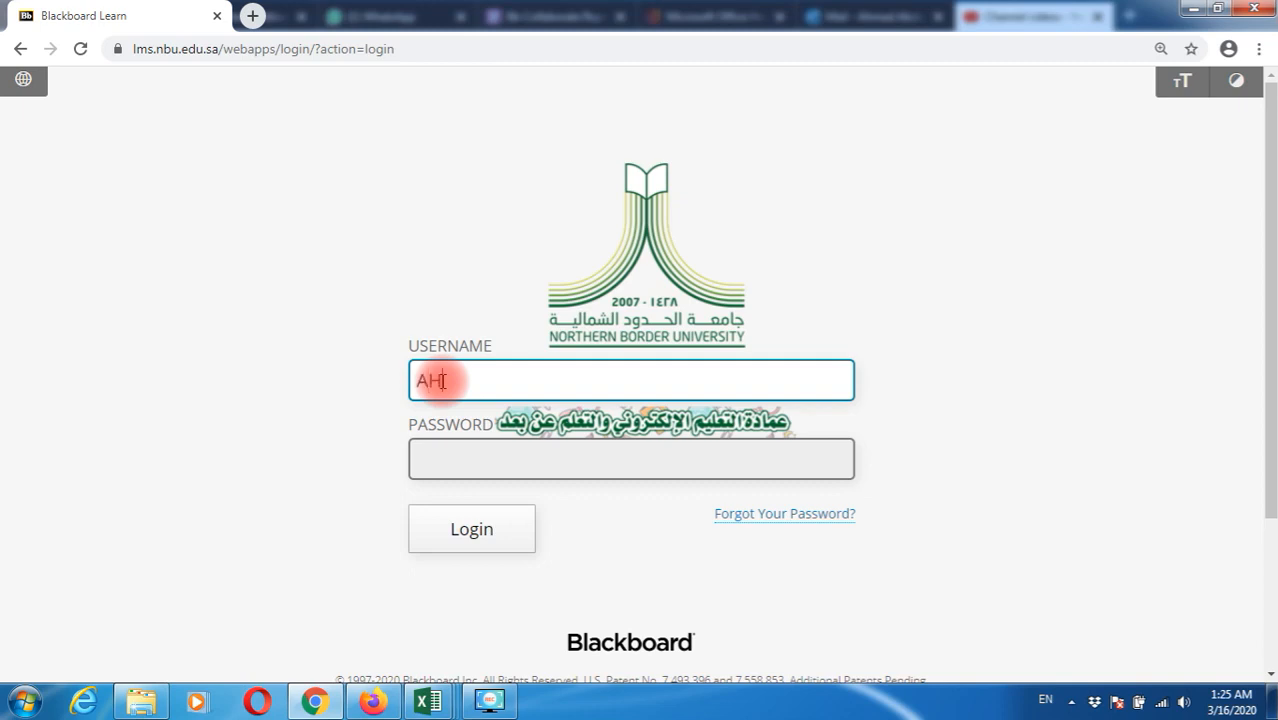
{"action": "key", "text": "Tab"}
{"action": "type", "text": "1234567890"}
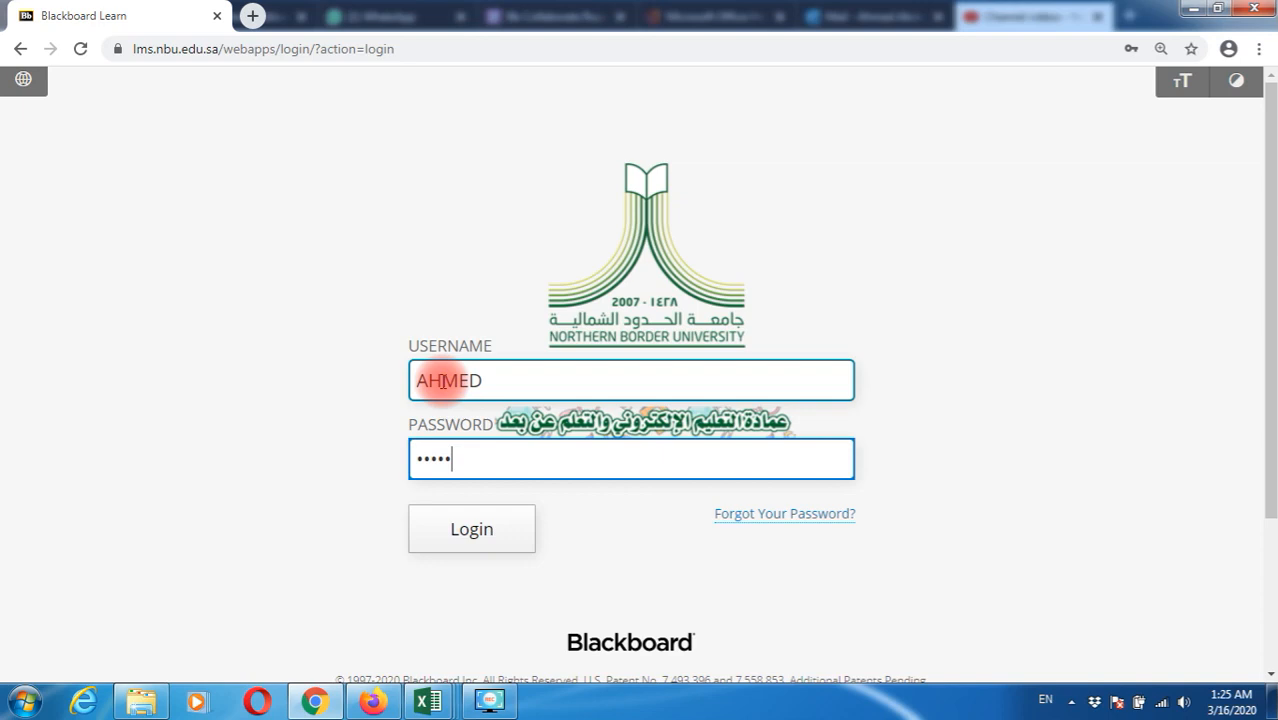
{"action": "key", "text": "Return"}
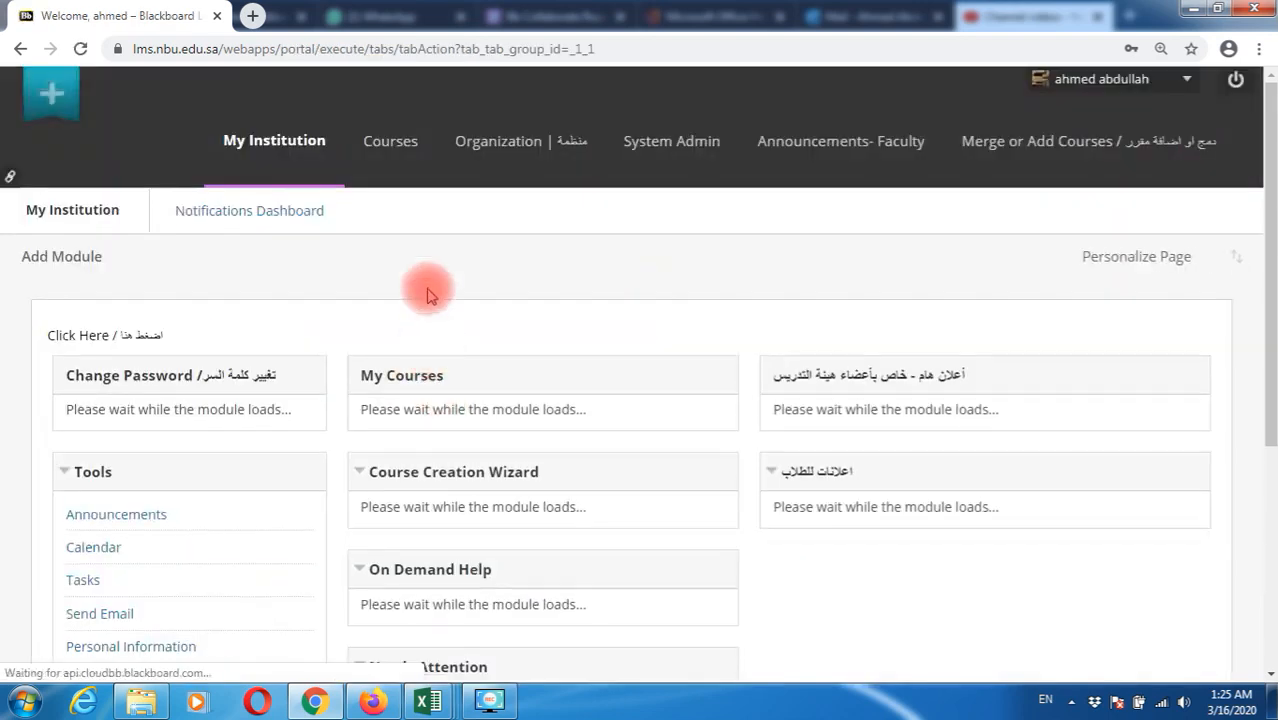
Open ENG01: BLACKBOARD - ONLINE TRAINING COURSE from the Courses tab's course list
{"action": "left_click", "coordinate": [390, 142]}
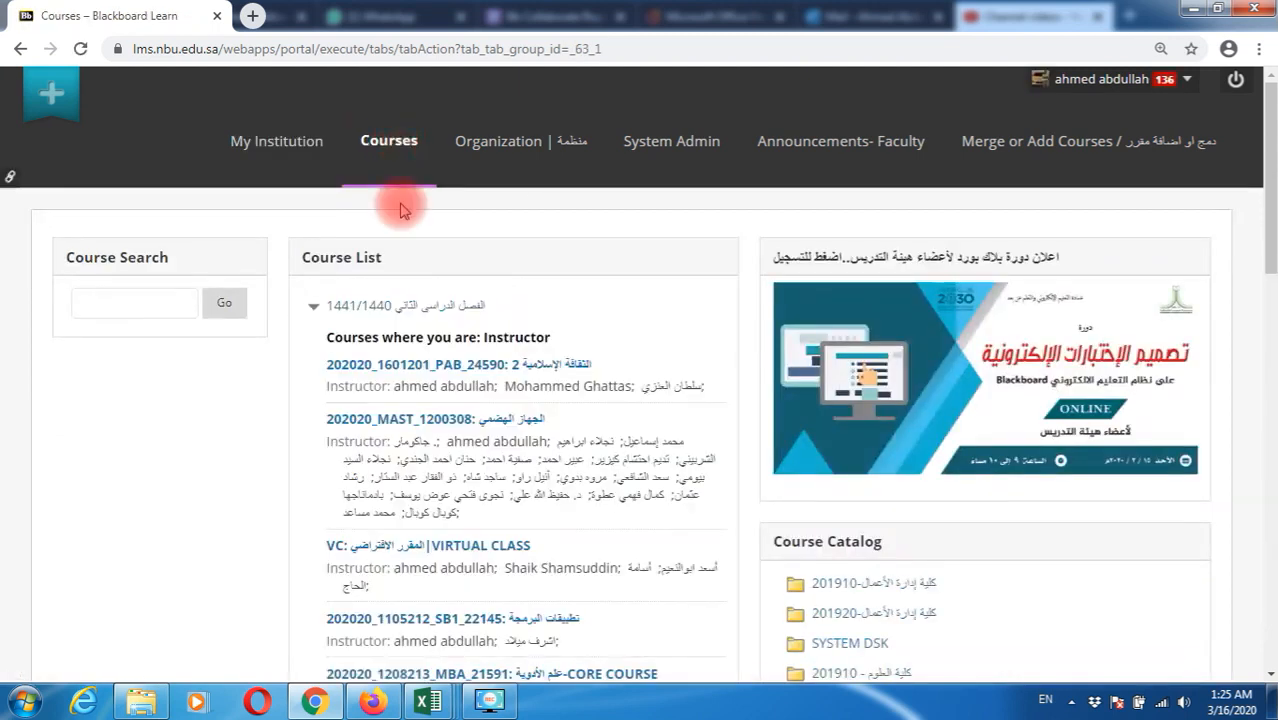
{"action": "scroll", "coordinate": [400, 207], "scroll_direction": "down", "scroll_amount": 4}
{"action": "scroll", "coordinate": [400, 207], "scroll_direction": "down", "scroll_amount": 3}
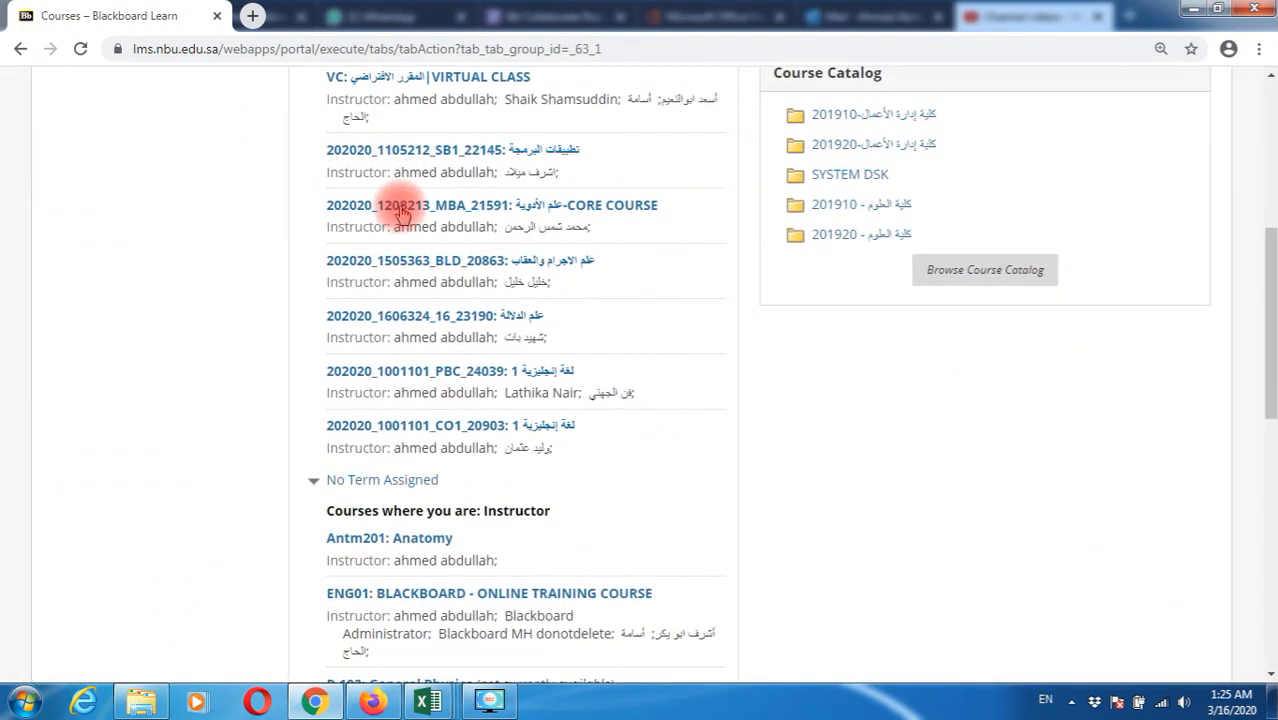
{"action": "scroll", "coordinate": [400, 207], "scroll_direction": "down", "scroll_amount": 2}
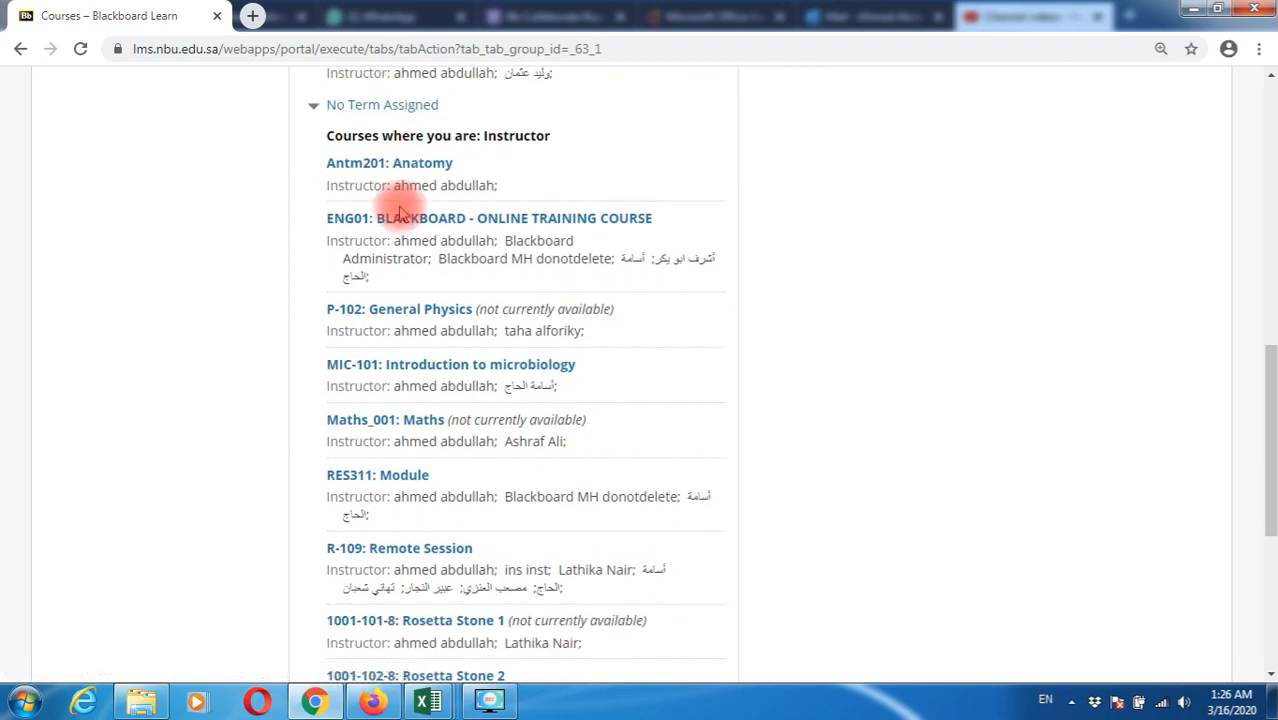
{"action": "left_click", "coordinate": [478, 228]}
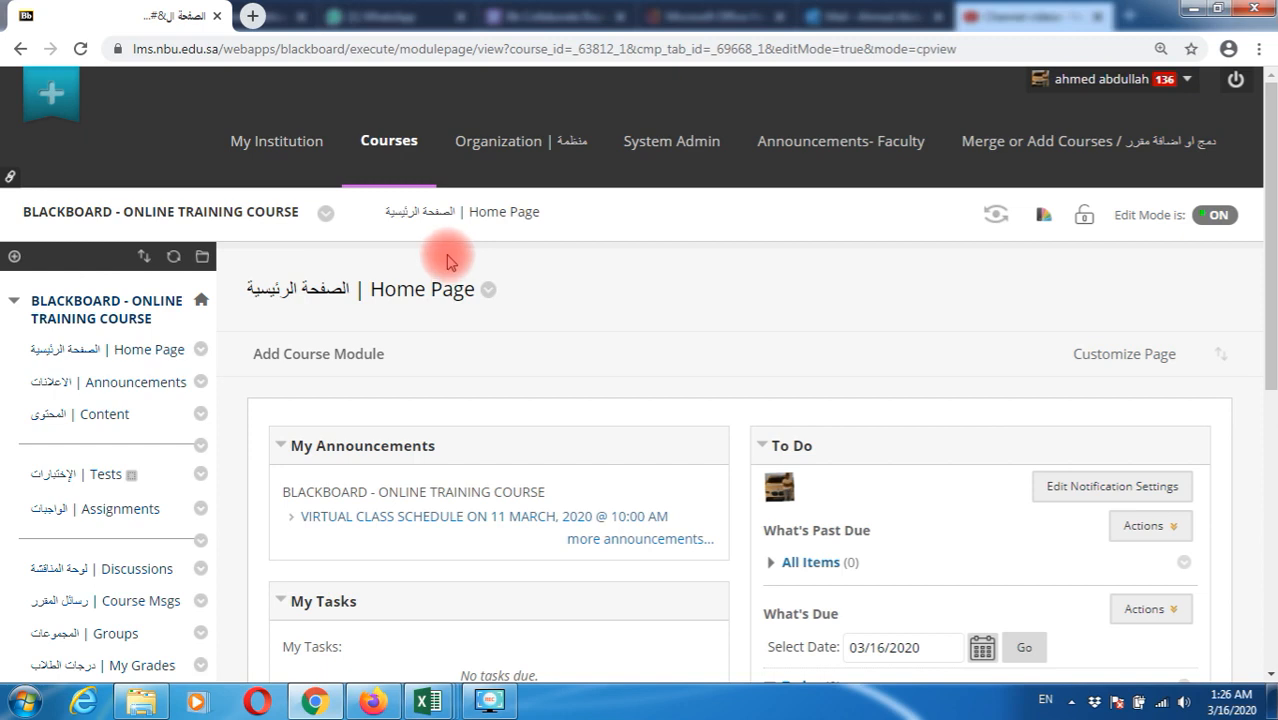
Go to the course's empty Tests area and browse the Build Content and Assessments menus
{"action": "scroll", "coordinate": [447, 260], "scroll_direction": "down", "scroll_amount": 2}
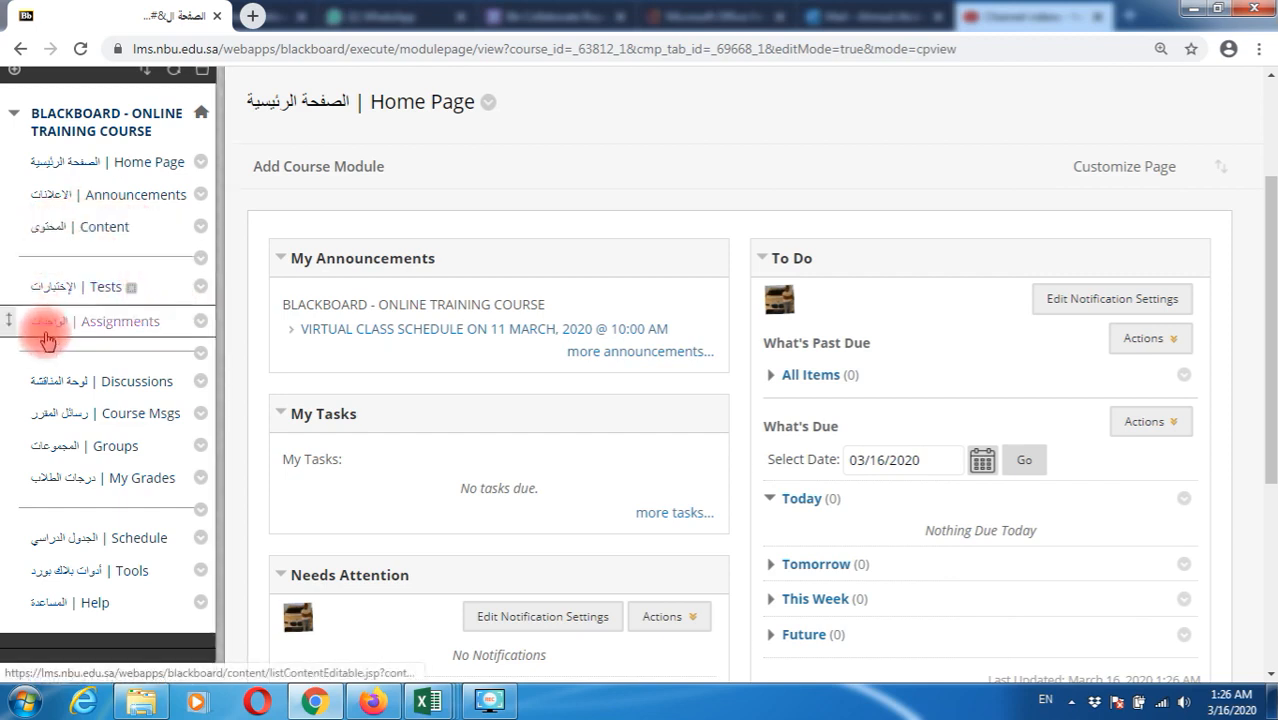
{"action": "left_click", "coordinate": [94, 296]}
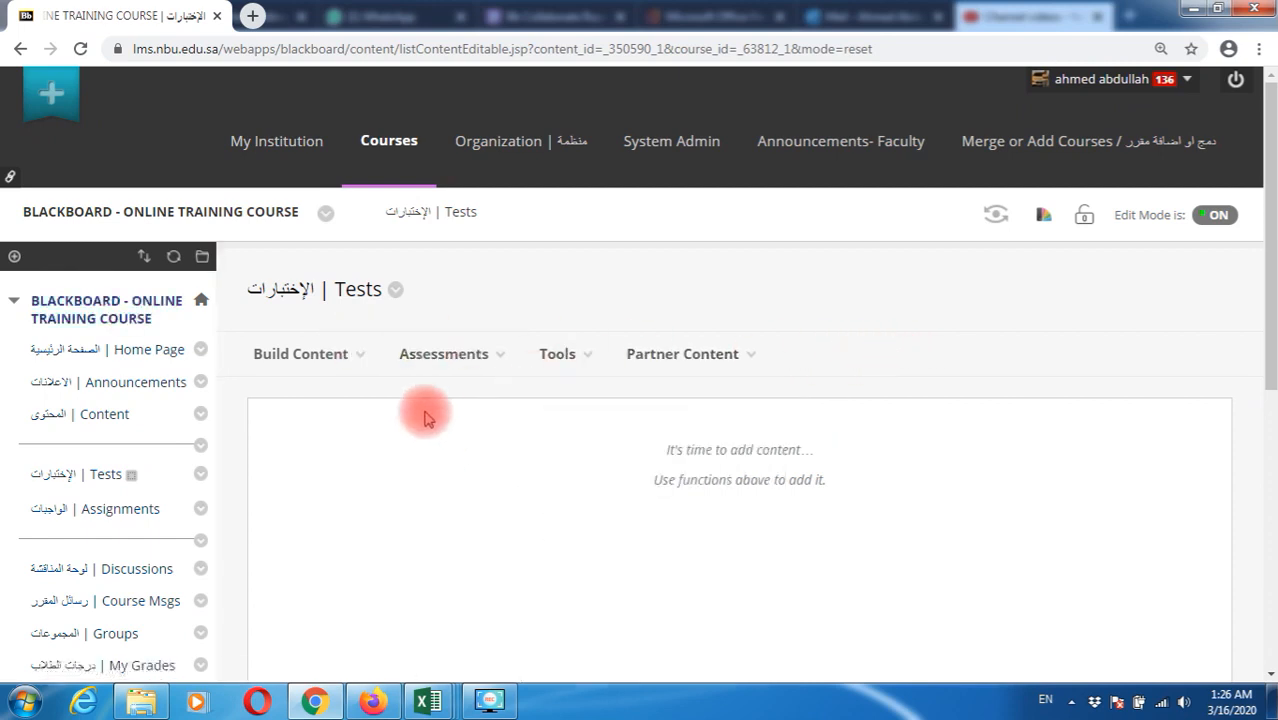
{"action": "mouse_move", "coordinate": [314, 365]}
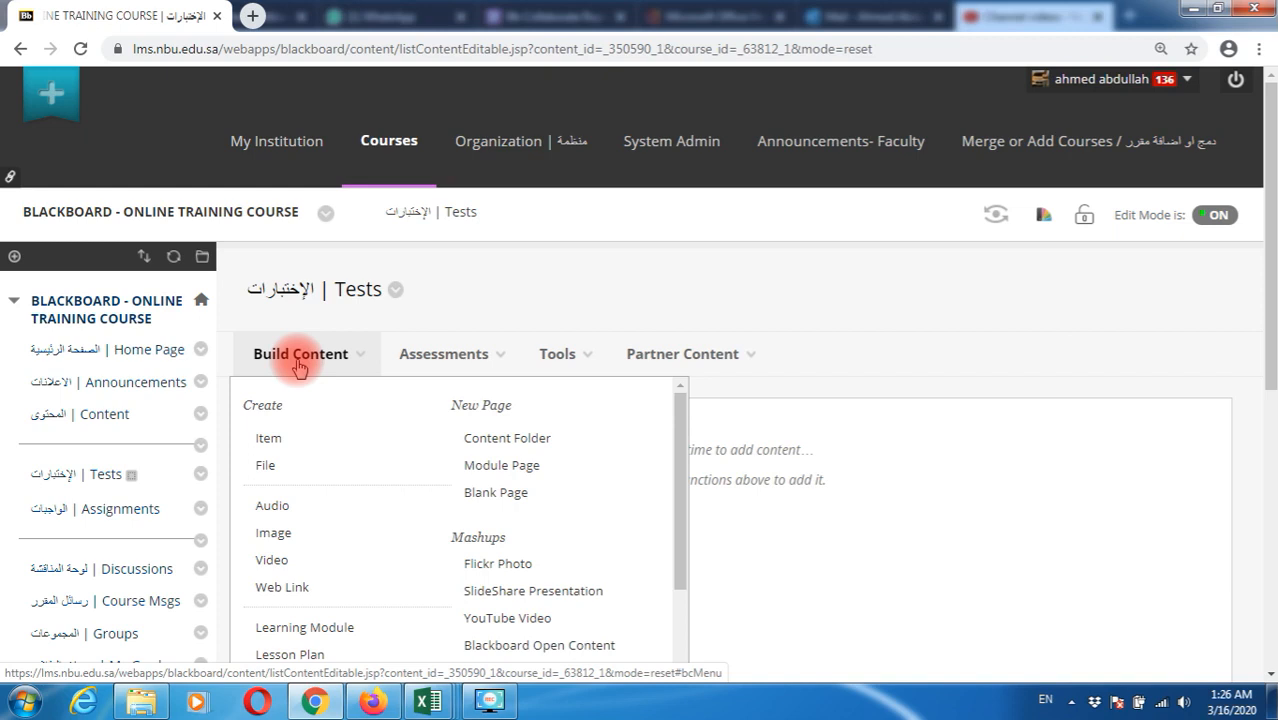
{"action": "left_click", "coordinate": [434, 368]}
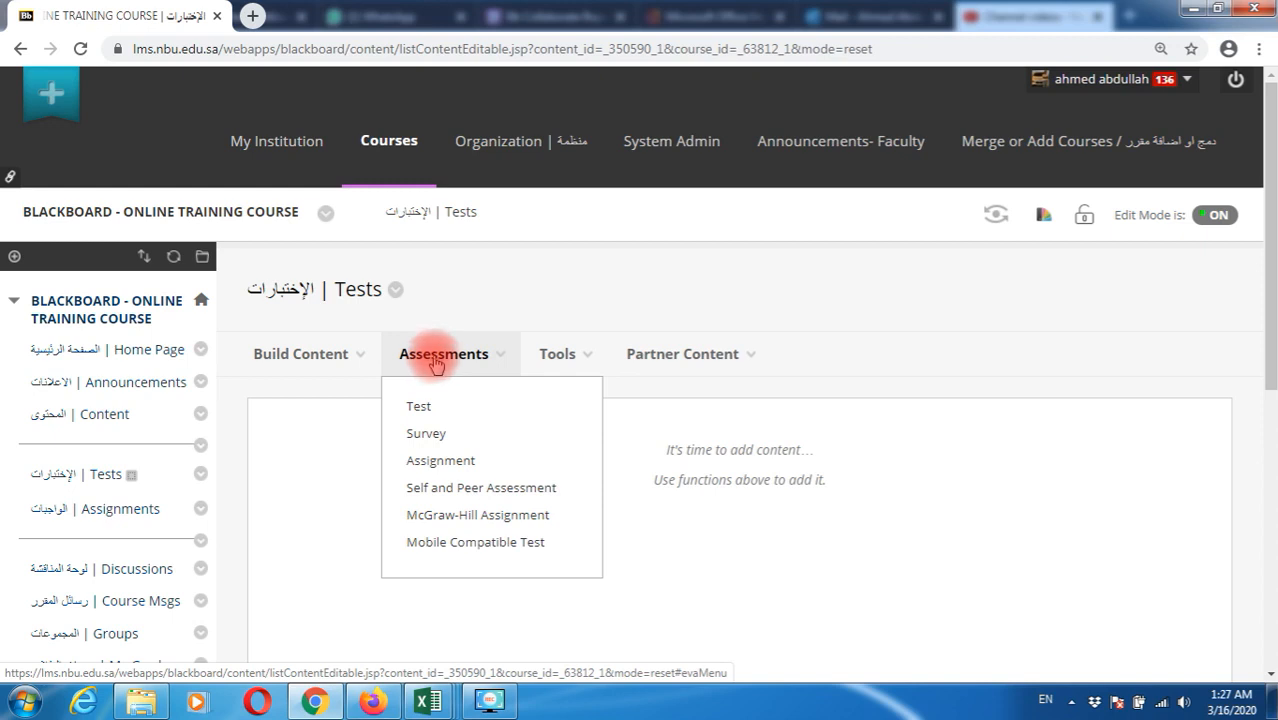
{"action": "left_click", "coordinate": [101, 478]}
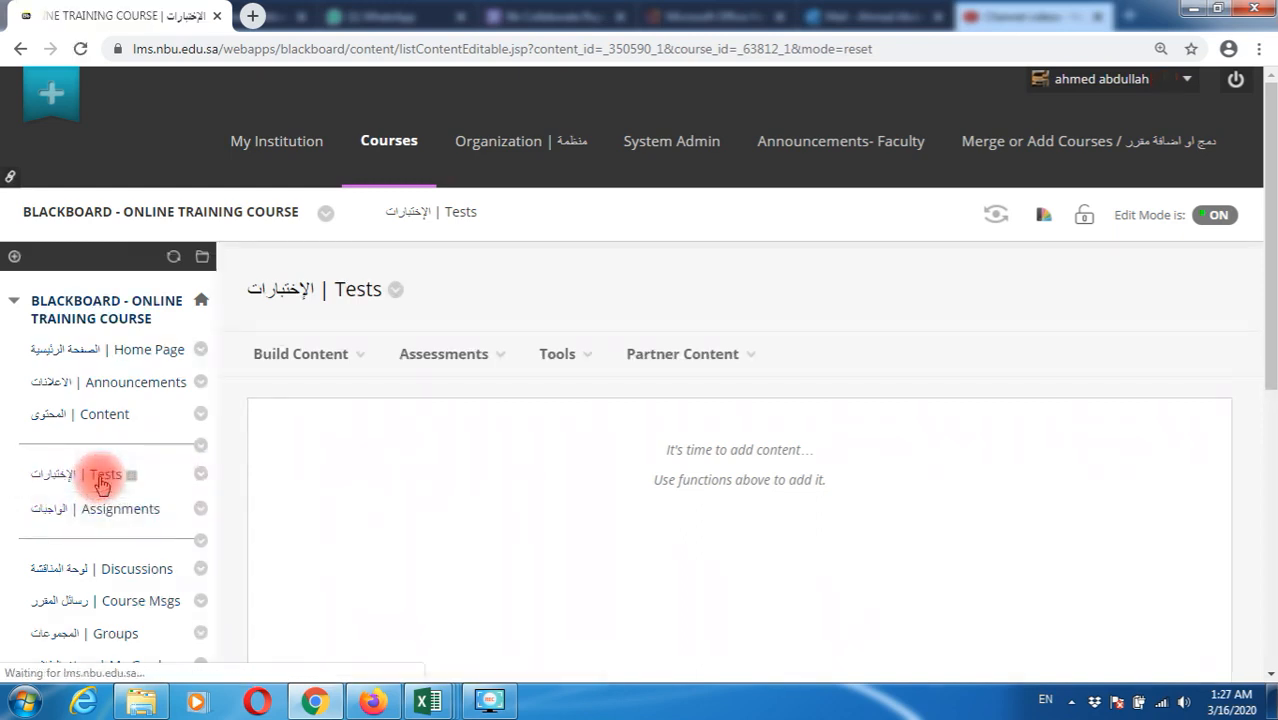
{"action": "left_click", "coordinate": [466, 368]}
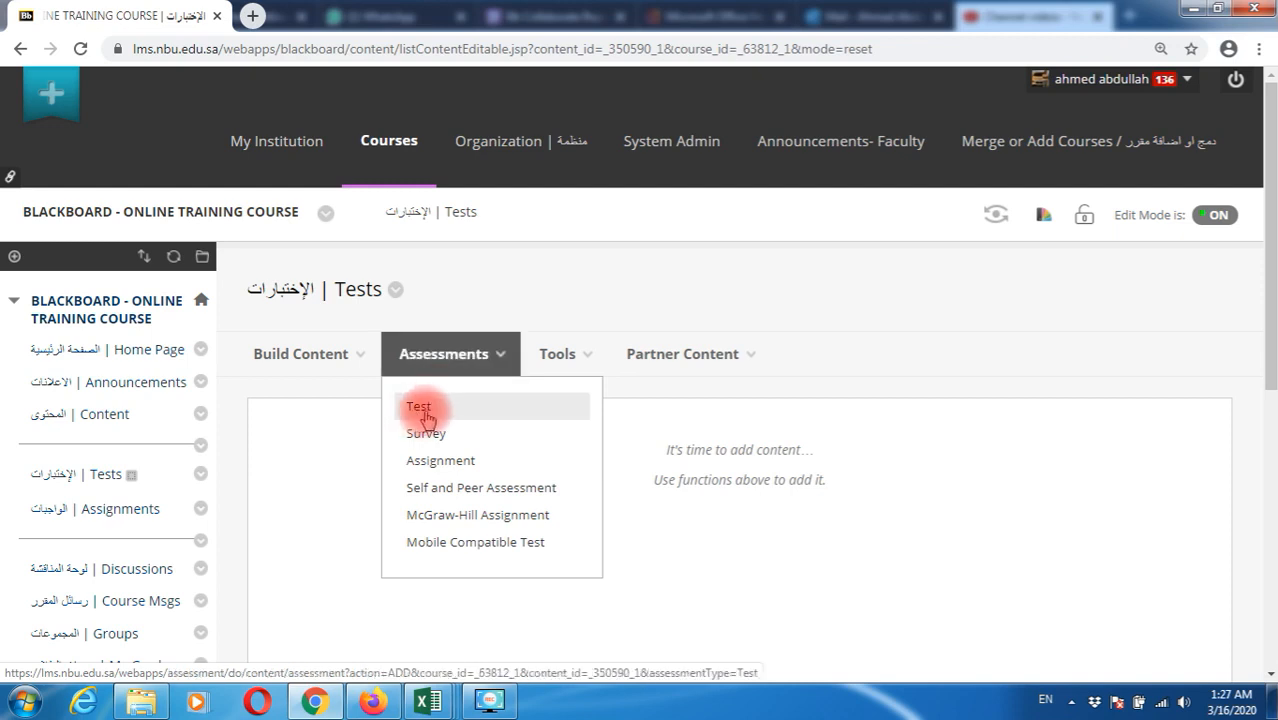
Choose Assessments > Test, then Create under Create a New Test
{"action": "left_click", "coordinate": [461, 416]}
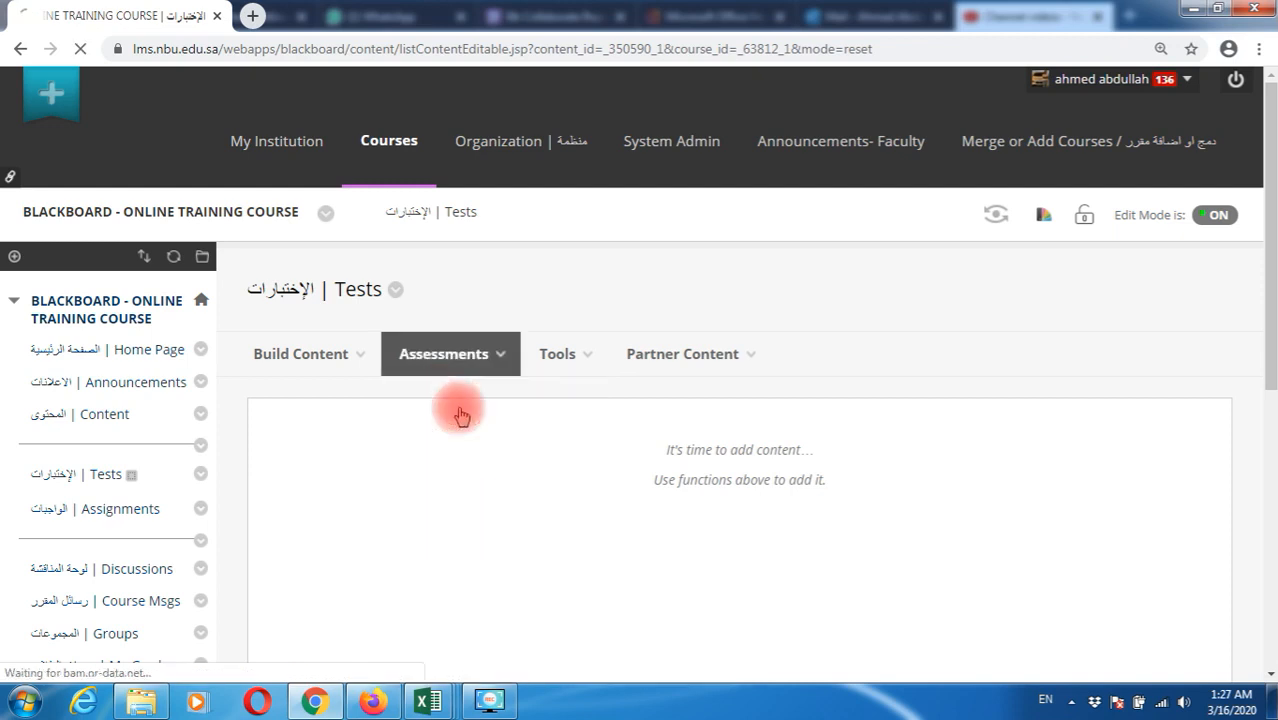
{"action": "scroll", "coordinate": [461, 416], "scroll_direction": "down", "scroll_amount": 3}
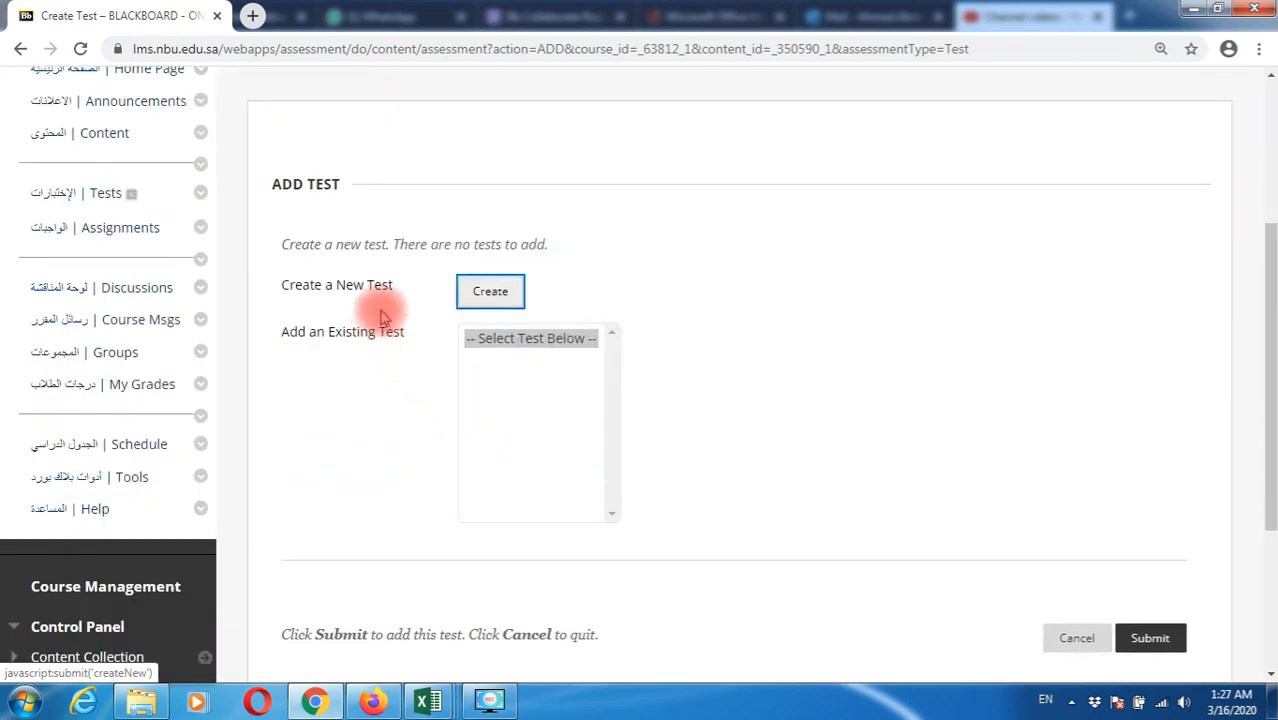
{"action": "left_click", "coordinate": [483, 305]}
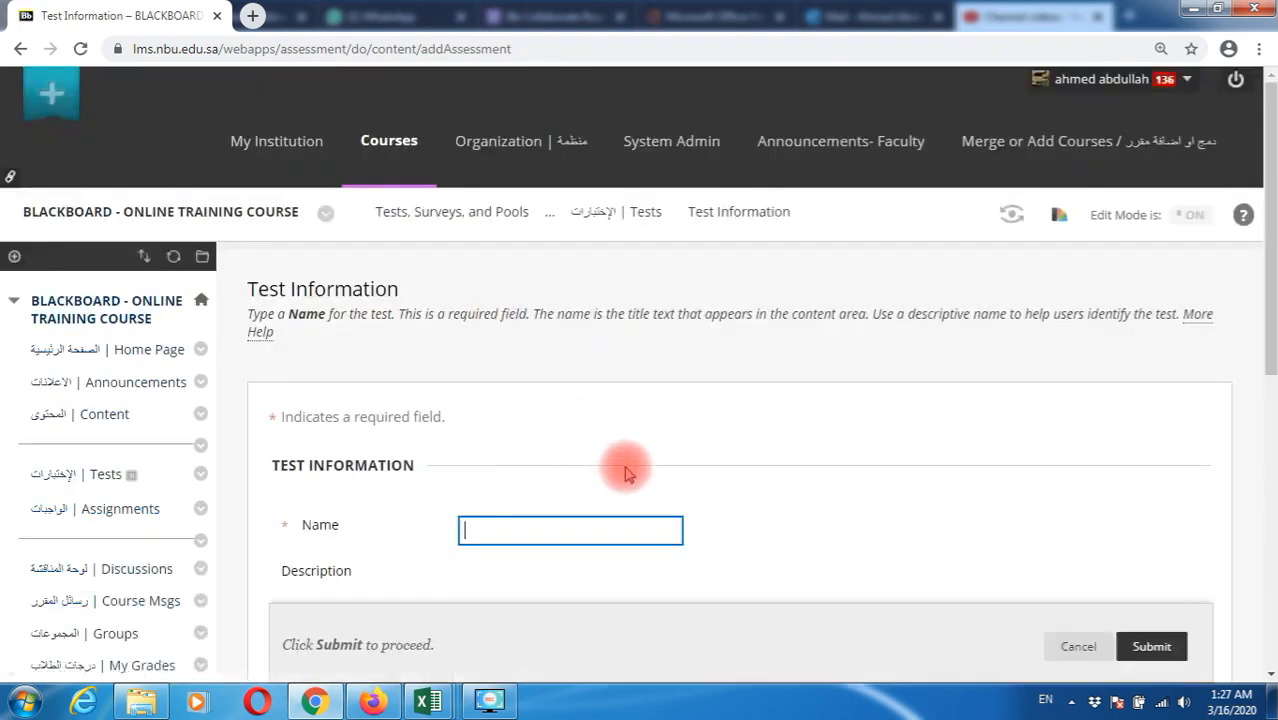
Name the test MOCK TEST, leave description and instructions blank, and submit it
{"action": "scroll", "coordinate": [583, 380], "scroll_direction": "down", "scroll_amount": 2}
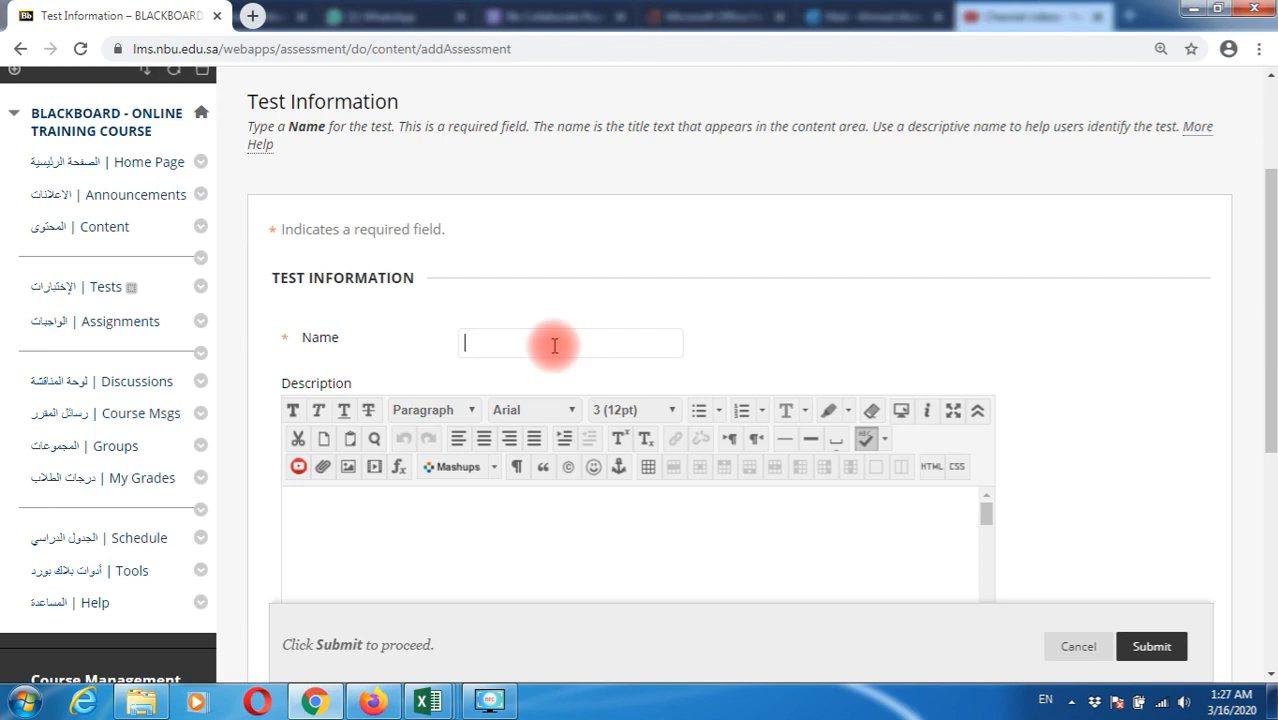
{"action": "type", "text": "MOCK TEST"}
{"action": "scroll", "coordinate": [558, 335], "scroll_direction": "down", "scroll_amount": 2}
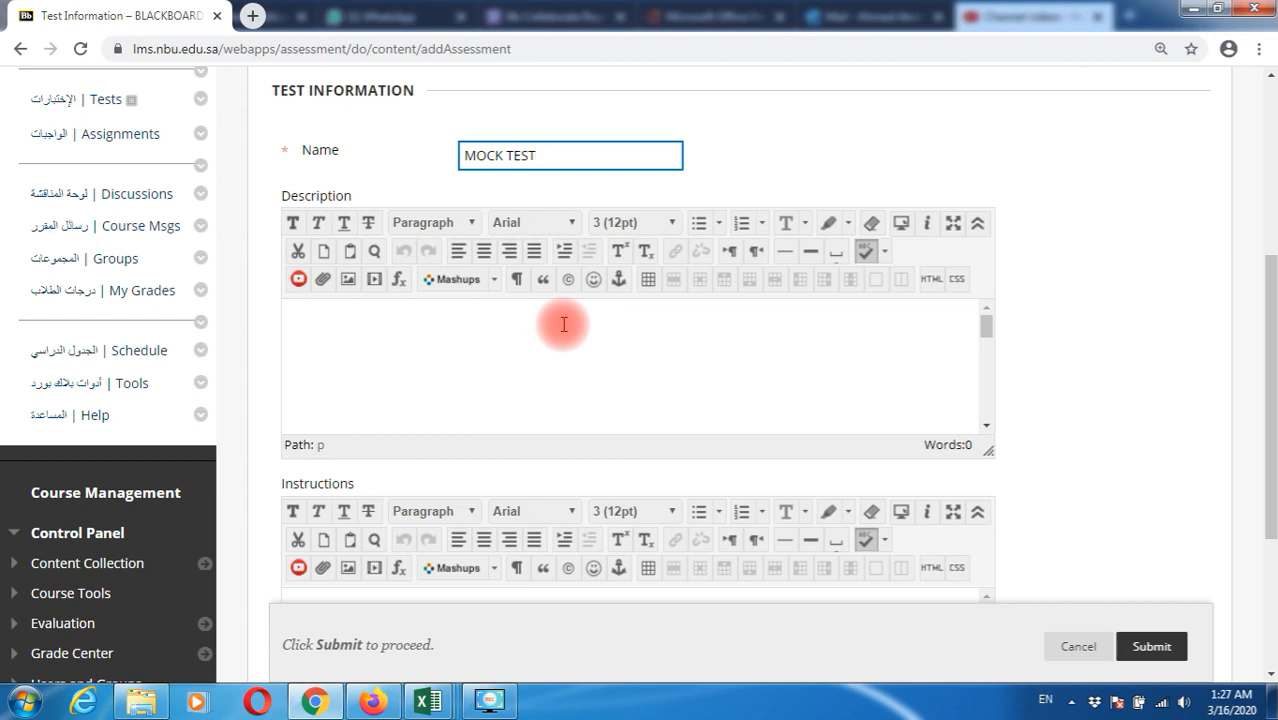
{"action": "left_click", "coordinate": [537, 331]}
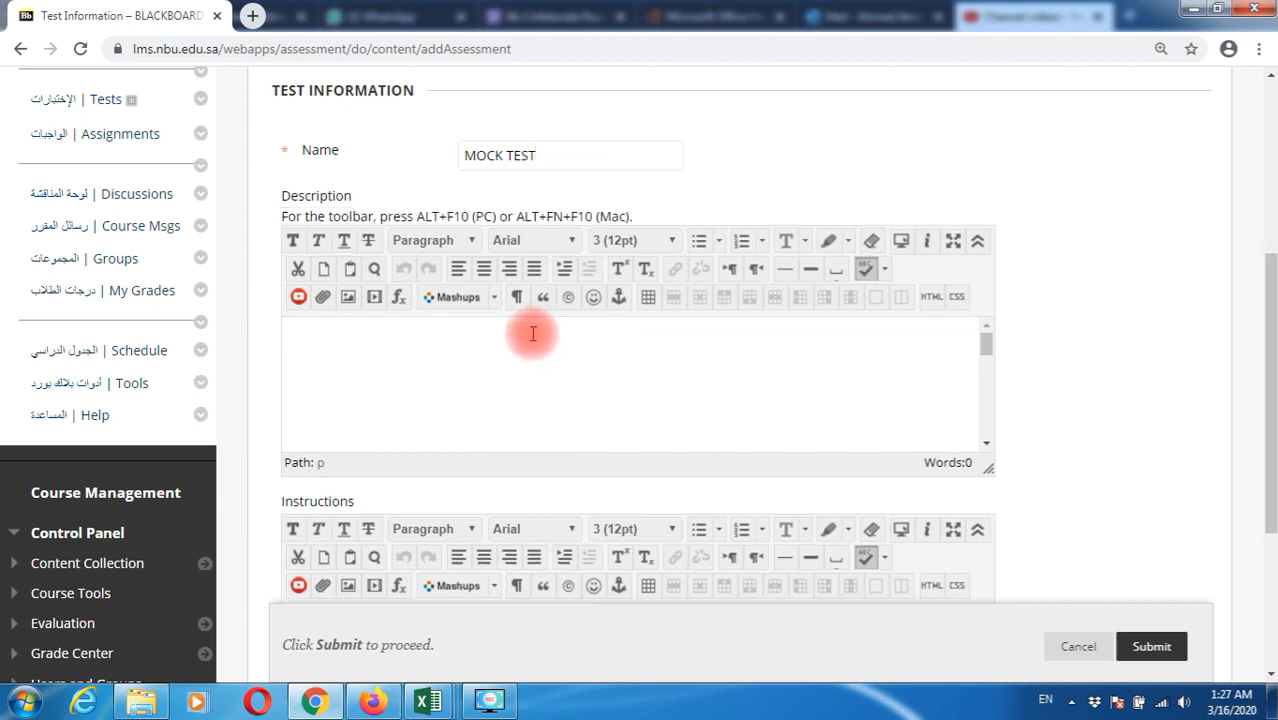
{"action": "scroll", "coordinate": [513, 346], "scroll_direction": "down", "scroll_amount": 1}
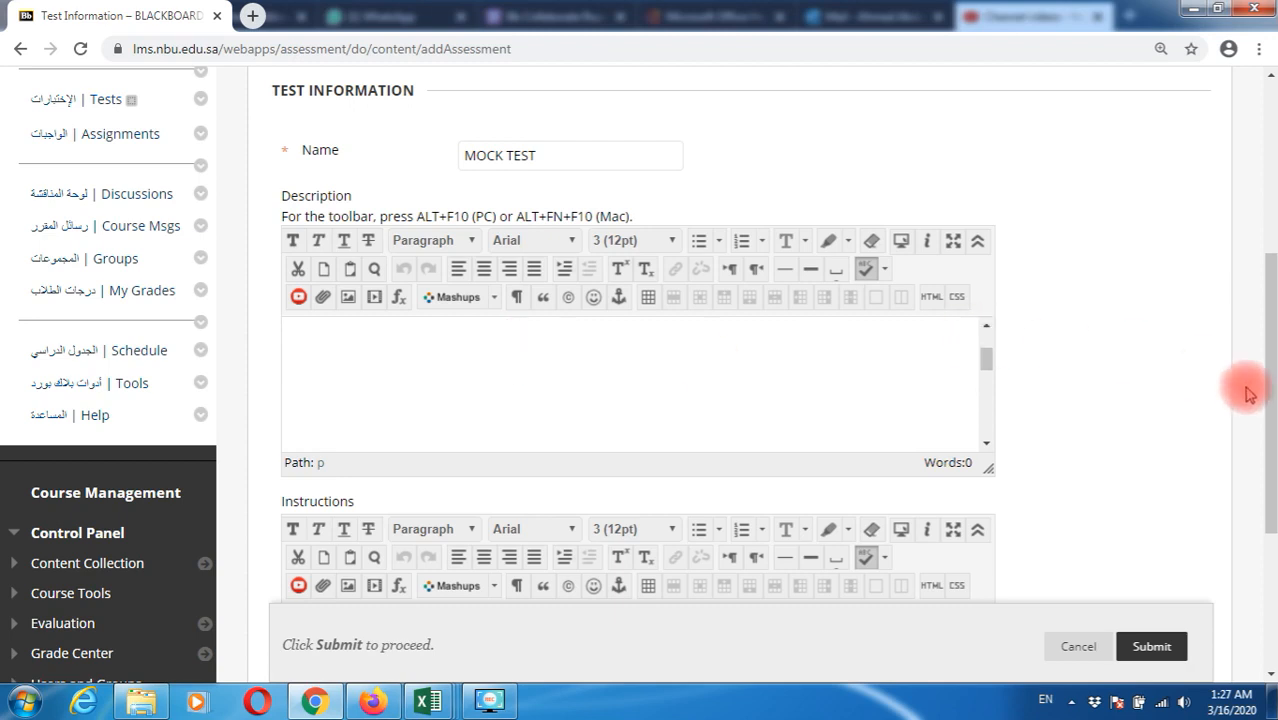
{"action": "scroll", "coordinate": [1133, 388], "scroll_direction": "down", "scroll_amount": 3}
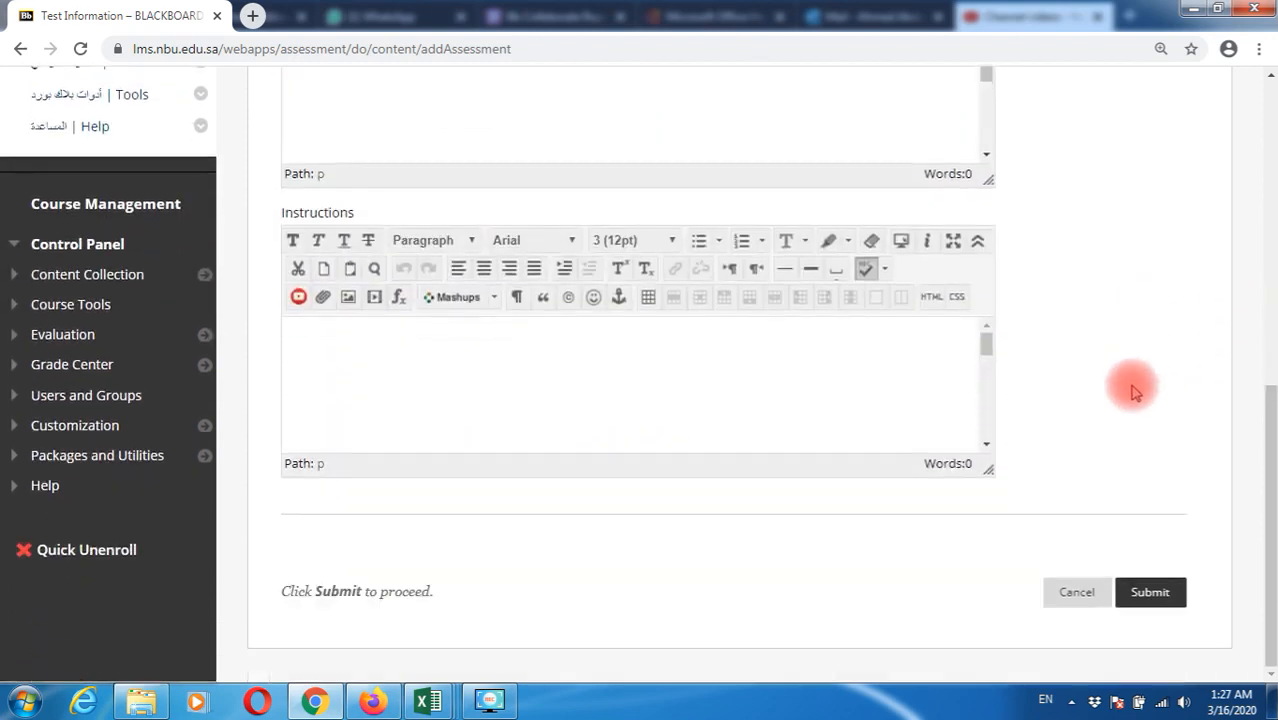
{"action": "left_click", "coordinate": [571, 382]}
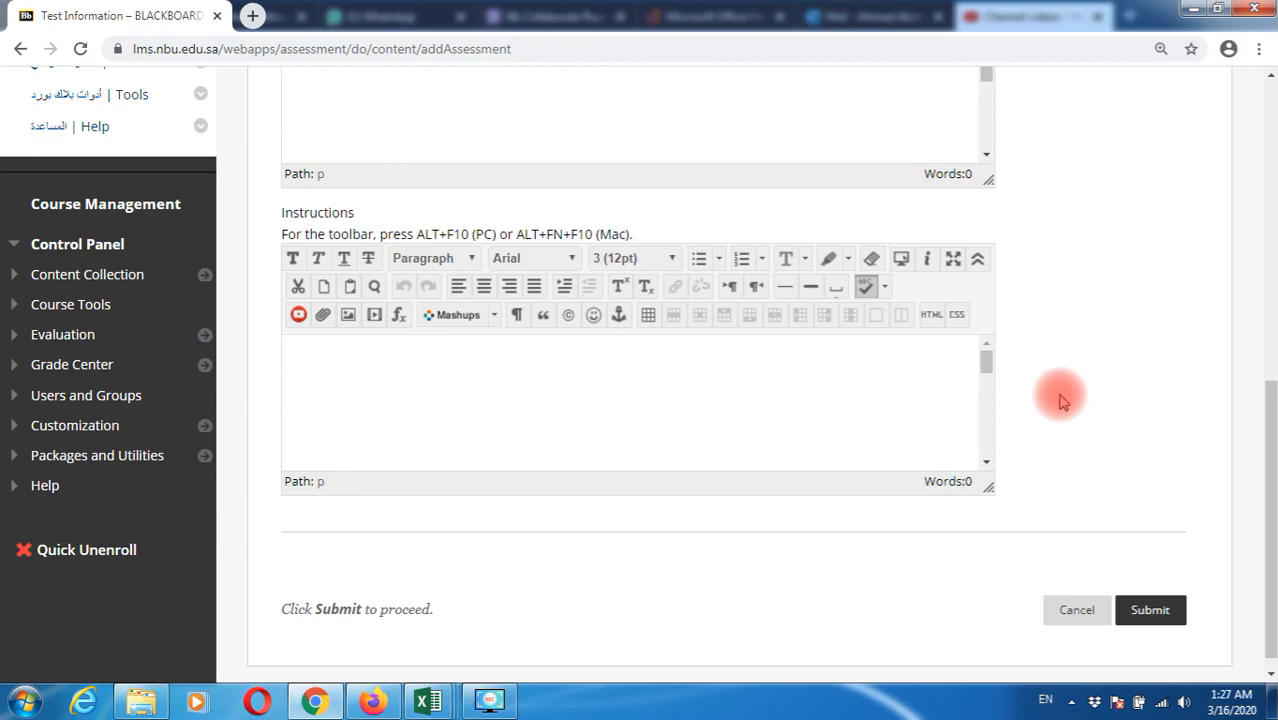
{"action": "scroll", "coordinate": [1062, 400], "scroll_direction": "up", "scroll_amount": 4}
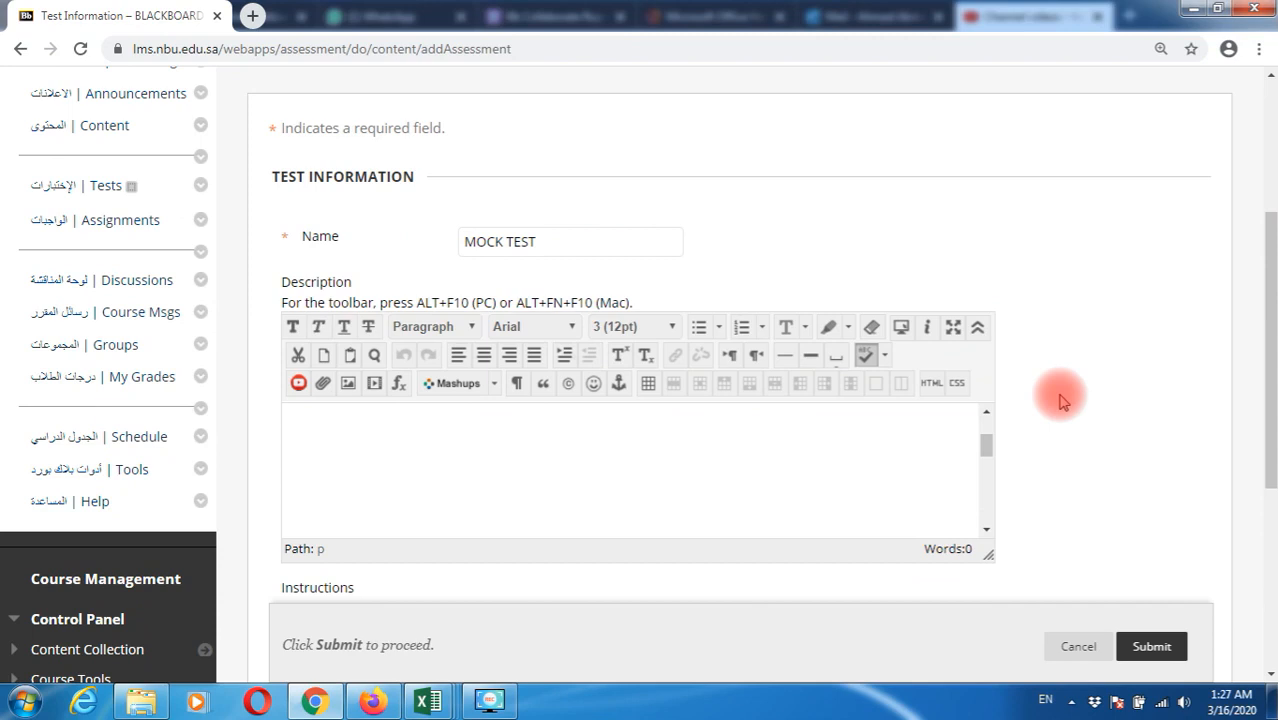
{"action": "left_click_drag", "start_coordinate": [585, 241], "coordinate": [442, 248]}
{"action": "left_click", "coordinate": [548, 242]}
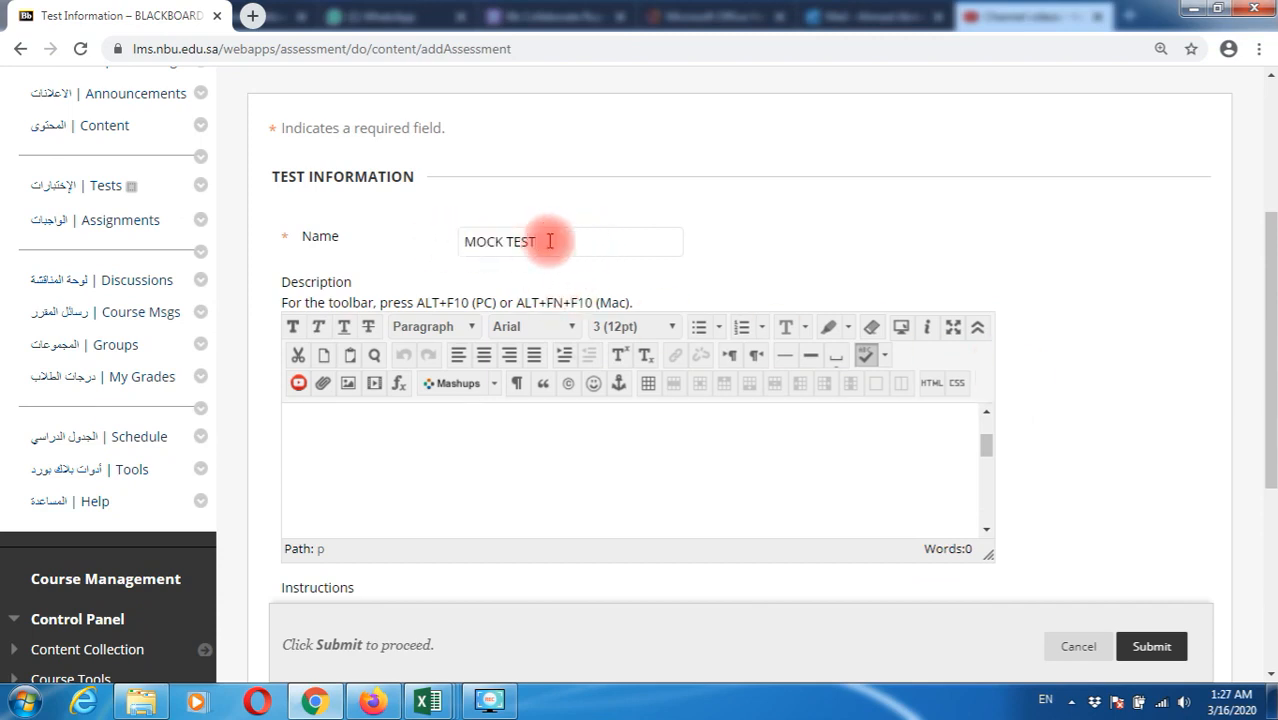
{"action": "left_click", "coordinate": [1150, 642]}
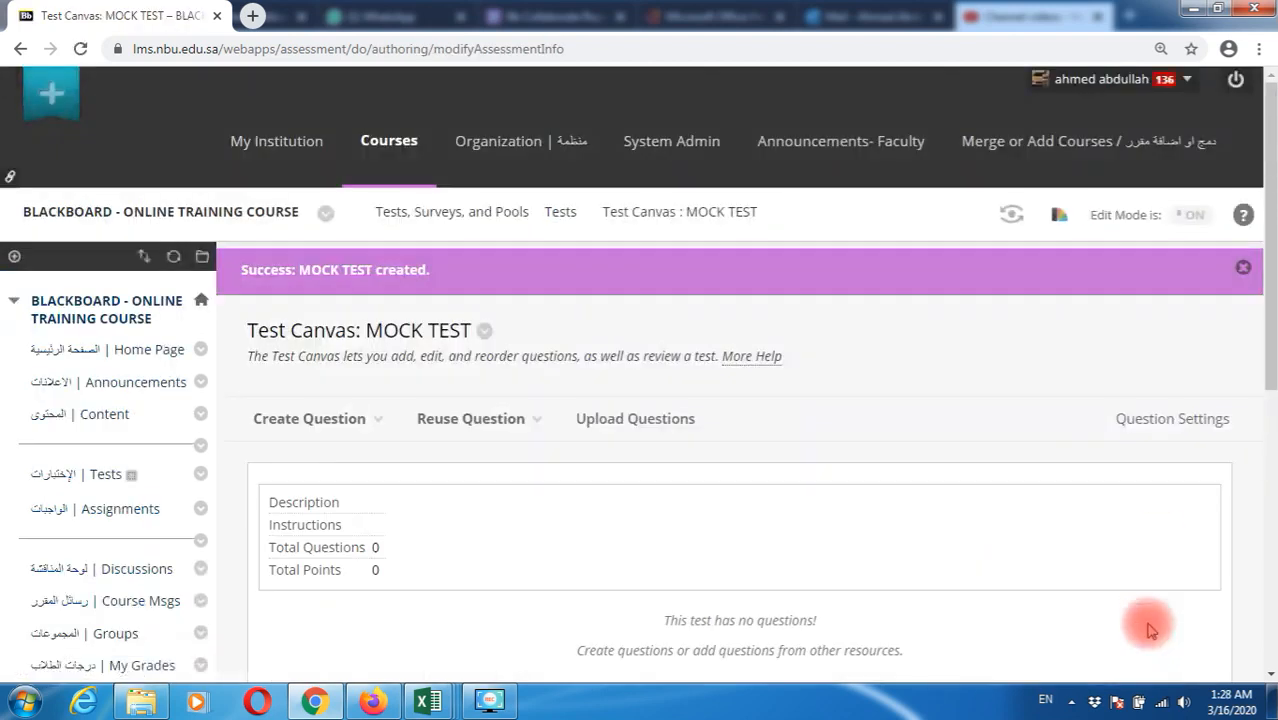
Look through the Create Question, Reuse Question and Upload Questions menus on the Test Canvas
{"action": "scroll", "coordinate": [1013, 551], "scroll_direction": "down", "scroll_amount": 2}
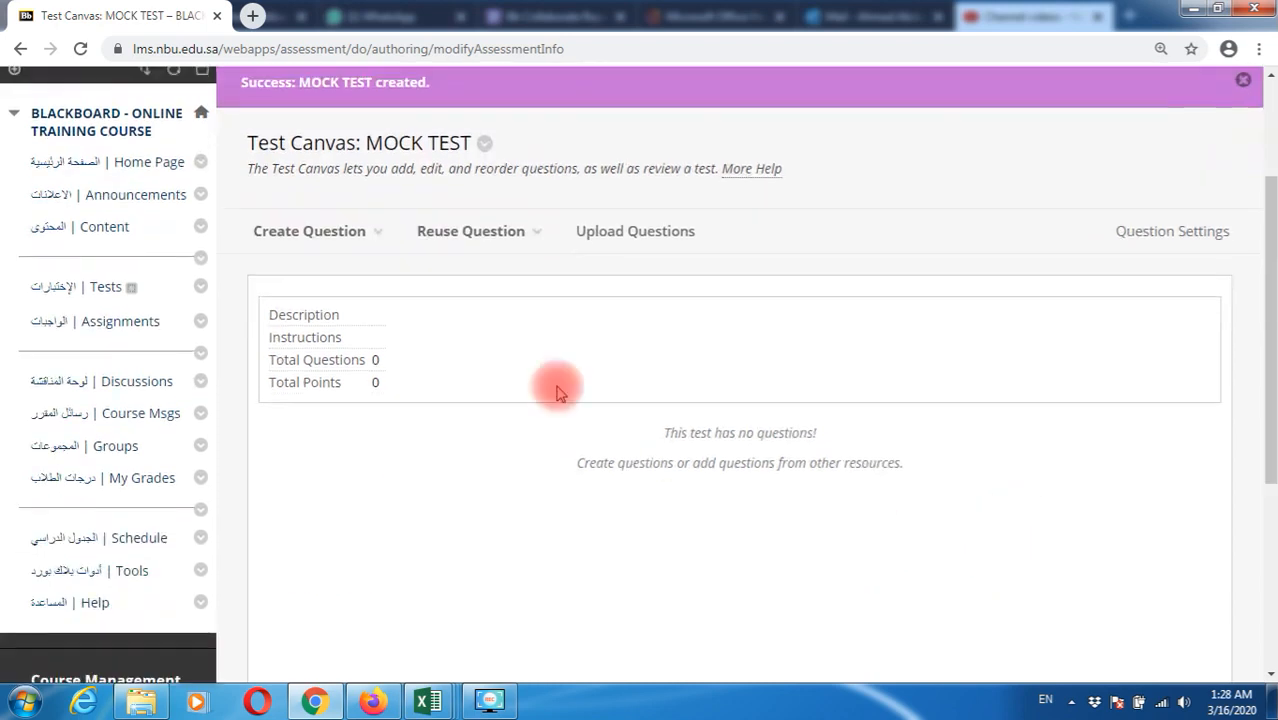
{"action": "left_click", "coordinate": [356, 236]}
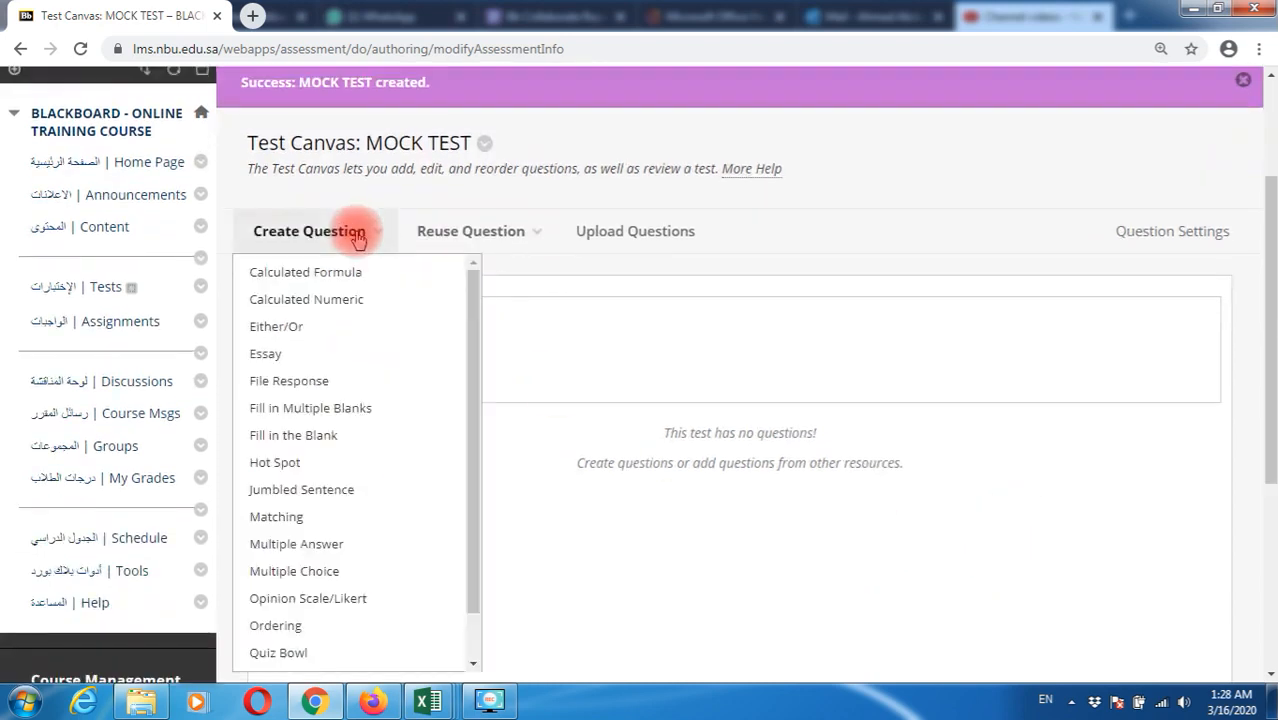
{"action": "left_click", "coordinate": [476, 234]}
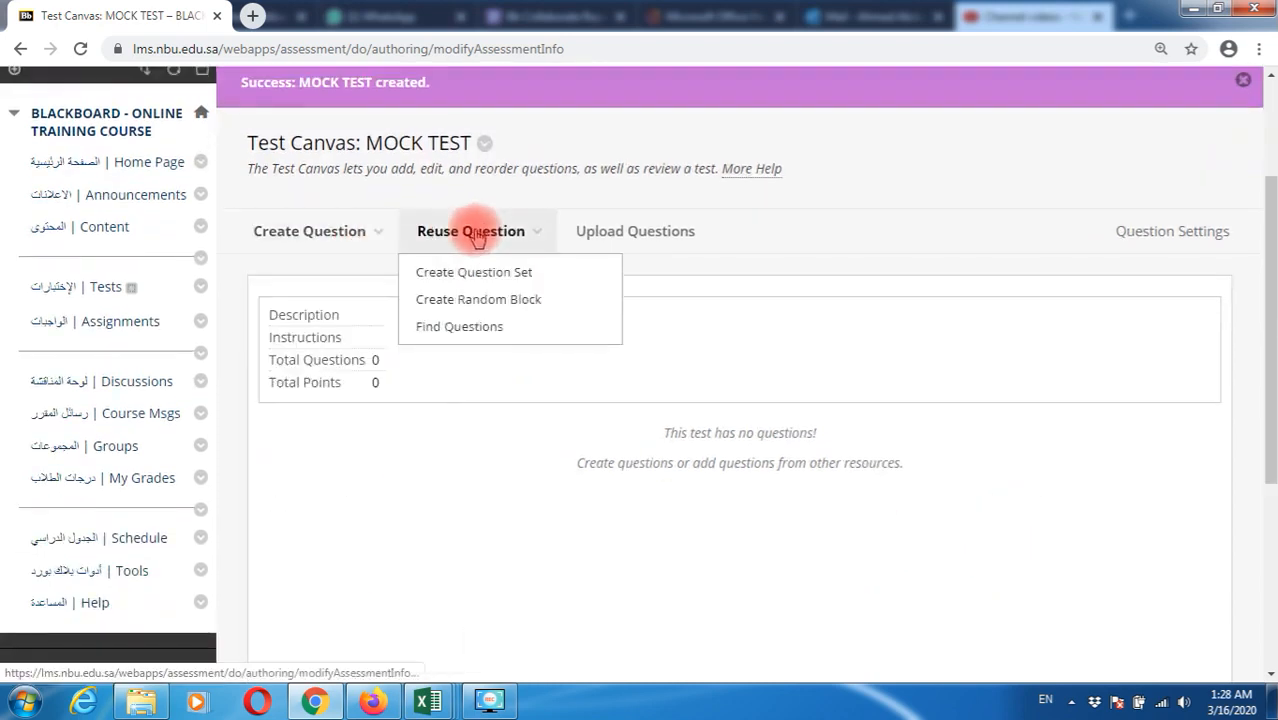
{"action": "left_click", "coordinate": [642, 233]}
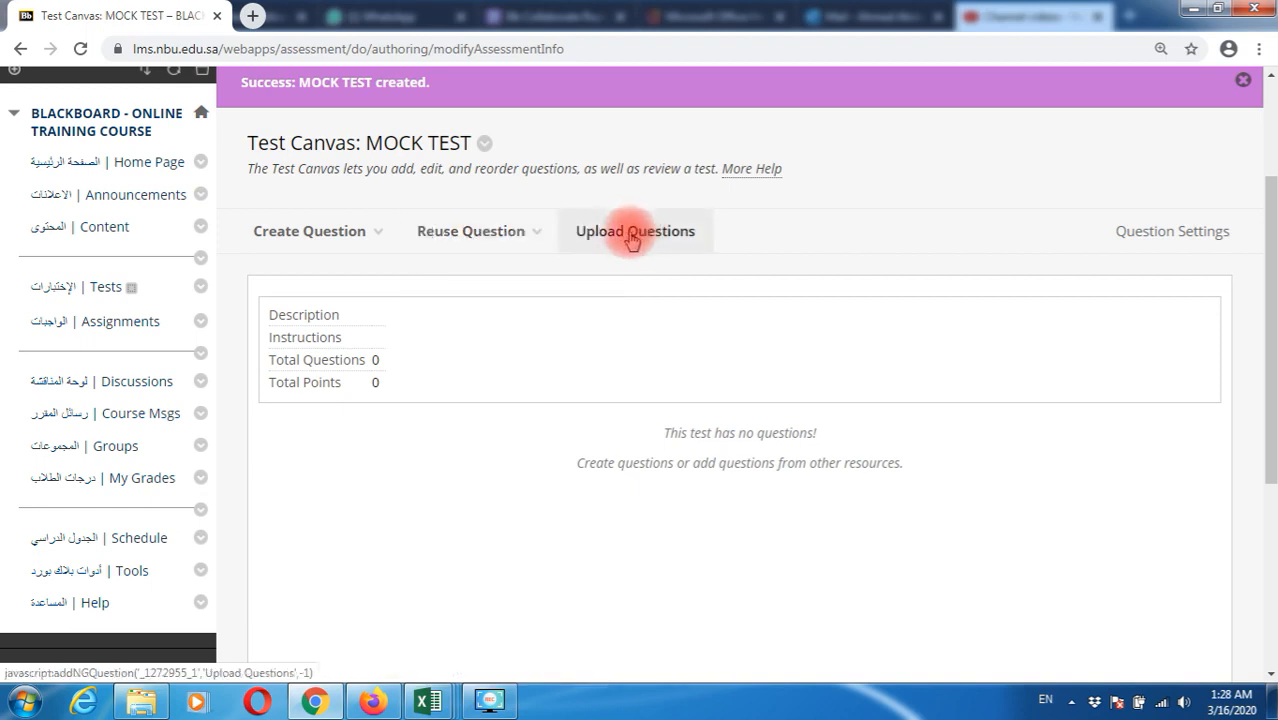
{"action": "left_click", "coordinate": [520, 238]}
{"action": "left_click", "coordinate": [612, 236]}
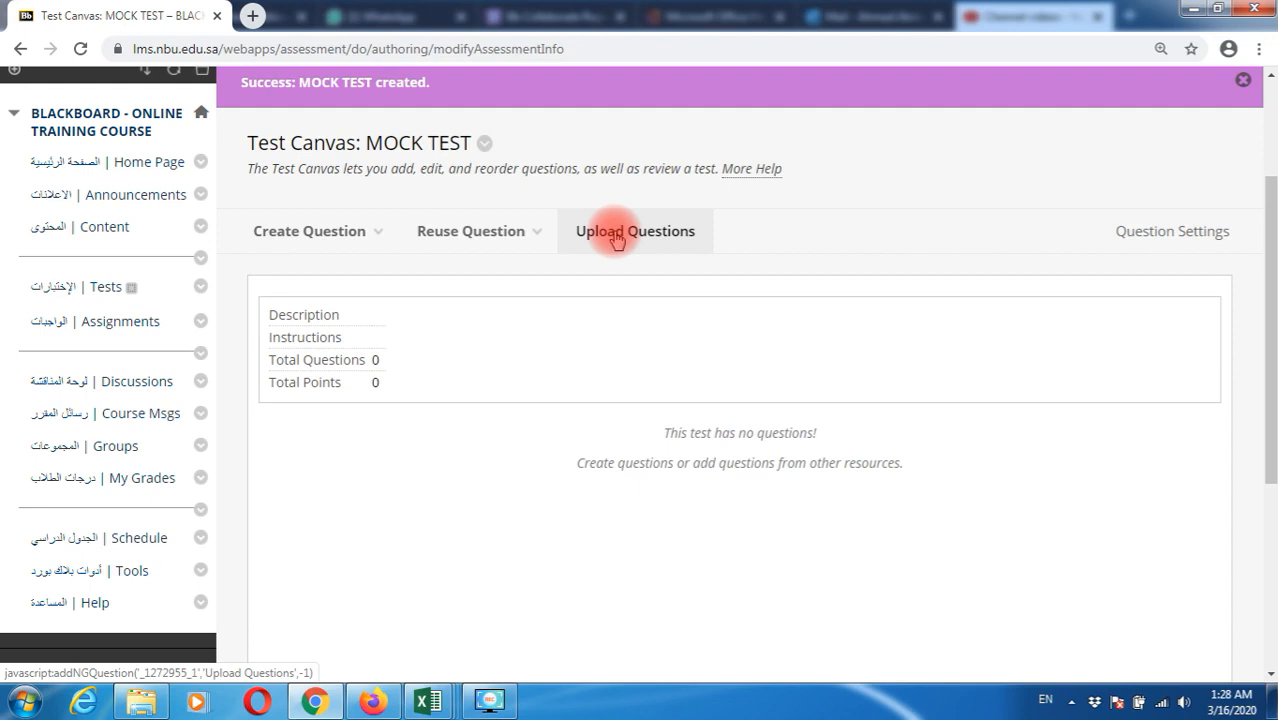
Create a new Multiple Choice question from the Create Question list
{"action": "mouse_move", "coordinate": [479, 242]}
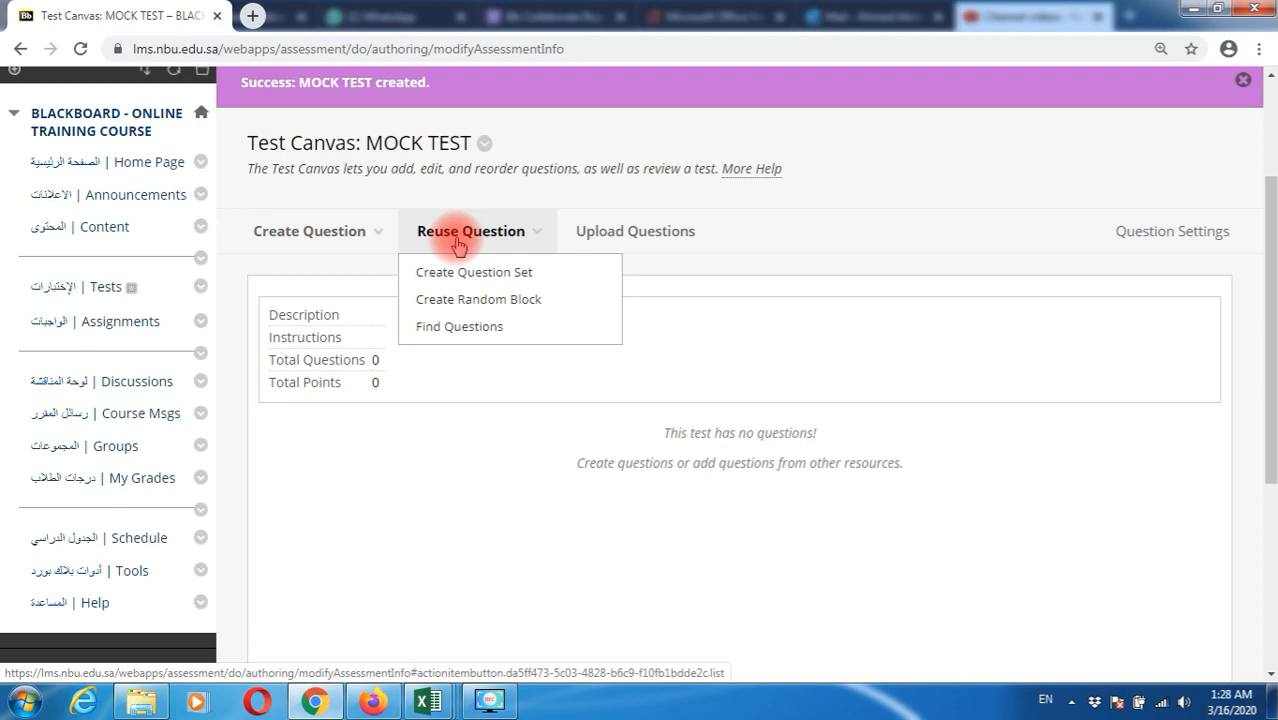
{"action": "left_click", "coordinate": [333, 250]}
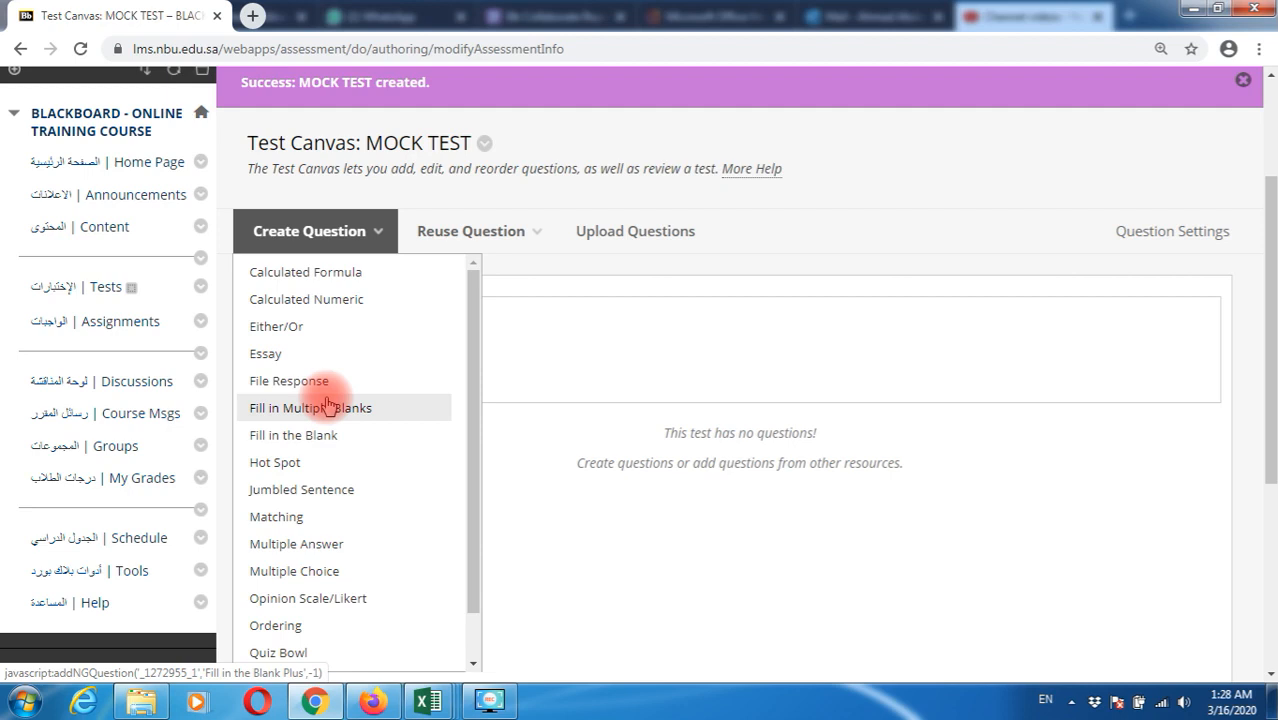
{"action": "scroll", "coordinate": [328, 403], "scroll_direction": "down", "scroll_amount": 1}
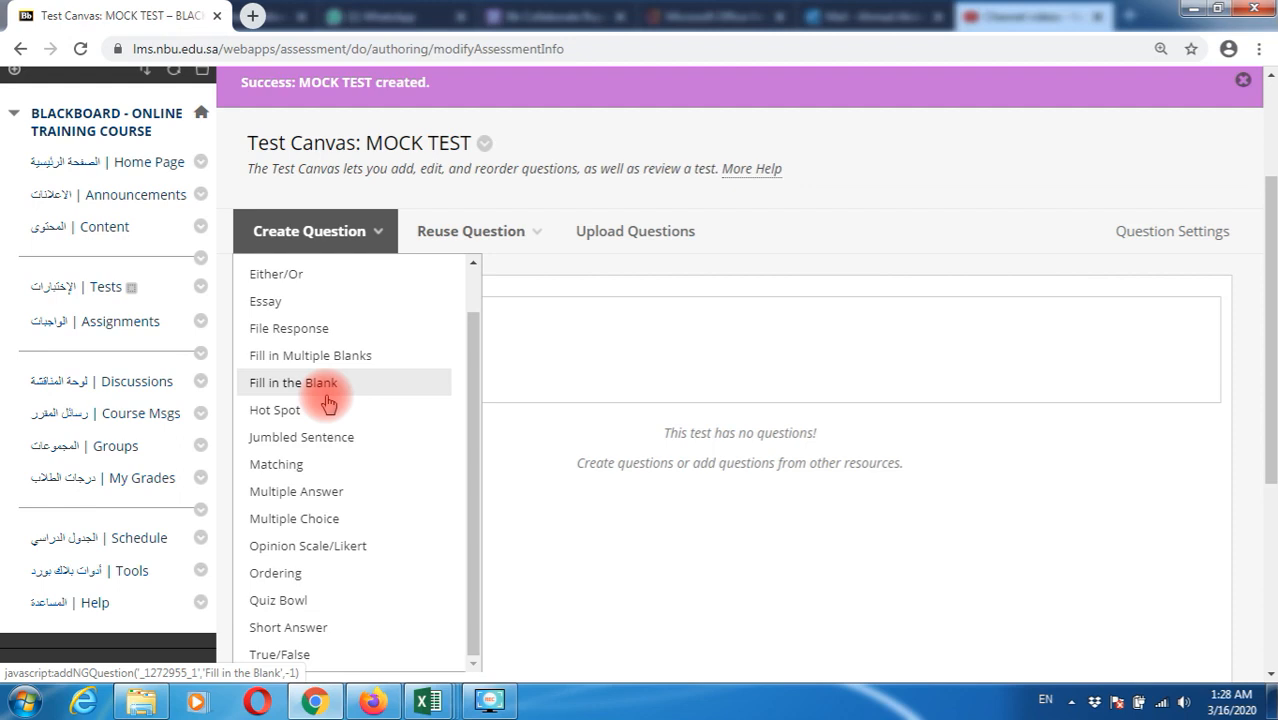
{"action": "scroll", "coordinate": [328, 403], "scroll_direction": "up", "scroll_amount": 1}
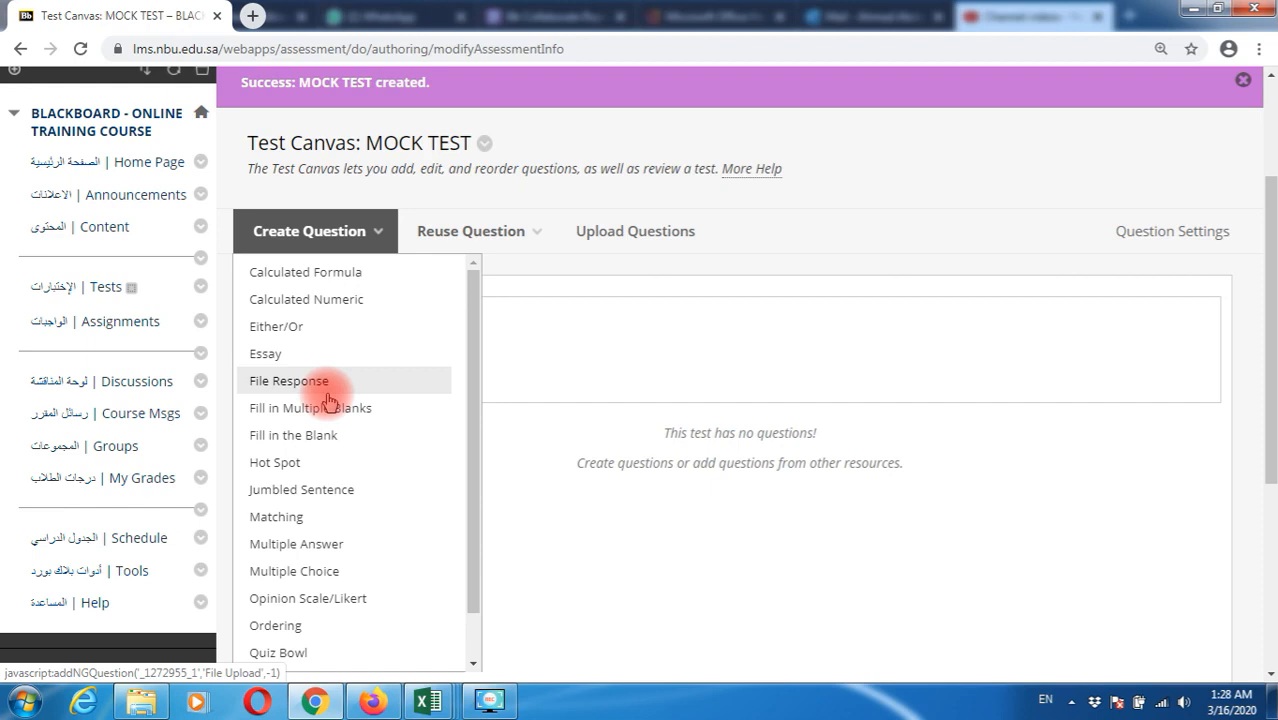
{"action": "left_click", "coordinate": [326, 576]}
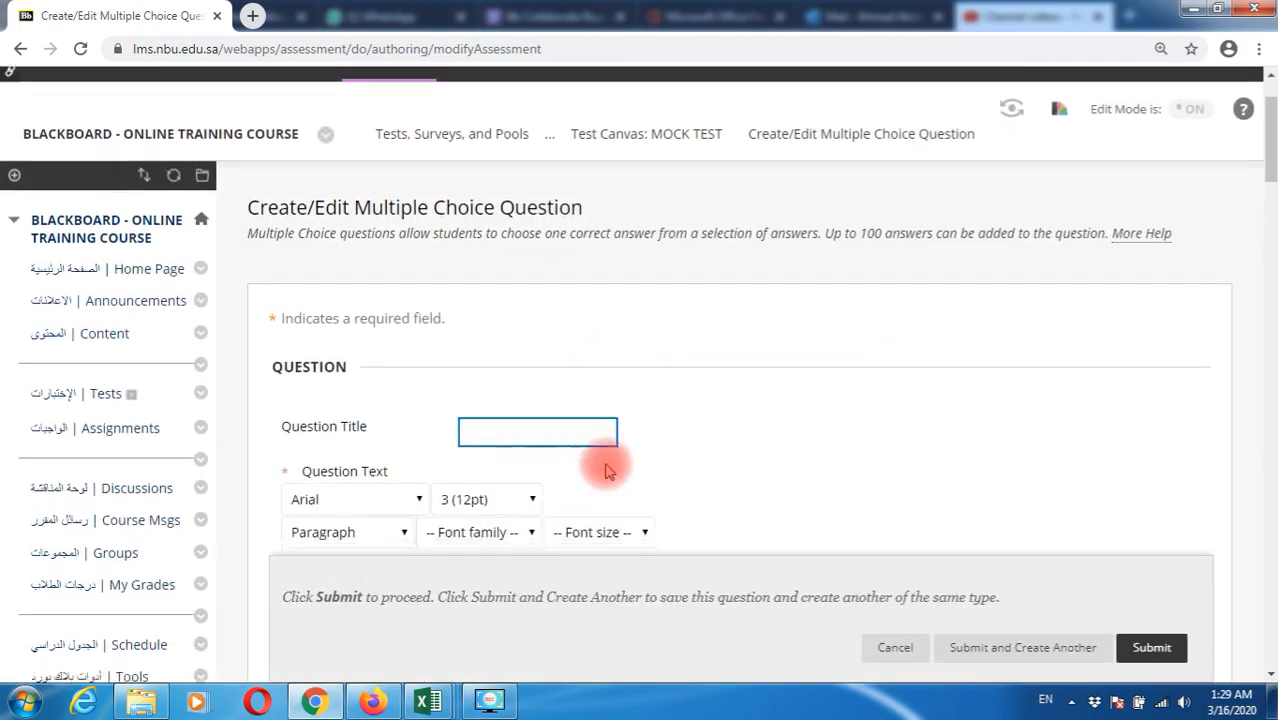
{"action": "left_click", "coordinate": [429, 366]}
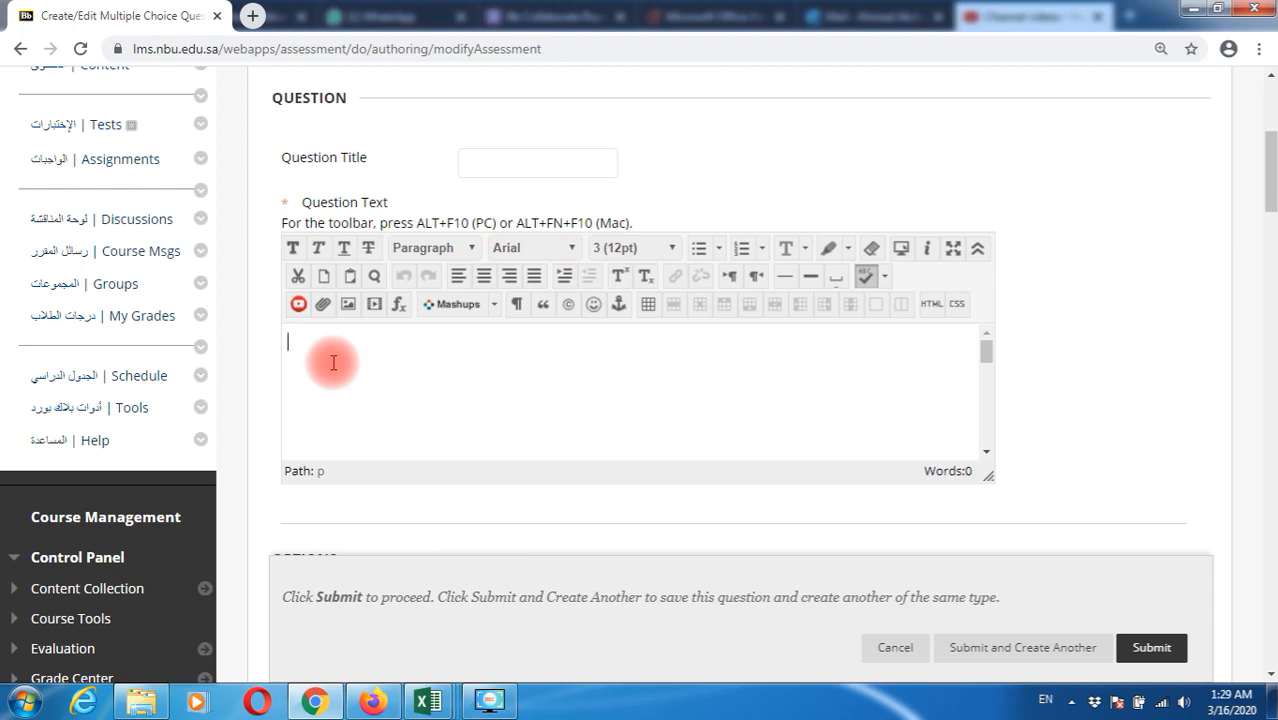
{"action": "type", "text": "hOW DO YOU"}
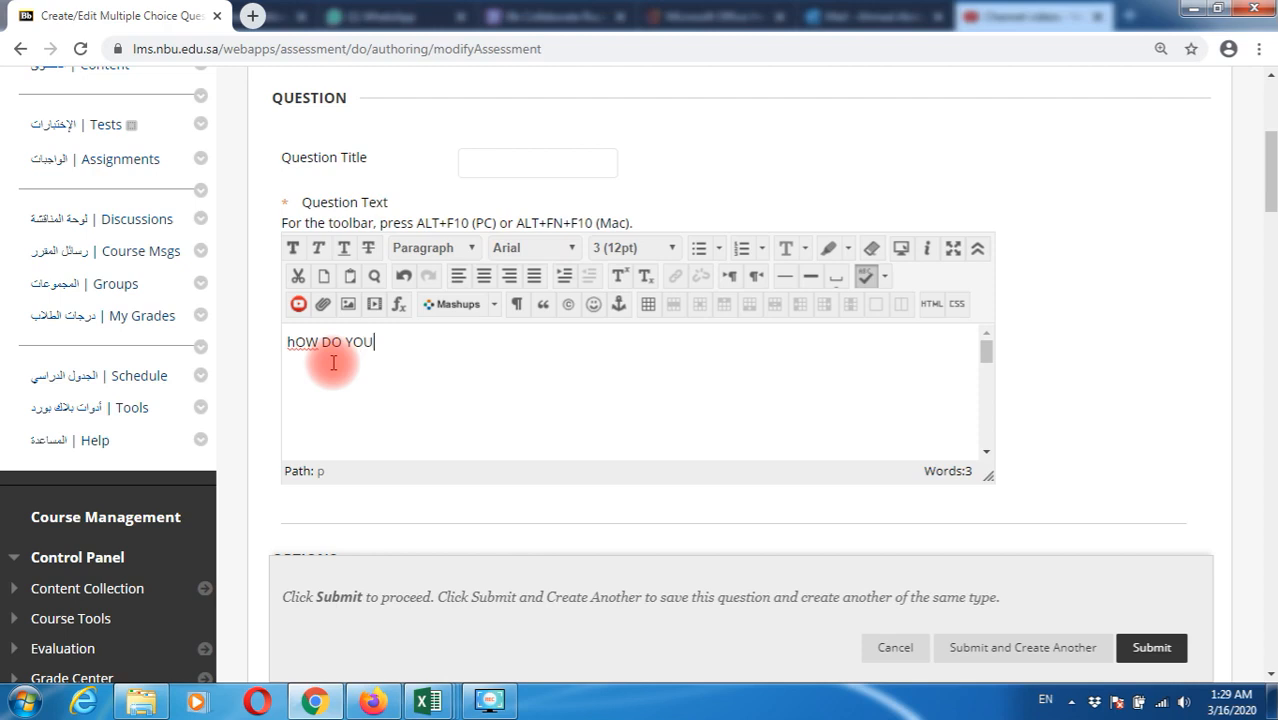
{"action": "type", "text": " FEEL ABOUT THE NEW VIRTUAL CL"}
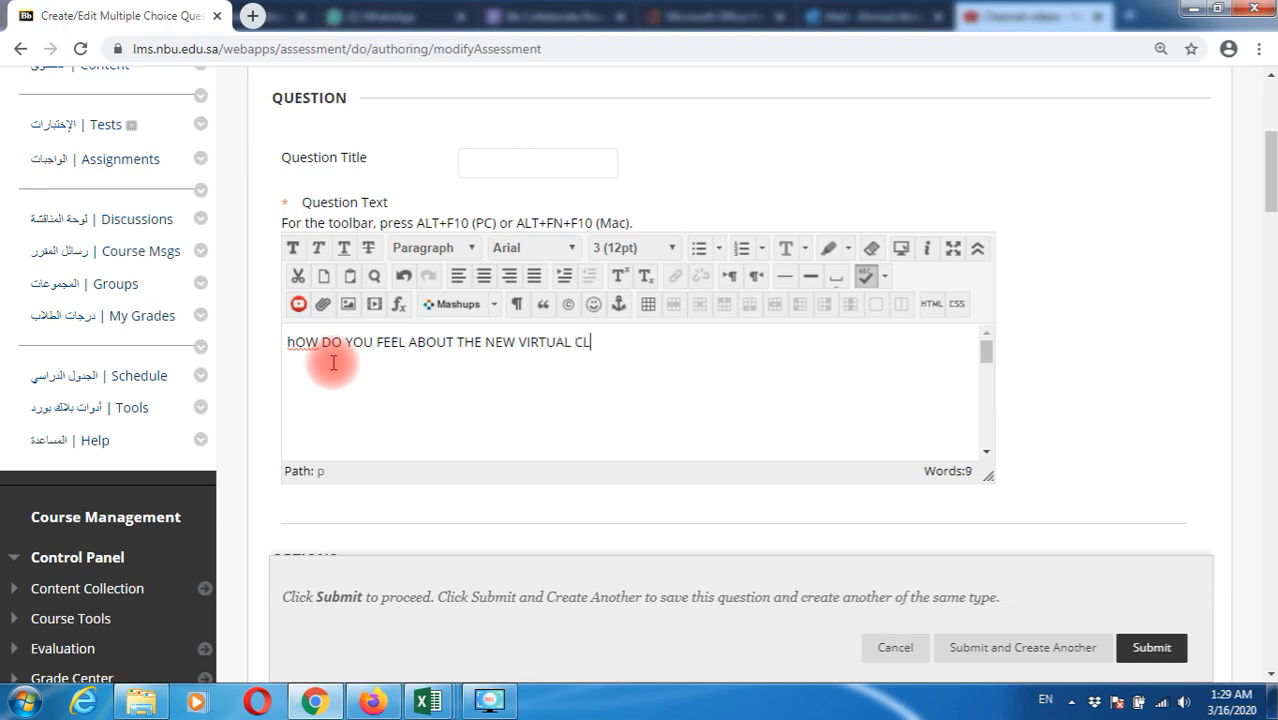
{"action": "type", "text": "ASS SYSTEM "}
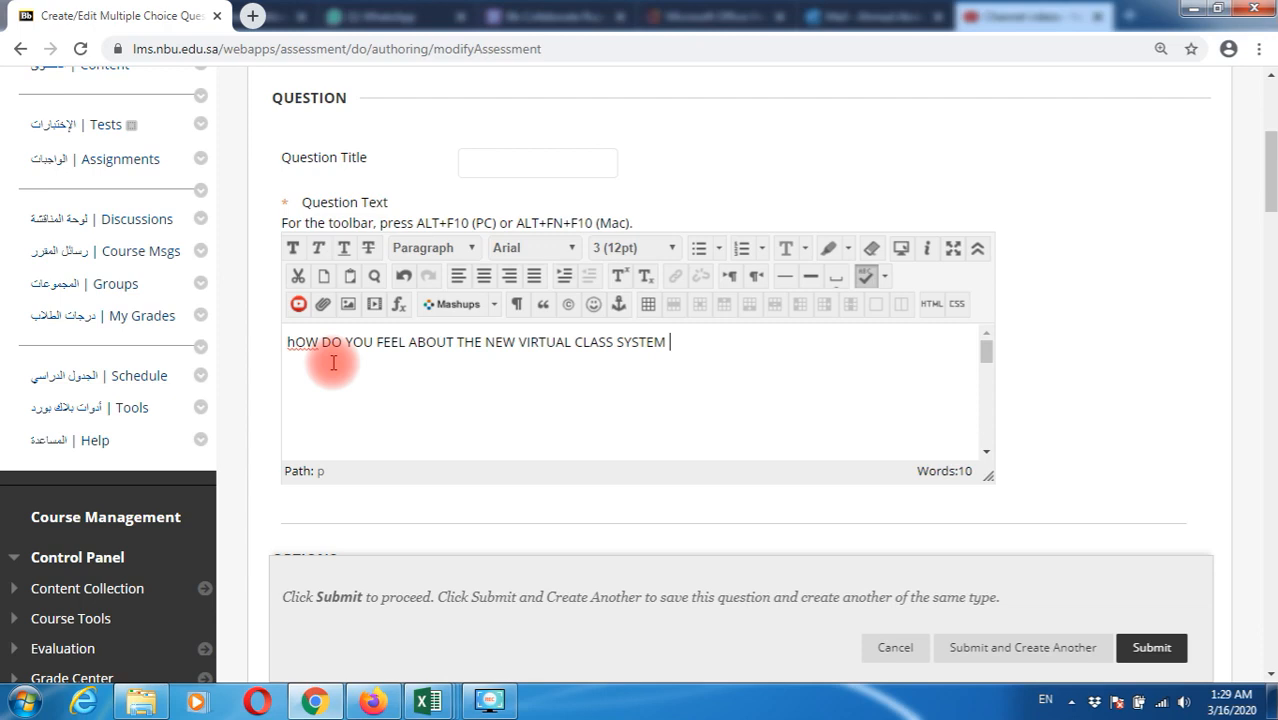
{"action": "type", "text": "@NBU"}
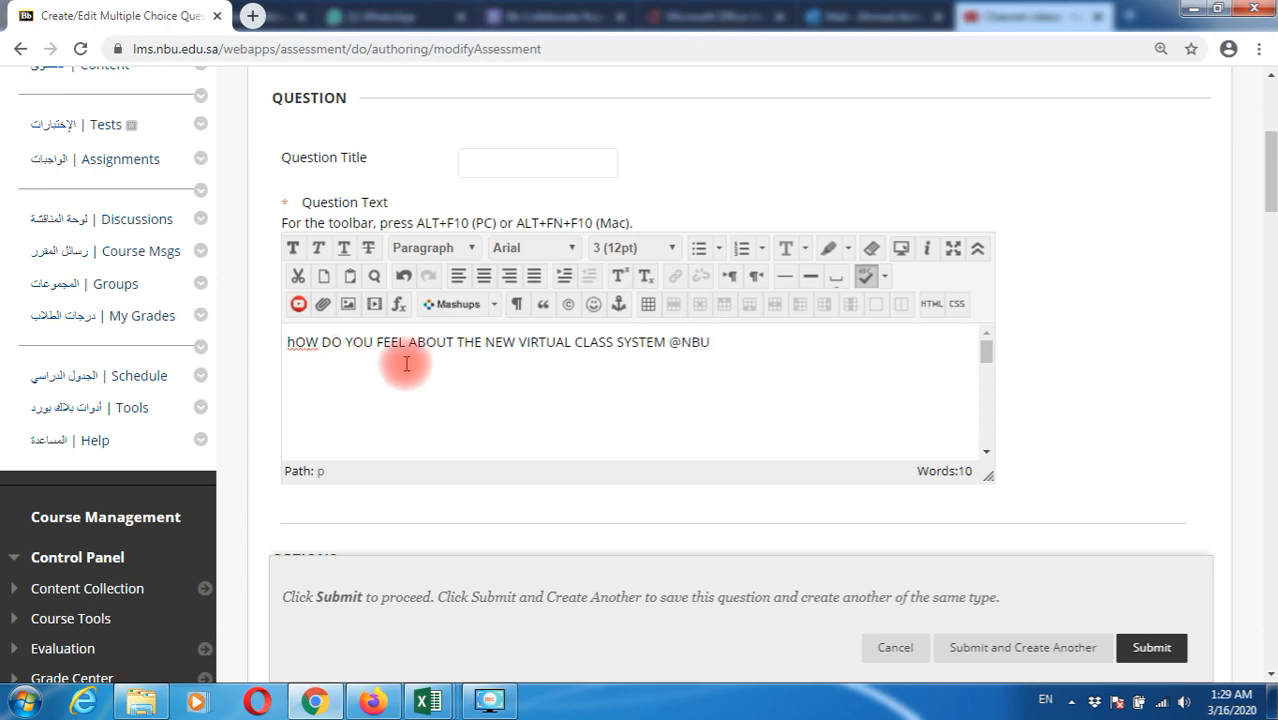
{"action": "type", "text": "?"}
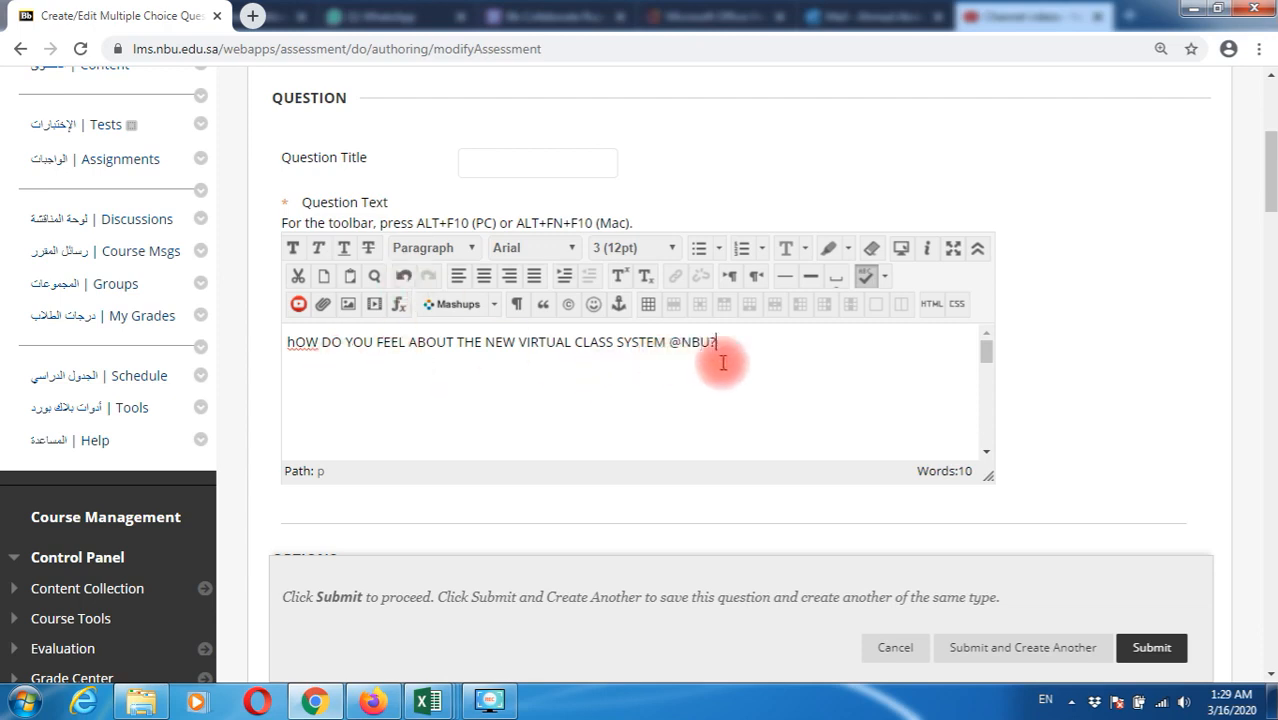
{"action": "scroll", "coordinate": [1065, 390], "scroll_direction": "down", "scroll_amount": 1}
{"action": "scroll", "coordinate": [1065, 390], "scroll_direction": "down", "scroll_amount": 3}
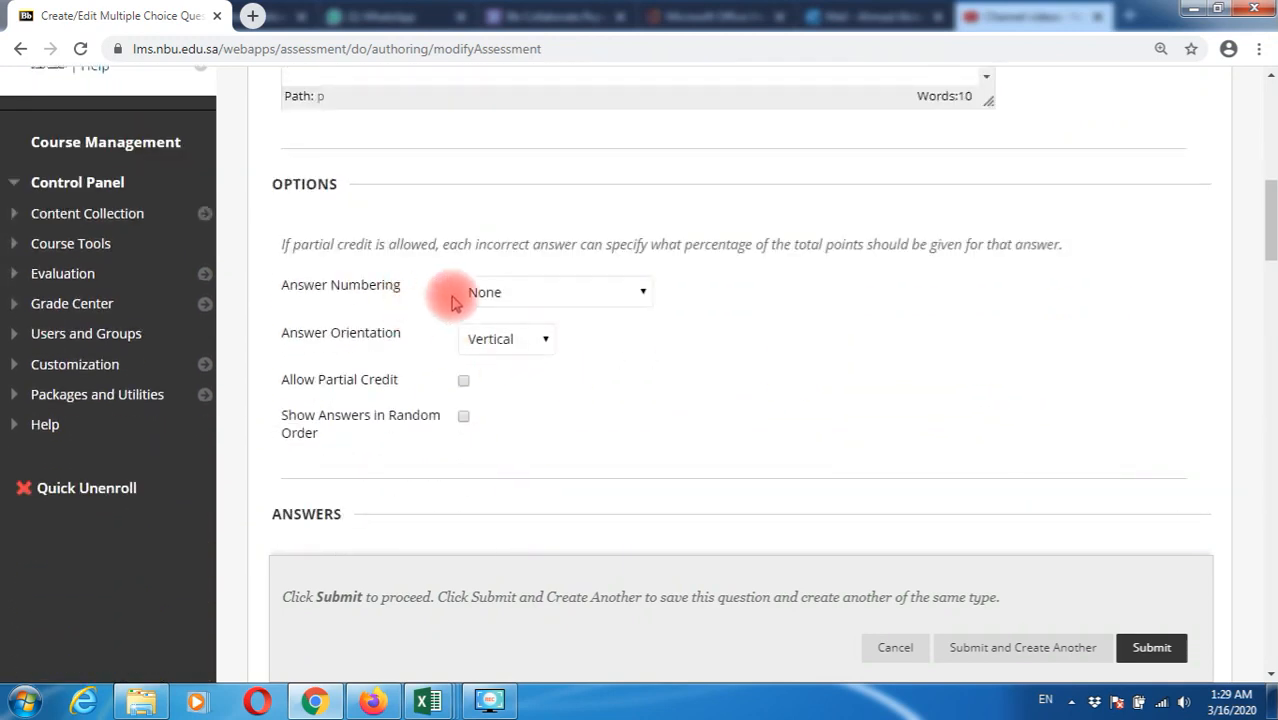
Set answer numbering to Uppercase Letters (A, B, C), keep Vertical orientation, and randomize answer order
{"action": "left_click", "coordinate": [517, 300]}
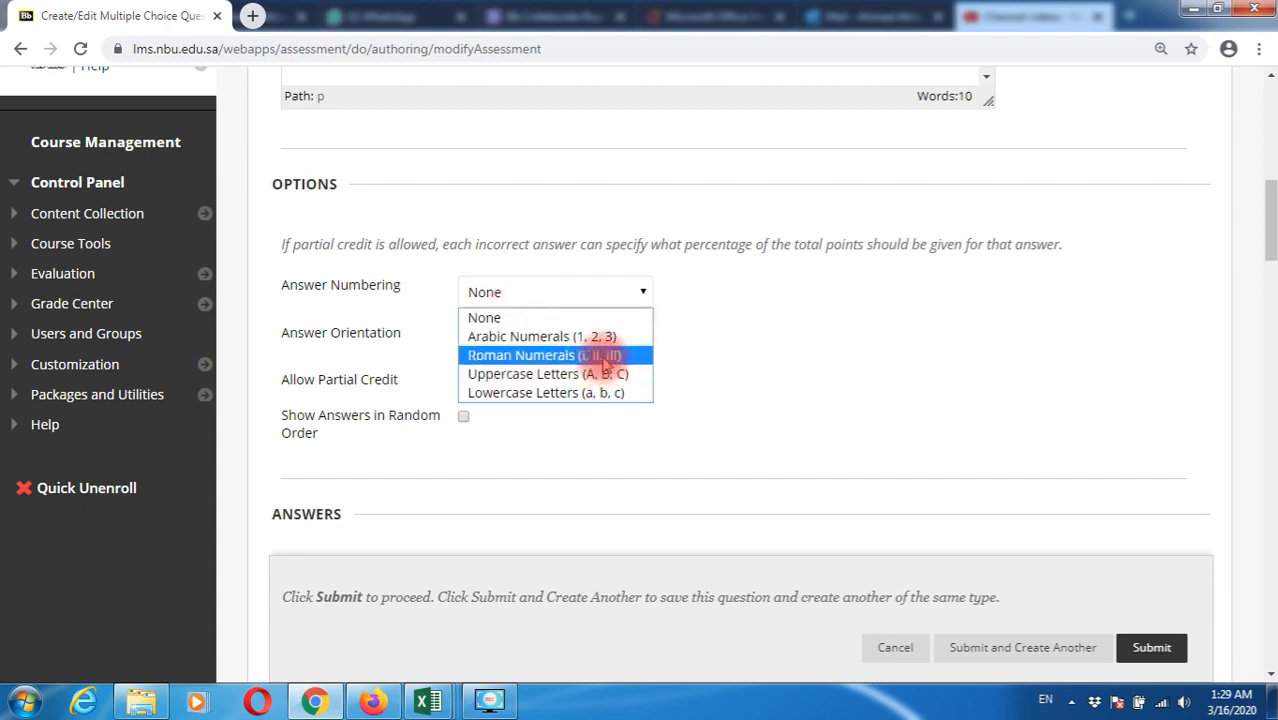
{"action": "left_click", "coordinate": [540, 378]}
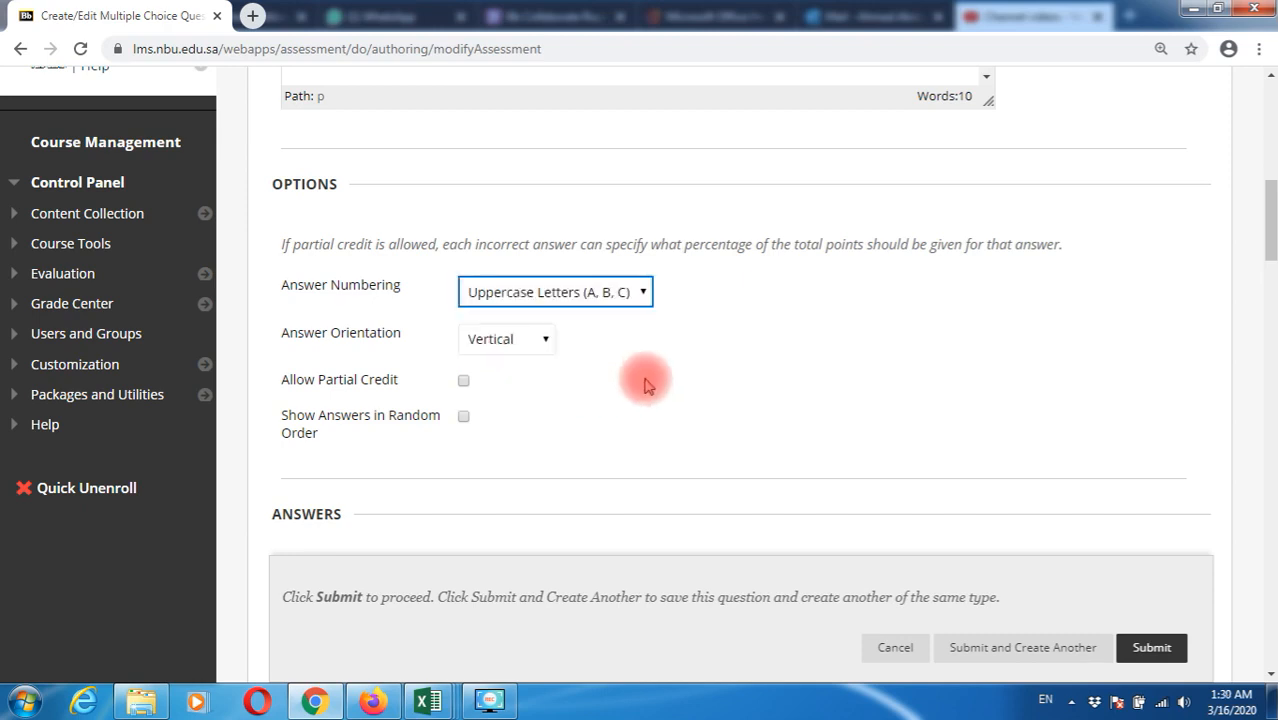
{"action": "left_click", "coordinate": [531, 350]}
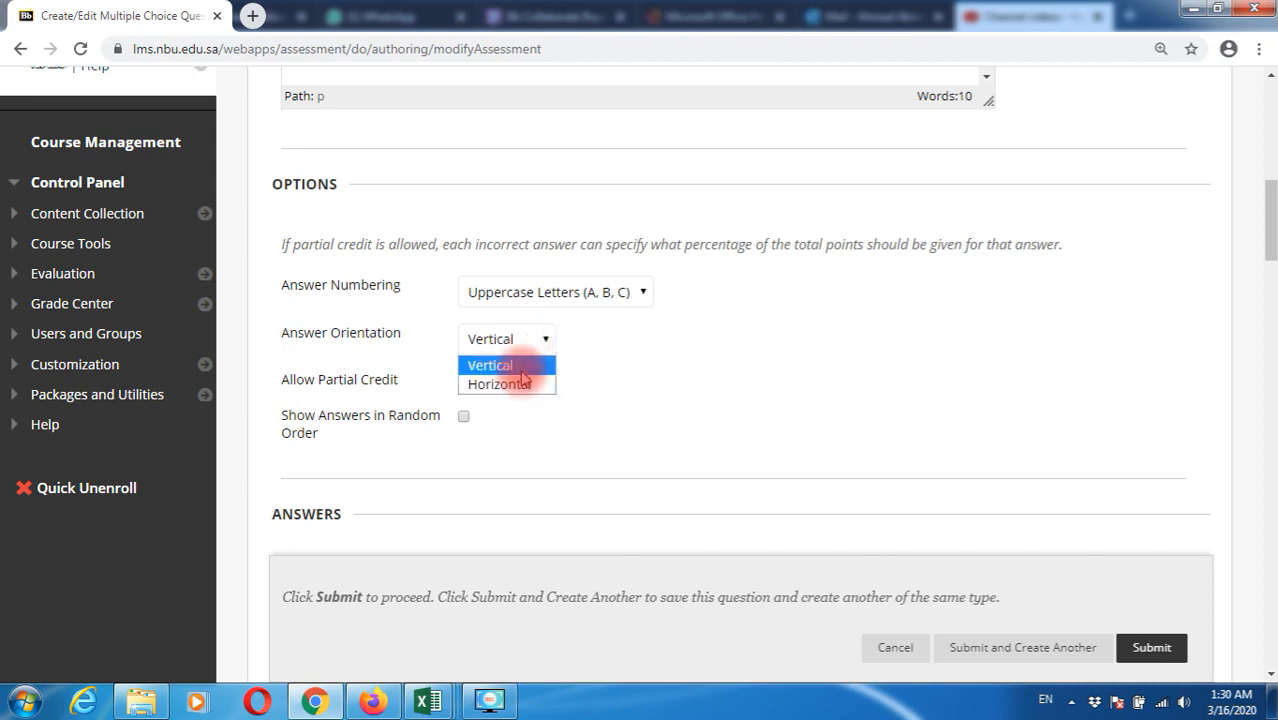
{"action": "left_click", "coordinate": [522, 366]}
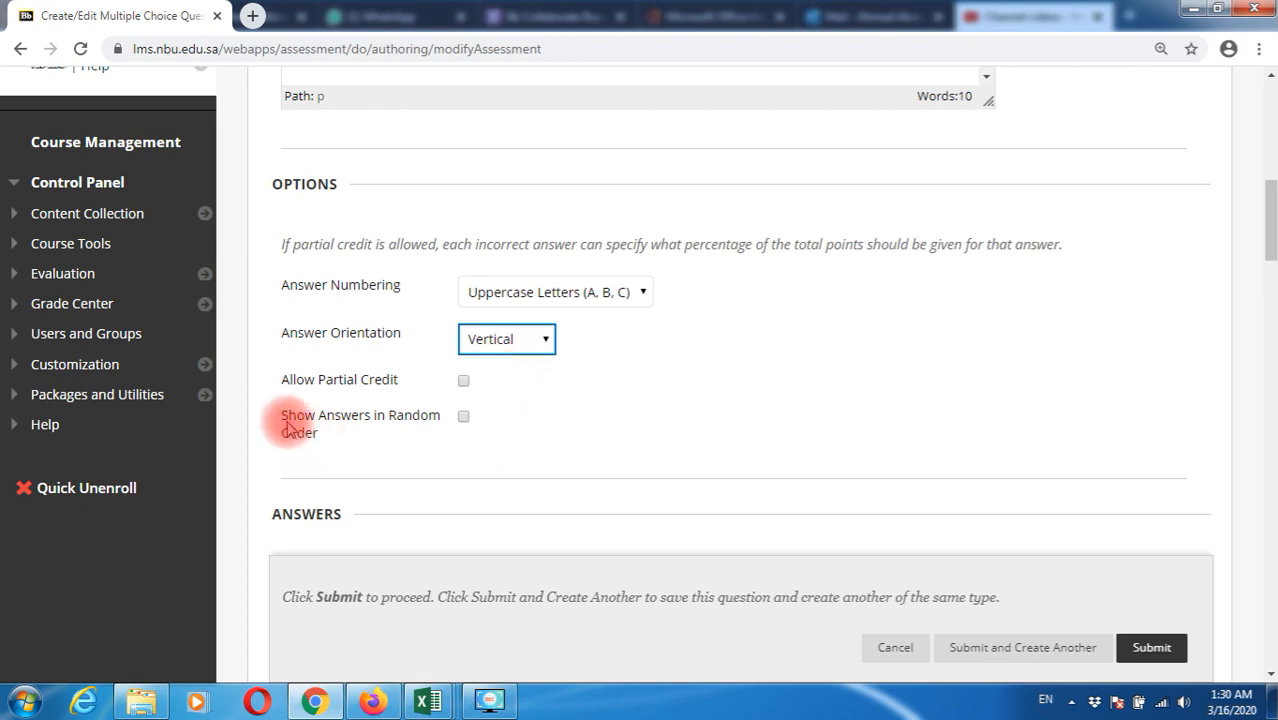
{"action": "left_click_drag", "start_coordinate": [282, 424], "coordinate": [440, 432]}
{"action": "left_click", "coordinate": [402, 443]}
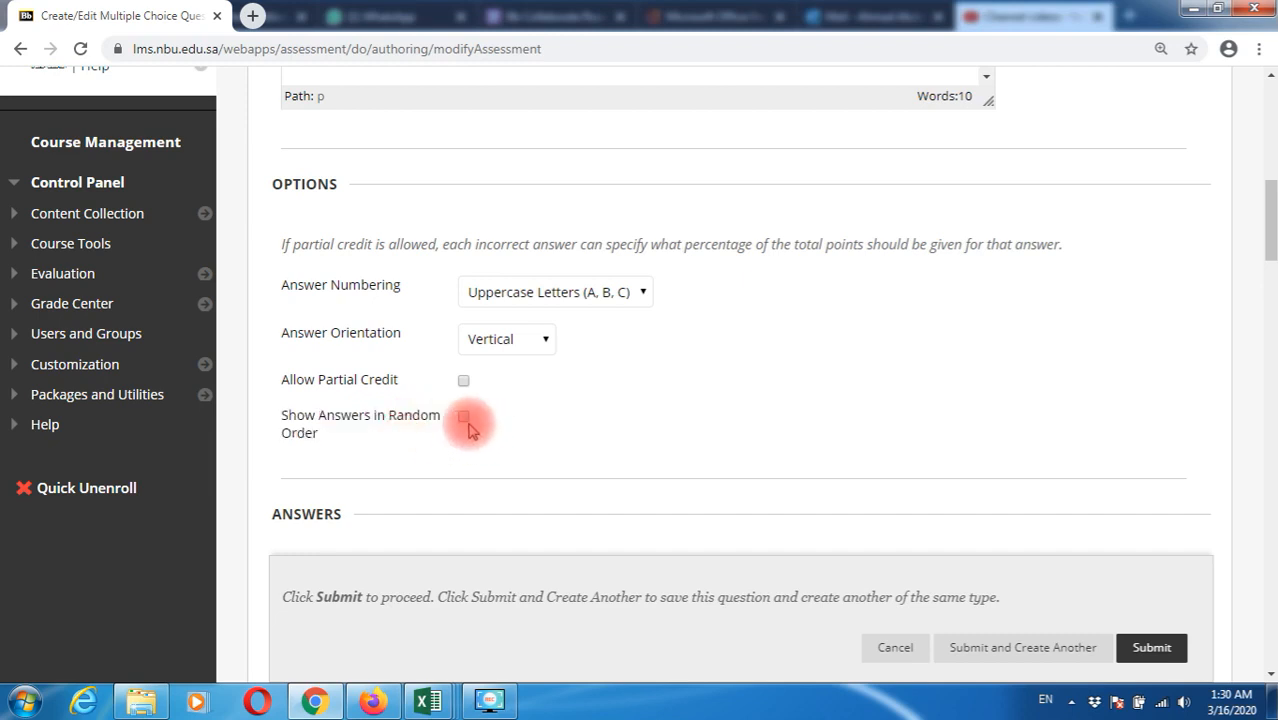
{"action": "left_click", "coordinate": [465, 419]}
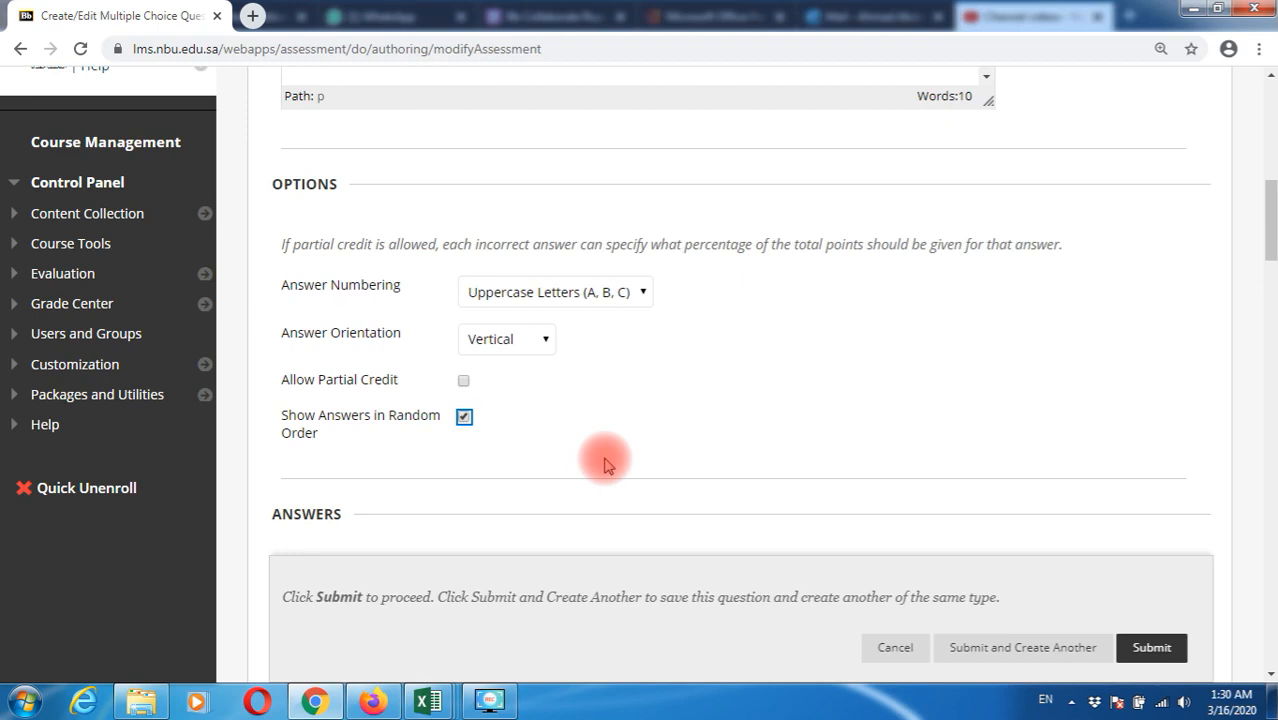
{"action": "scroll", "coordinate": [604, 463], "scroll_direction": "down", "scroll_amount": 3}
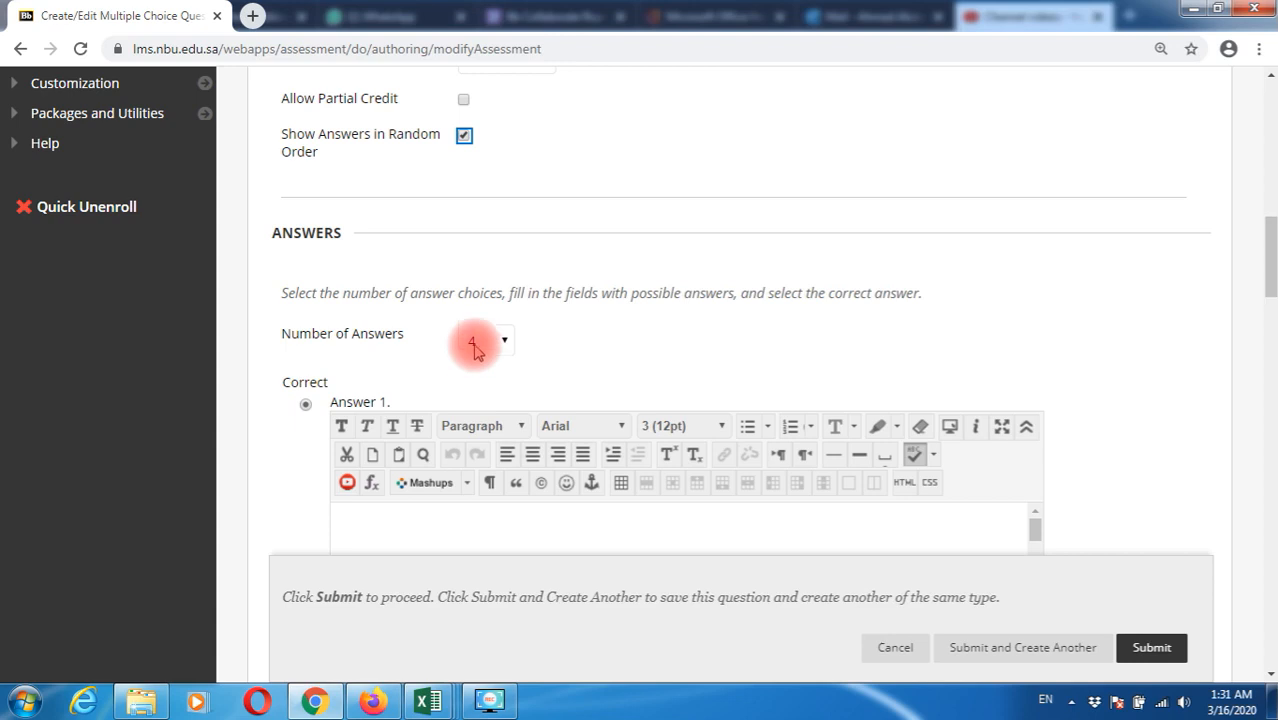
Remove Answer 1 so the question keeps three answer slots, A to C
{"action": "left_click", "coordinate": [499, 343]}
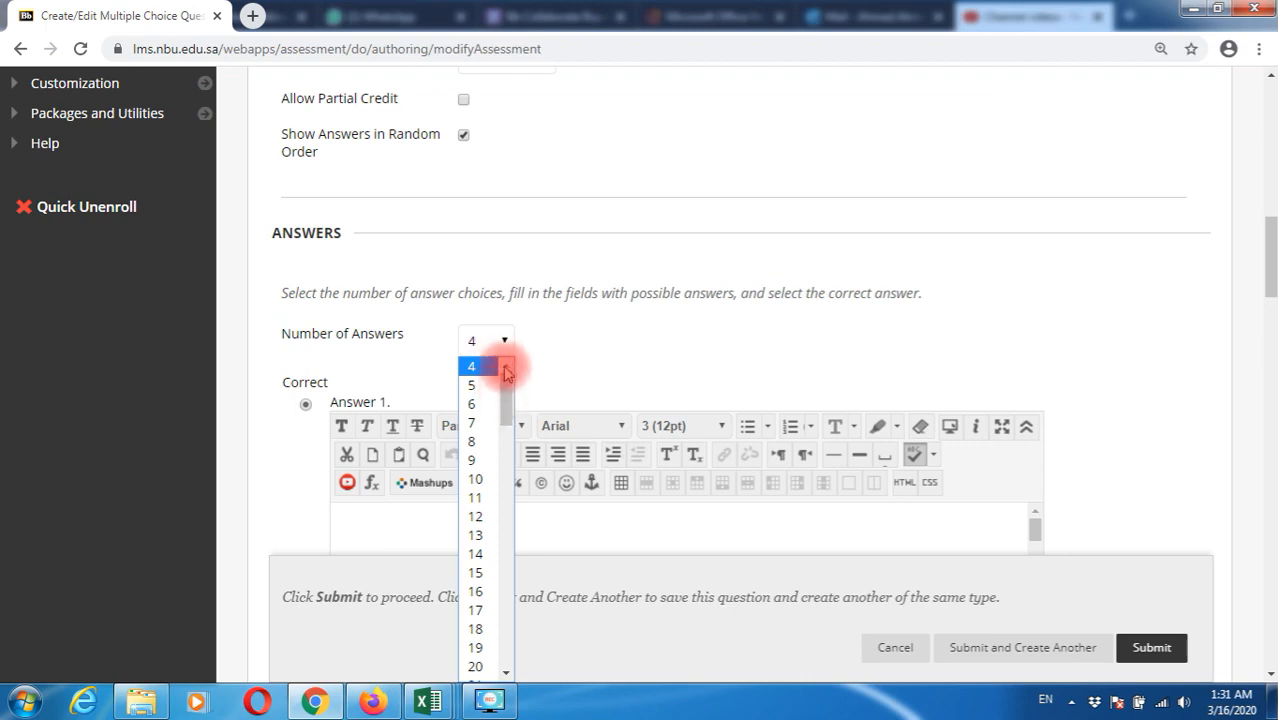
{"action": "left_click", "coordinate": [599, 334]}
{"action": "scroll", "coordinate": [659, 350], "scroll_direction": "down", "scroll_amount": 2}
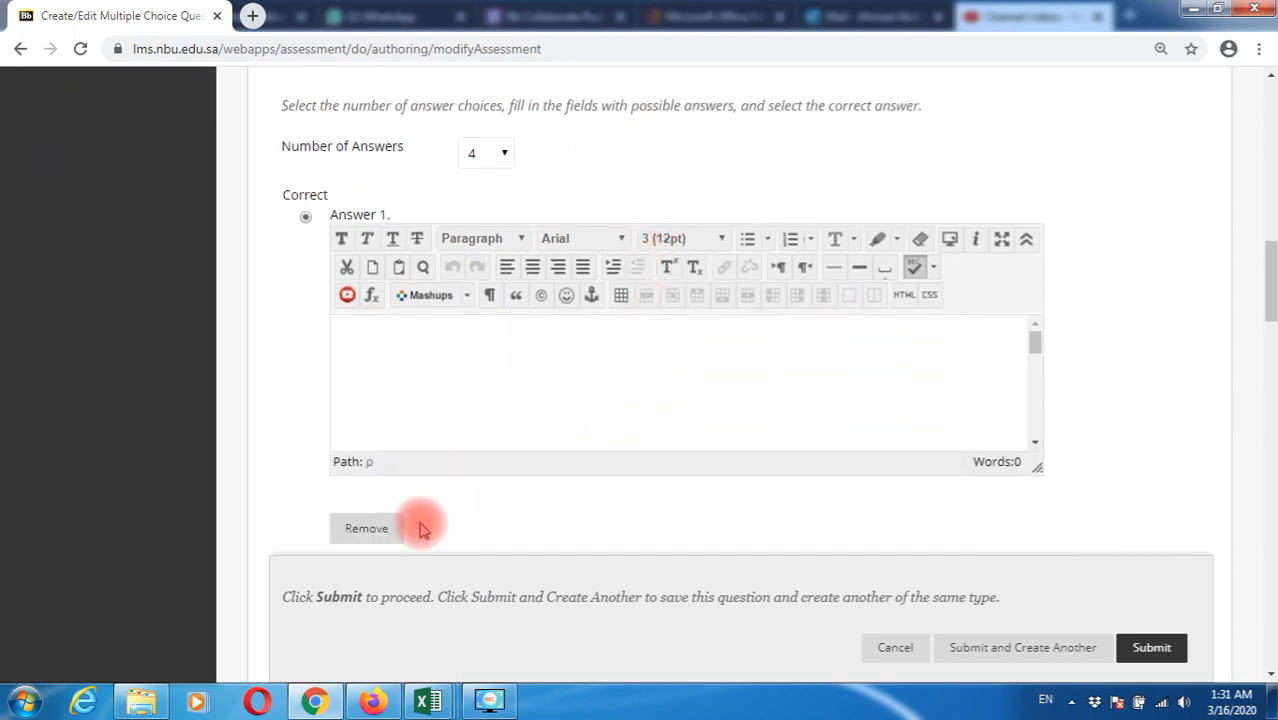
{"action": "left_click", "coordinate": [379, 535]}
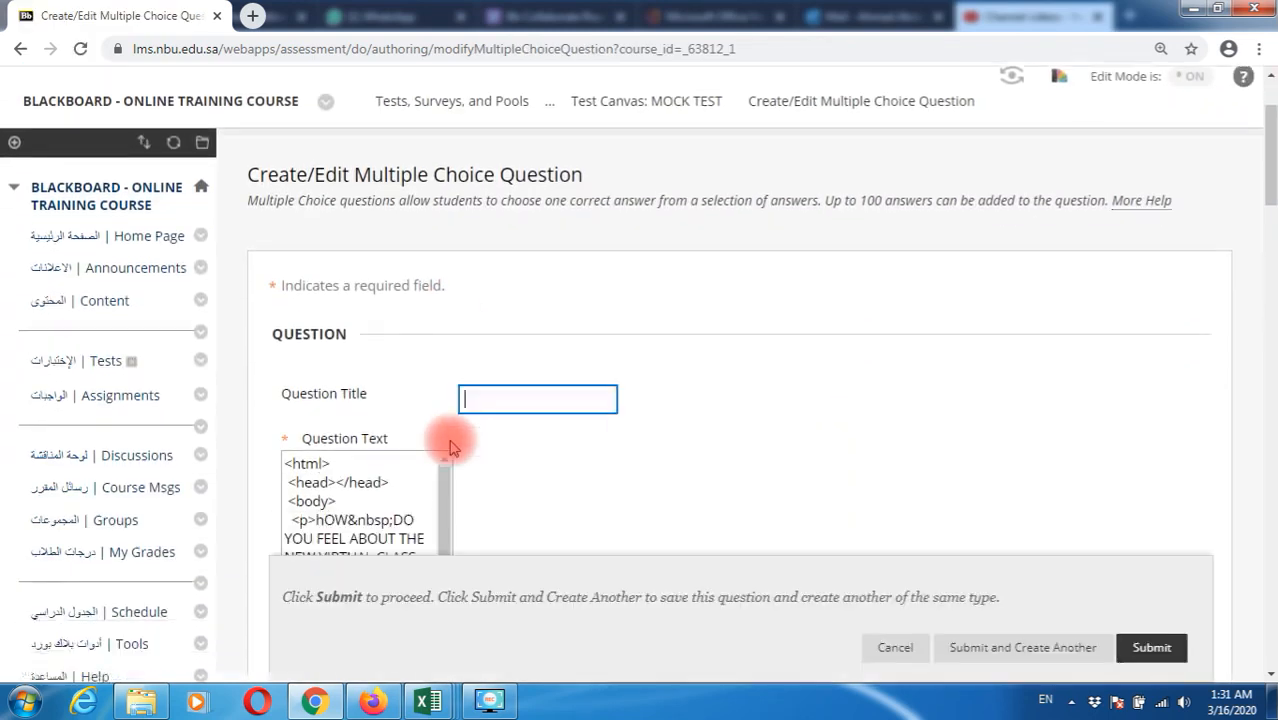
{"action": "scroll", "coordinate": [454, 448], "scroll_direction": "down", "scroll_amount": 2}
{"action": "scroll", "coordinate": [450, 447], "scroll_direction": "down", "scroll_amount": 10}
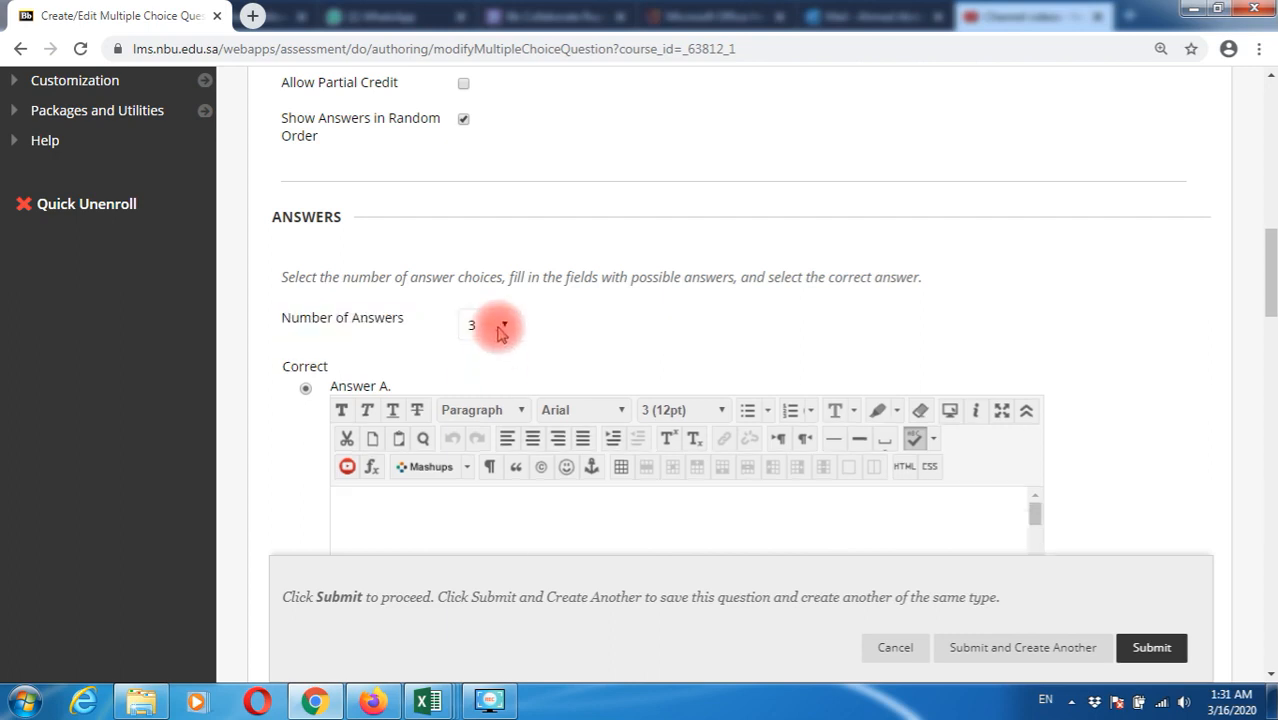
{"action": "left_click", "coordinate": [502, 328]}
{"action": "left_click", "coordinate": [502, 328]}
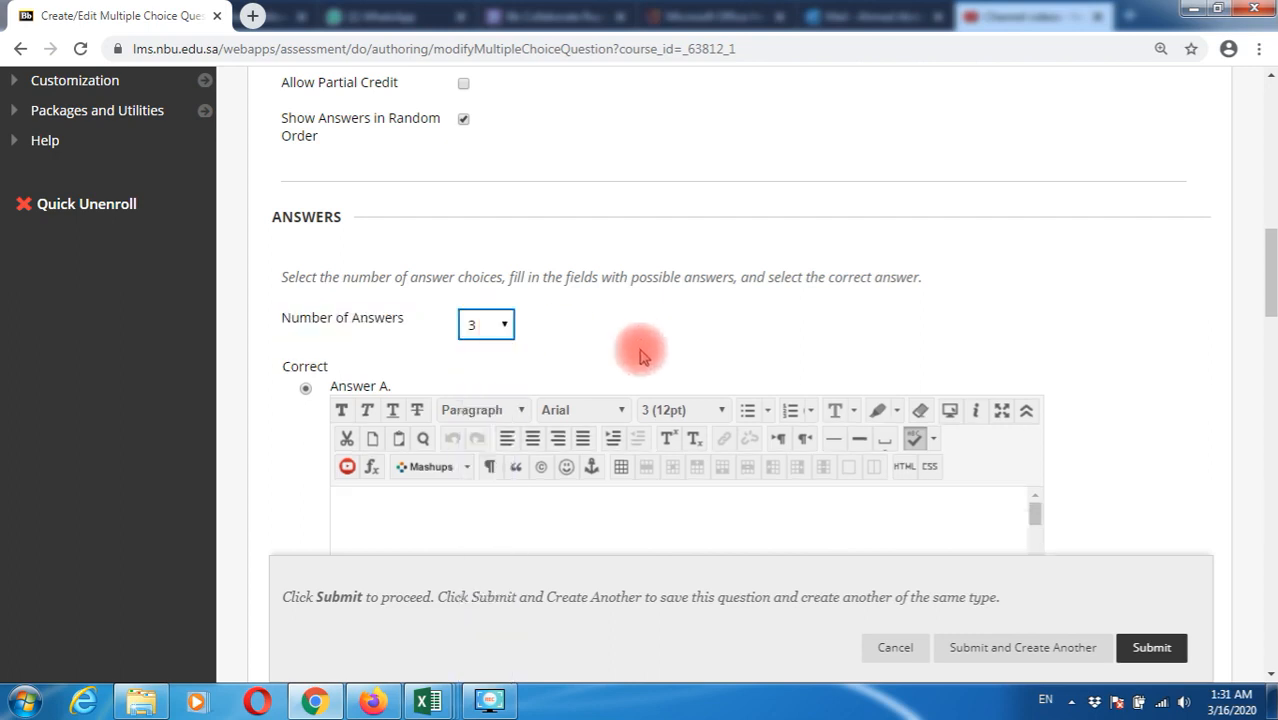
{"action": "scroll", "coordinate": [600, 340], "scroll_direction": "down", "scroll_amount": 2}
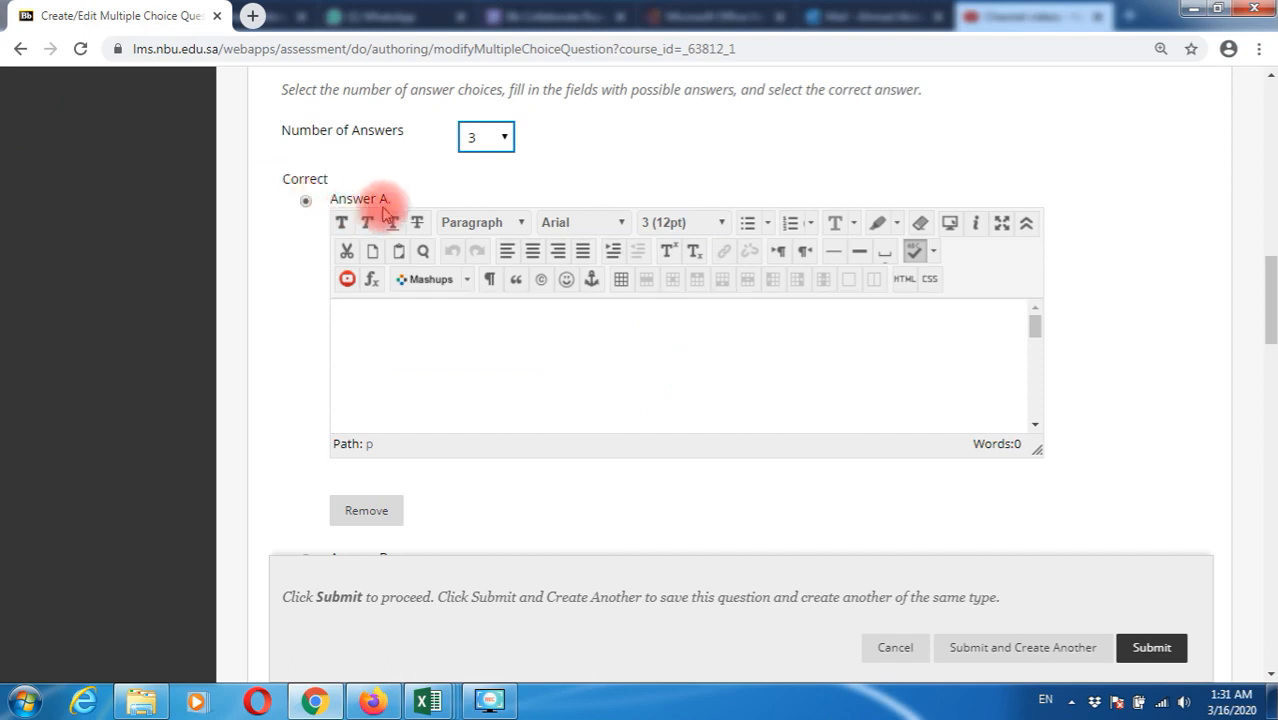
{"action": "scroll", "coordinate": [416, 414], "scroll_direction": "down", "scroll_amount": 2}
{"action": "scroll", "coordinate": [796, 416], "scroll_direction": "down", "scroll_amount": 3}
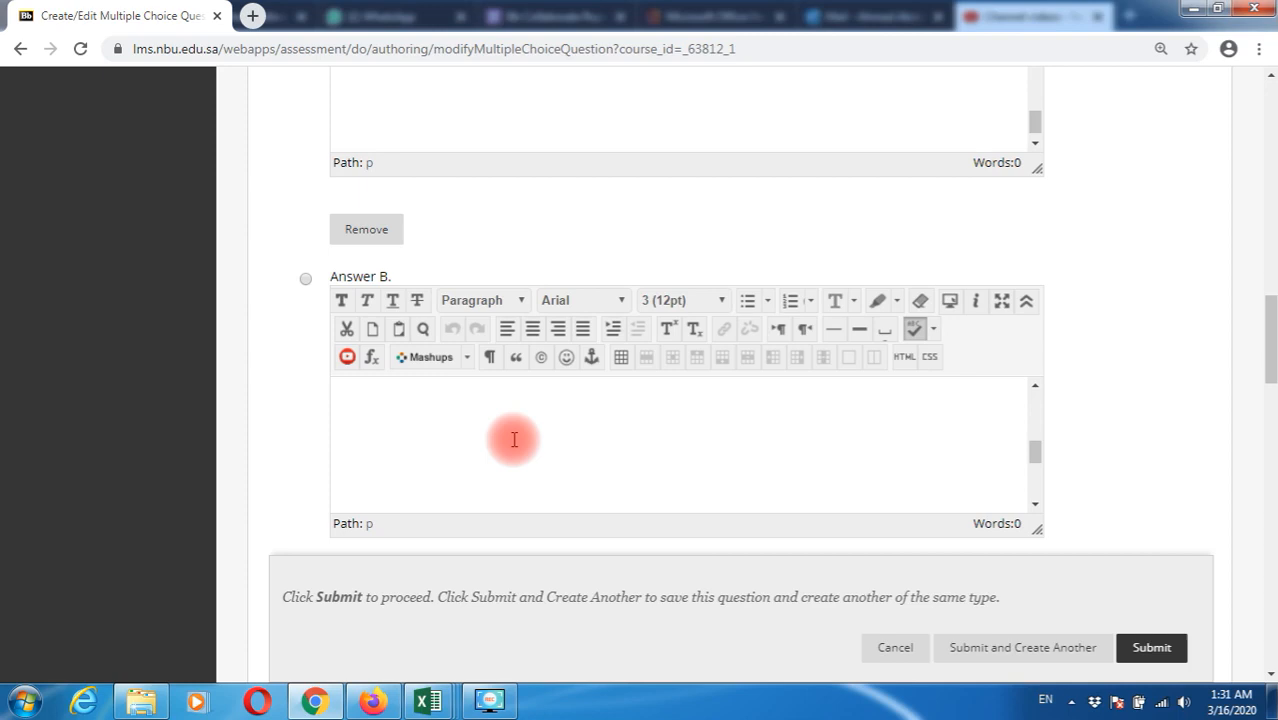
{"action": "scroll", "coordinate": [560, 438], "scroll_direction": "down", "scroll_amount": 3}
{"action": "scroll", "coordinate": [476, 428], "scroll_direction": "down", "scroll_amount": 5}
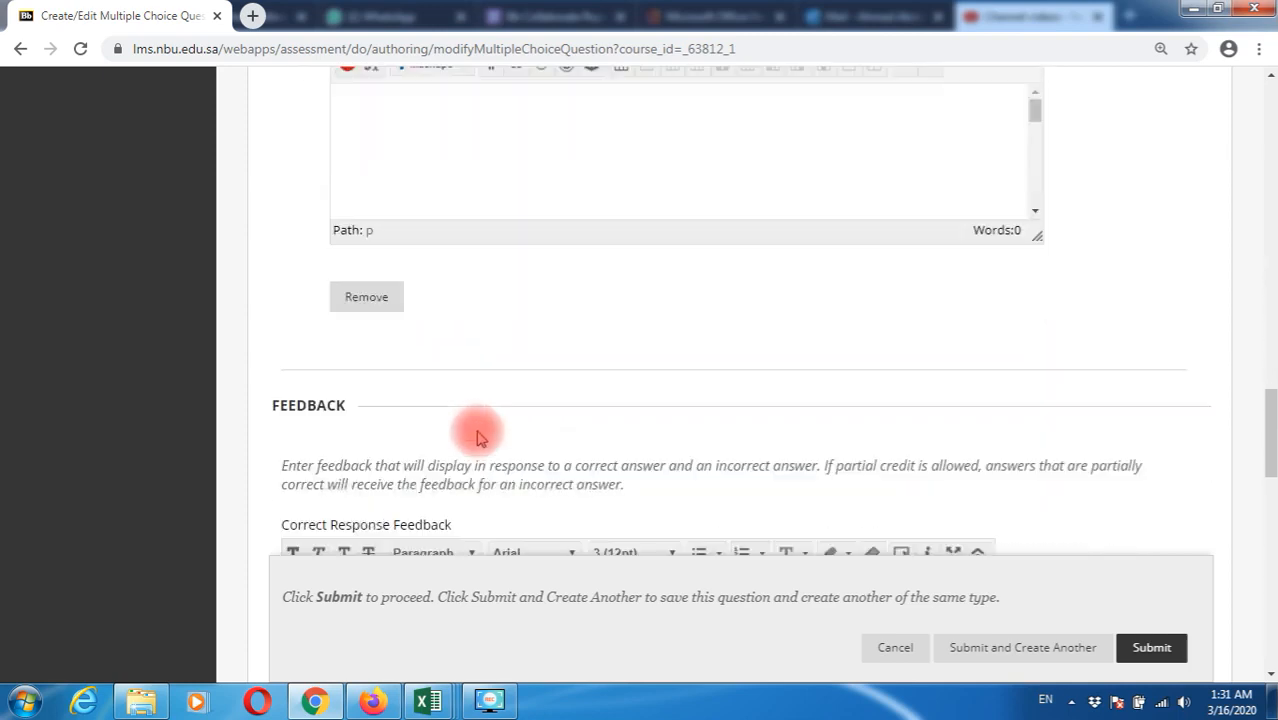
{"action": "scroll", "coordinate": [477, 430], "scroll_direction": "up", "scroll_amount": 7}
{"action": "scroll", "coordinate": [476, 428], "scroll_direction": "up", "scroll_amount": 7}
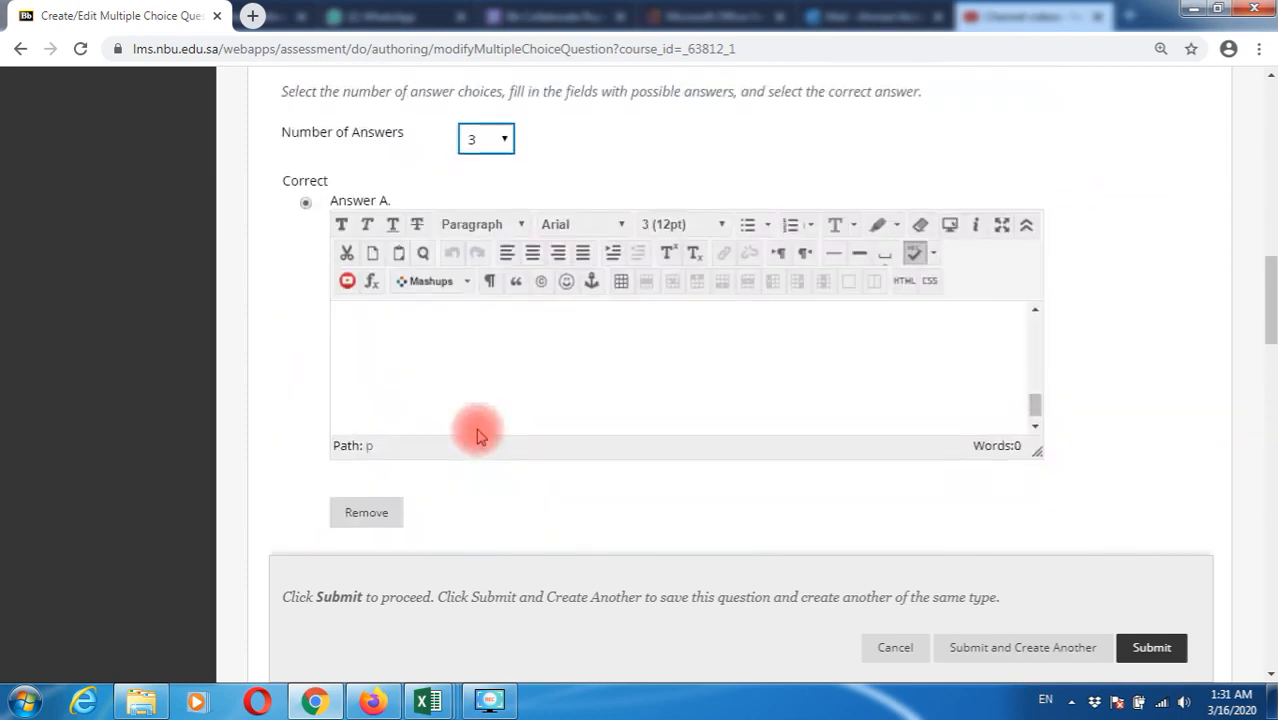
{"action": "scroll", "coordinate": [1262, 295], "scroll_direction": "down", "scroll_amount": 3}
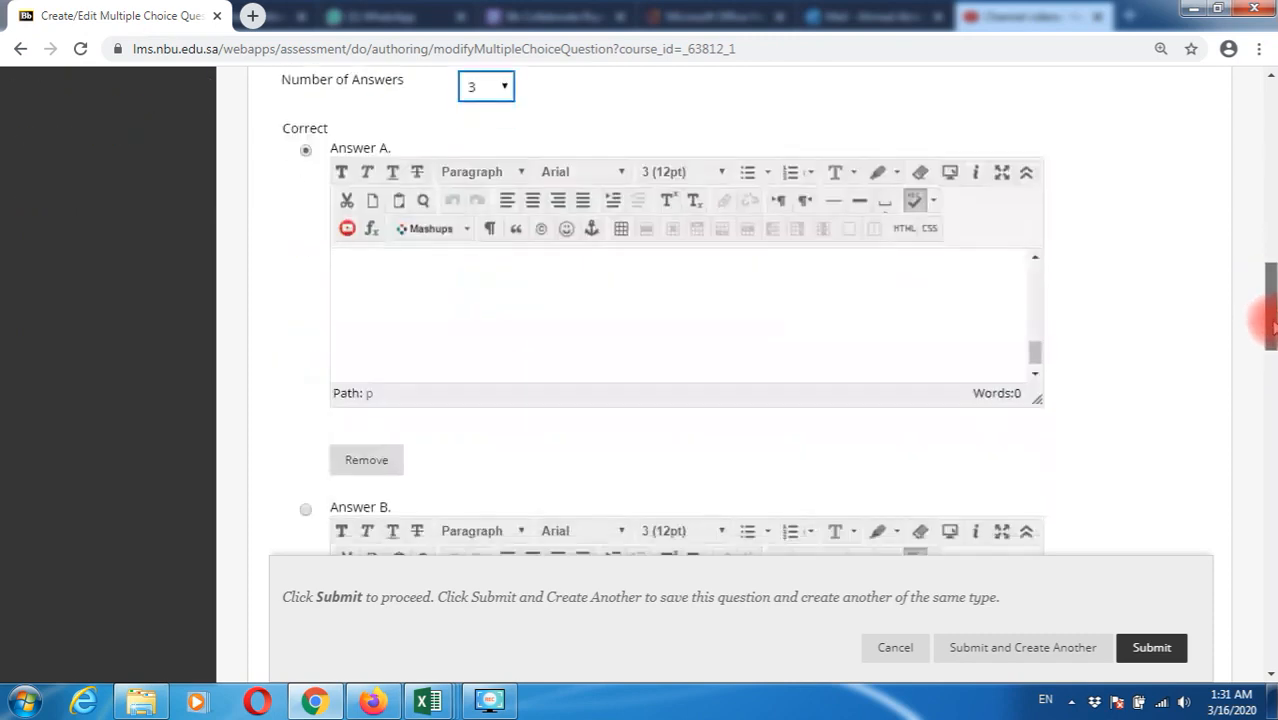
Enter GOOD, NORMAL and VERY GOOD as answers A, B and C
{"action": "left_click", "coordinate": [698, 335]}
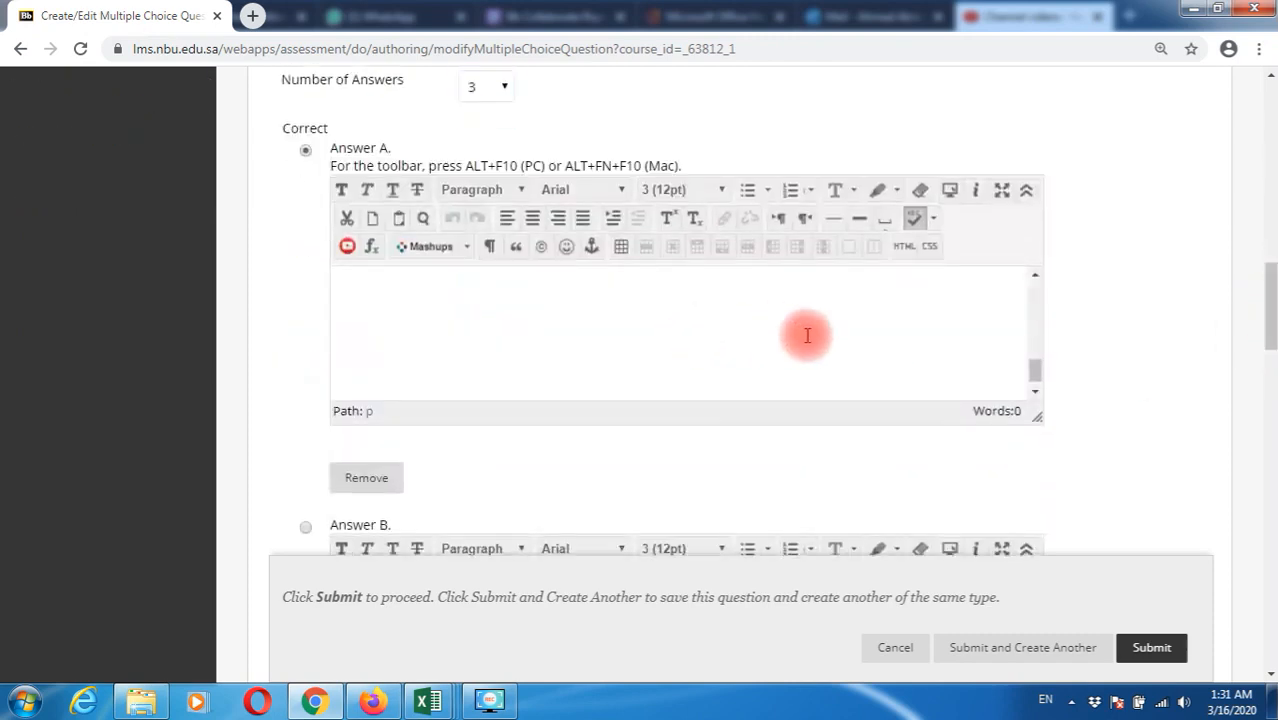
{"action": "left_click_drag", "start_coordinate": [1036, 372], "coordinate": [1036, 300]}
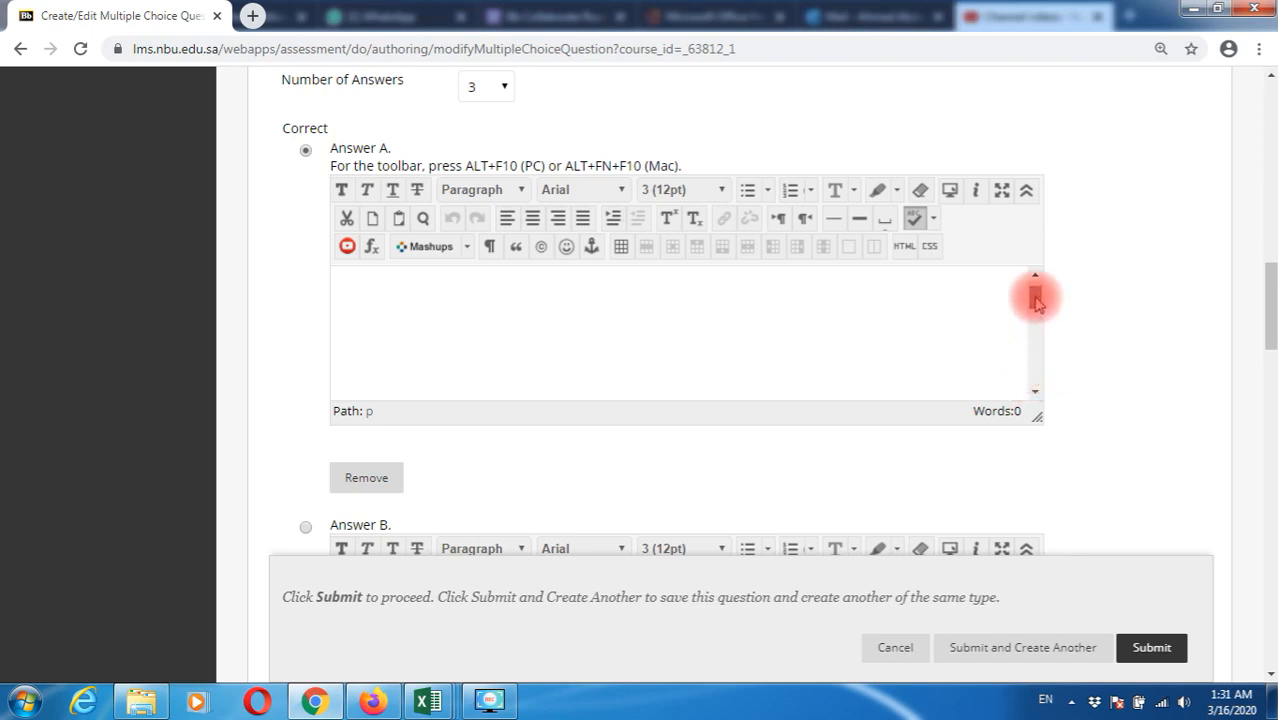
{"action": "left_click", "coordinate": [625, 301]}
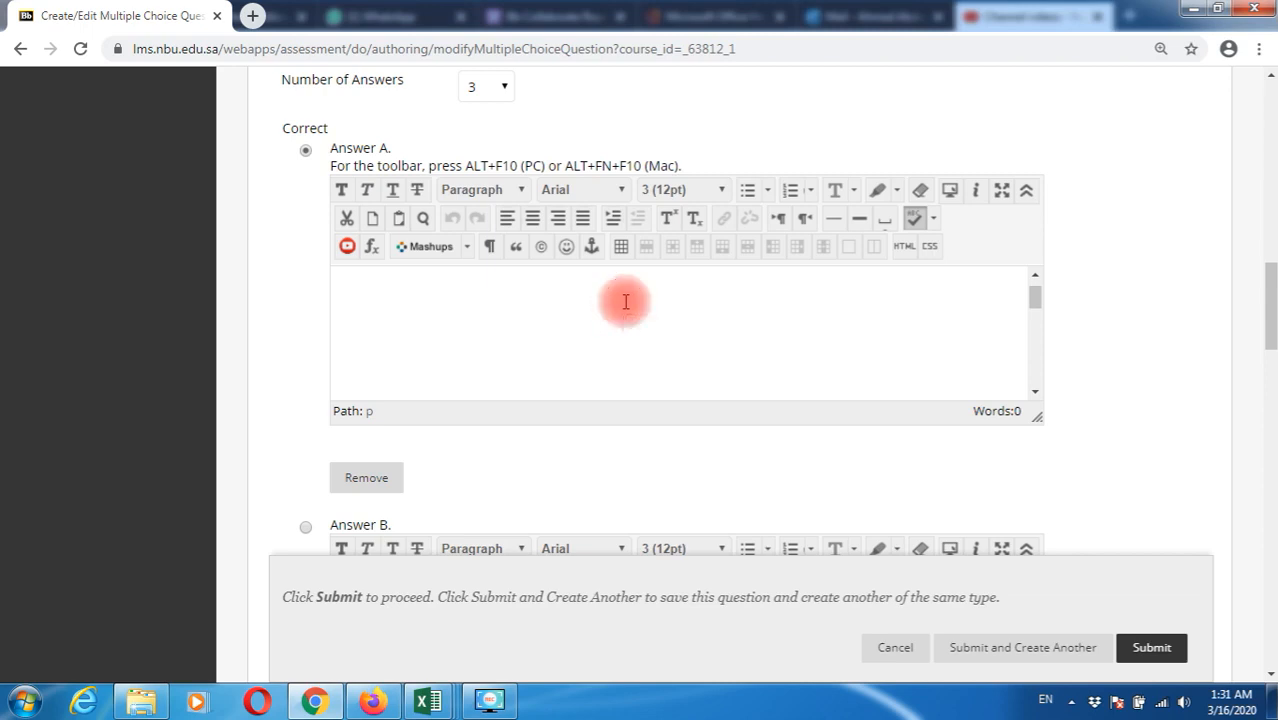
{"action": "type", "text": "GOO"}
{"action": "scroll", "coordinate": [1150, 450], "scroll_direction": "down", "scroll_amount": 3}
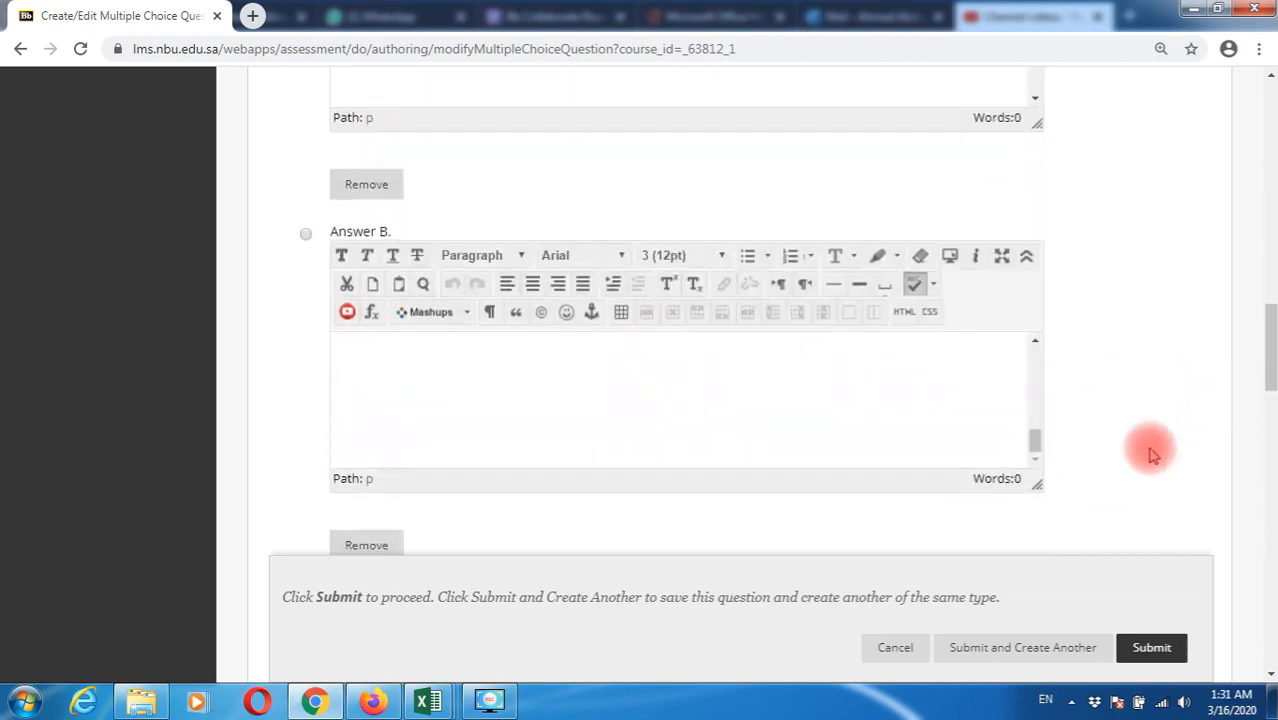
{"action": "scroll", "coordinate": [1150, 450], "scroll_direction": "down", "scroll_amount": 1}
{"action": "left_click_drag", "start_coordinate": [1035, 361], "coordinate": [1035, 267]}
{"action": "left_click", "coordinate": [391, 279]}
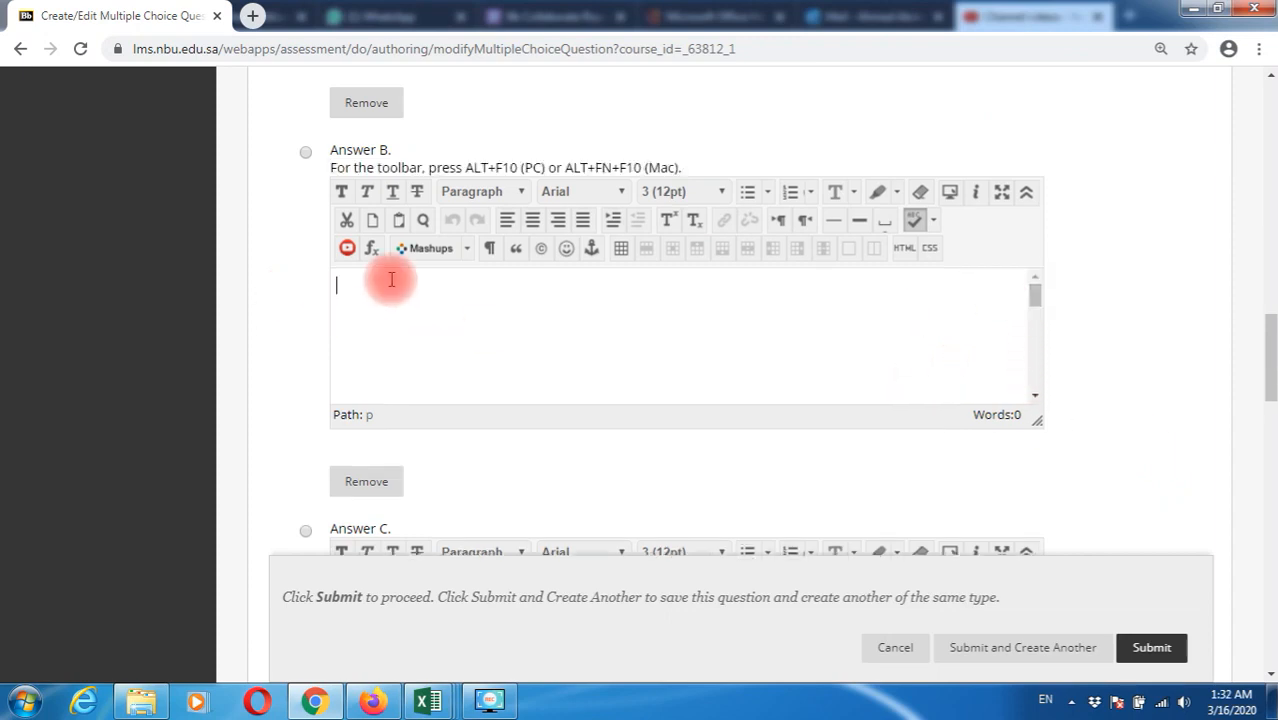
{"action": "type", "text": "NORMAL"}
{"action": "scroll", "coordinate": [1061, 430], "scroll_direction": "down", "scroll_amount": 3}
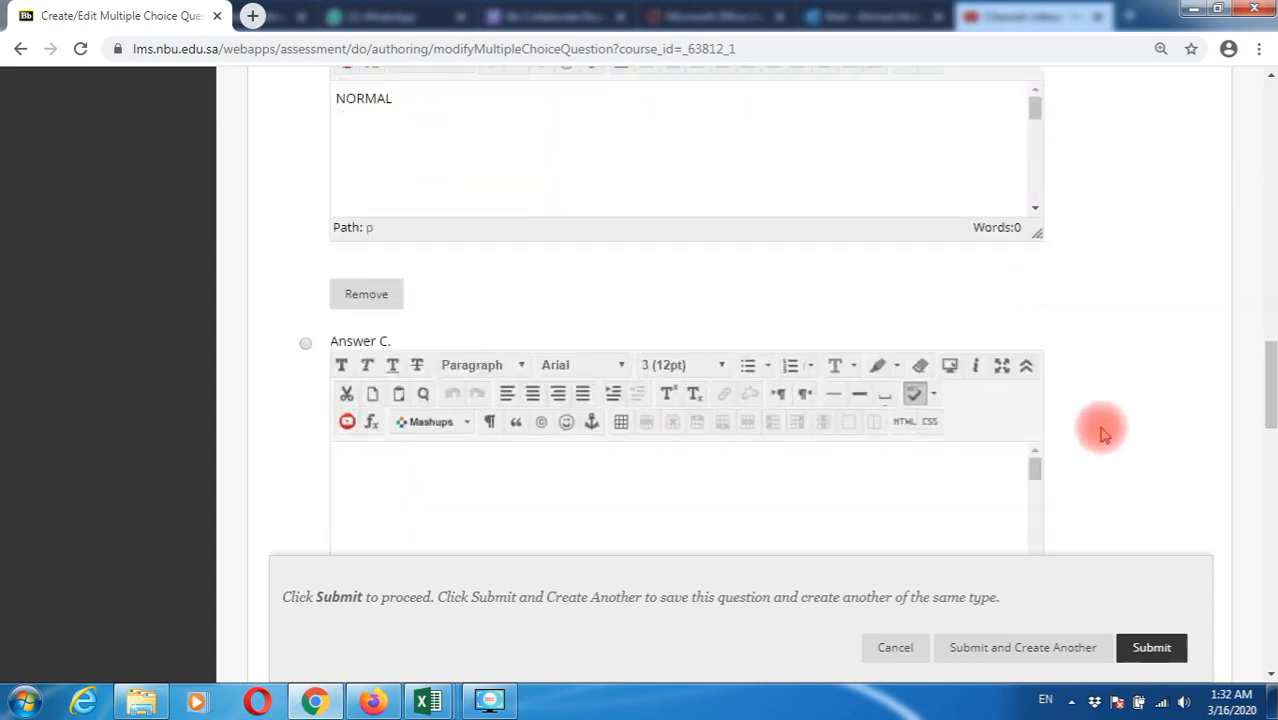
{"action": "left_click", "coordinate": [636, 405]}
{"action": "type", "text": "VERY GOOD"}
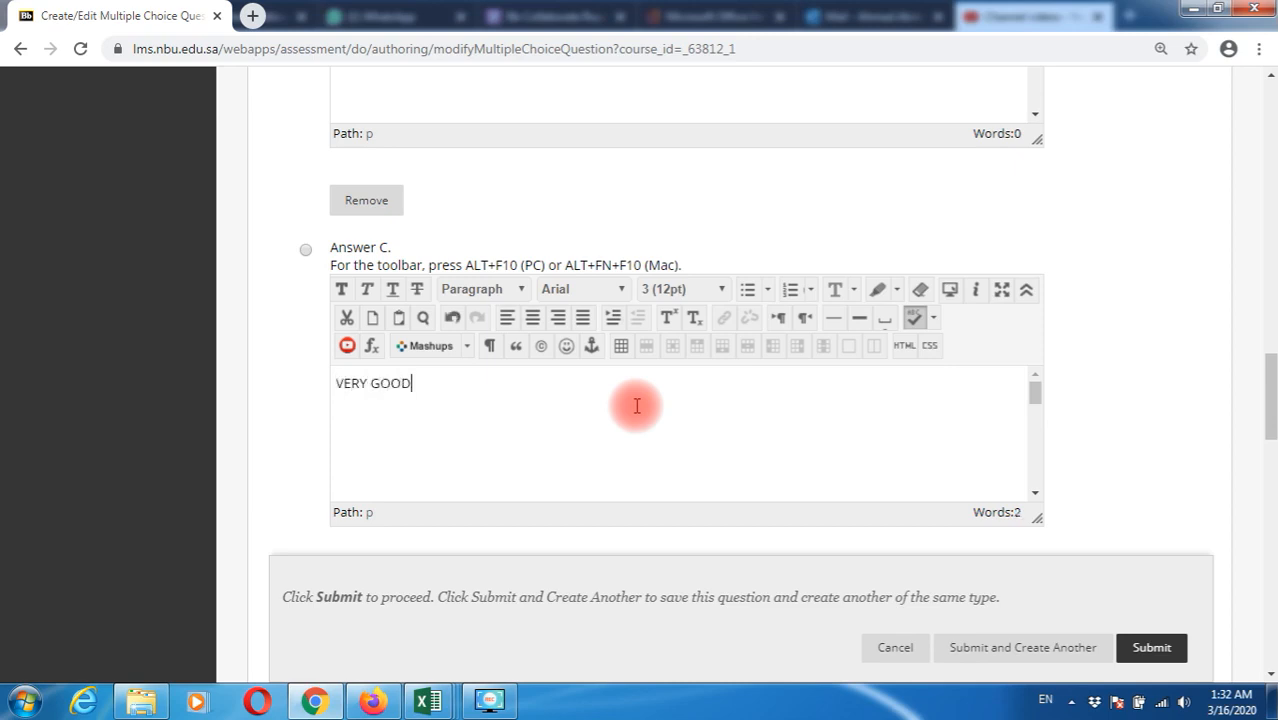
Mark VERY GOOD (Answer C) as the correct answer
{"action": "scroll", "coordinate": [507, 427], "scroll_direction": "up", "scroll_amount": 8}
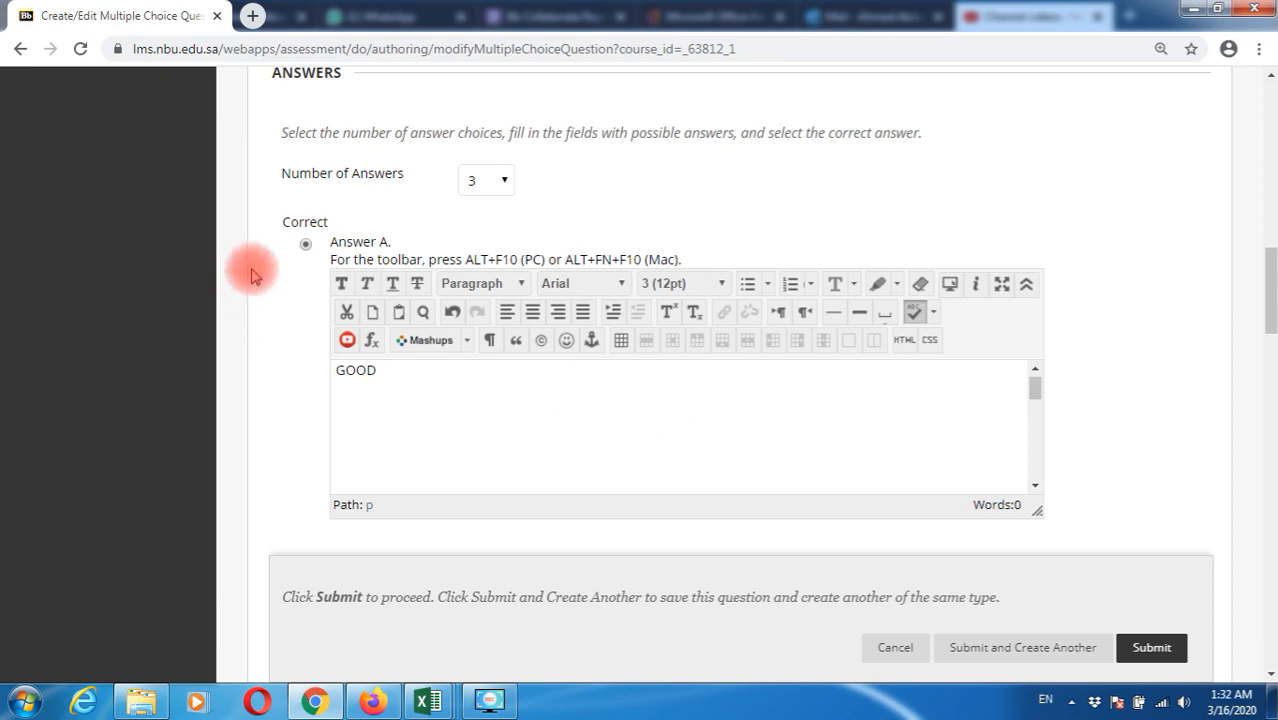
{"action": "left_click_drag", "start_coordinate": [306, 249], "coordinate": [330, 228]}
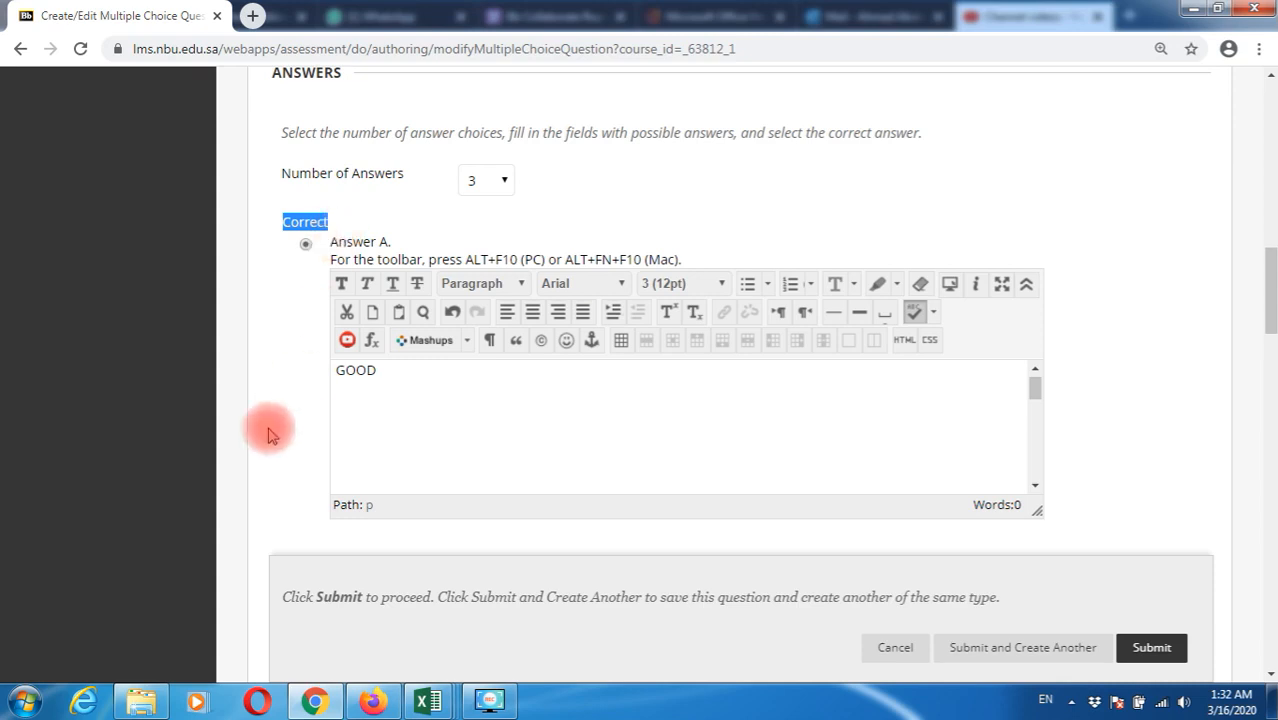
{"action": "scroll", "coordinate": [265, 428], "scroll_direction": "down", "scroll_amount": 5}
{"action": "scroll", "coordinate": [268, 432], "scroll_direction": "down", "scroll_amount": 3}
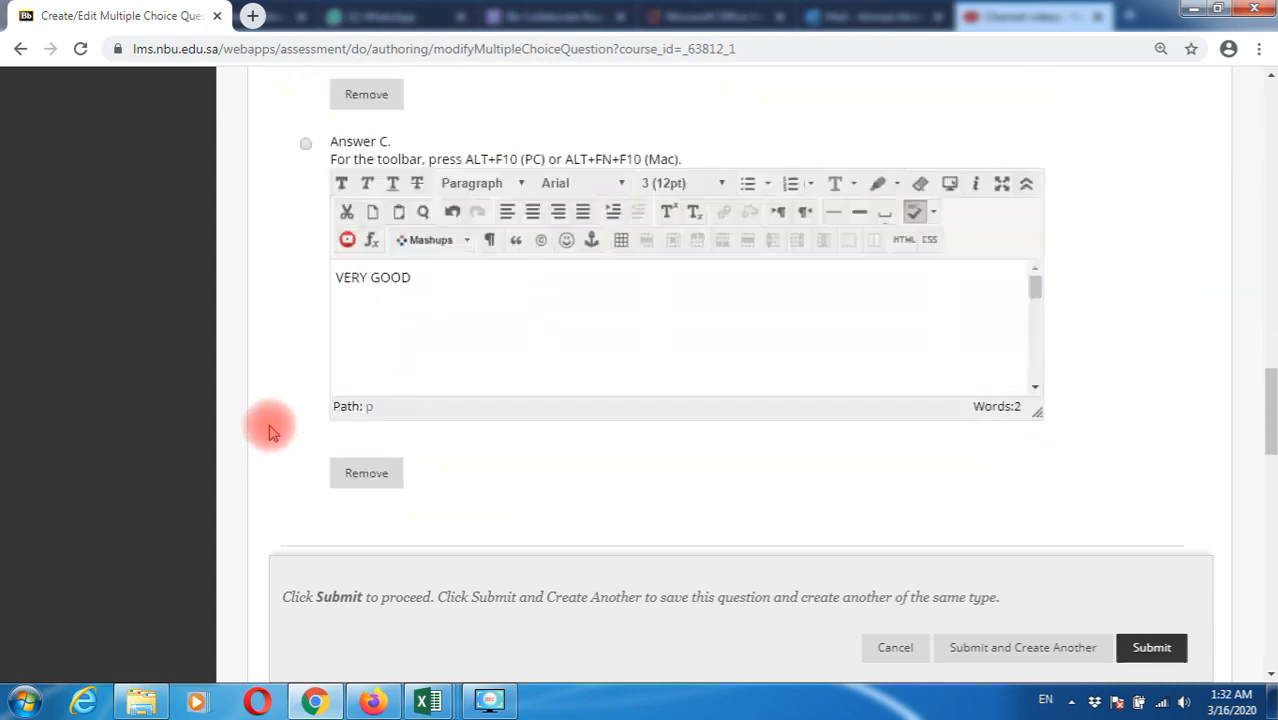
{"action": "scroll", "coordinate": [268, 432], "scroll_direction": "up", "scroll_amount": 1}
{"action": "left_click", "coordinate": [305, 249]}
{"action": "scroll", "coordinate": [295, 507], "scroll_direction": "down", "scroll_amount": 5}
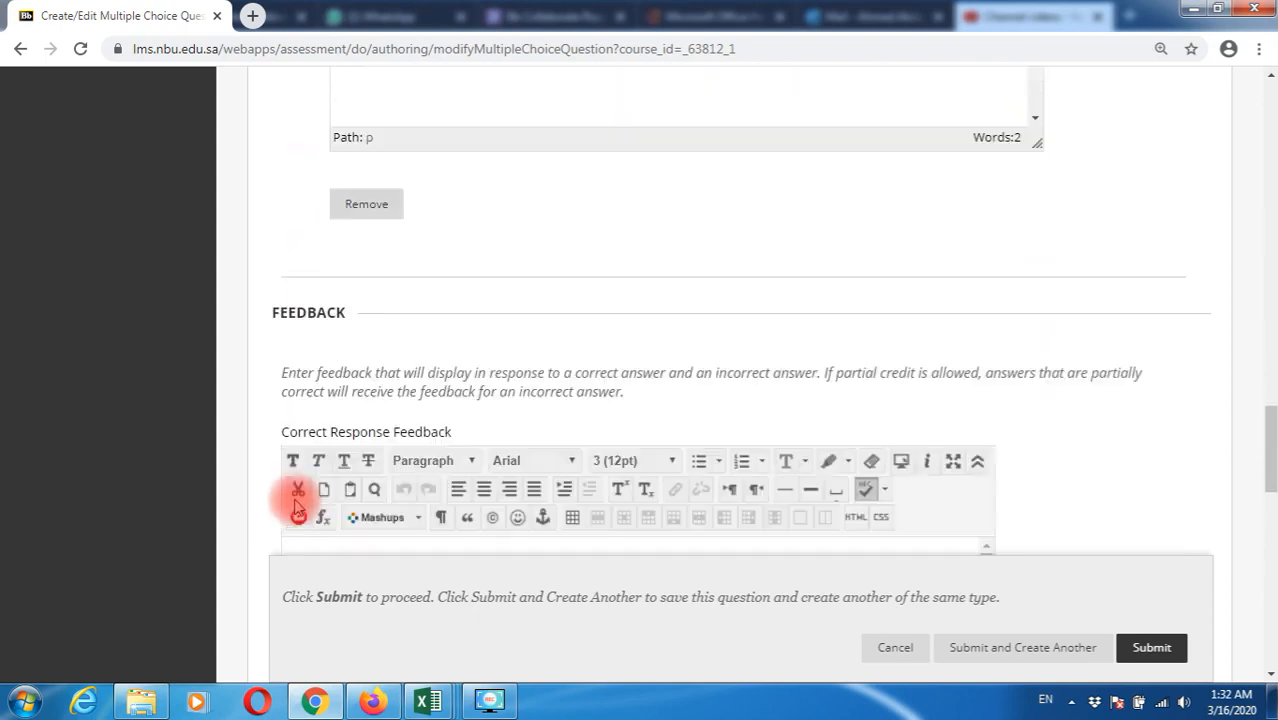
Save the GOOD/NORMAL/VERY GOOD question with no feedback and start a new multiple choice question
{"action": "left_click", "coordinate": [350, 410]}
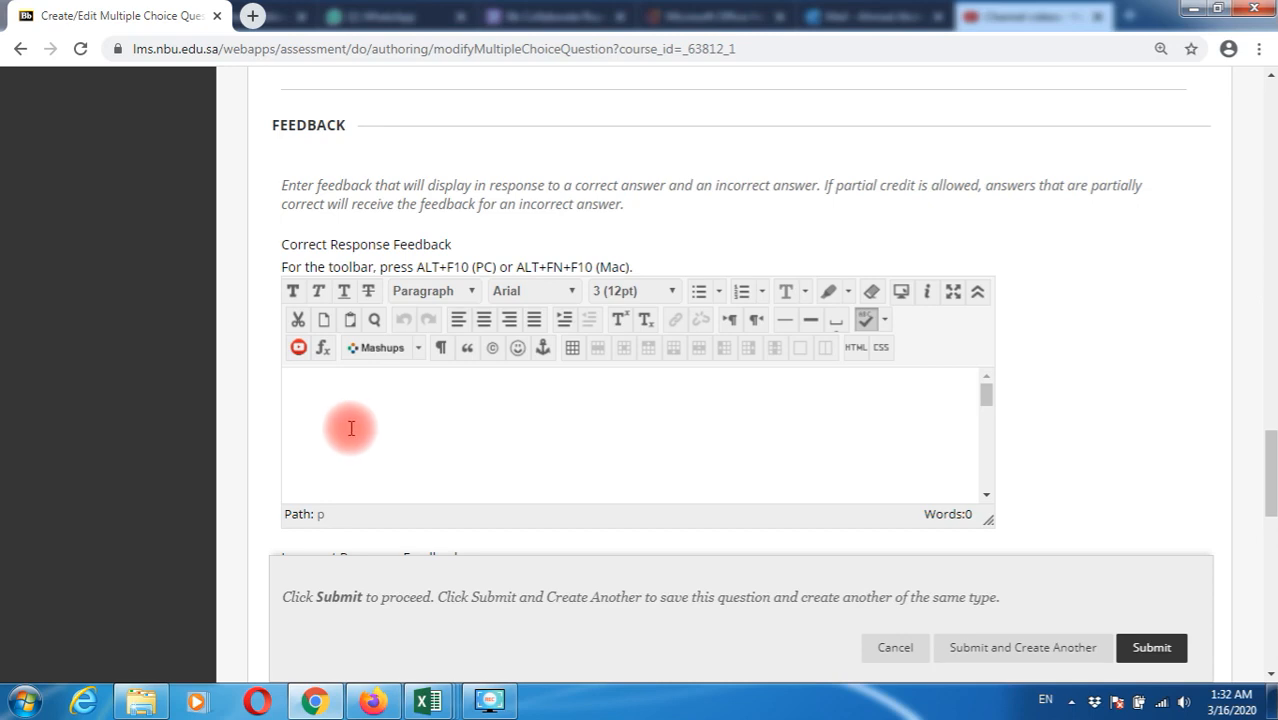
{"action": "scroll", "coordinate": [341, 453], "scroll_direction": "down", "scroll_amount": 3}
{"action": "scroll", "coordinate": [341, 453], "scroll_direction": "down", "scroll_amount": 3}
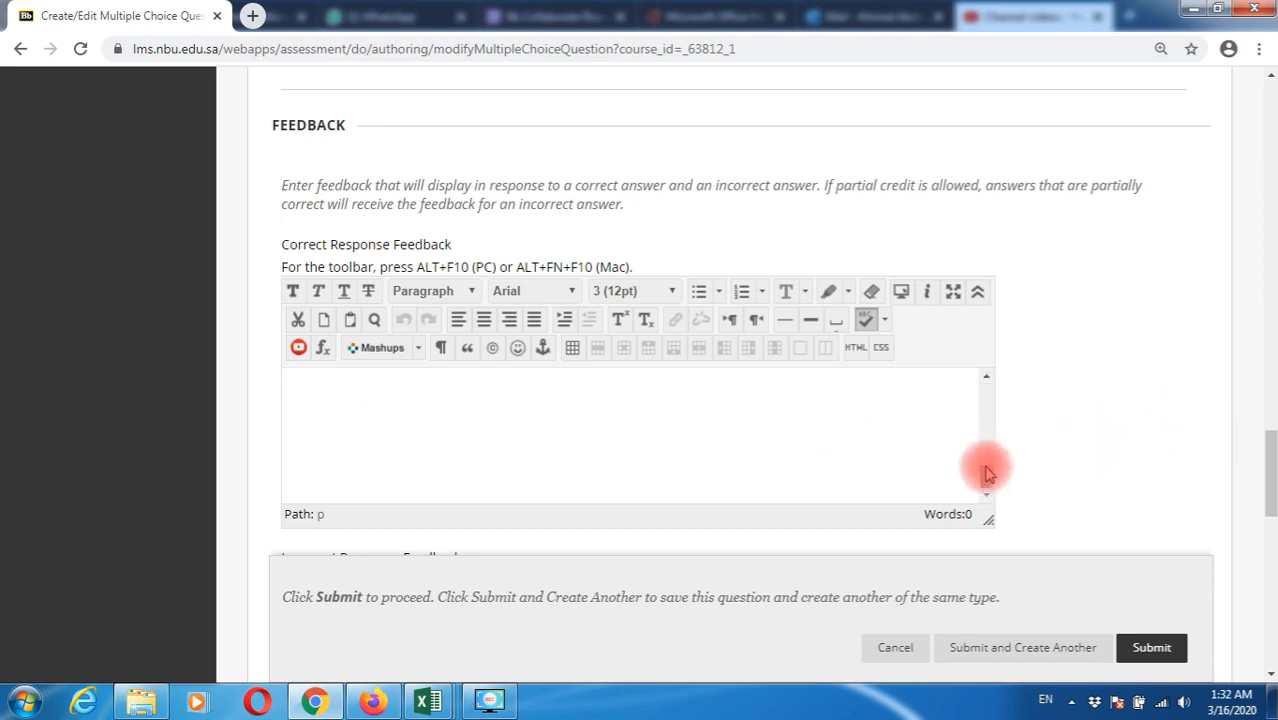
{"action": "left_click_drag", "start_coordinate": [987, 474], "coordinate": [987, 392]}
{"action": "left_click_drag", "start_coordinate": [1270, 485], "coordinate": [1272, 604]}
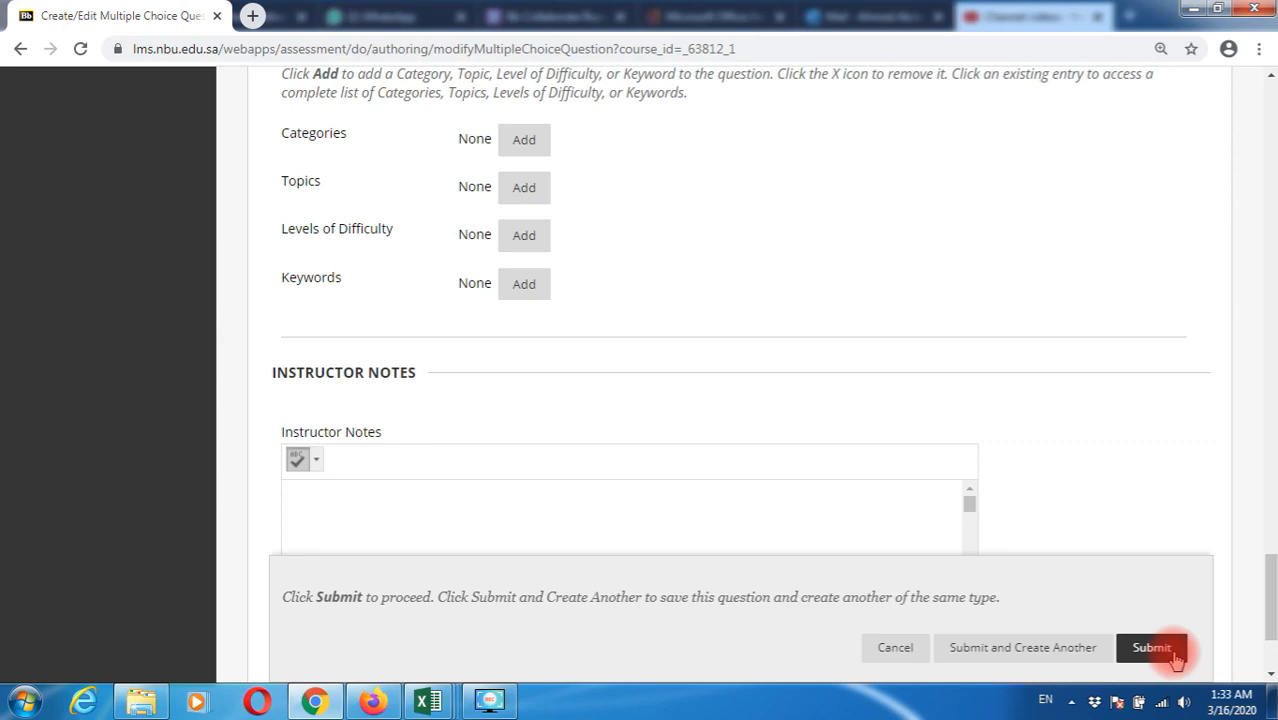
{"action": "left_click", "coordinate": [1010, 648]}
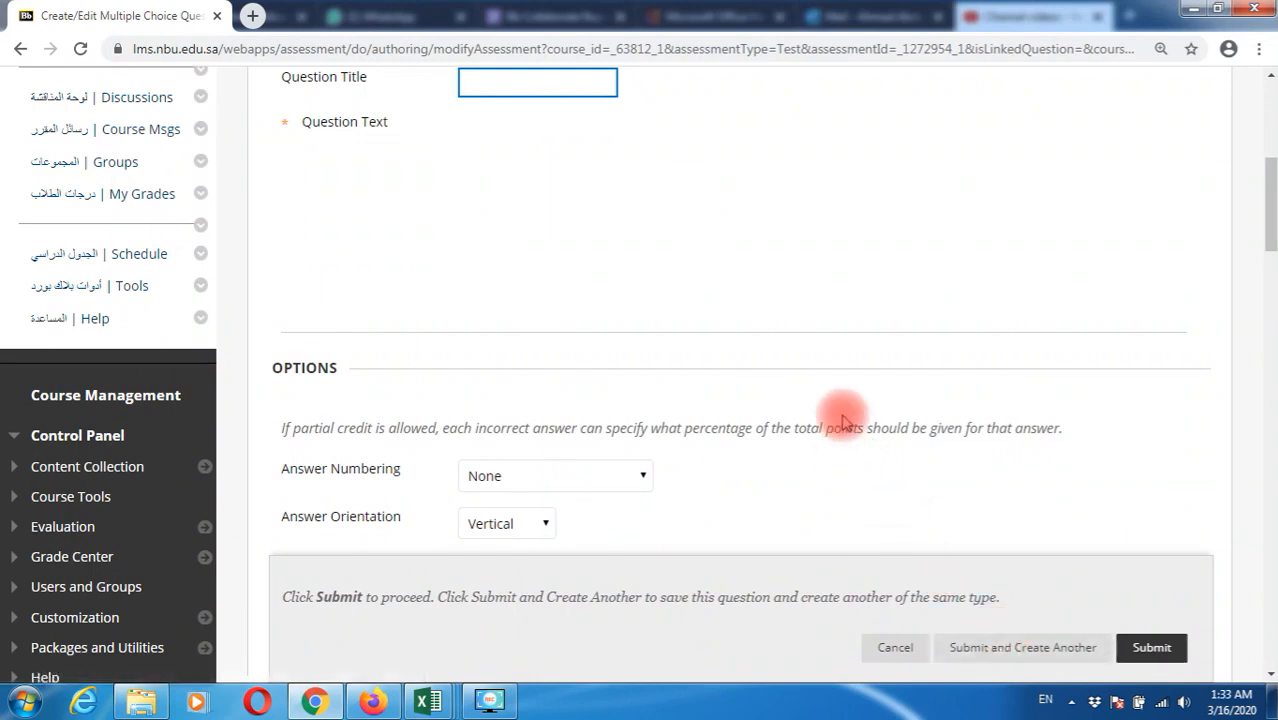
Enter the question text 'BLACKBOARD IS THE BEST SYSTEM TO USE FOR VIRTUAL CLASSES. DO YOU AGREE?'
{"action": "scroll", "coordinate": [844, 415], "scroll_direction": "down", "scroll_amount": 1}
{"action": "left_click", "coordinate": [634, 296]}
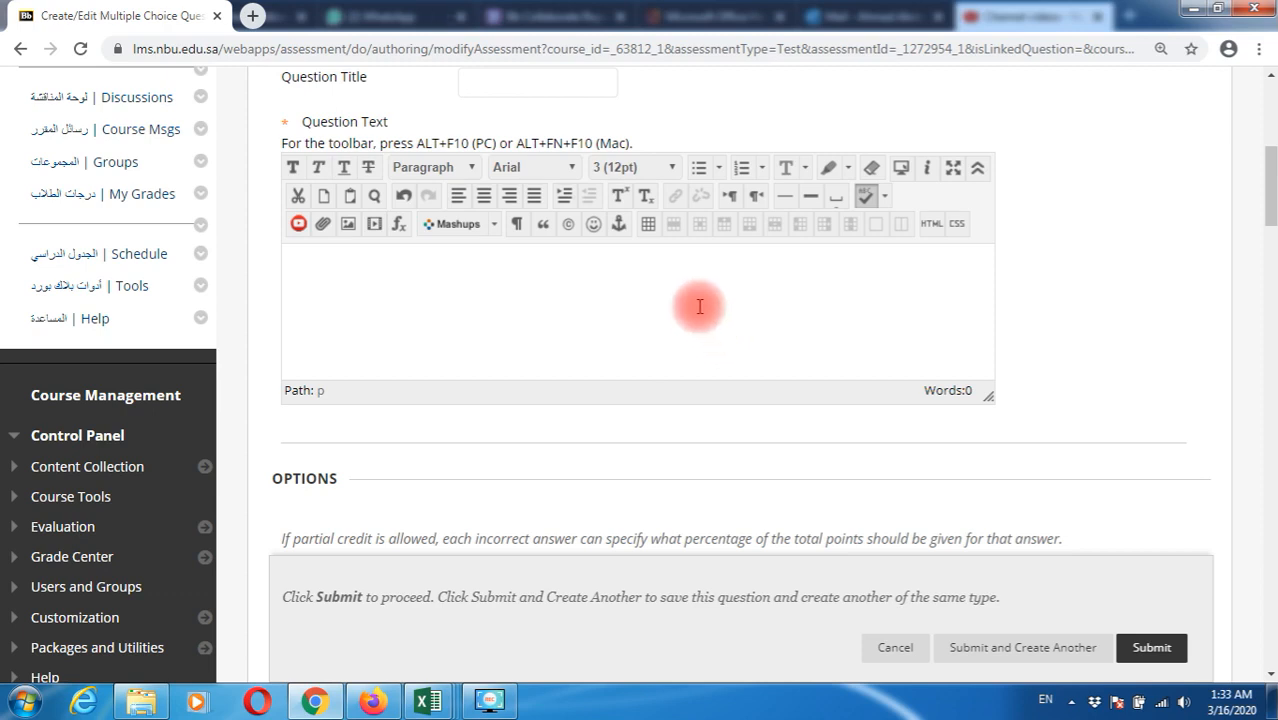
{"action": "type", "text": "BLACKBOARD"}
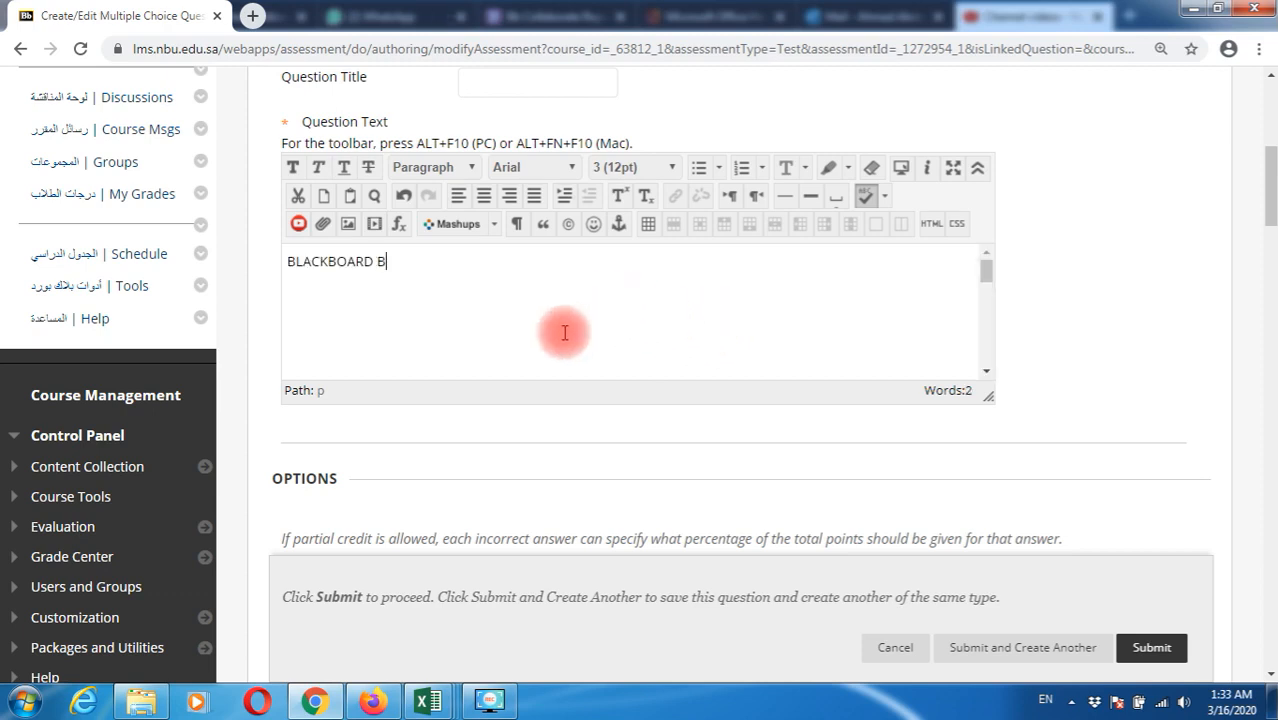
{"action": "type", "text": "IS THE BEST SYSTEM TO USE FOR VIRTUAL CLAS"}
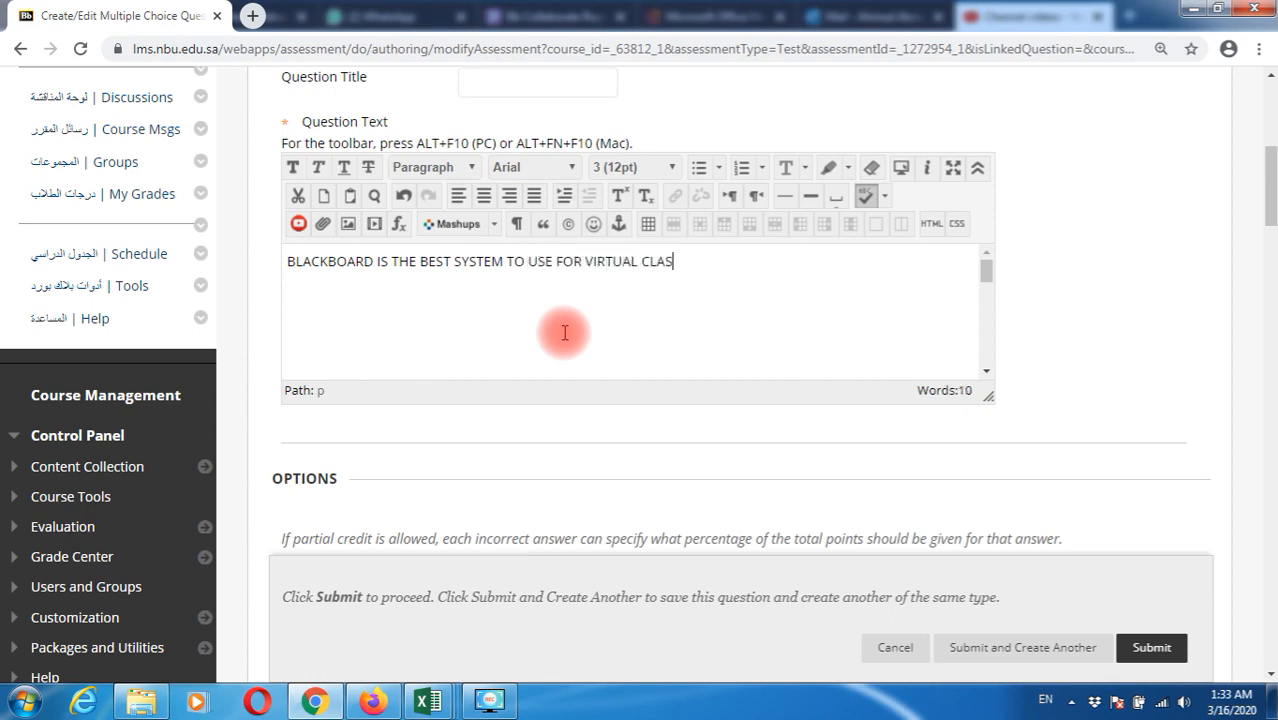
{"action": "type", "text": "SES. DO YOU AGREE?"}
Set Uppercase Letters numbering, Vertical orientation, random answer order, and keep four answers
{"action": "scroll", "coordinate": [1165, 240], "scroll_direction": "down", "scroll_amount": 3}
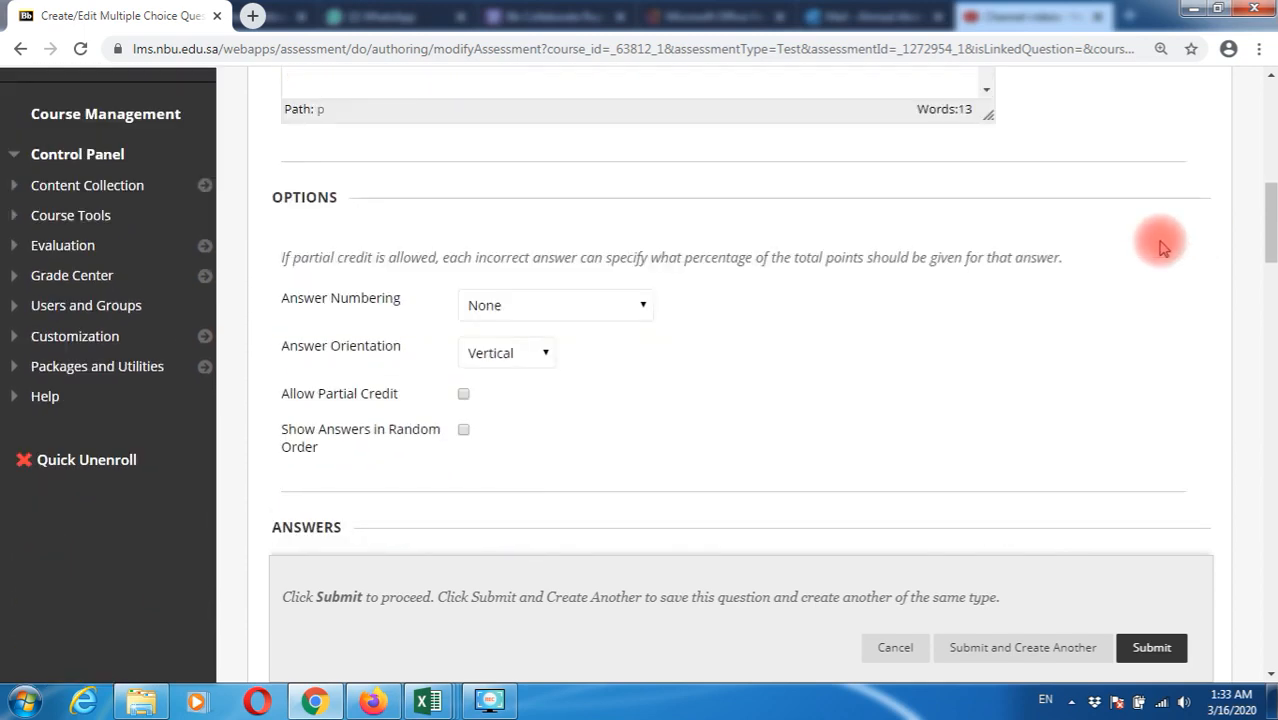
{"action": "scroll", "coordinate": [1160, 245], "scroll_direction": "down", "scroll_amount": 1}
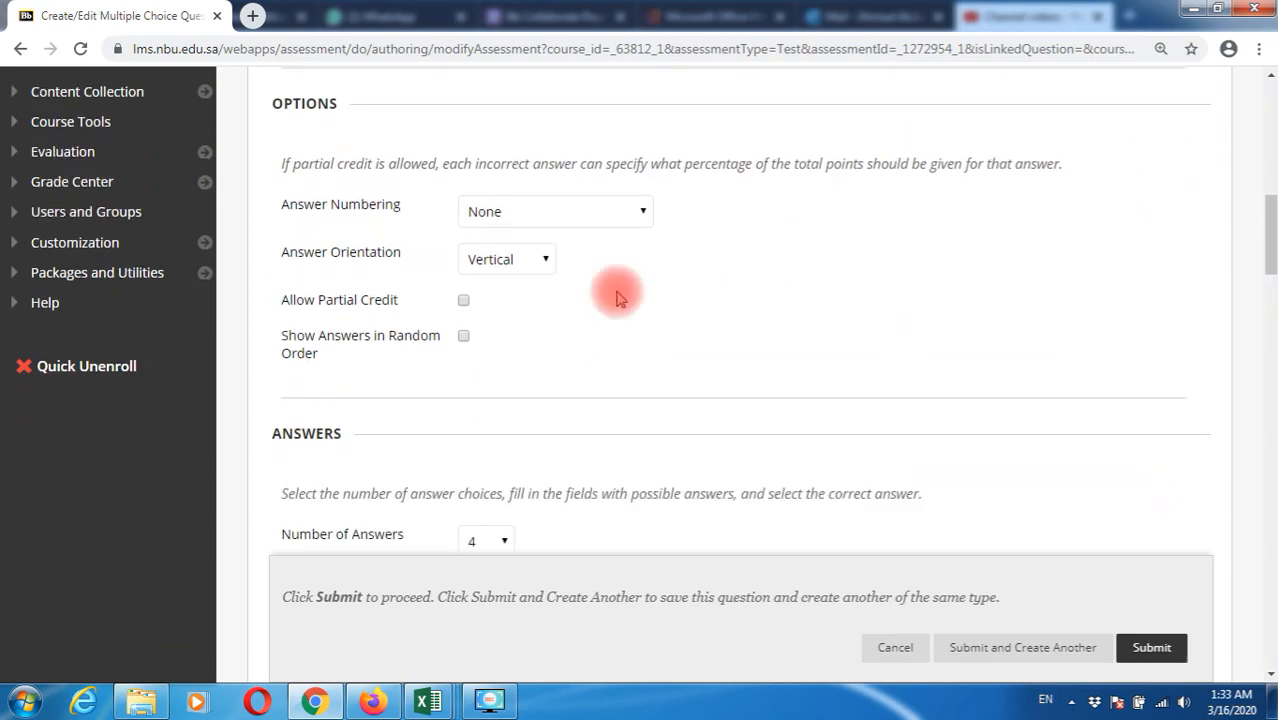
{"action": "left_click", "coordinate": [518, 215]}
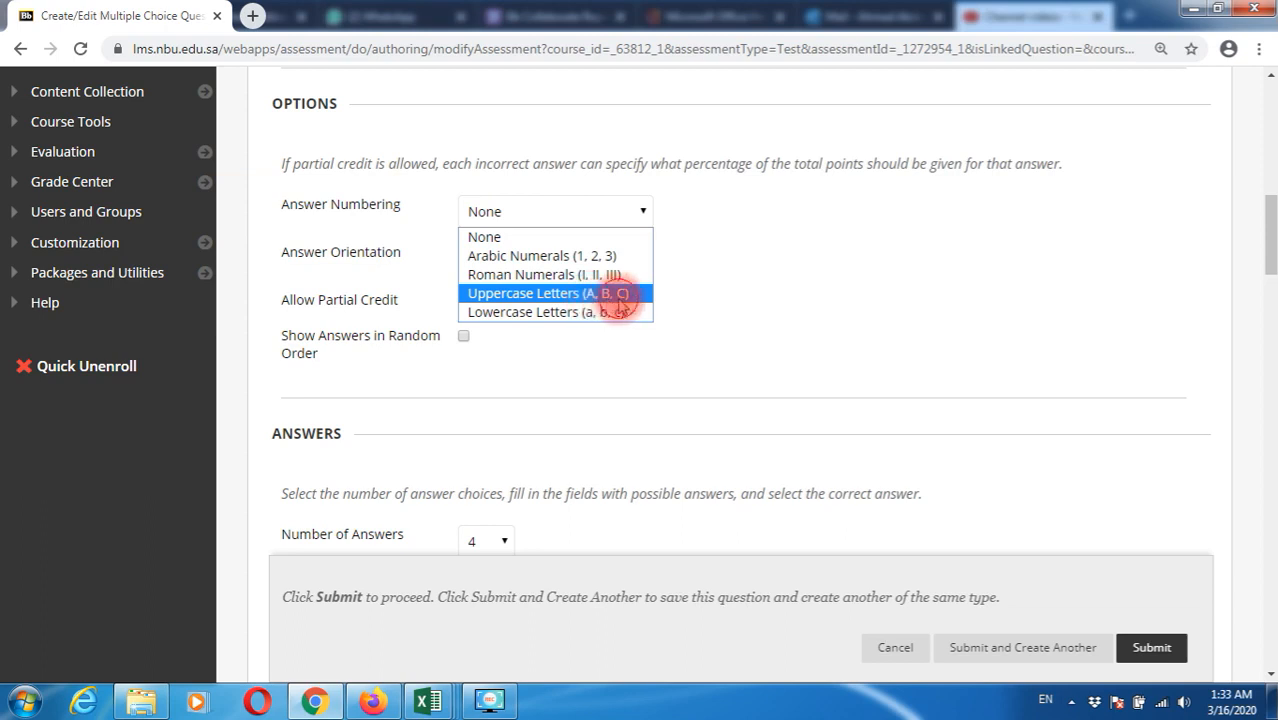
{"action": "left_click", "coordinate": [618, 295]}
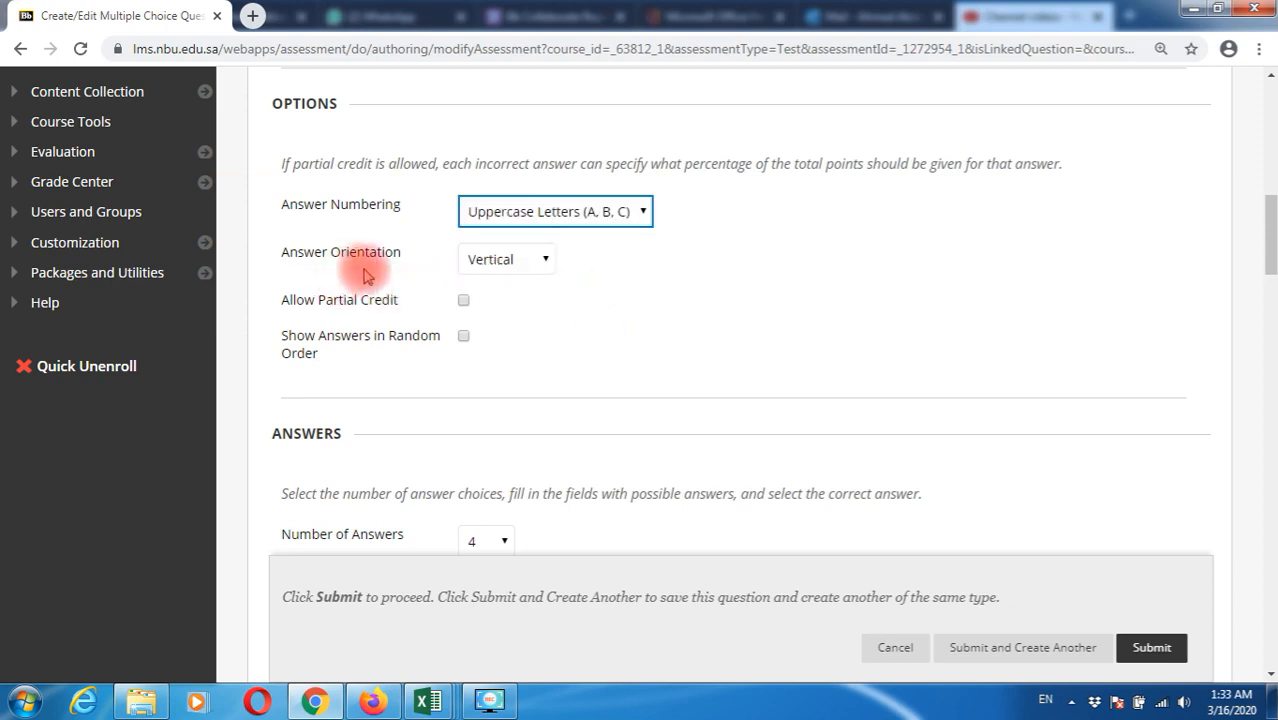
{"action": "left_click", "coordinate": [503, 263]}
{"action": "left_click", "coordinate": [504, 285]}
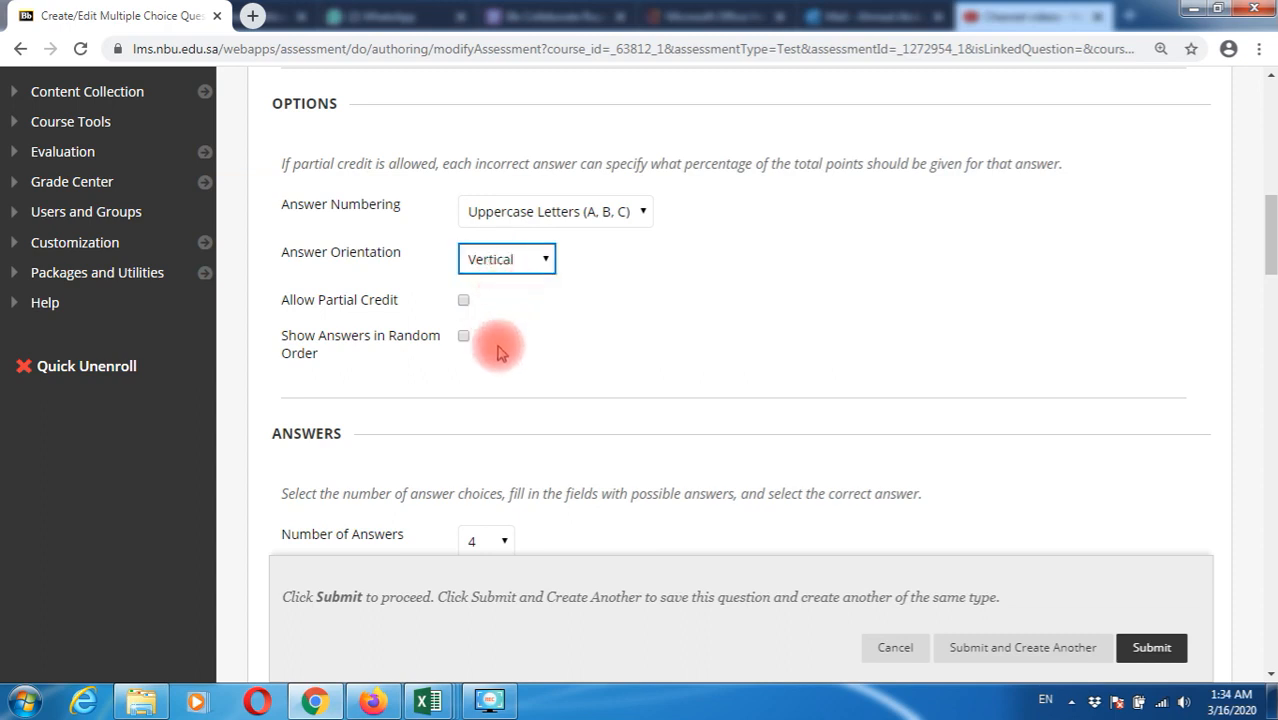
{"action": "scroll", "coordinate": [496, 345], "scroll_direction": "down", "scroll_amount": 1}
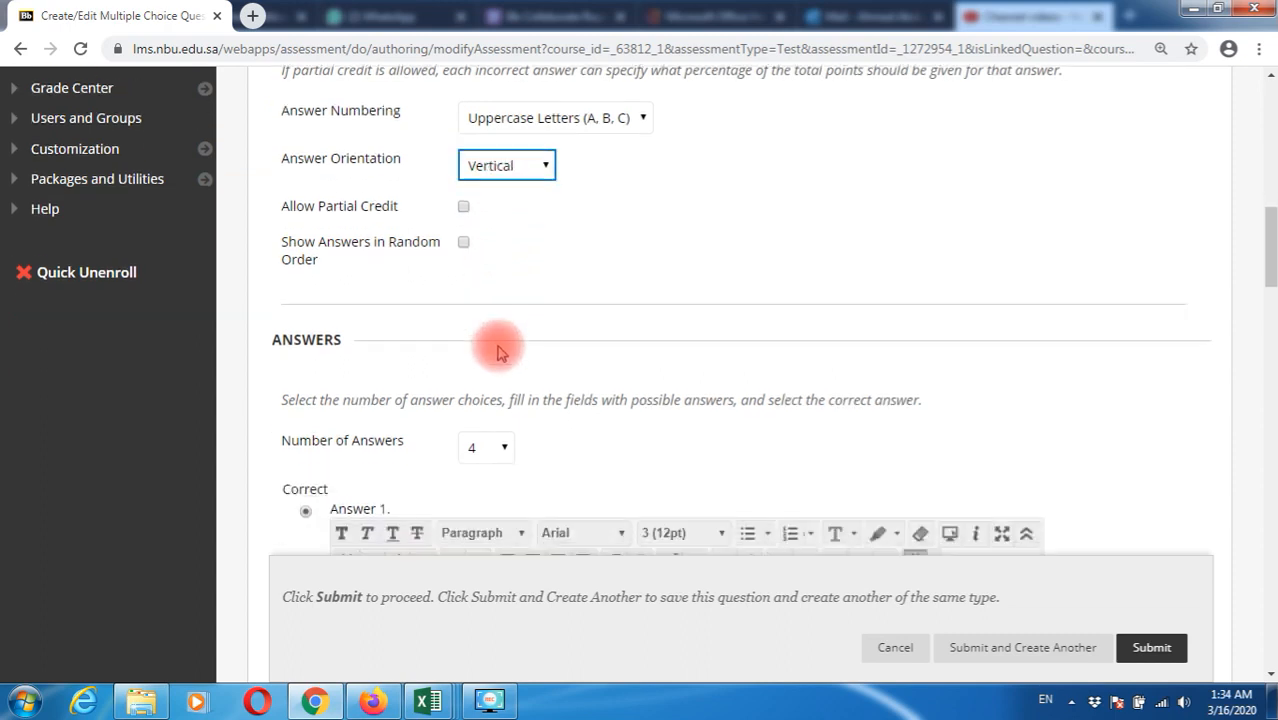
{"action": "left_click", "coordinate": [463, 243]}
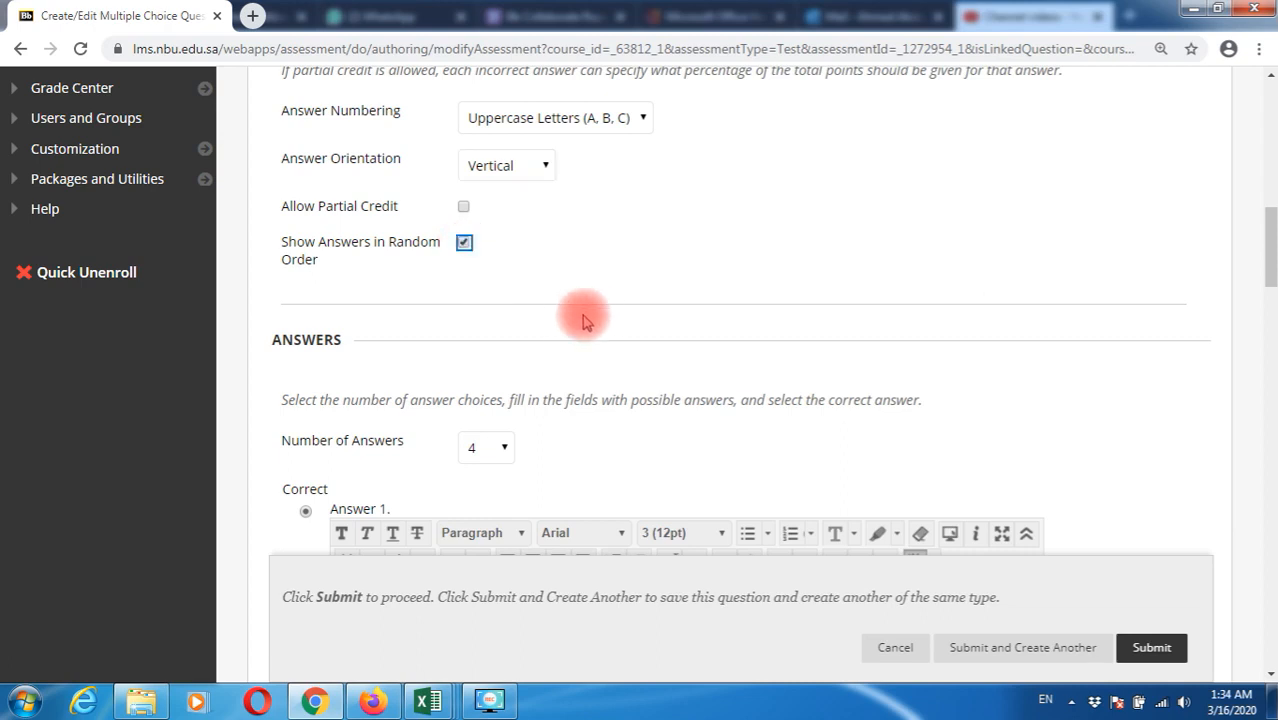
{"action": "scroll", "coordinate": [588, 316], "scroll_direction": "down", "scroll_amount": 1}
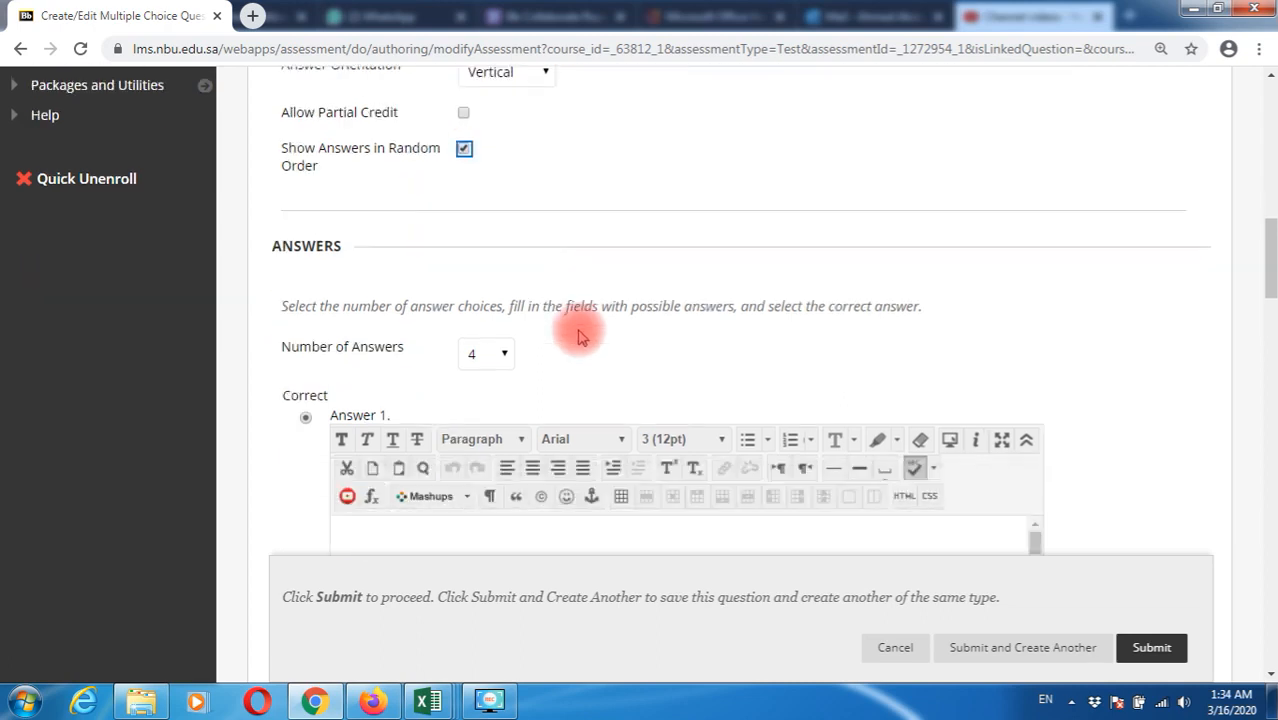
{"action": "left_click", "coordinate": [505, 356]}
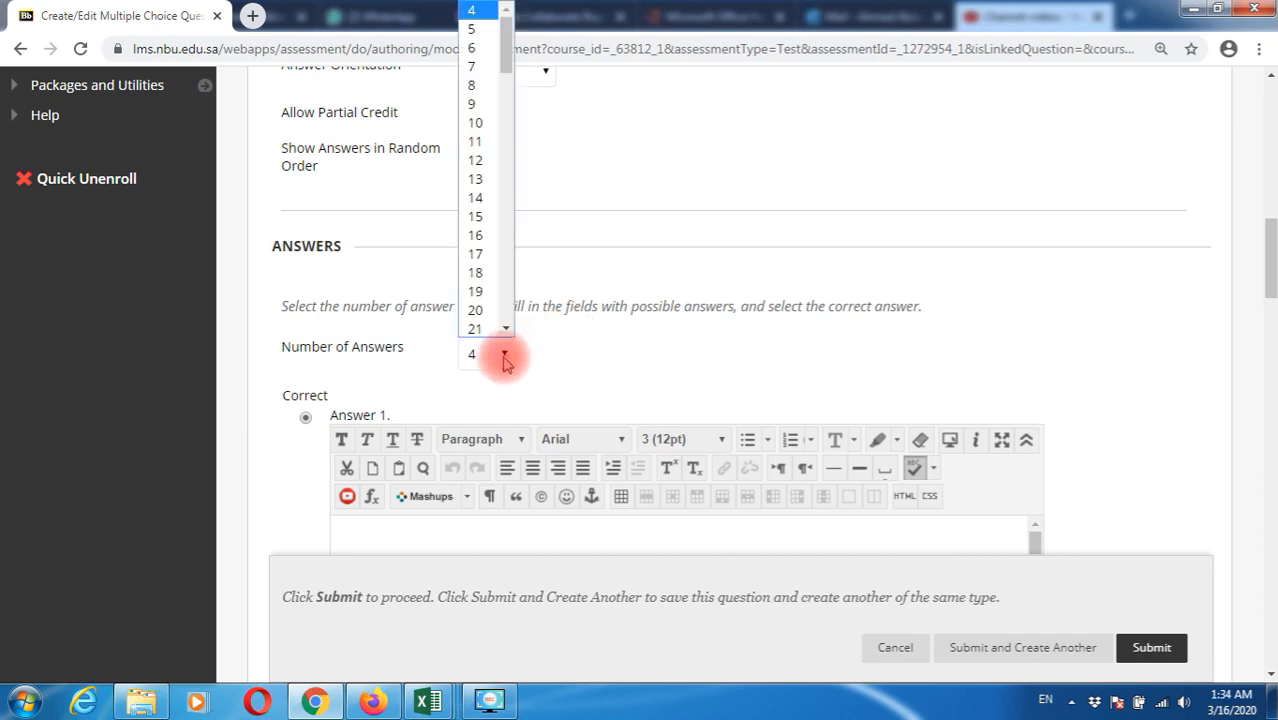
{"action": "left_click", "coordinate": [505, 356]}
{"action": "scroll", "coordinate": [592, 366], "scroll_direction": "down", "scroll_amount": 2}
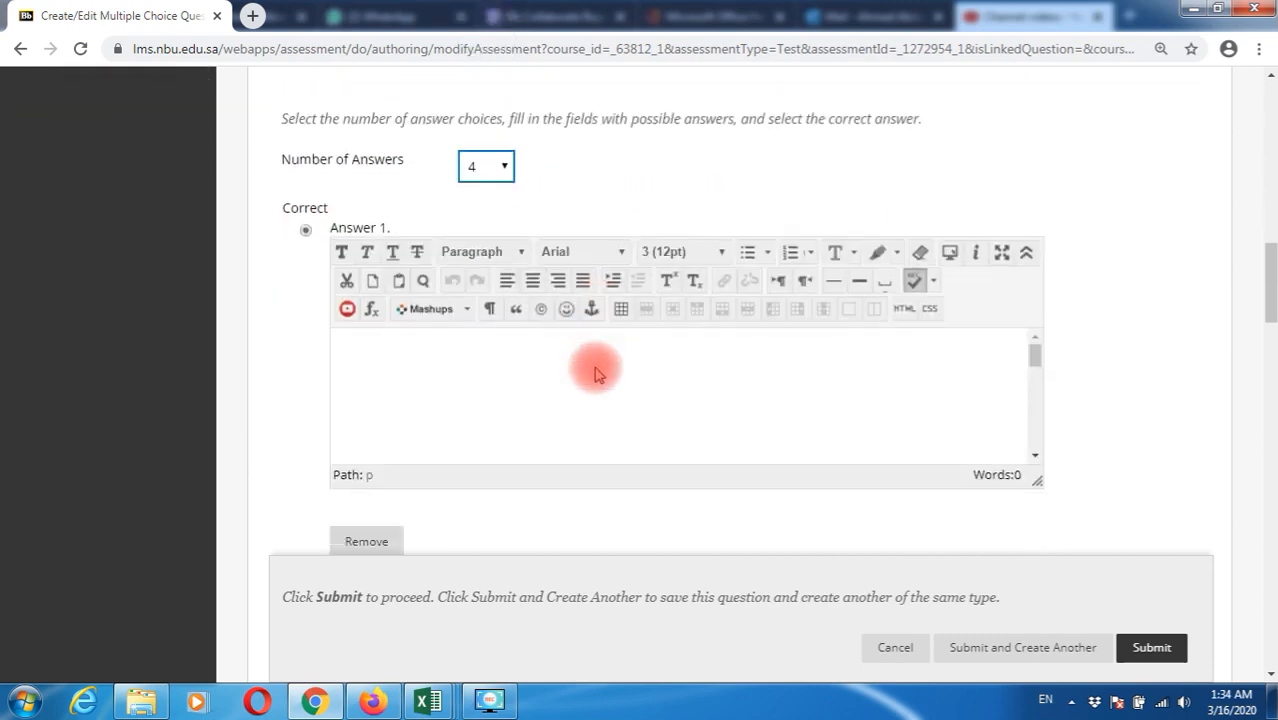
Remove one answer slot and enter answers A 'I DONT AGREE' and B 'STILL CONFUSED'
{"action": "left_click", "coordinate": [370, 544]}
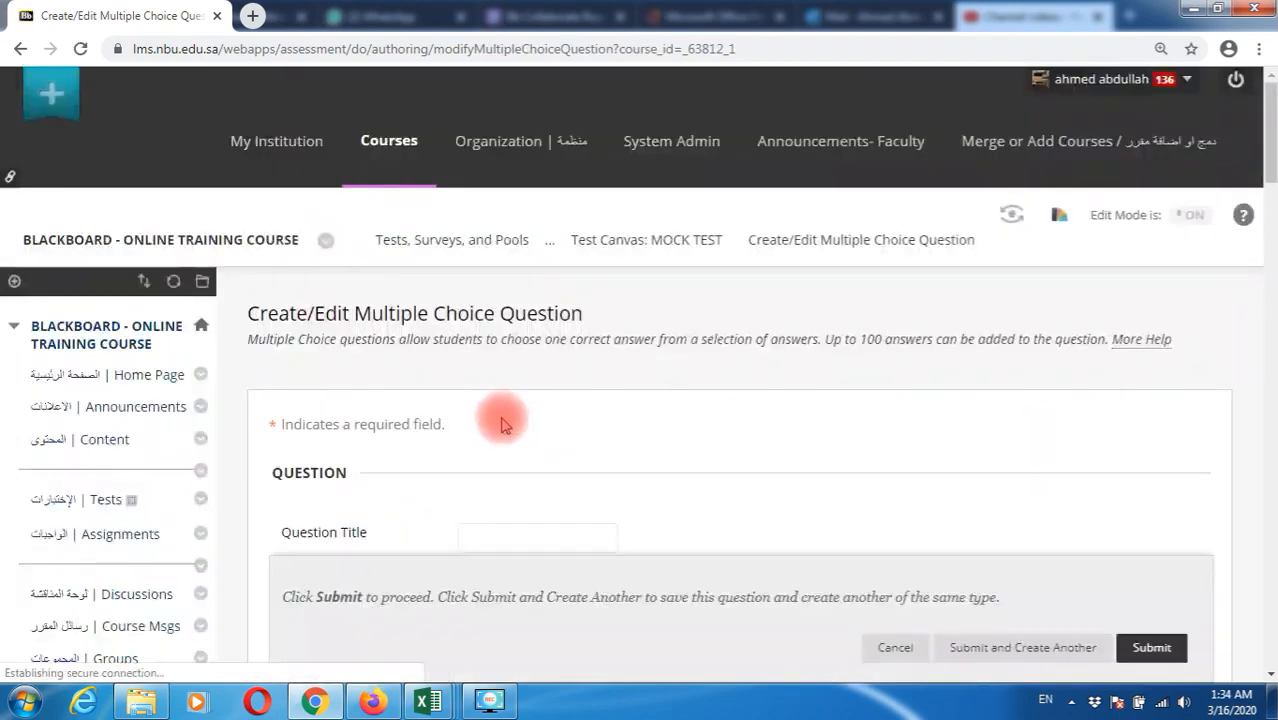
{"action": "scroll", "coordinate": [540, 412], "scroll_direction": "down", "scroll_amount": 7}
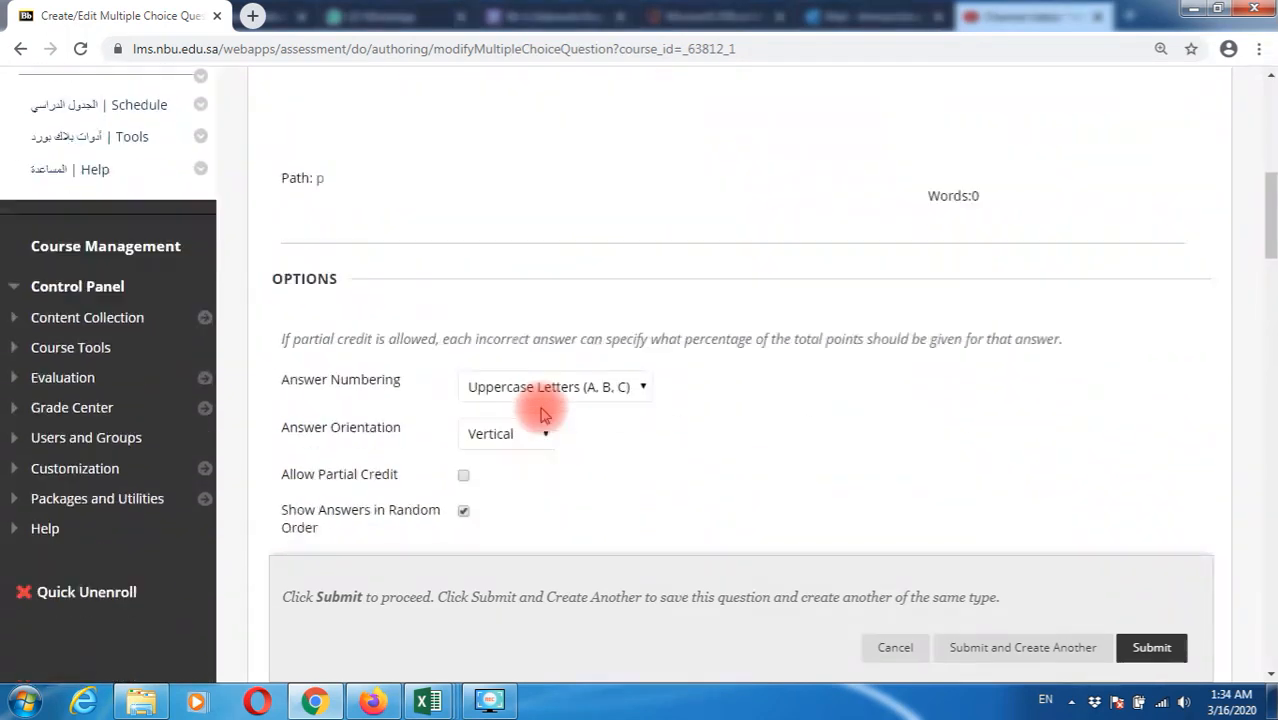
{"action": "scroll", "coordinate": [540, 412], "scroll_direction": "down", "scroll_amount": 3}
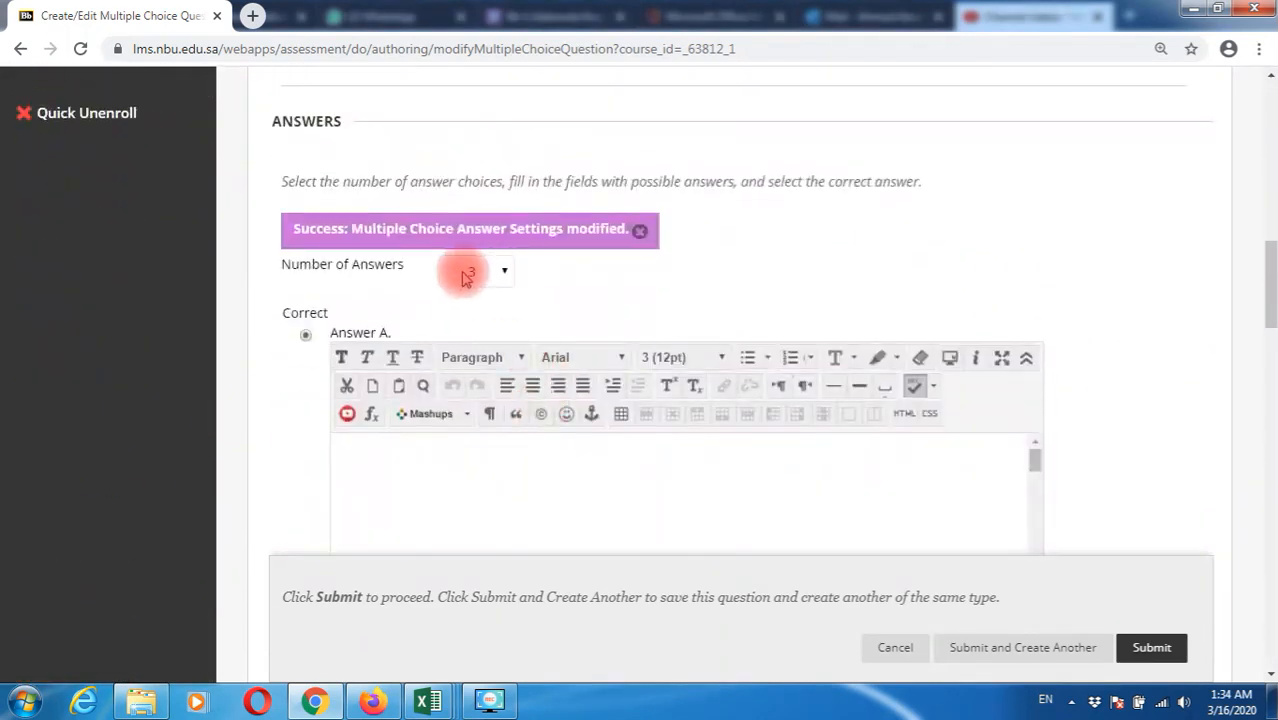
{"action": "left_click", "coordinate": [382, 477]}
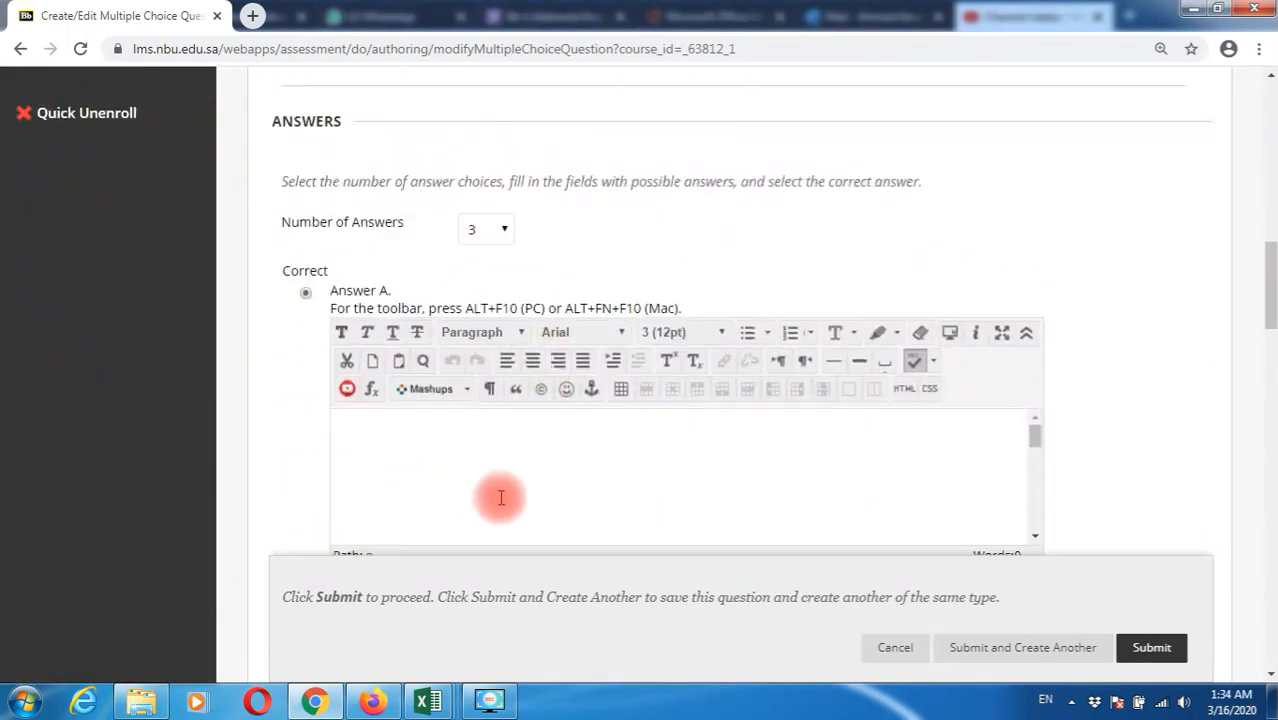
{"action": "type", "text": "YE"}
{"action": "type", "text": "I DONT AGREE"}
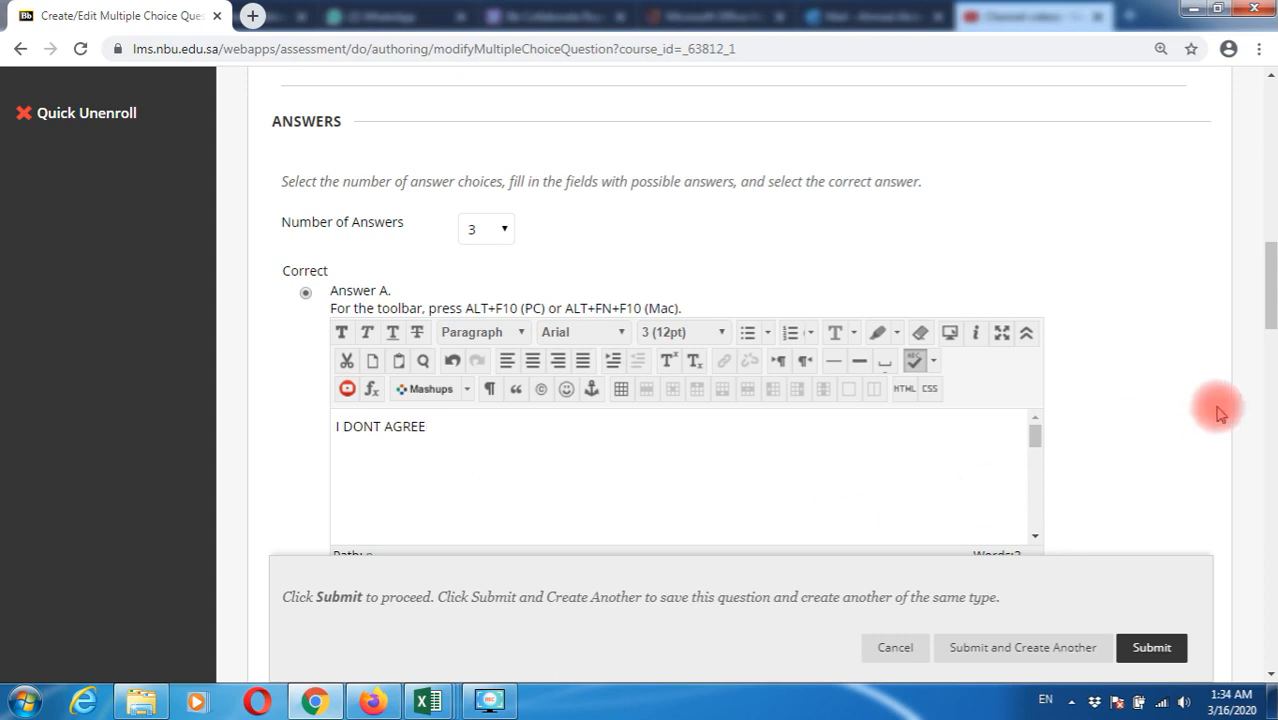
{"action": "scroll", "coordinate": [1218, 408], "scroll_direction": "down", "scroll_amount": 5}
{"action": "left_click", "coordinate": [670, 381]}
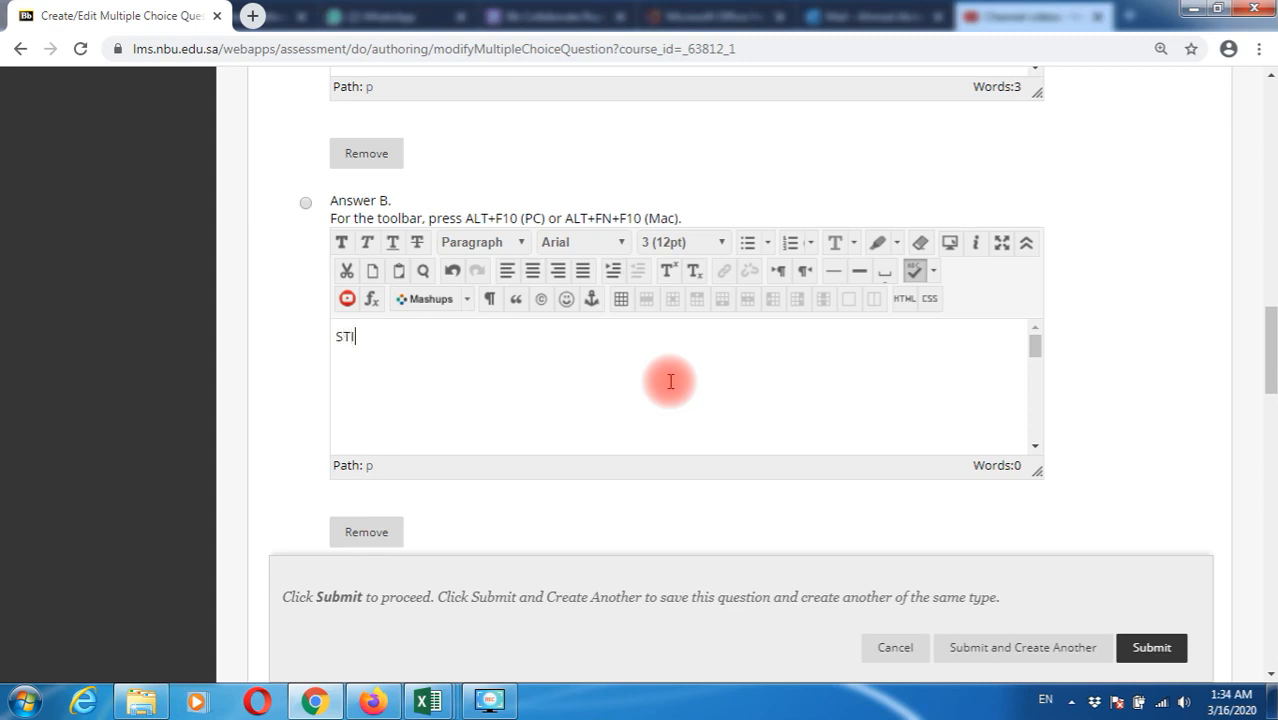
{"action": "type", "text": "STILL CONFUSED"}
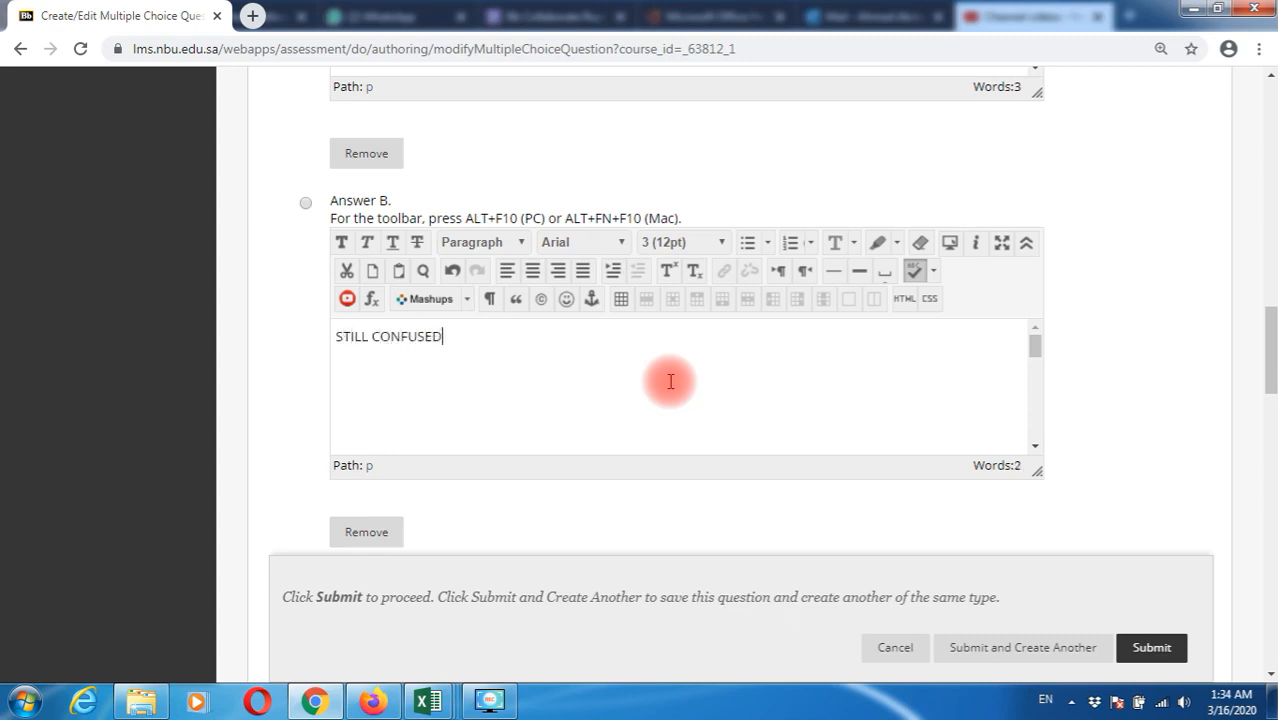
Enter answer C 'I FULLY AGREE' and mark it as the correct answer
{"action": "scroll", "coordinate": [772, 435], "scroll_direction": "down", "scroll_amount": 5}
{"action": "left_click", "coordinate": [705, 305]}
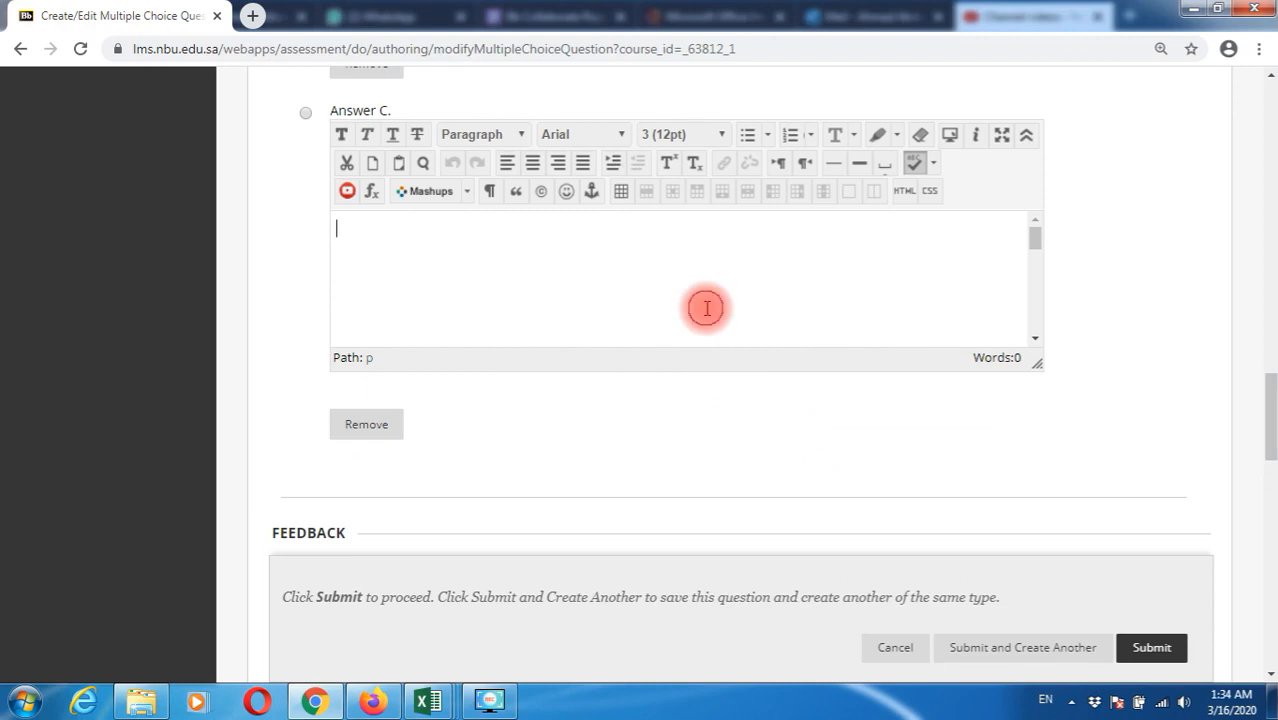
{"action": "type", "text": "I FULLY AGREE"}
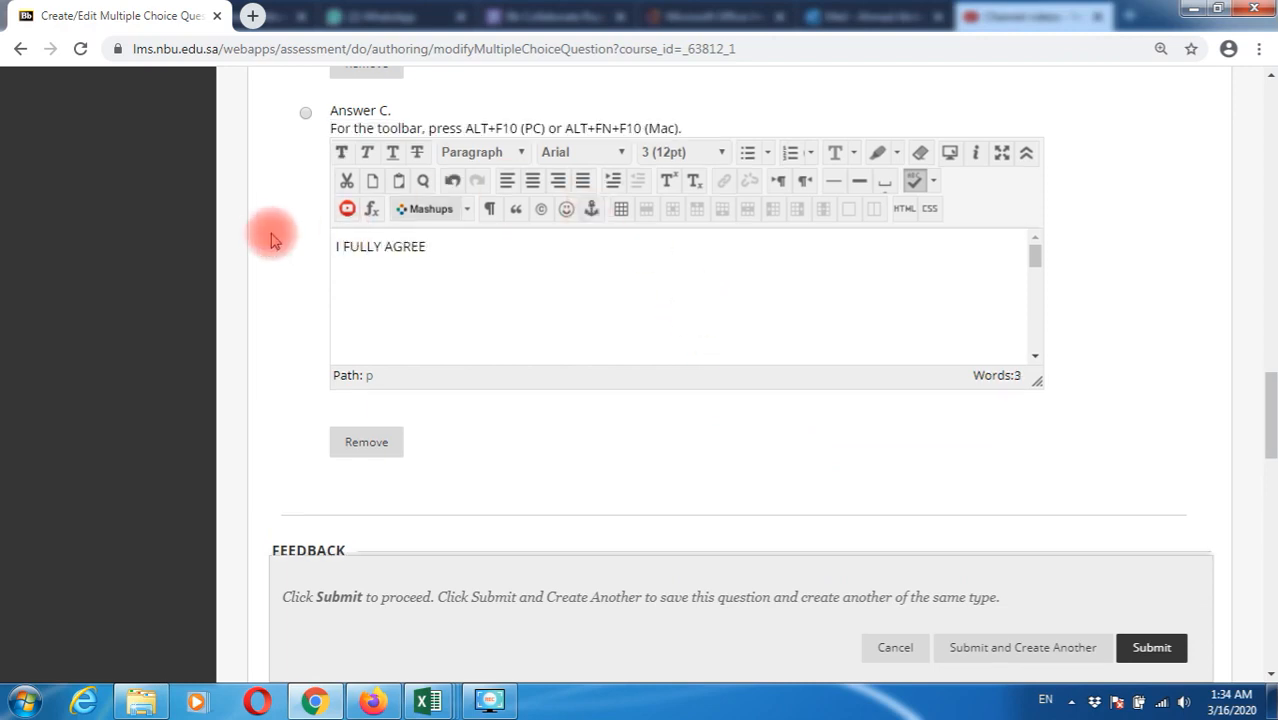
{"action": "scroll", "coordinate": [271, 234], "scroll_direction": "up", "scroll_amount": 4}
{"action": "scroll", "coordinate": [318, 275], "scroll_direction": "up", "scroll_amount": 4}
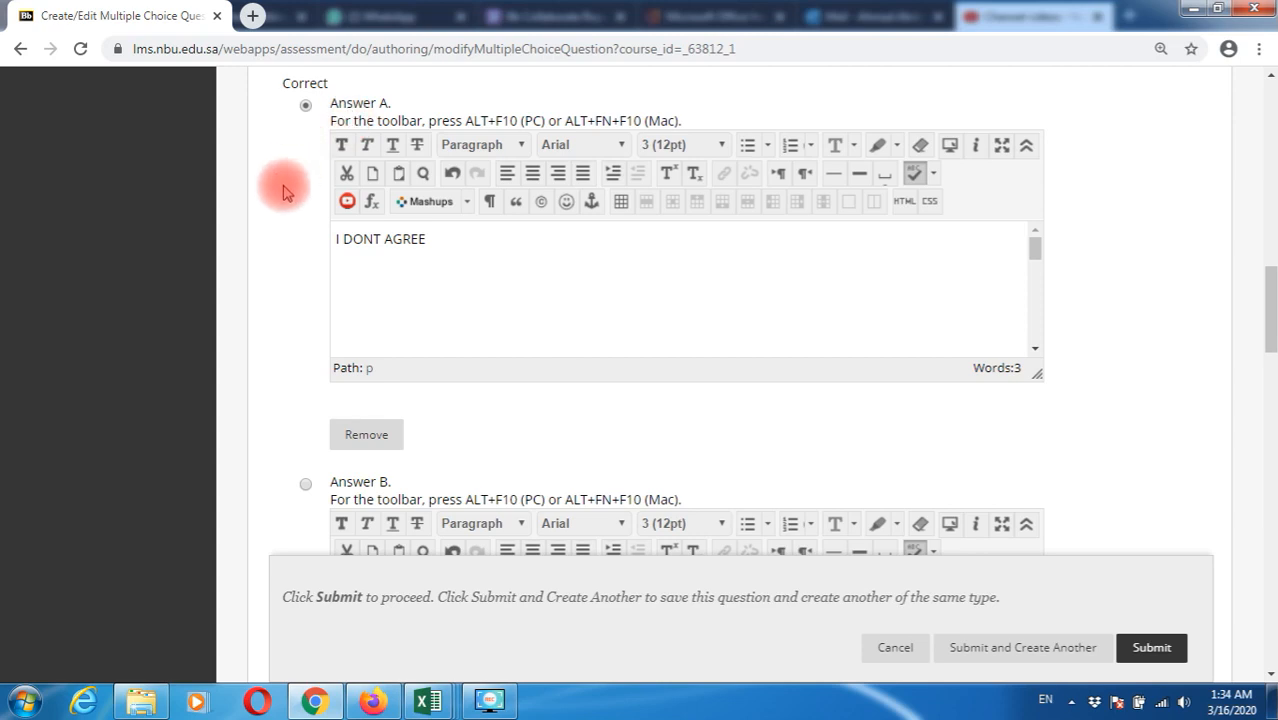
{"action": "scroll", "coordinate": [280, 186], "scroll_direction": "down", "scroll_amount": 4}
{"action": "left_click", "coordinate": [304, 489]}
{"action": "scroll", "coordinate": [300, 378], "scroll_direction": "down", "scroll_amount": 3}
{"action": "scroll", "coordinate": [300, 378], "scroll_direction": "down", "scroll_amount": 3}
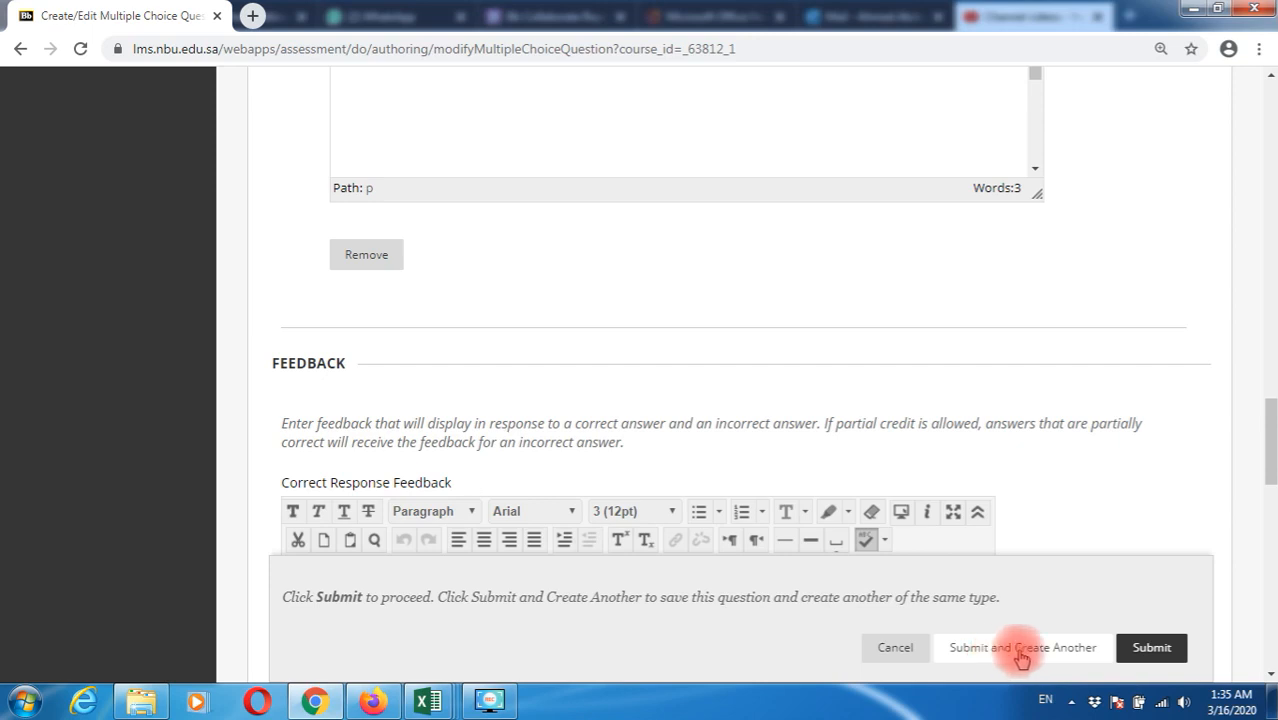
Submit the BLACKBOARD question to the MOCK TEST canvas
{"action": "left_click", "coordinate": [1152, 660]}
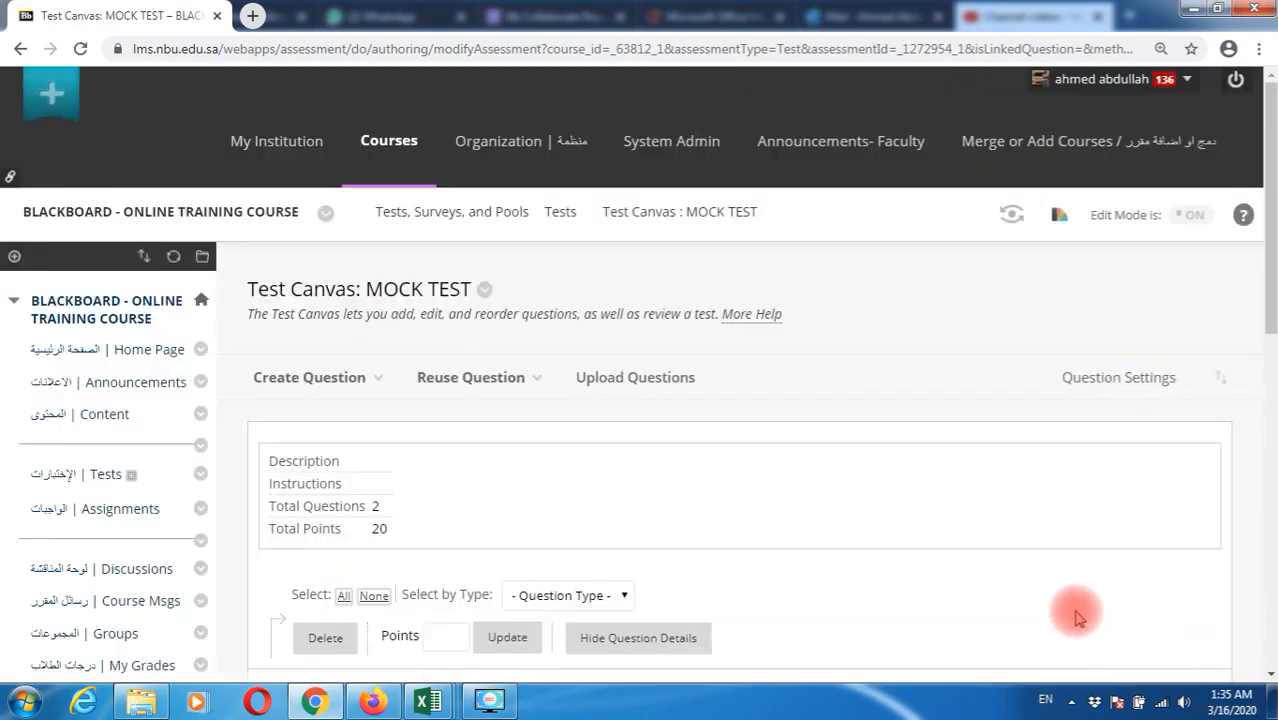
{"action": "scroll", "coordinate": [1073, 608], "scroll_direction": "down", "scroll_amount": 2}
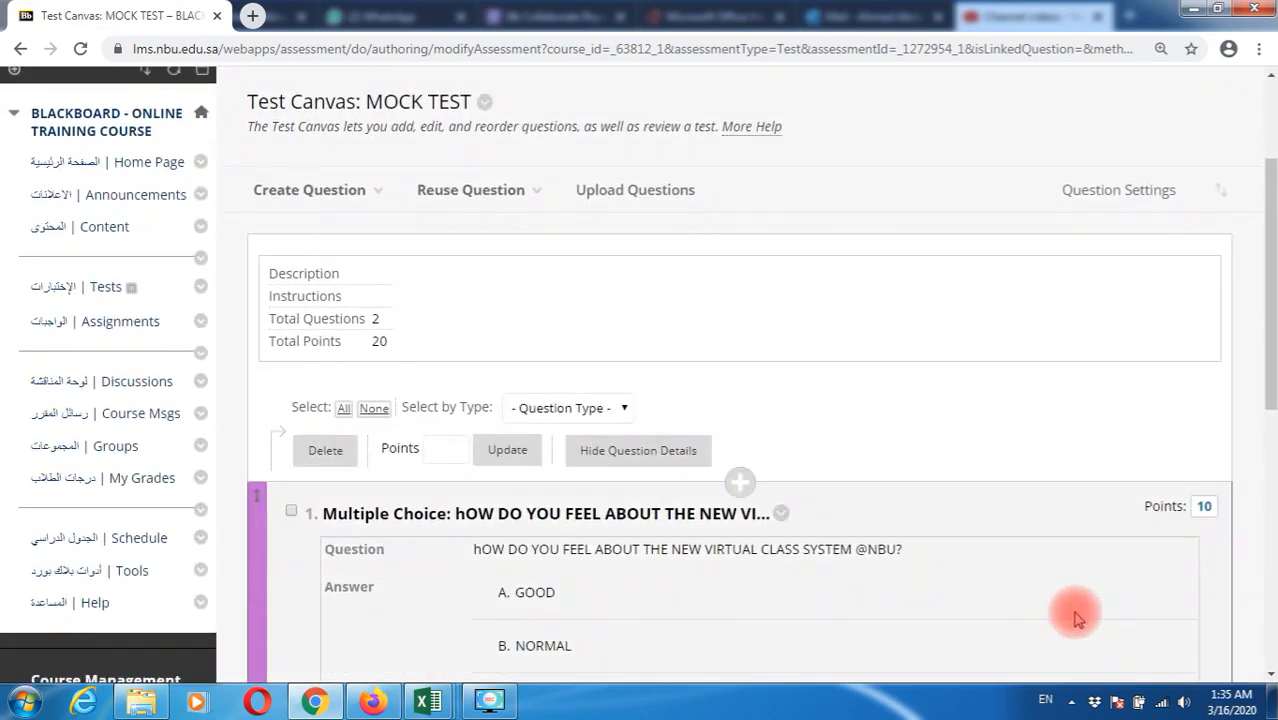
{"action": "scroll", "coordinate": [1065, 612], "scroll_direction": "down", "scroll_amount": 6}
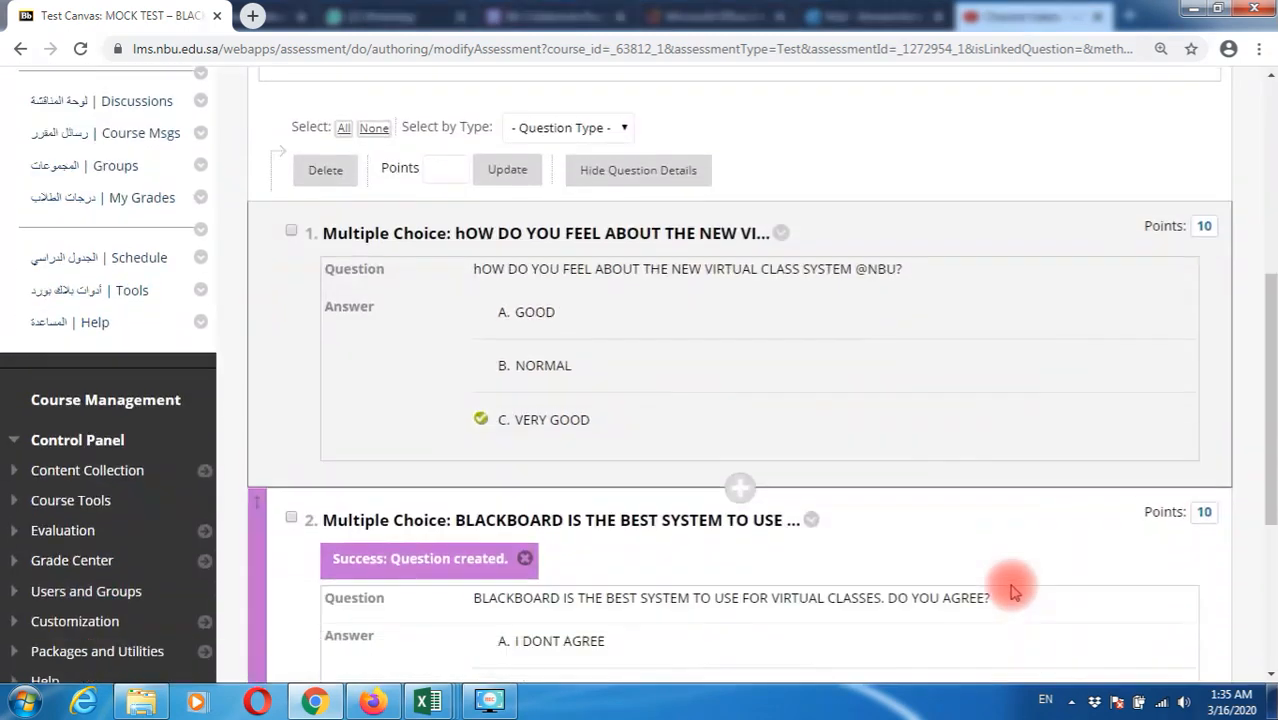
{"action": "scroll", "coordinate": [1012, 582], "scroll_direction": "up", "scroll_amount": 2}
{"action": "scroll", "coordinate": [736, 533], "scroll_direction": "up", "scroll_amount": 2}
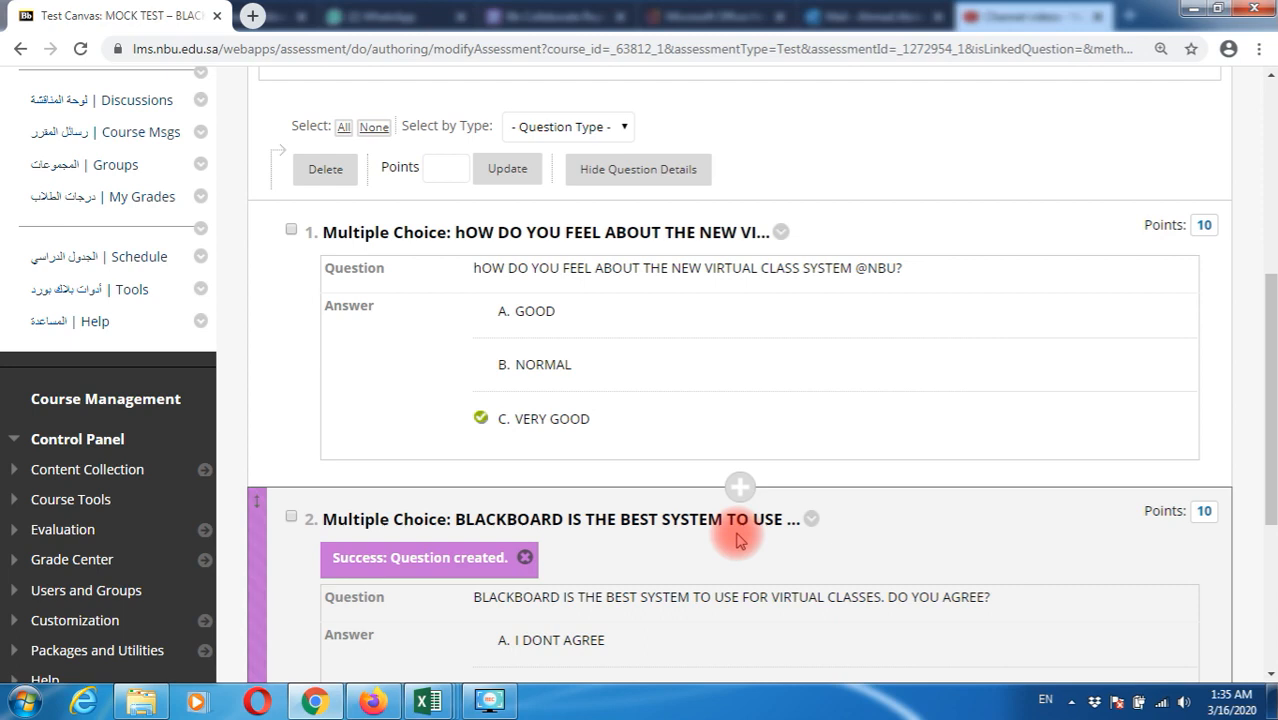
{"action": "scroll", "coordinate": [736, 538], "scroll_direction": "down", "scroll_amount": 1}
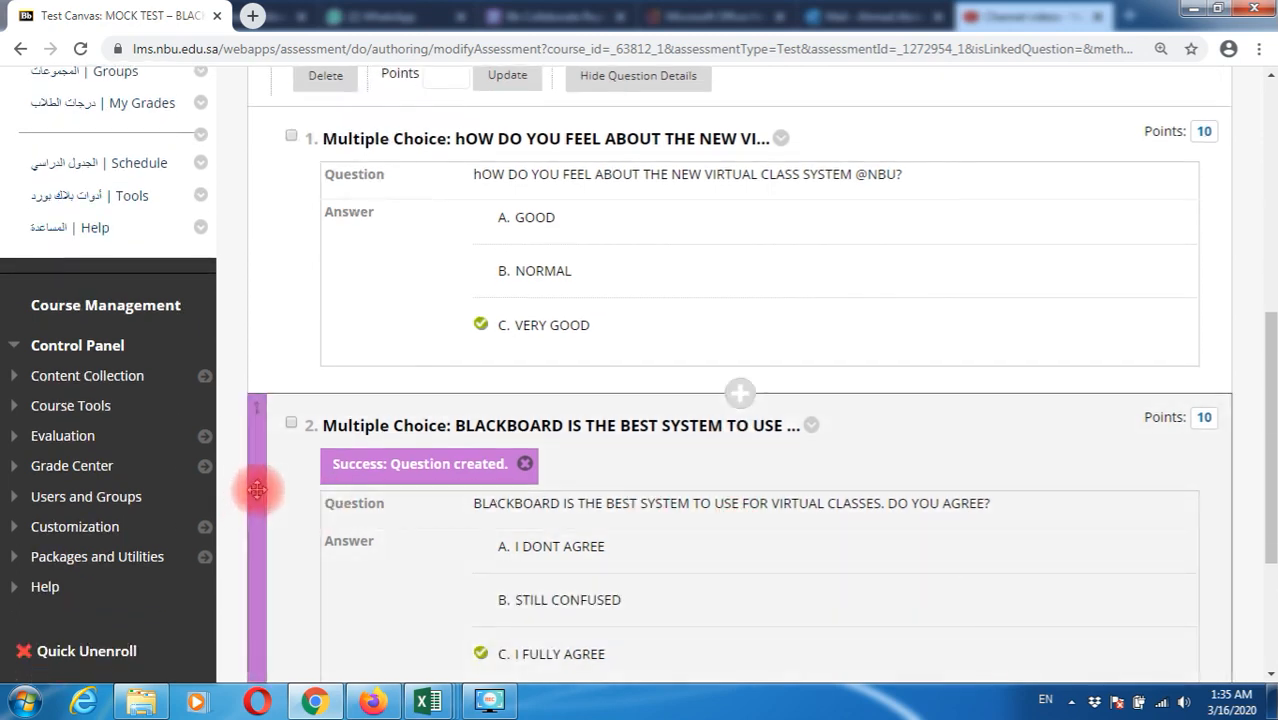
Drag the BLACKBOARD question above the virtual class question to make it question 1
{"action": "left_click_drag", "start_coordinate": [257, 485], "coordinate": [262, 191]}
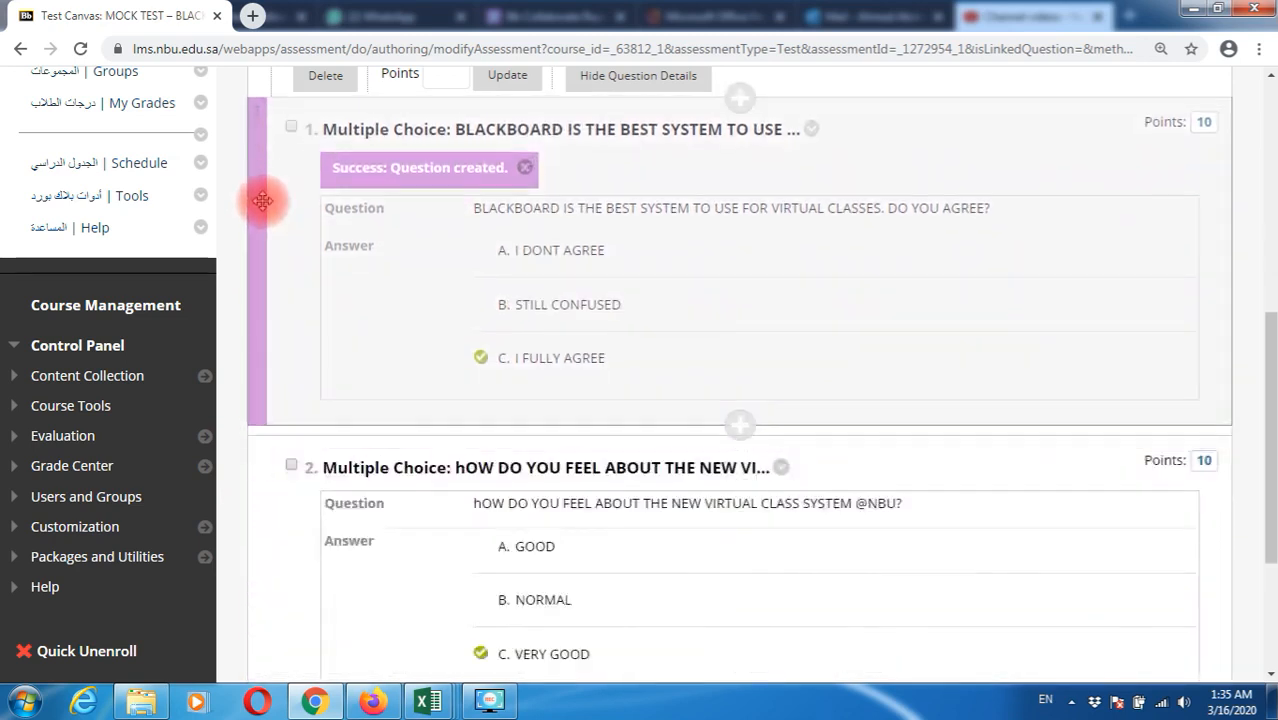
{"action": "scroll", "coordinate": [330, 370], "scroll_direction": "up", "scroll_amount": 2}
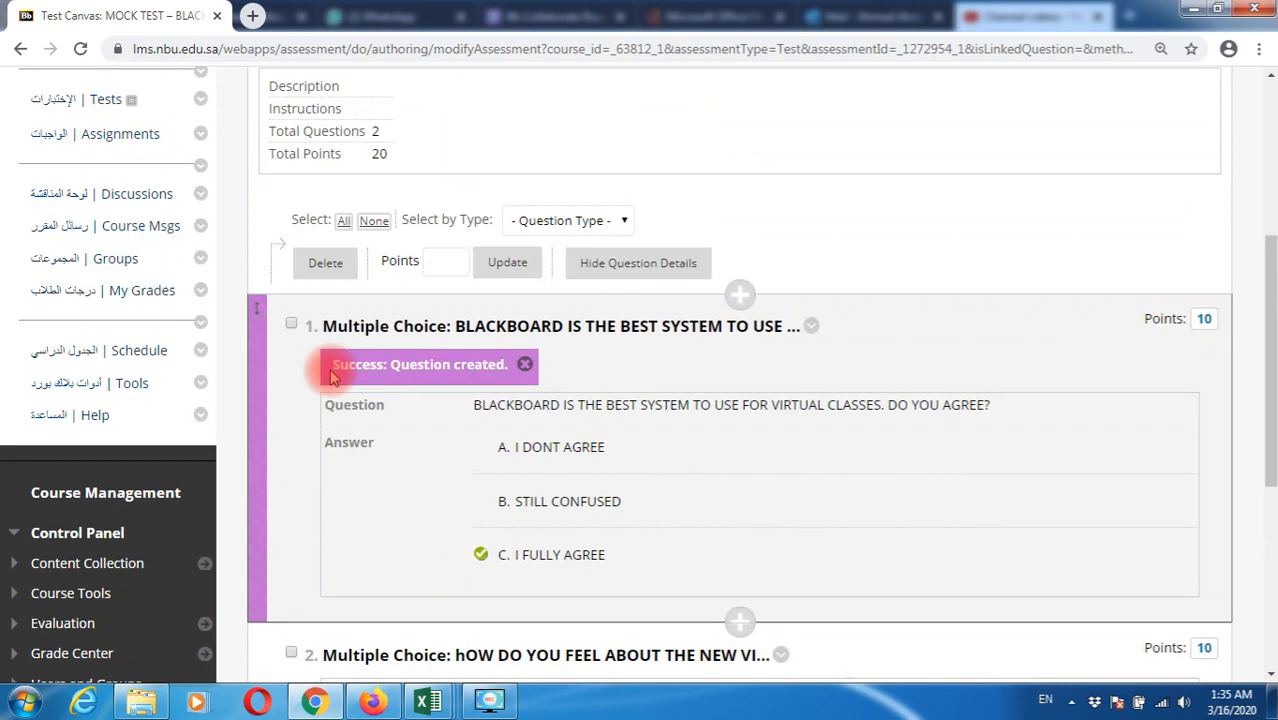
{"action": "scroll", "coordinate": [330, 370], "scroll_direction": "down", "scroll_amount": 2}
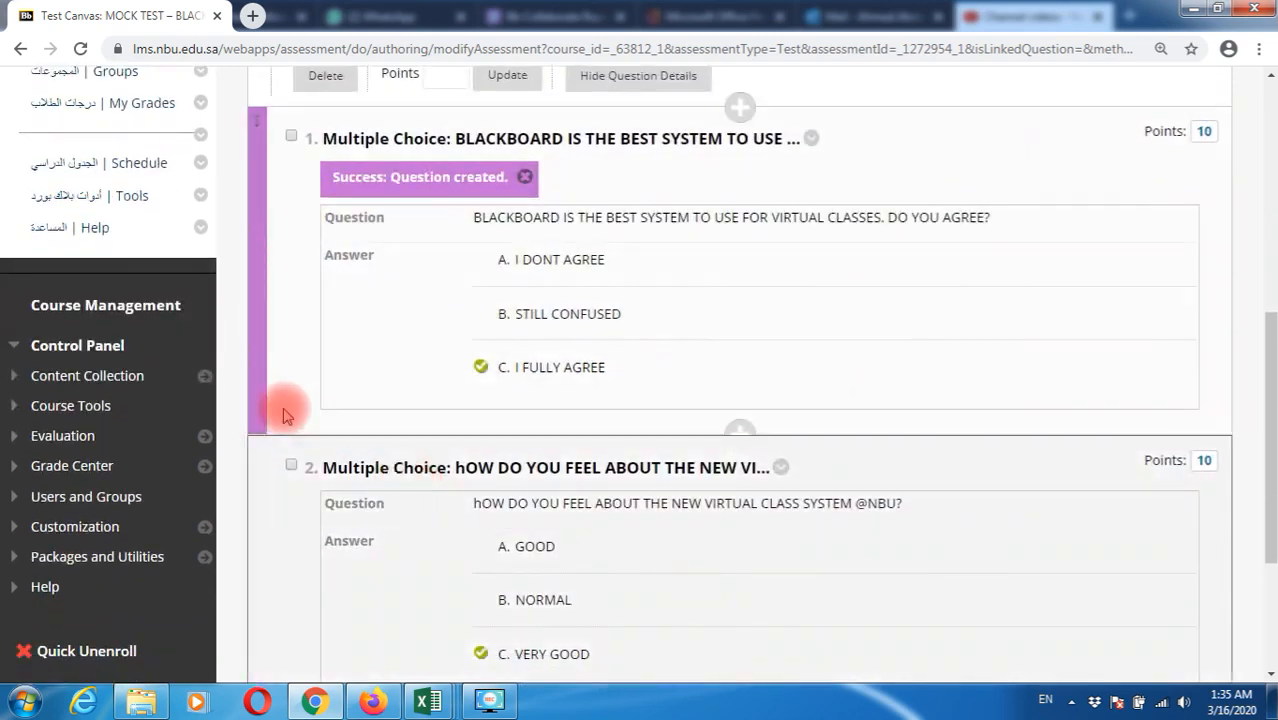
{"action": "scroll", "coordinate": [285, 408], "scroll_direction": "up", "scroll_amount": 2}
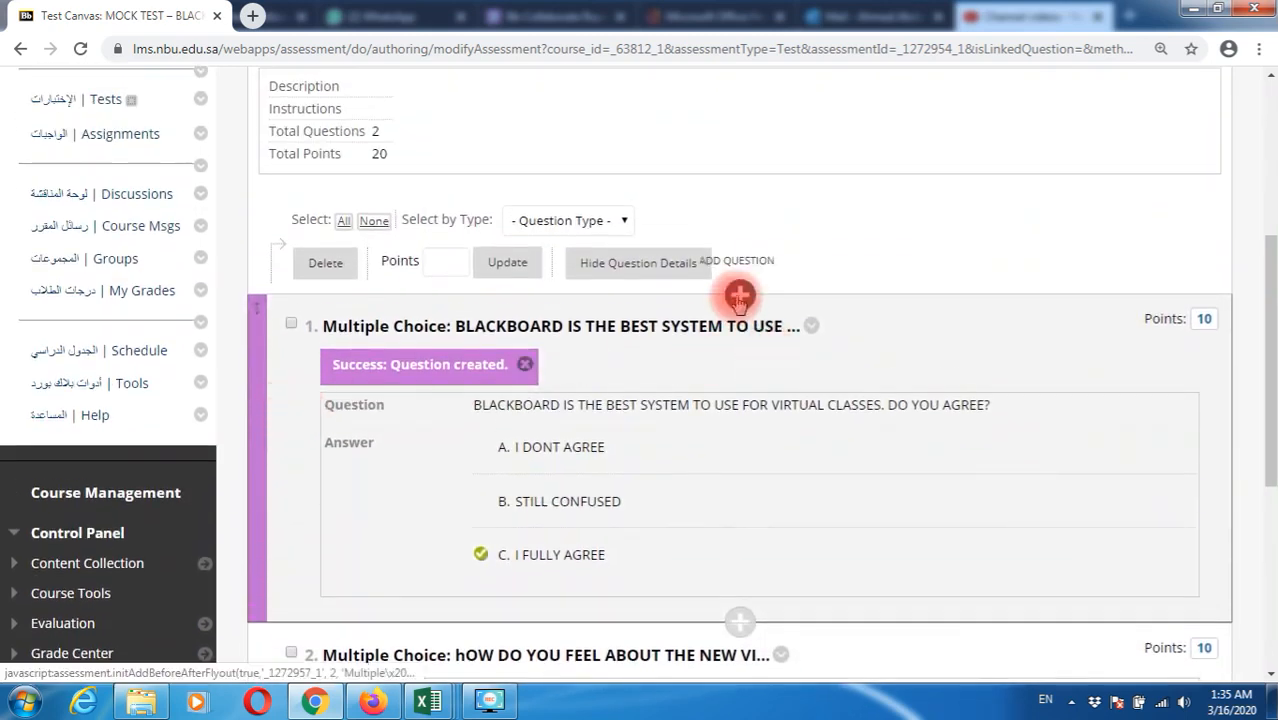
Create a True/False question: 'VIRTUAL CLASSES ARE ALWAYS HELPFULL AND CAN REPLACE THE FACE TO FACE TRAININGS'
{"action": "left_click", "coordinate": [738, 296]}
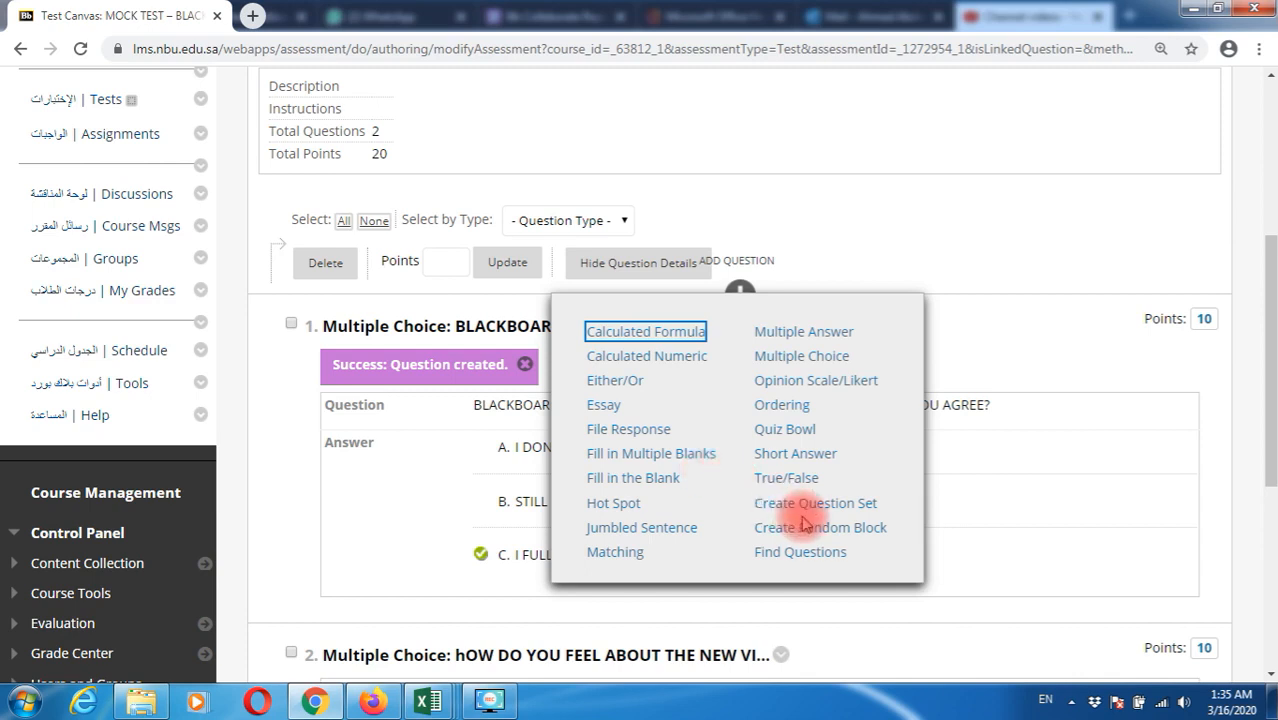
{"action": "left_click", "coordinate": [787, 480]}
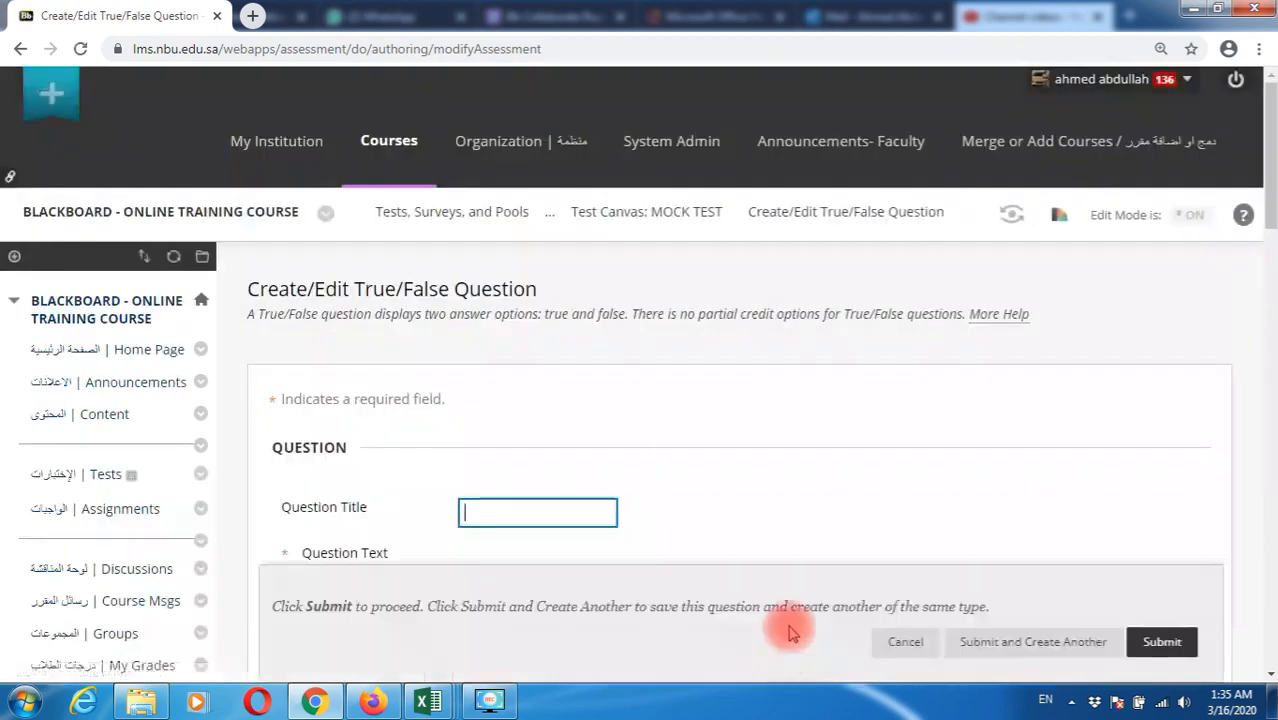
{"action": "scroll", "coordinate": [765, 456], "scroll_direction": "down", "scroll_amount": 5}
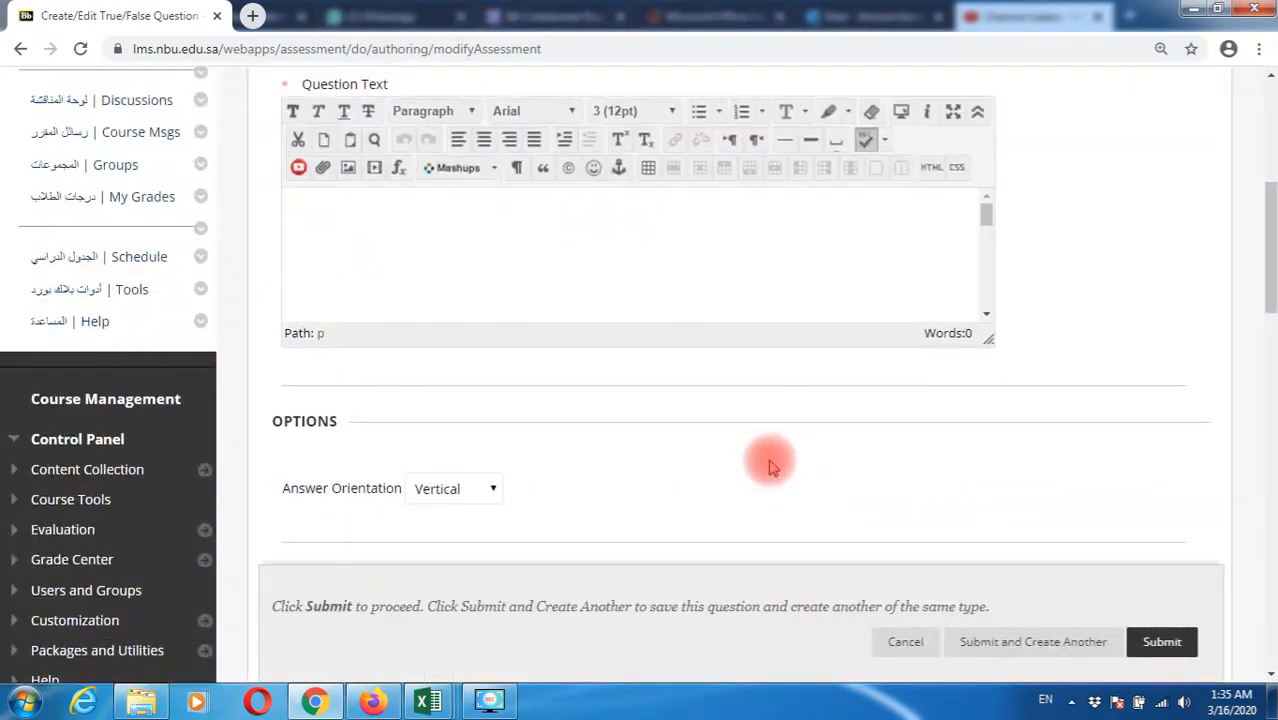
{"action": "left_click", "coordinate": [585, 402]}
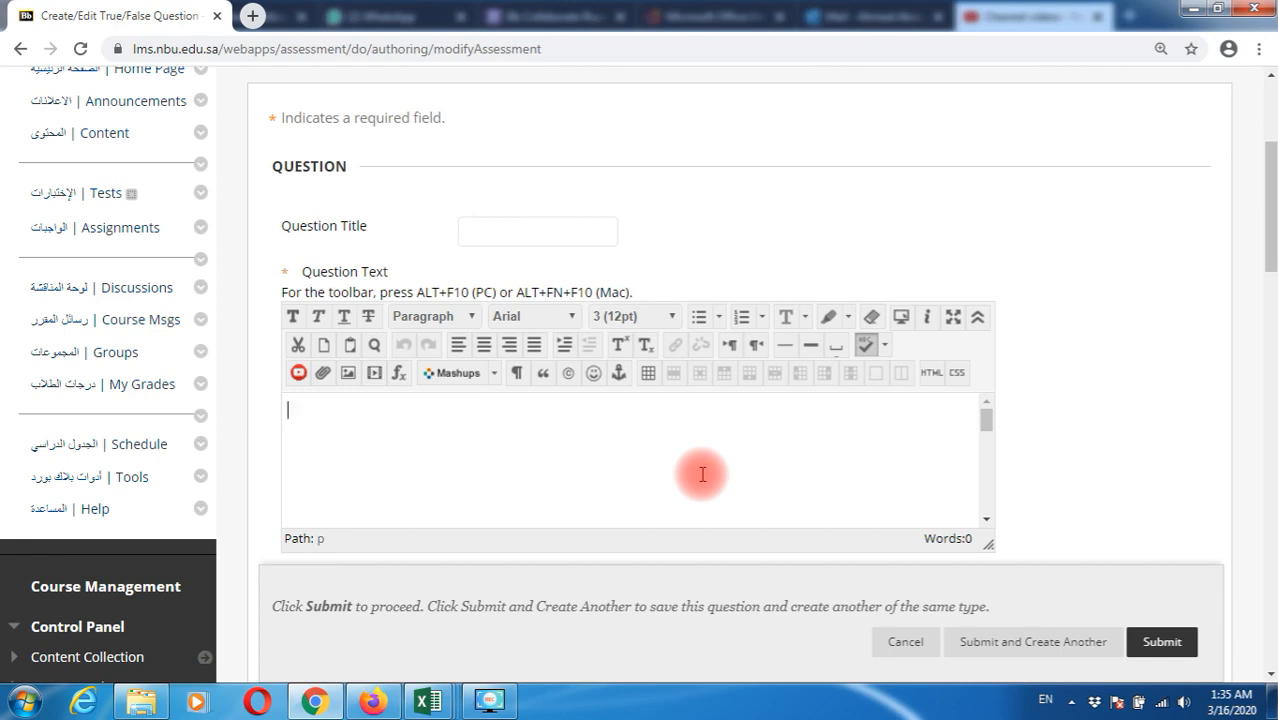
{"action": "type", "text": "VIRTUAL C"}
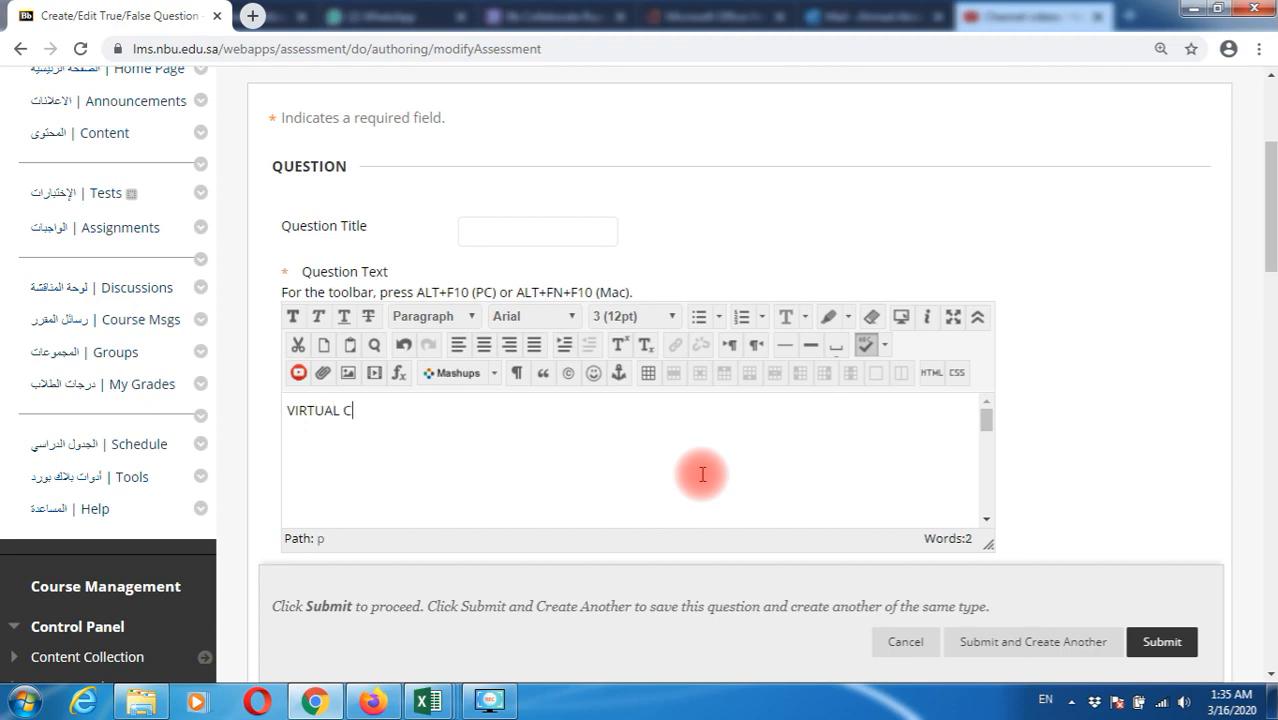
{"action": "type", "text": "LASSES ARE ALWAYS"}
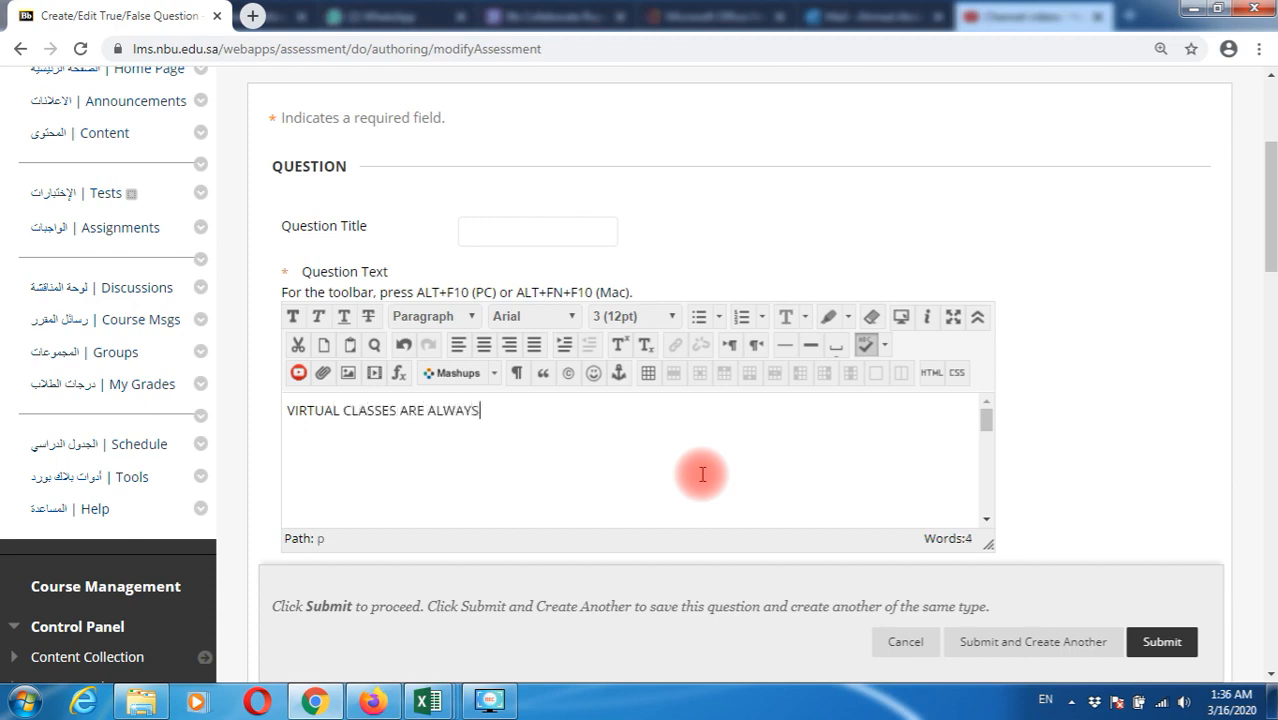
{"action": "type", "text": " HELPFULL AND"}
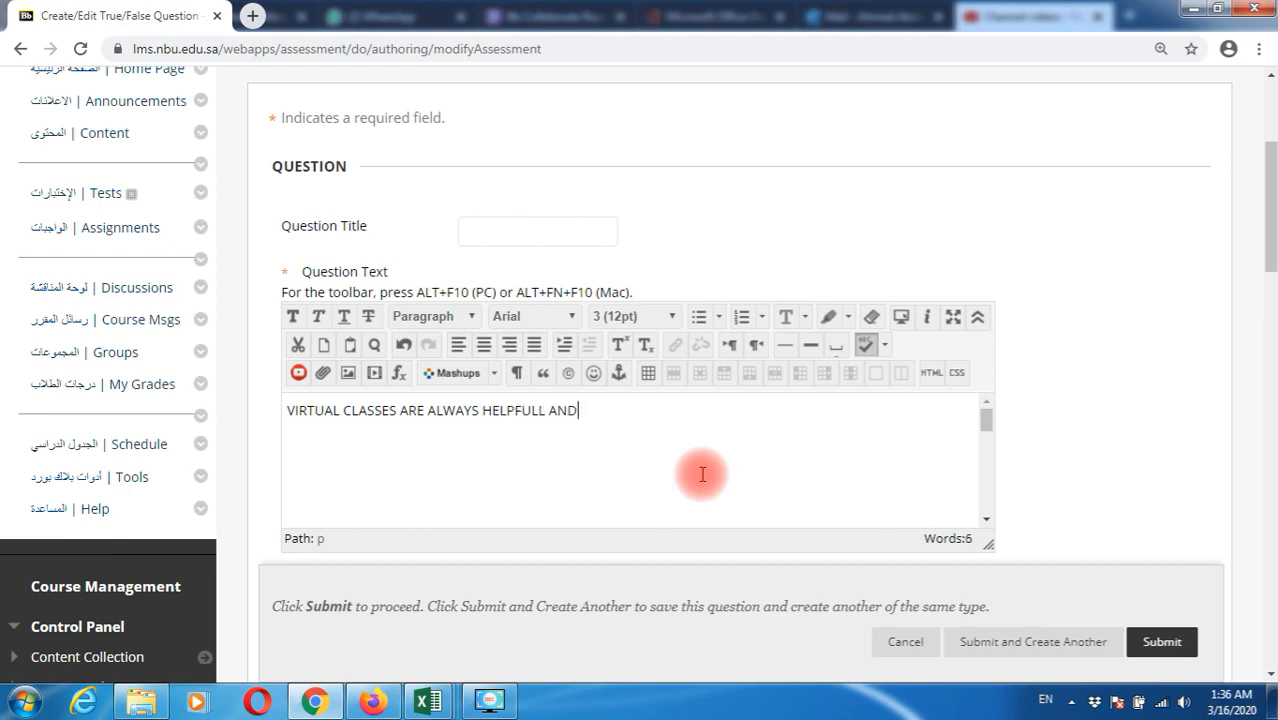
{"action": "type", "text": " CAN REPLACE THE FACE "}
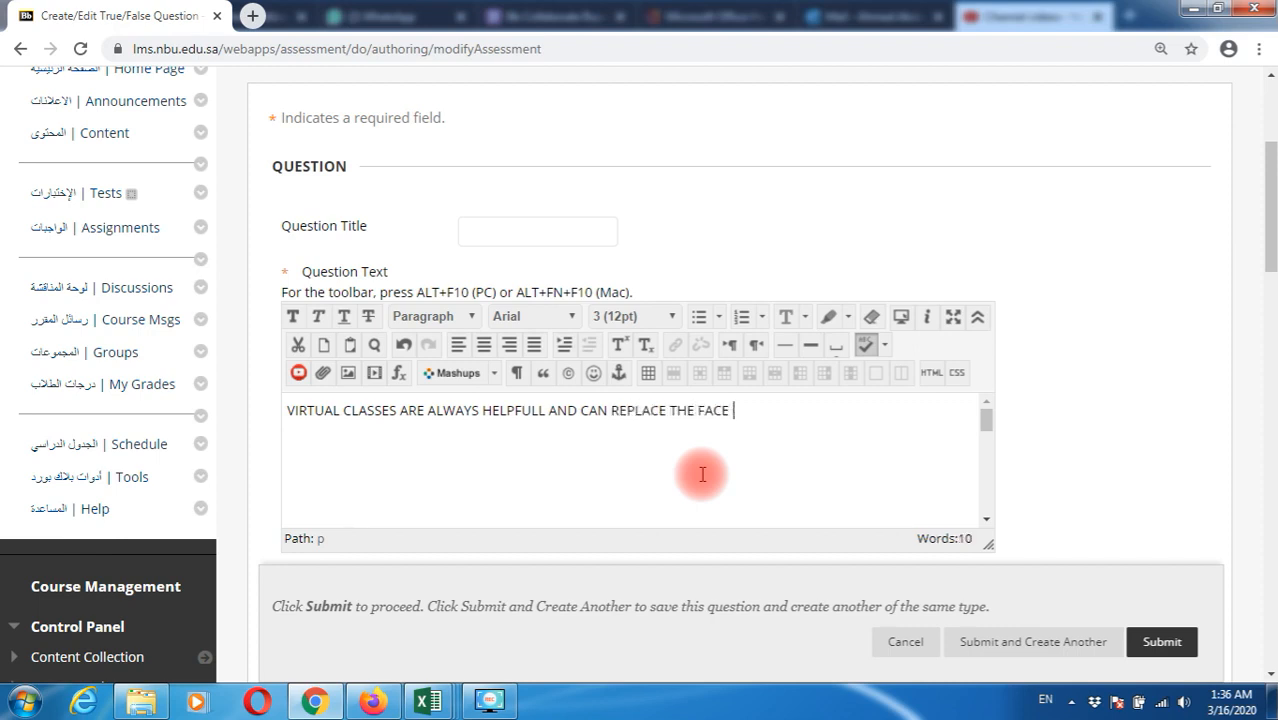
{"action": "type", "text": "TO FACE TRAININGS"}
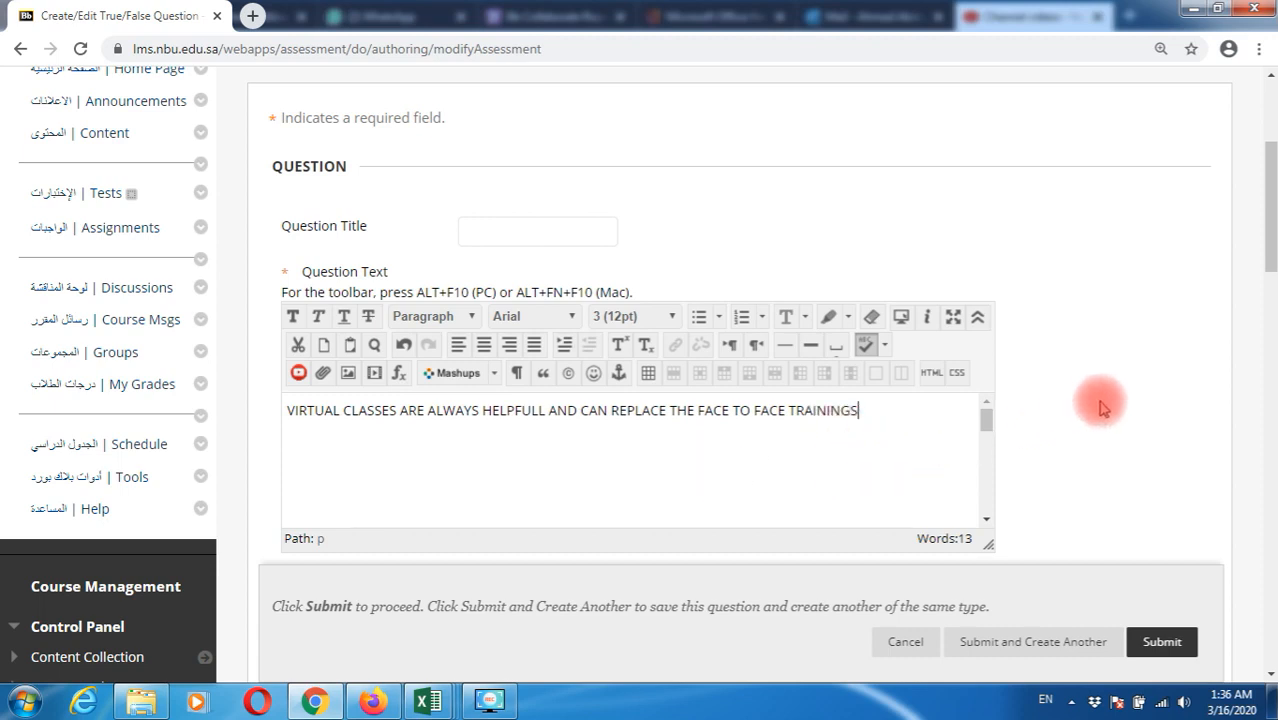
Keep Vertical orientation, make False the correct answer, and save to create another question
{"action": "scroll", "coordinate": [1101, 407], "scroll_direction": "down", "scroll_amount": 4}
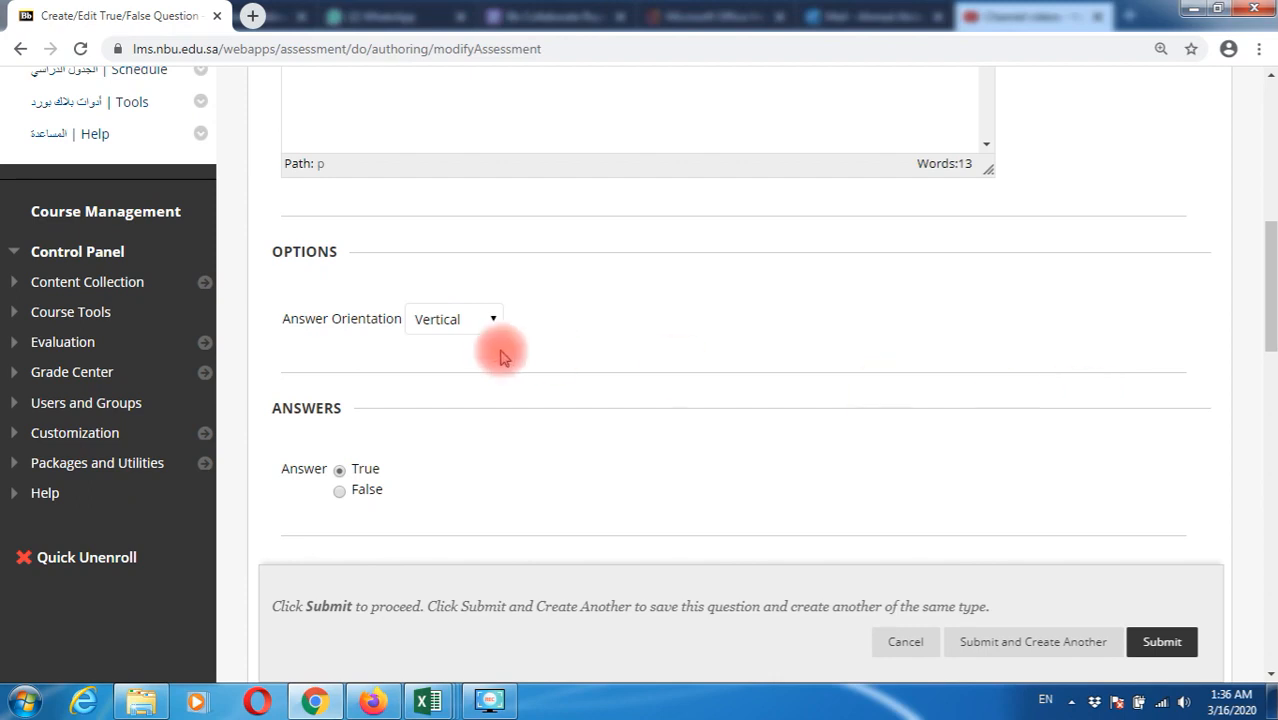
{"action": "left_click", "coordinate": [478, 321]}
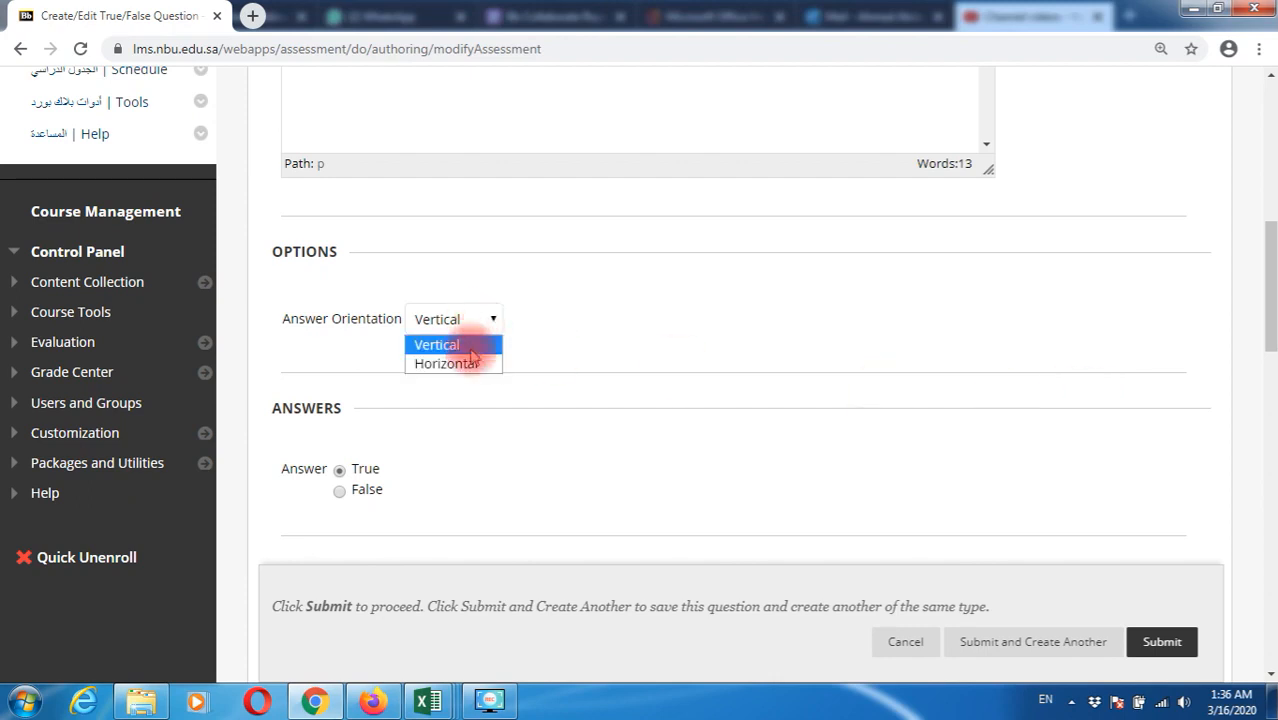
{"action": "left_click", "coordinate": [470, 346]}
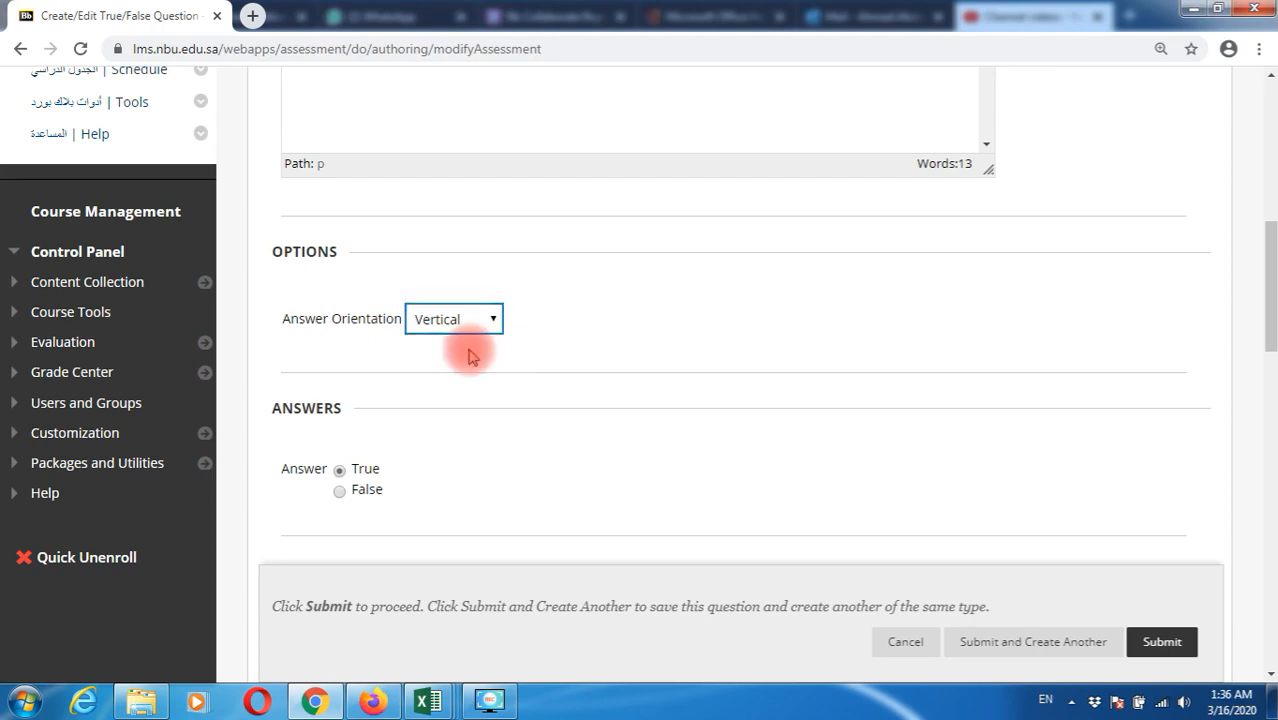
{"action": "scroll", "coordinate": [443, 472], "scroll_direction": "down", "scroll_amount": 2}
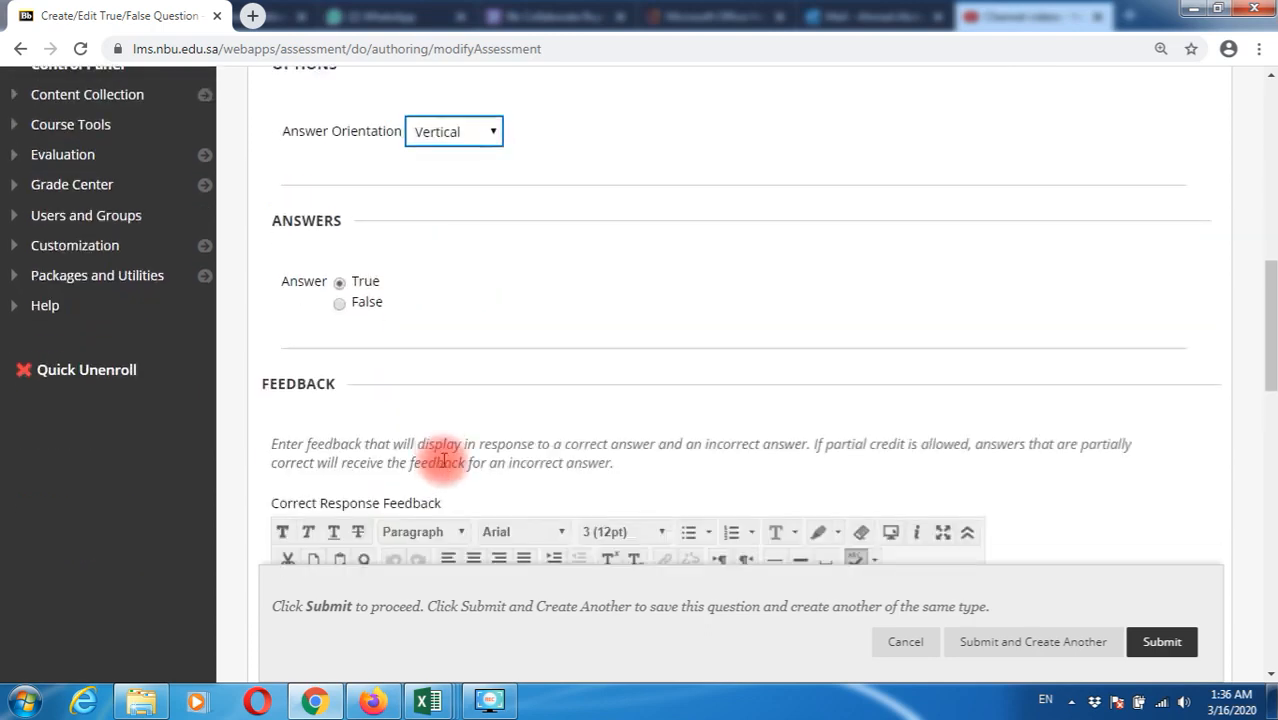
{"action": "scroll", "coordinate": [499, 352], "scroll_direction": "up", "scroll_amount": 3}
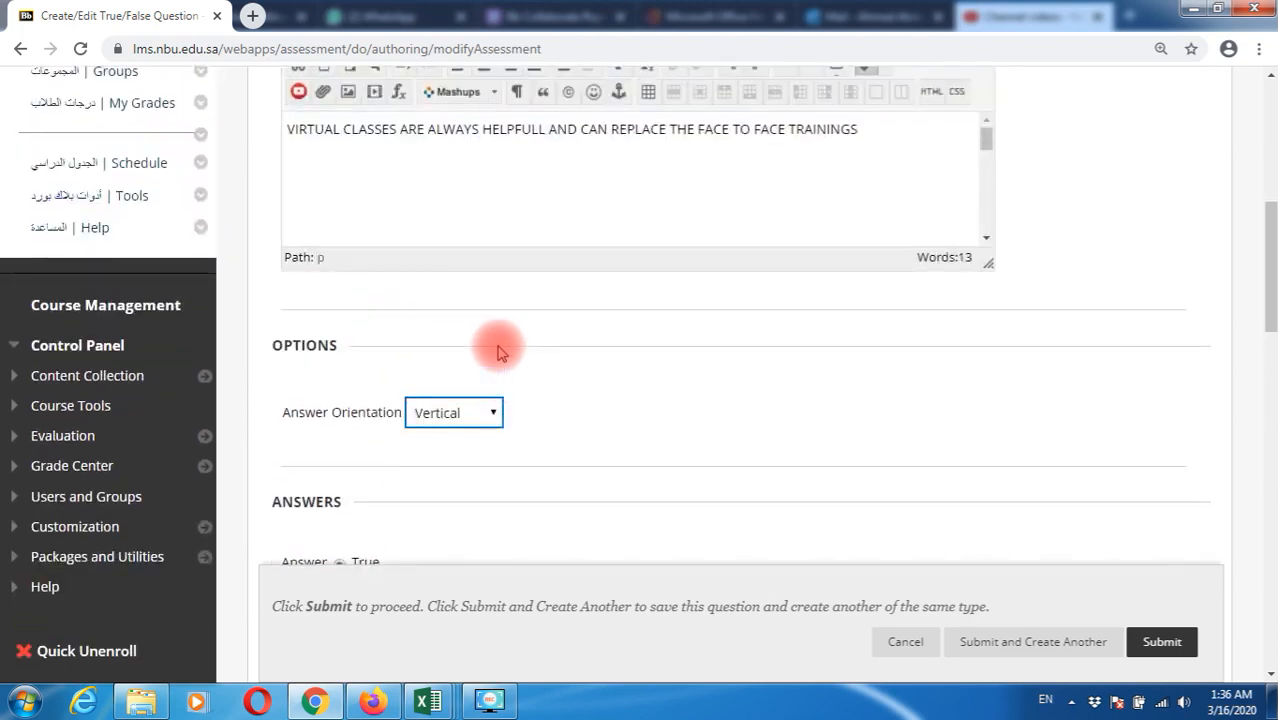
{"action": "scroll", "coordinate": [499, 352], "scroll_direction": "down", "scroll_amount": 3}
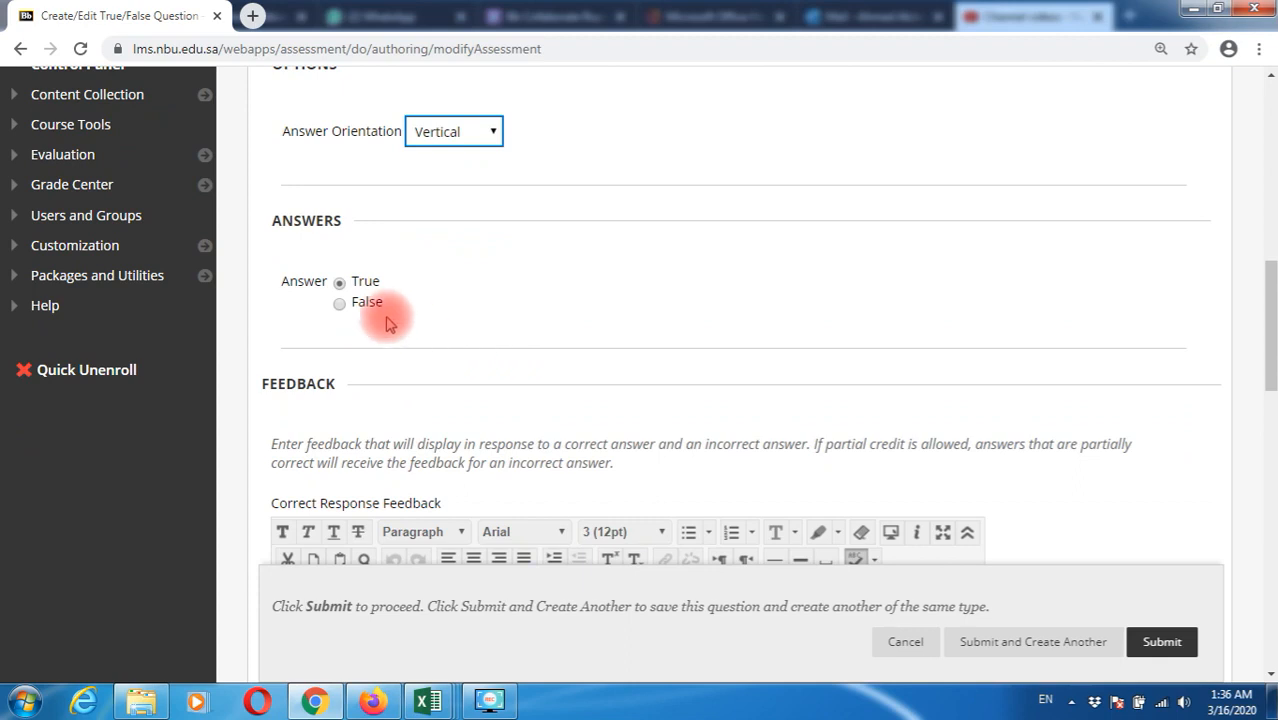
{"action": "left_click", "coordinate": [341, 304]}
{"action": "scroll", "coordinate": [636, 346], "scroll_direction": "down", "scroll_amount": 4}
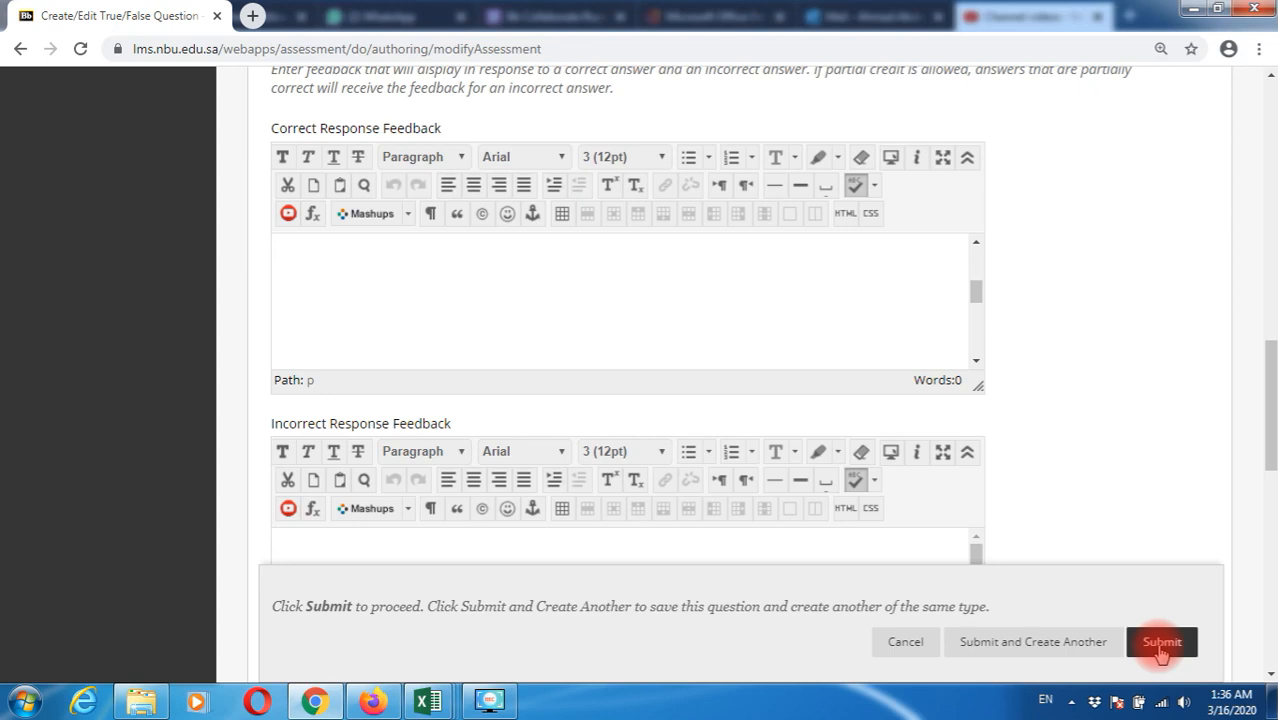
{"action": "left_click", "coordinate": [1030, 645]}
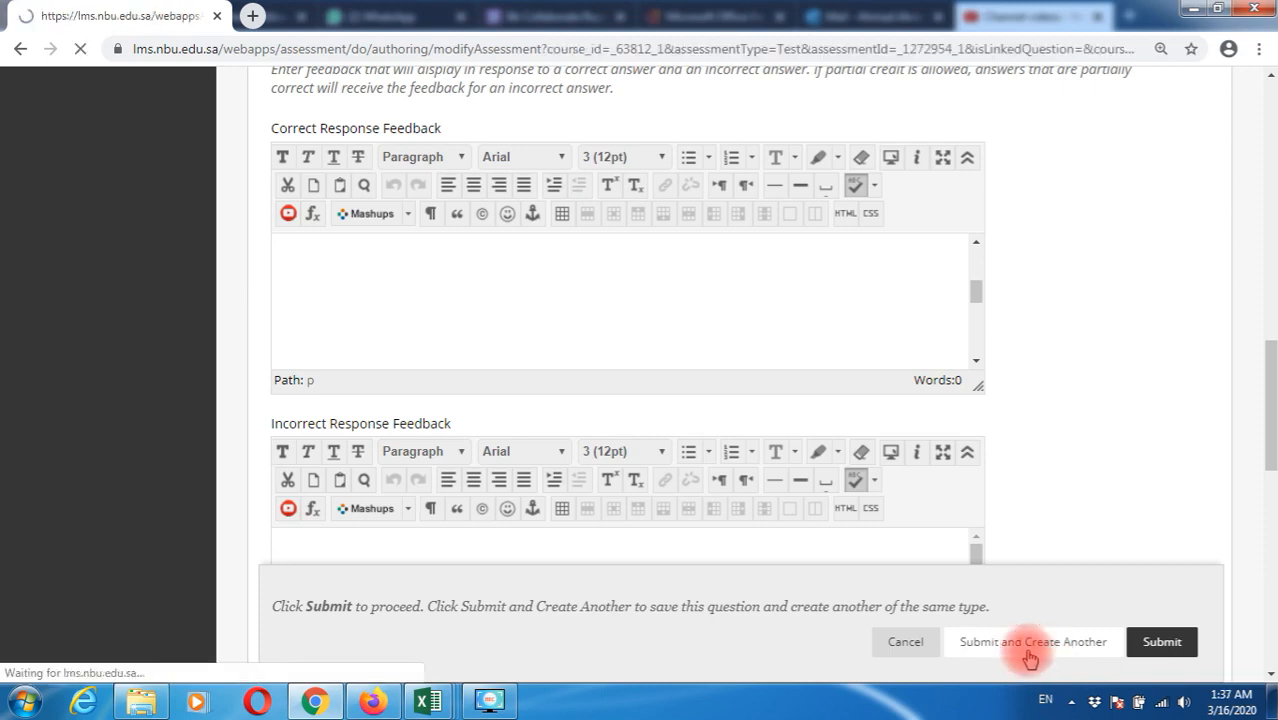
Enter the statement that Northern Border University's virtual class session performance is increasing dramatically
{"action": "scroll", "coordinate": [765, 531], "scroll_direction": "down", "scroll_amount": 5}
{"action": "scroll", "coordinate": [738, 474], "scroll_direction": "up", "scroll_amount": 3}
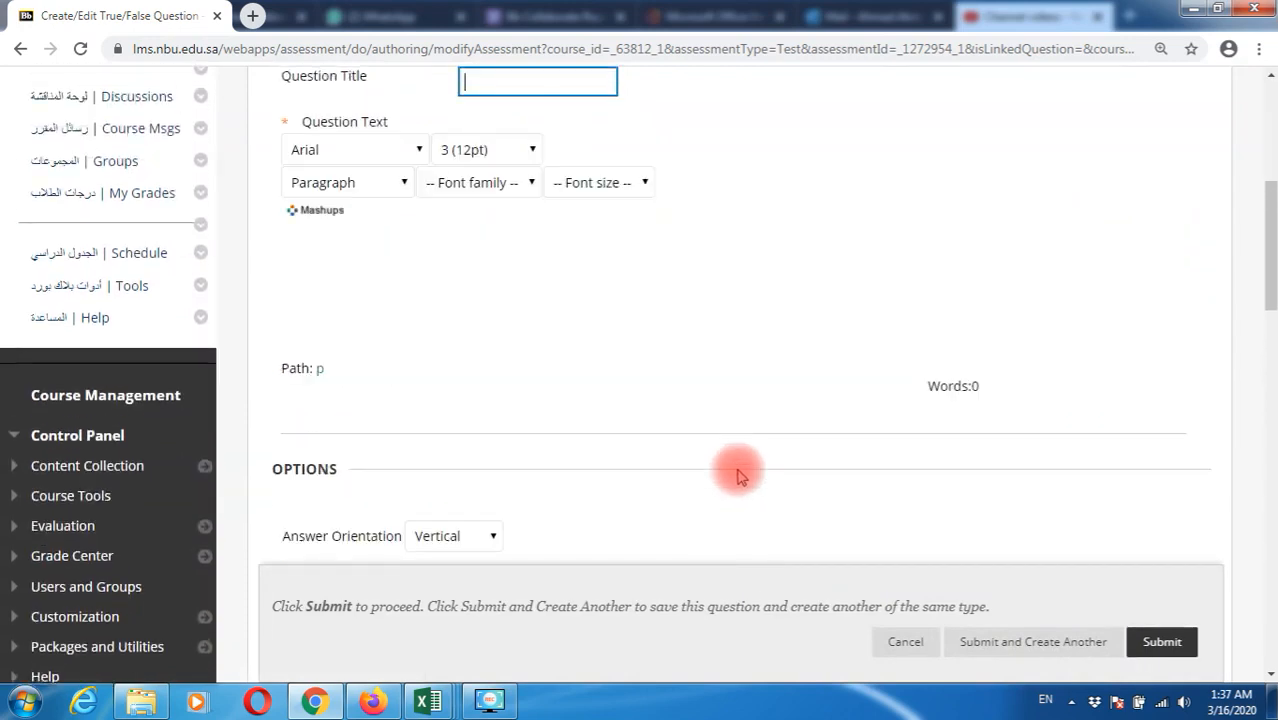
{"action": "left_click", "coordinate": [522, 403]}
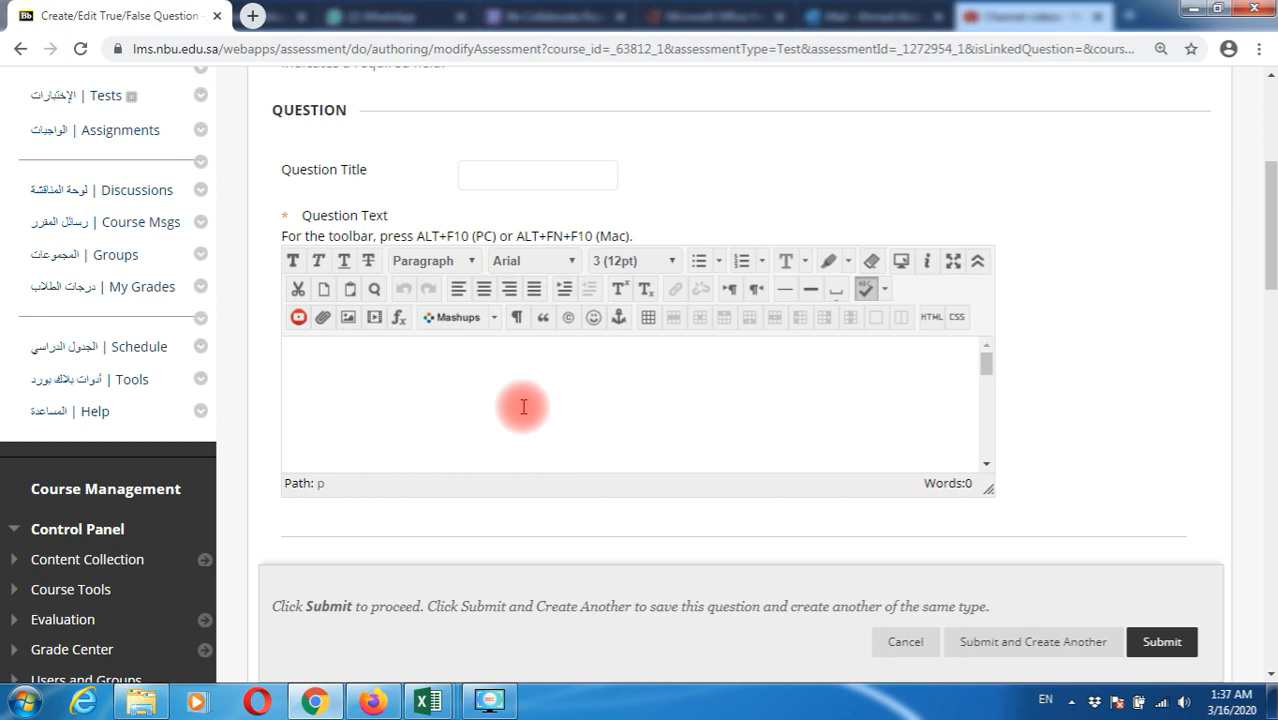
{"action": "type", "text": "NORTHERN B"}
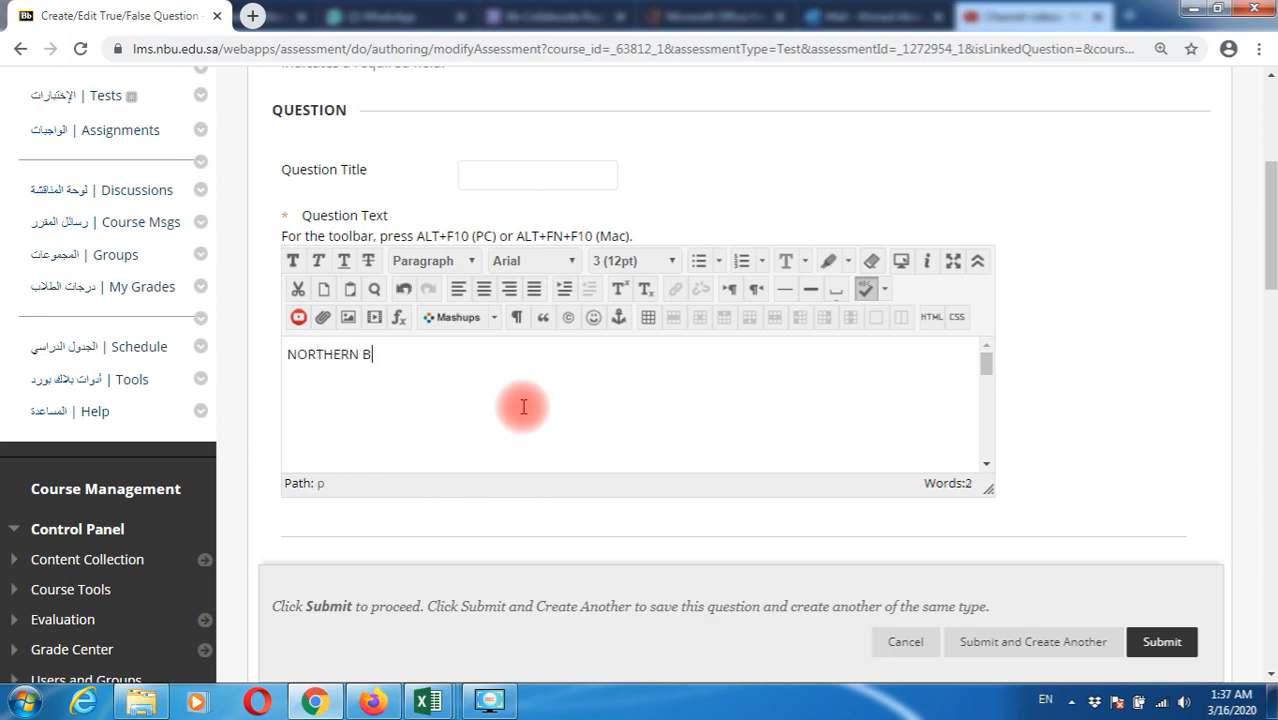
{"action": "type", "text": "ORDER UNIVERSITY P"}
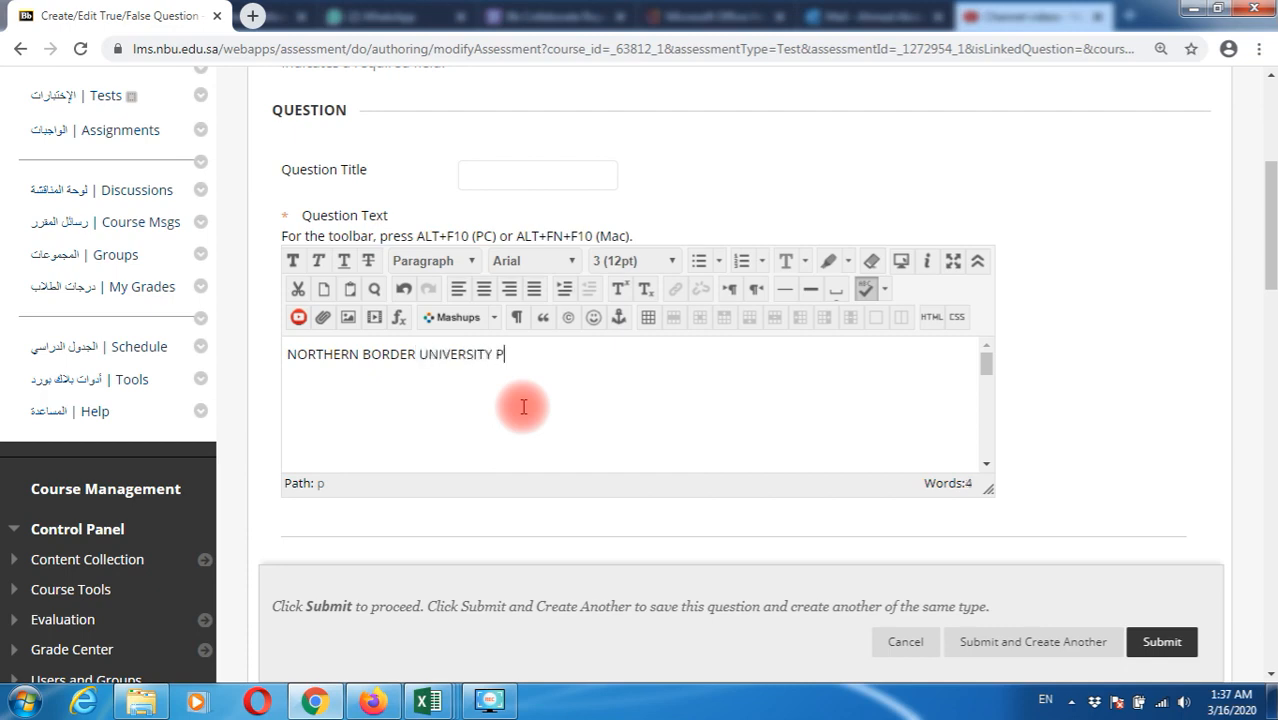
{"action": "type", "text": "ERFORMANCE IN VIRTUAL CLASS "}
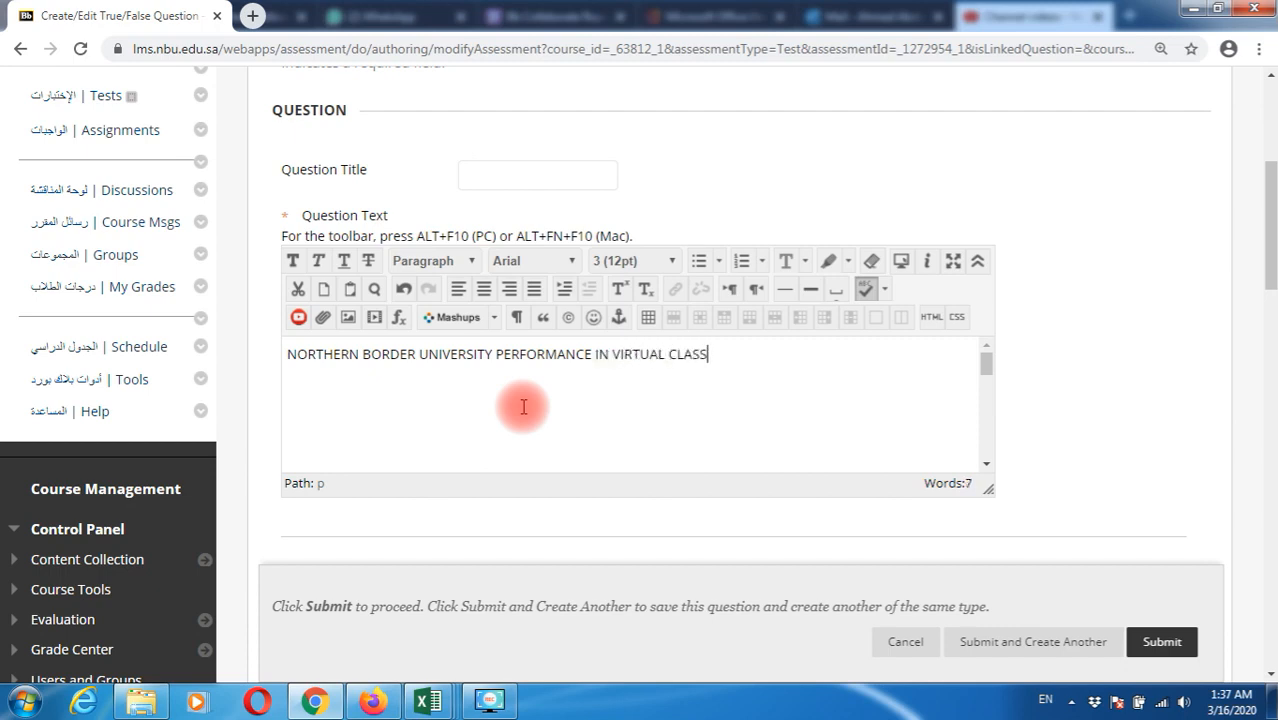
{"action": "type", "text": "SESIONS IS INC"}
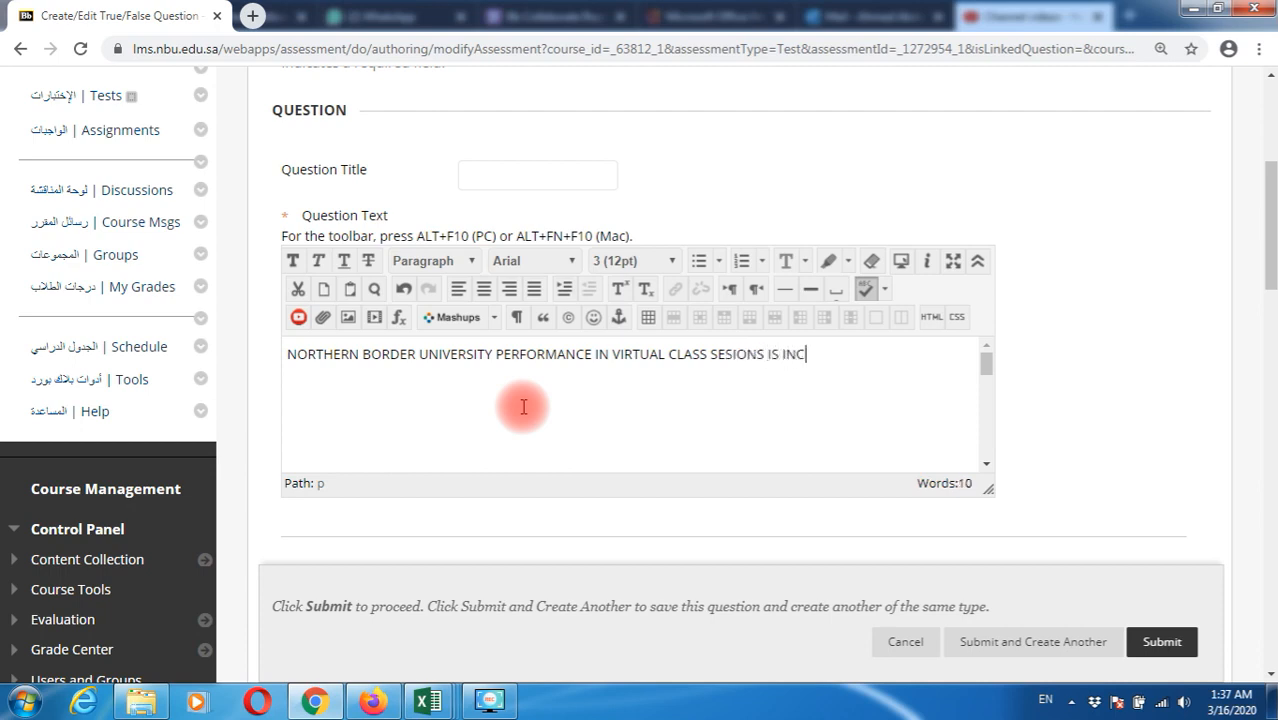
{"action": "type", "text": "REASING DRA"}
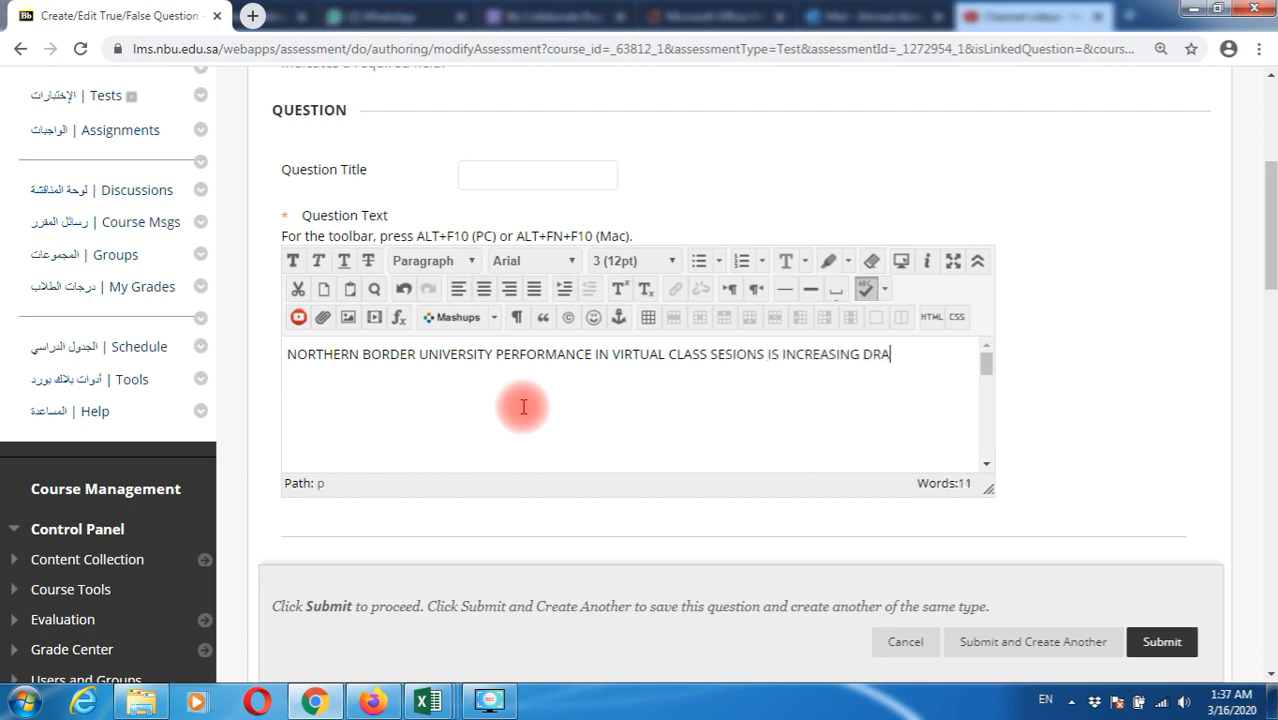
{"action": "type", "text": "MATICALLY."}
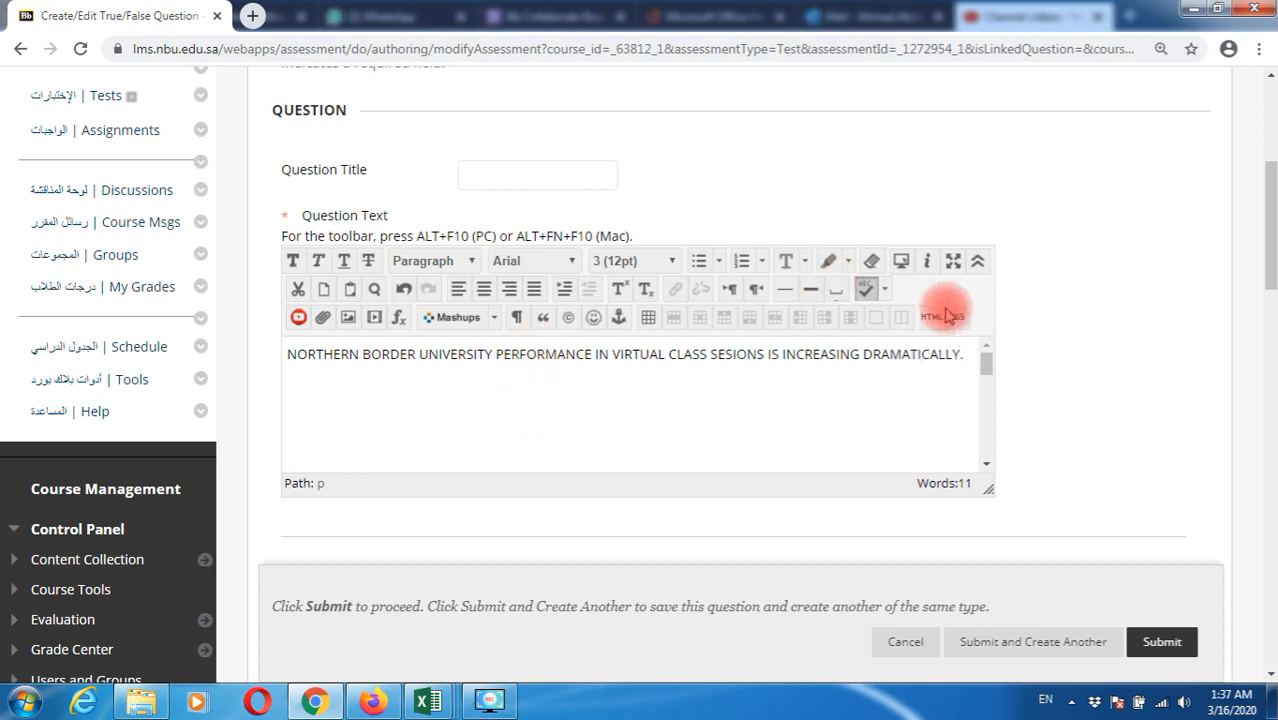
Keep Vertical orientation with True as the answer, and save to create another question
{"action": "scroll", "coordinate": [1110, 318], "scroll_direction": "down", "scroll_amount": 4}
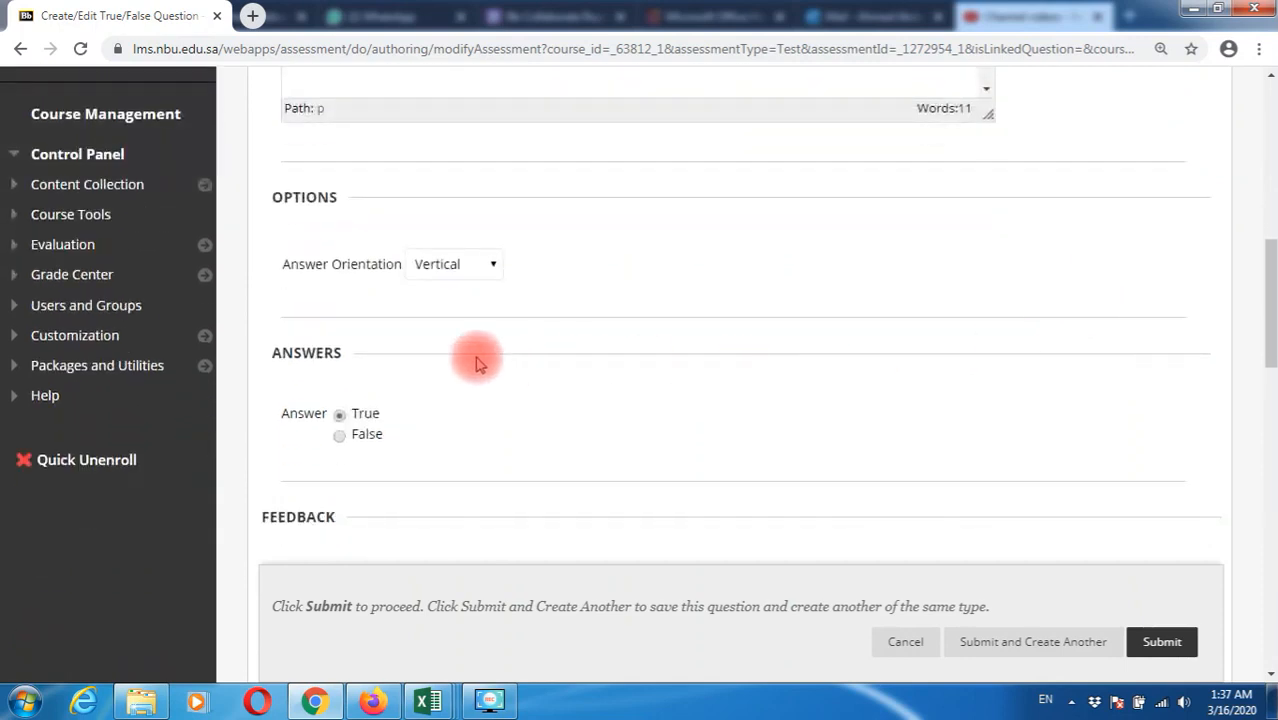
{"action": "left_click", "coordinate": [455, 265]}
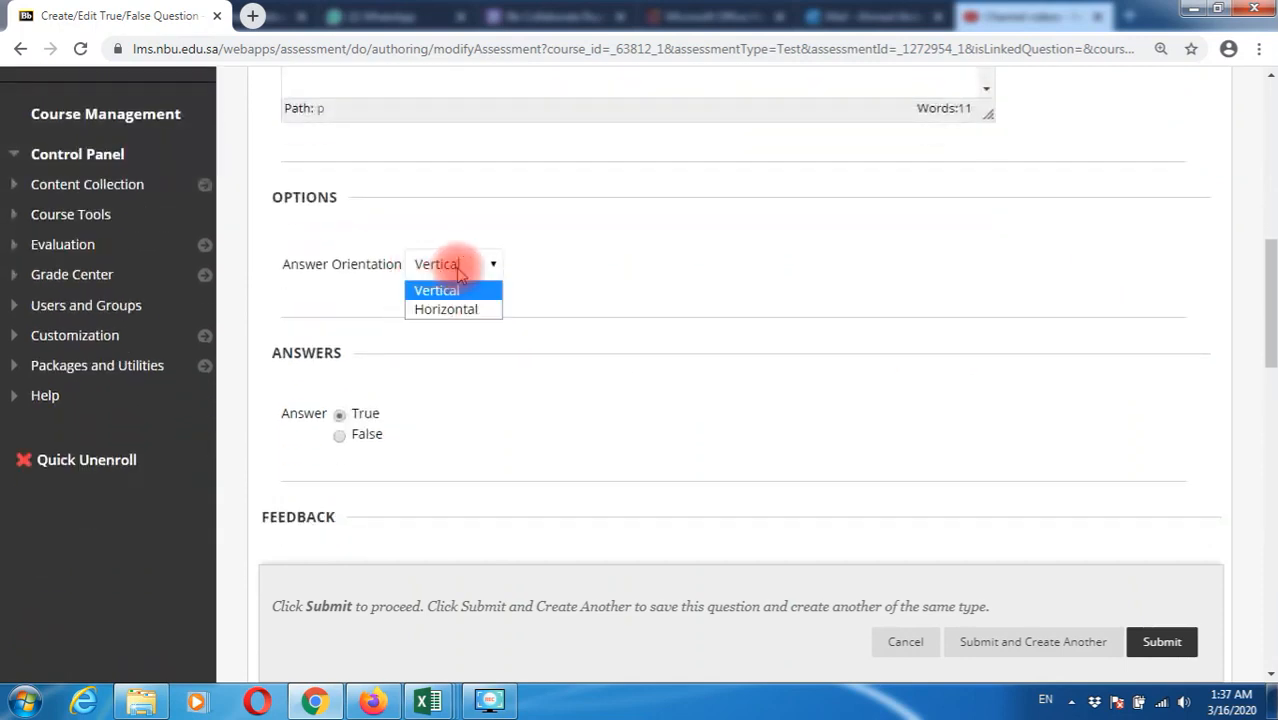
{"action": "left_click", "coordinate": [461, 288]}
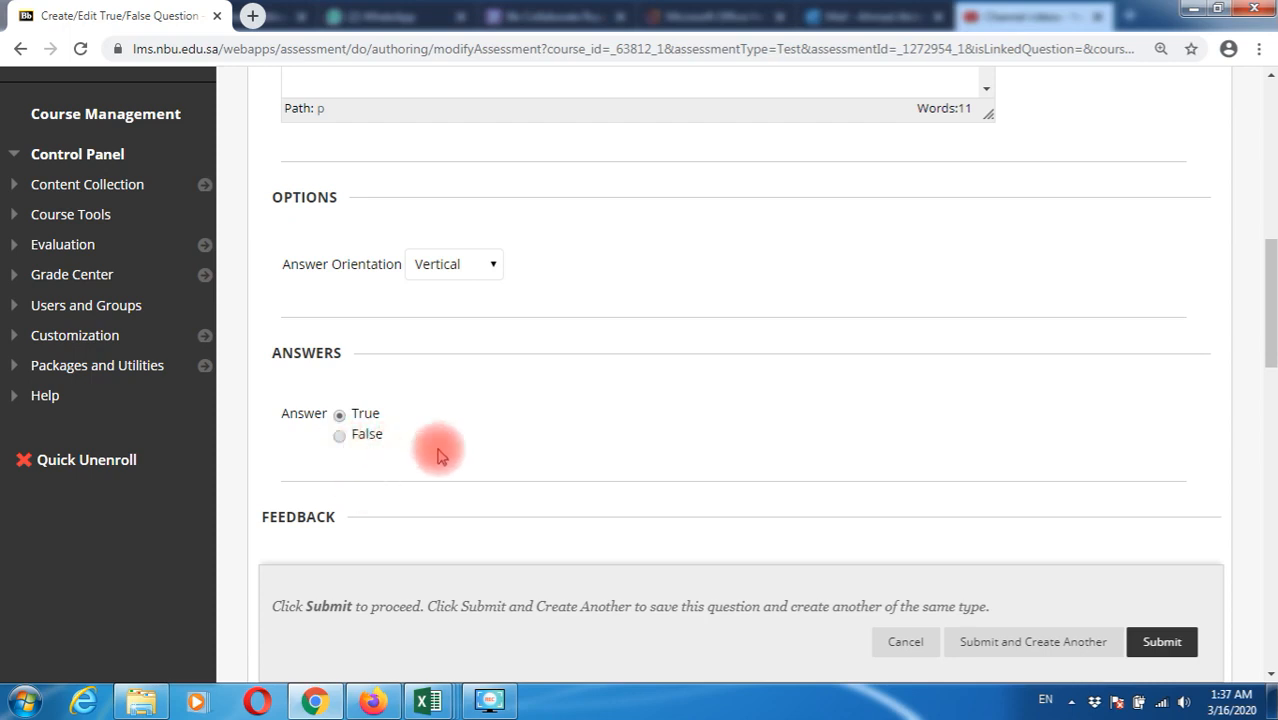
{"action": "scroll", "coordinate": [530, 440], "scroll_direction": "up", "scroll_amount": 2}
{"action": "scroll", "coordinate": [530, 440], "scroll_direction": "up", "scroll_amount": 1}
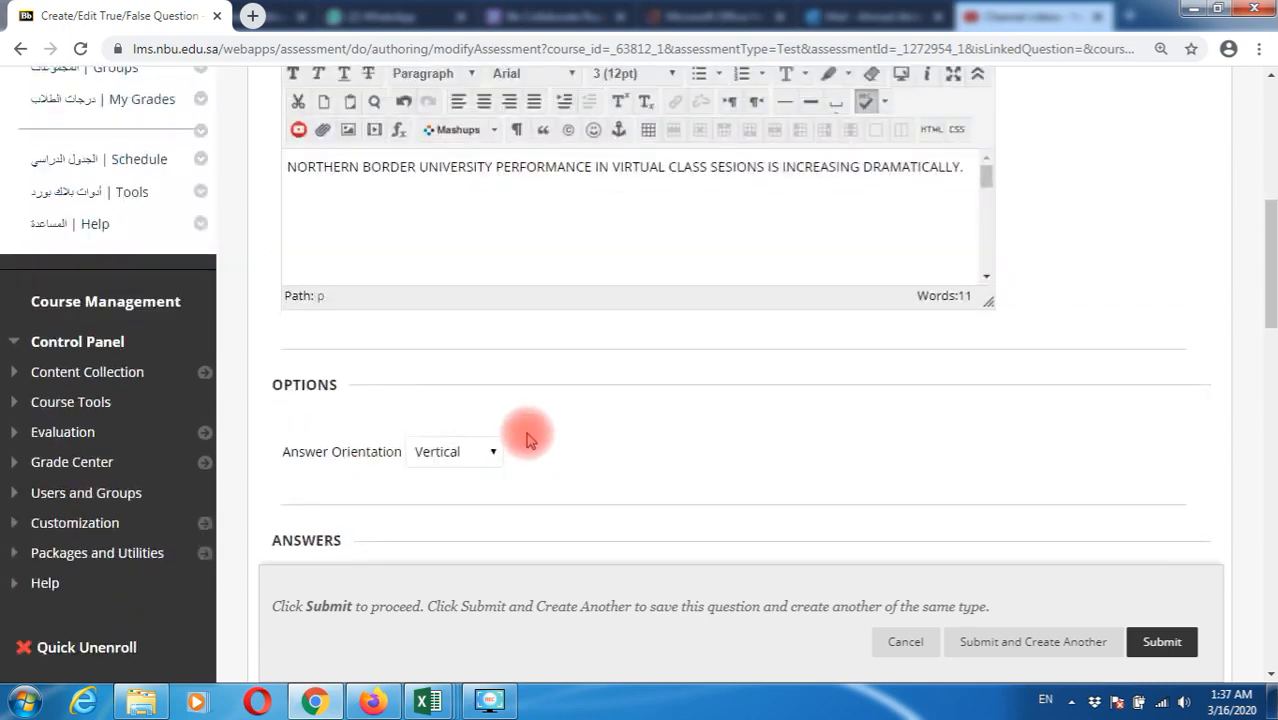
{"action": "scroll", "coordinate": [530, 440], "scroll_direction": "down", "scroll_amount": 5}
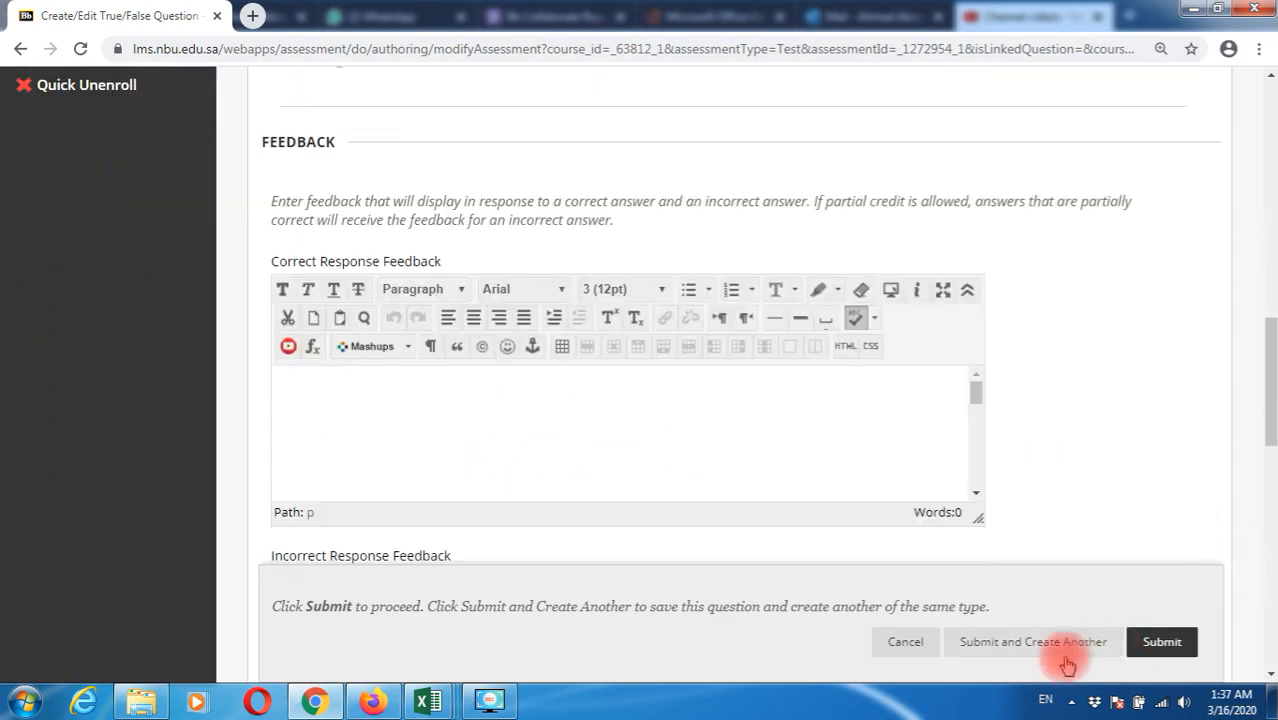
{"action": "left_click", "coordinate": [1050, 652]}
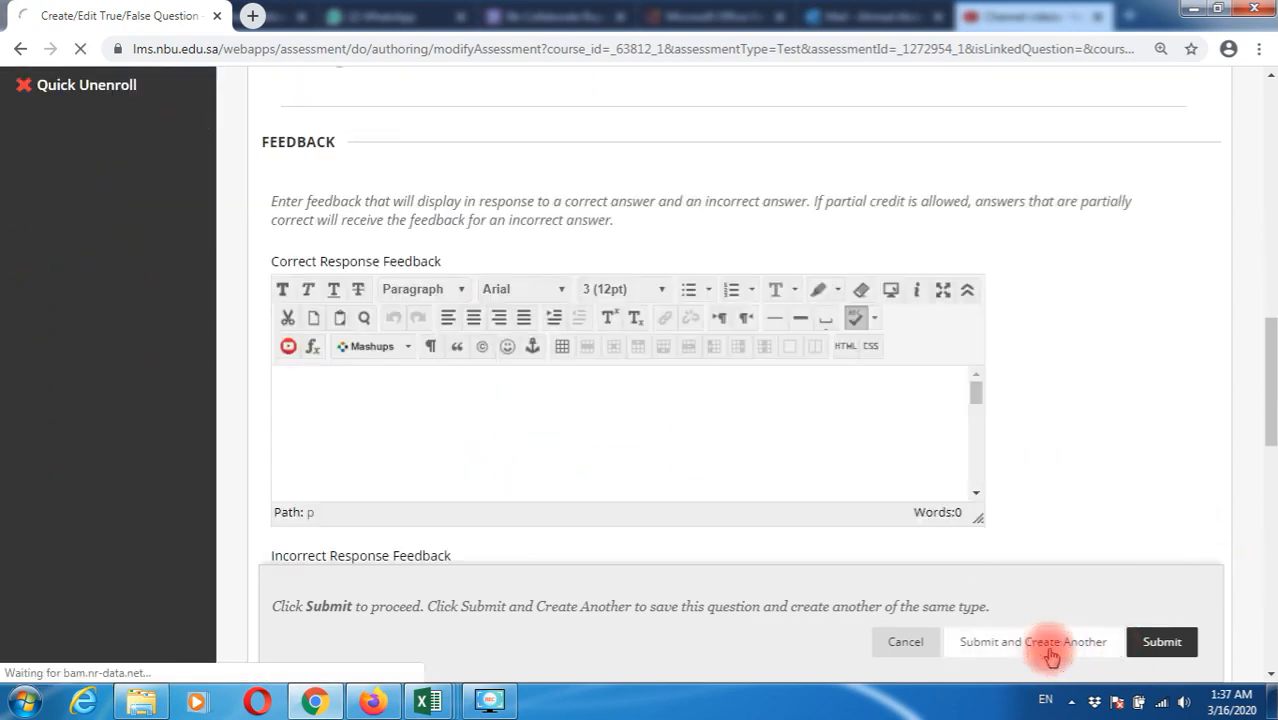
Add 'ALL THE TUTORIALS IN ENGLISH LANGUAGE ARE EVERY HELPFULL TO ALL THE FACULTY MEMBERS' with True as the answer and submit
{"action": "scroll", "coordinate": [942, 622], "scroll_direction": "down", "scroll_amount": 6}
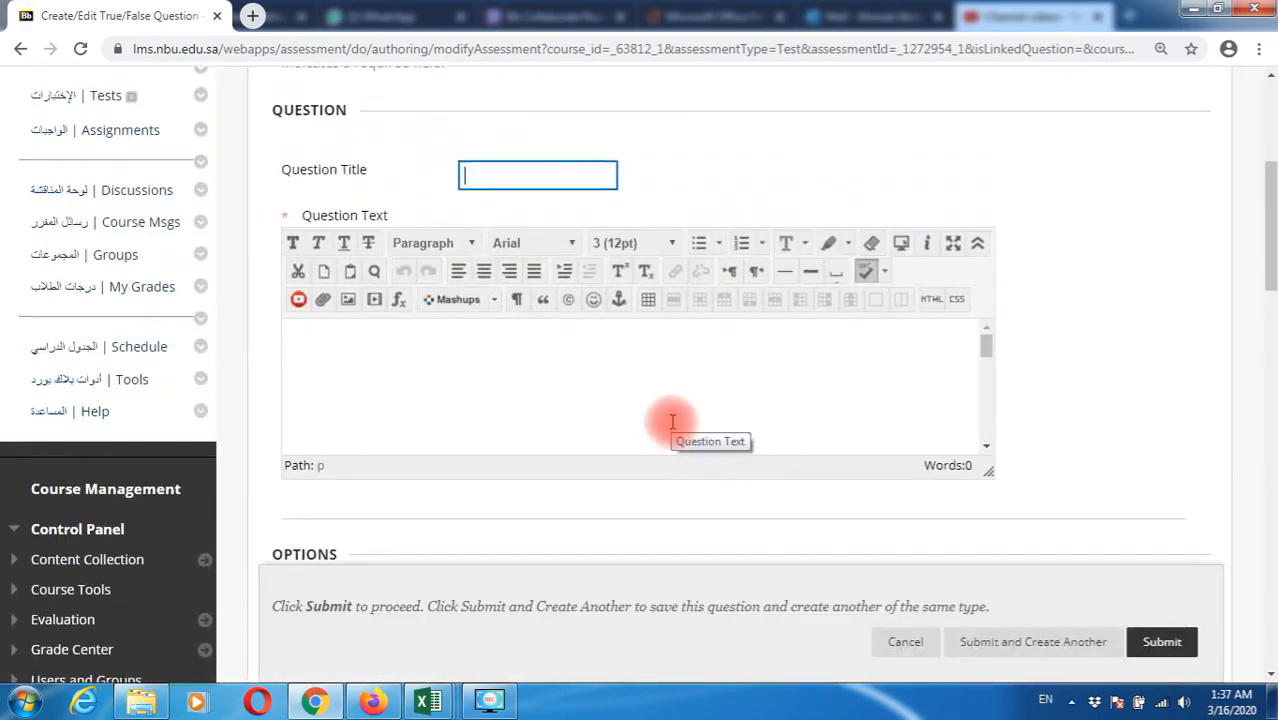
{"action": "left_click", "coordinate": [654, 378]}
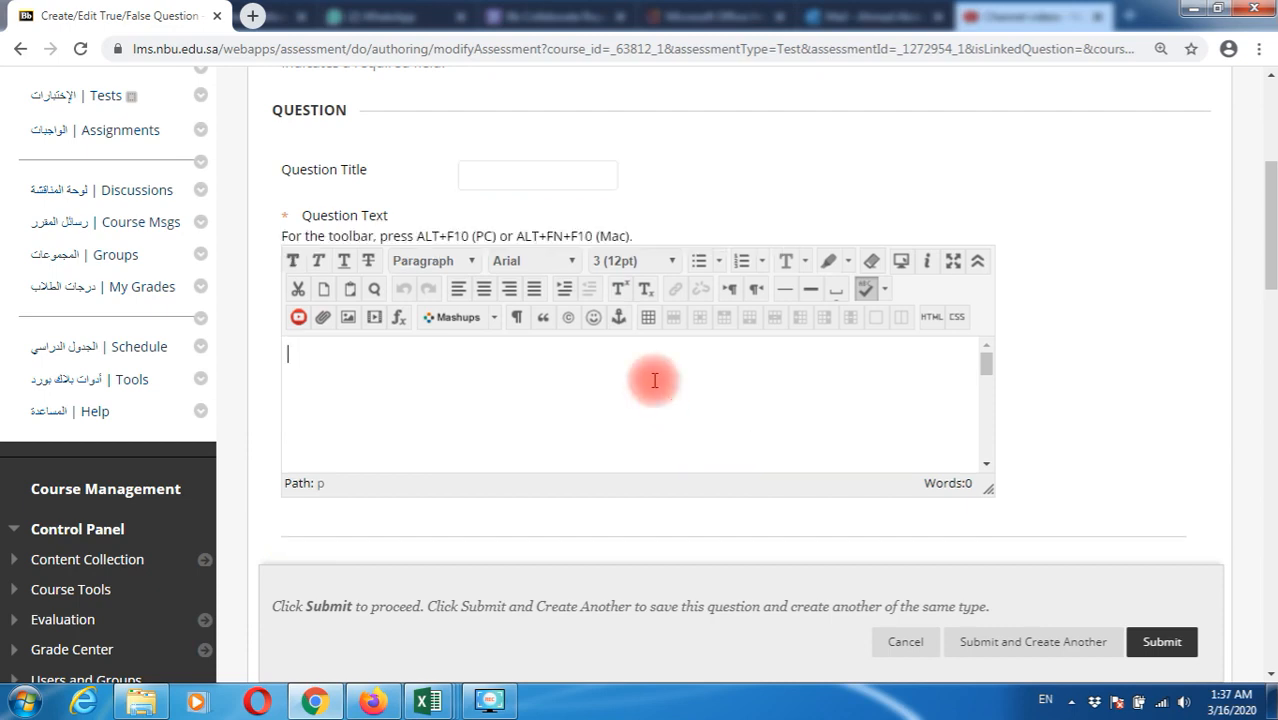
{"action": "type", "text": "ALL THE TUTOR"}
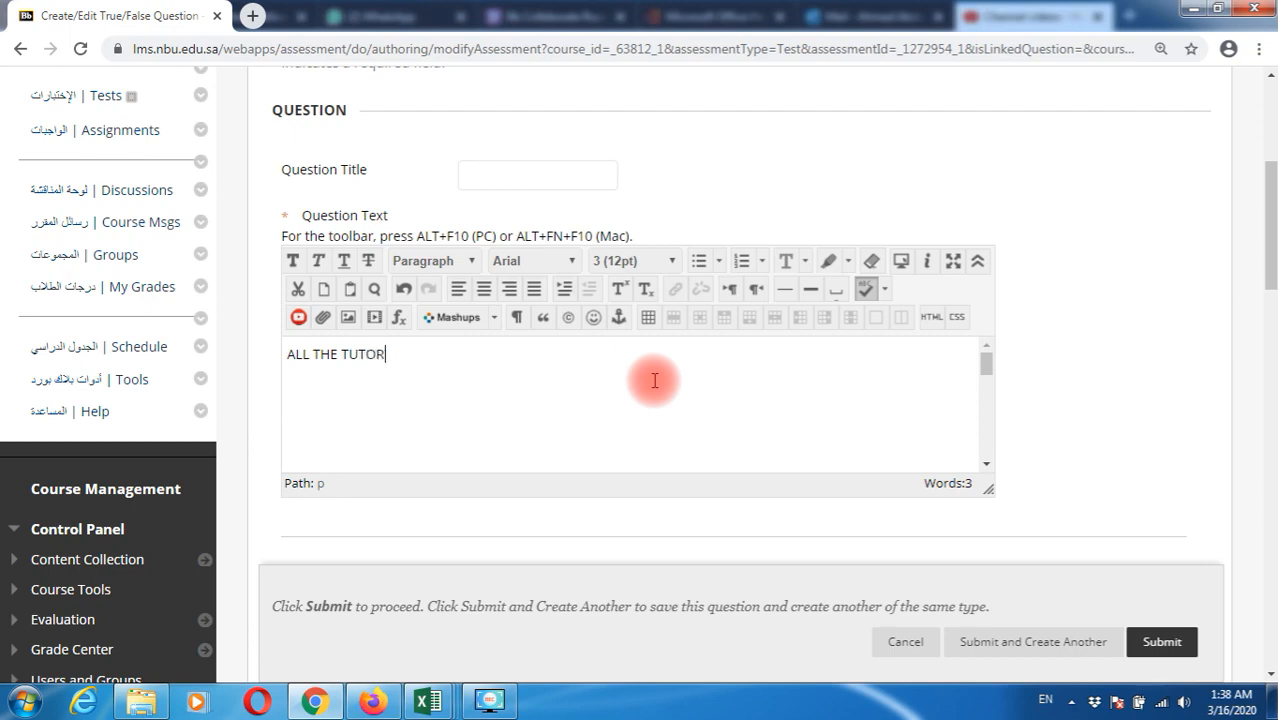
{"action": "type", "text": "IALS IN ENGLISH LANG"}
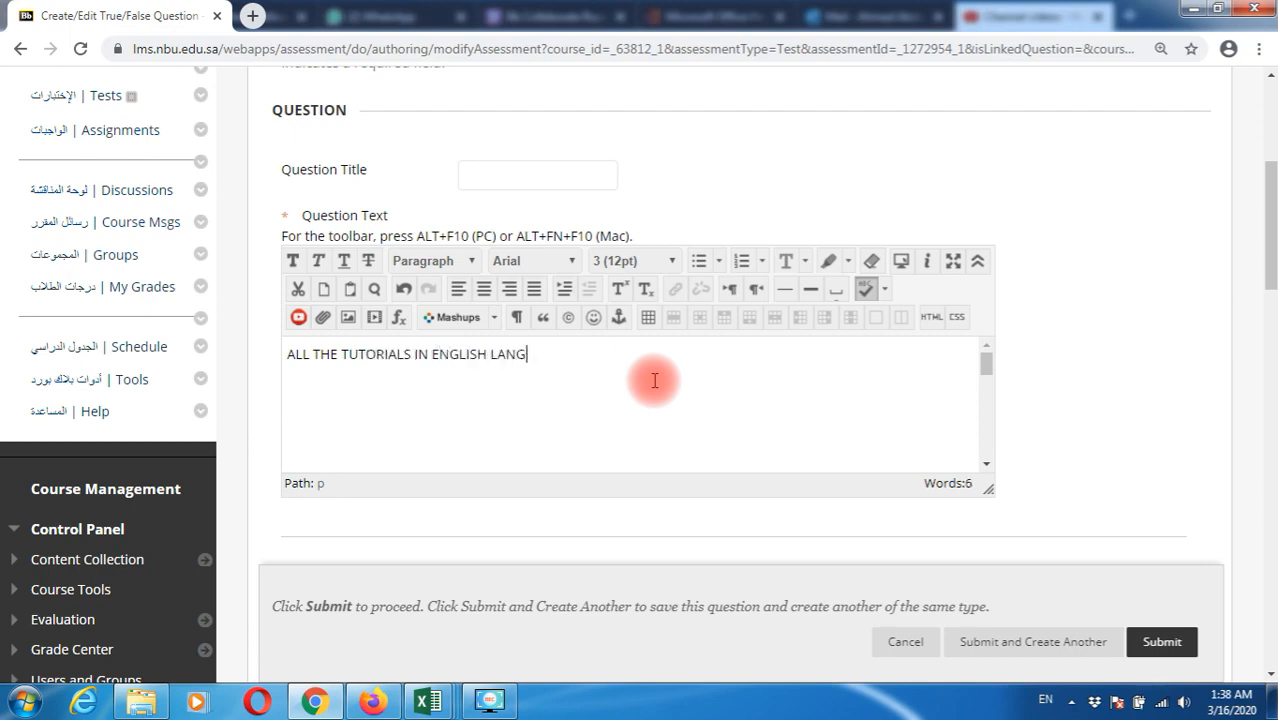
{"action": "type", "text": "UAGE ARE EVERY HELPFULL TO ALL THE FACULTY MEMBERS"}
{"action": "scroll", "coordinate": [1180, 407], "scroll_direction": "down", "scroll_amount": 2}
{"action": "scroll", "coordinate": [1172, 407], "scroll_direction": "down", "scroll_amount": 2}
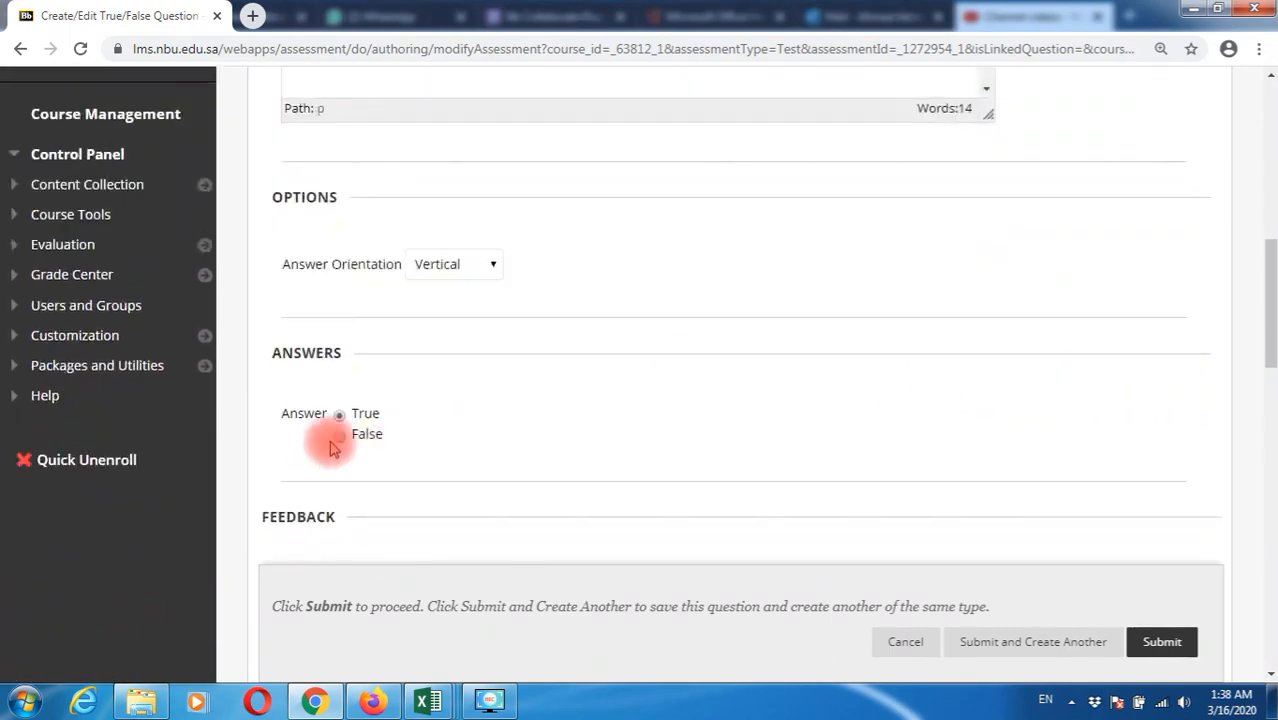
{"action": "scroll", "coordinate": [588, 400], "scroll_direction": "down", "scroll_amount": 2}
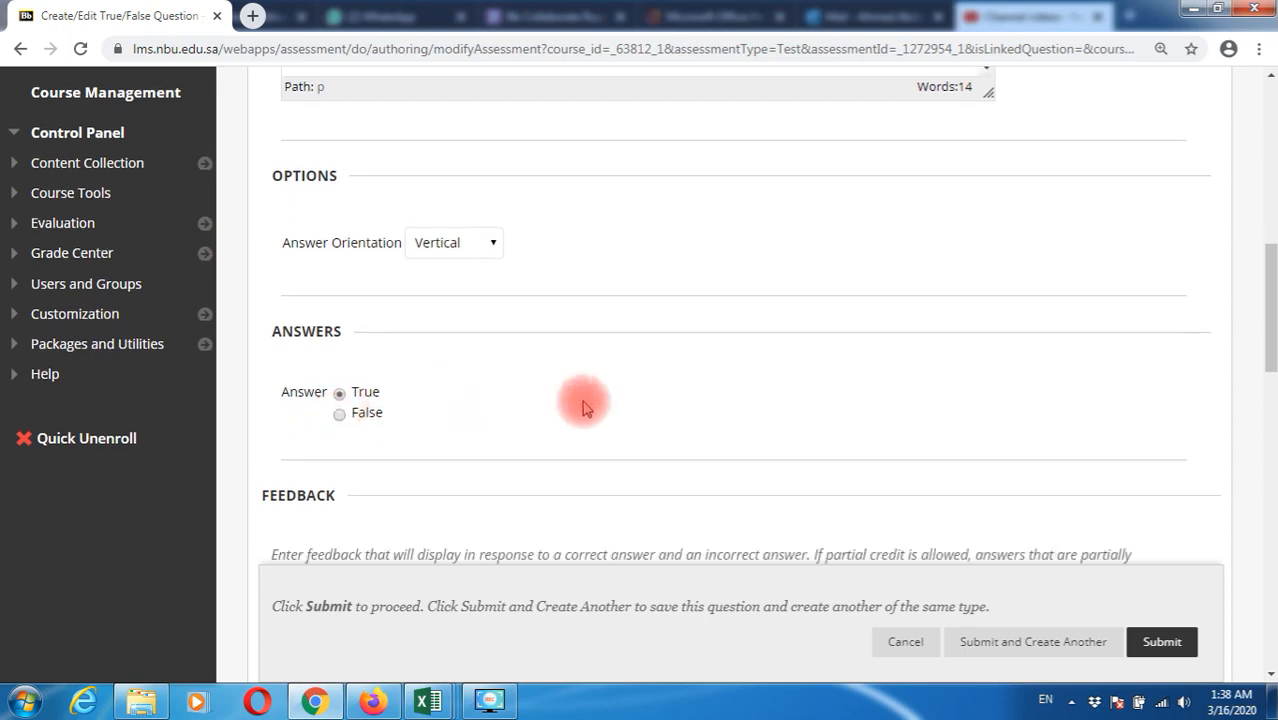
{"action": "left_click", "coordinate": [1158, 642]}
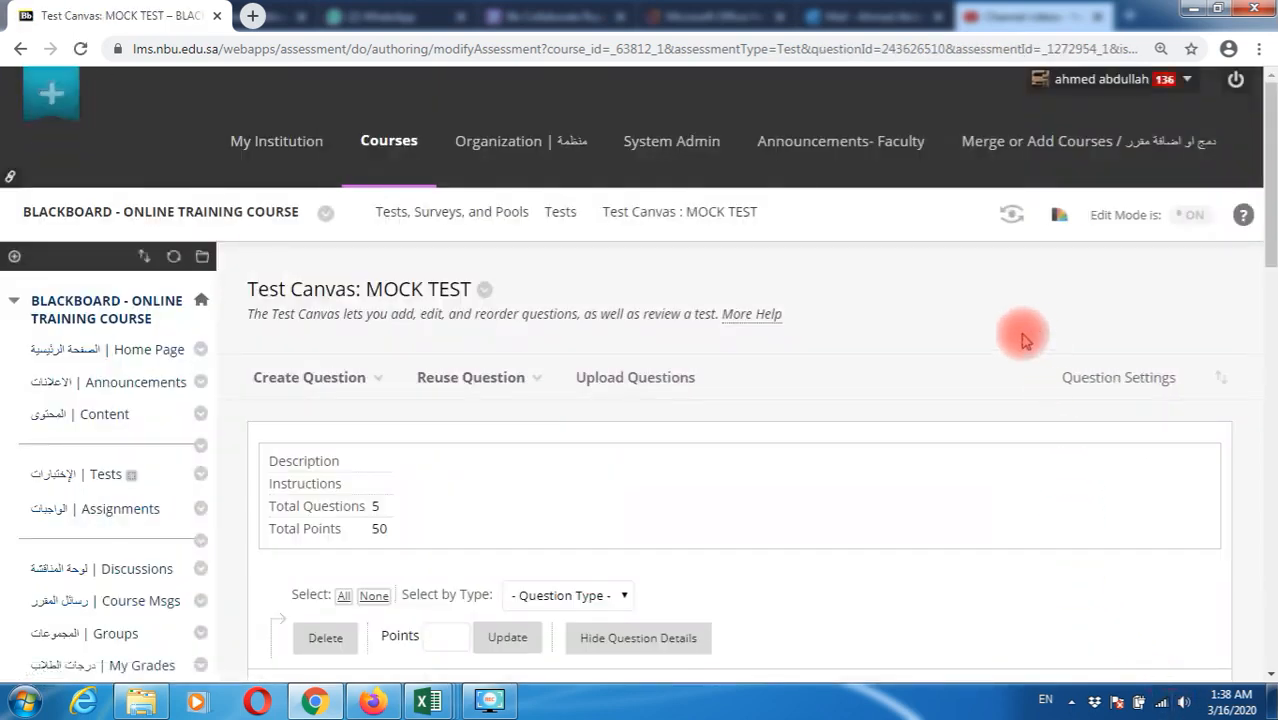
{"action": "scroll", "coordinate": [783, 350], "scroll_direction": "down", "scroll_amount": 3}
{"action": "scroll", "coordinate": [785, 352], "scroll_direction": "down", "scroll_amount": 1}
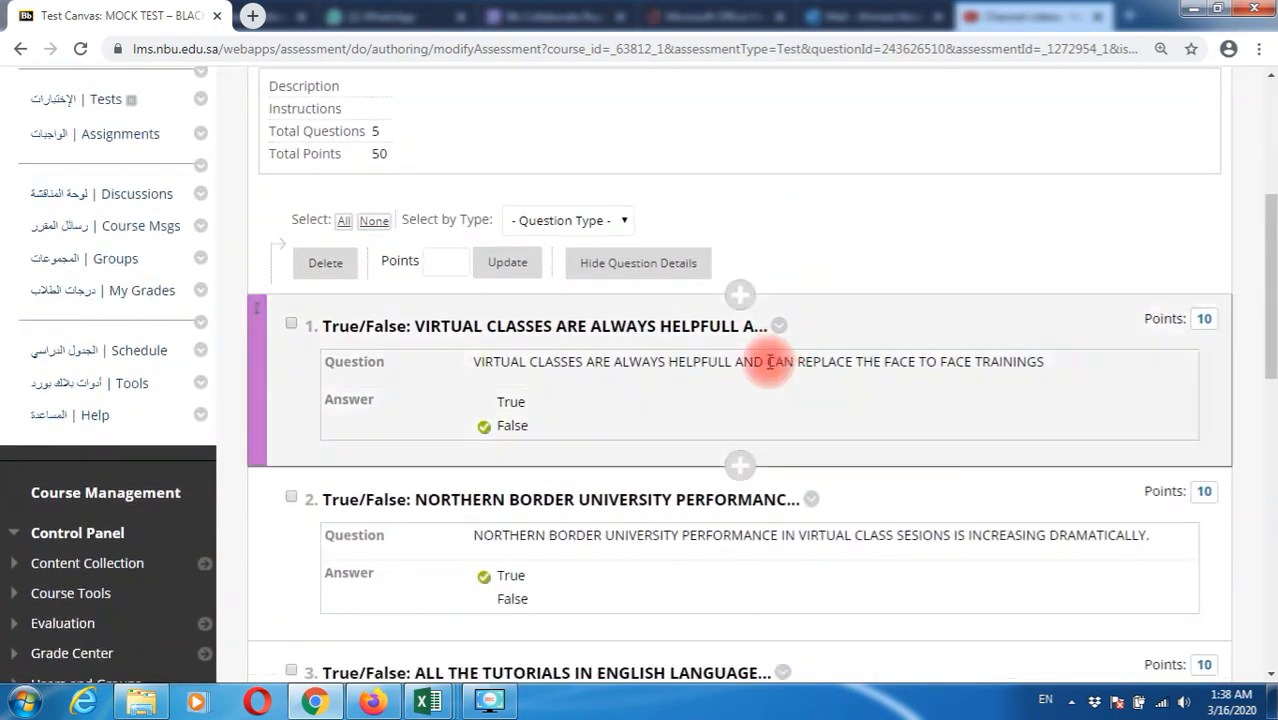
{"action": "scroll", "coordinate": [612, 410], "scroll_direction": "down", "scroll_amount": 1}
{"action": "scroll", "coordinate": [612, 410], "scroll_direction": "down", "scroll_amount": 2}
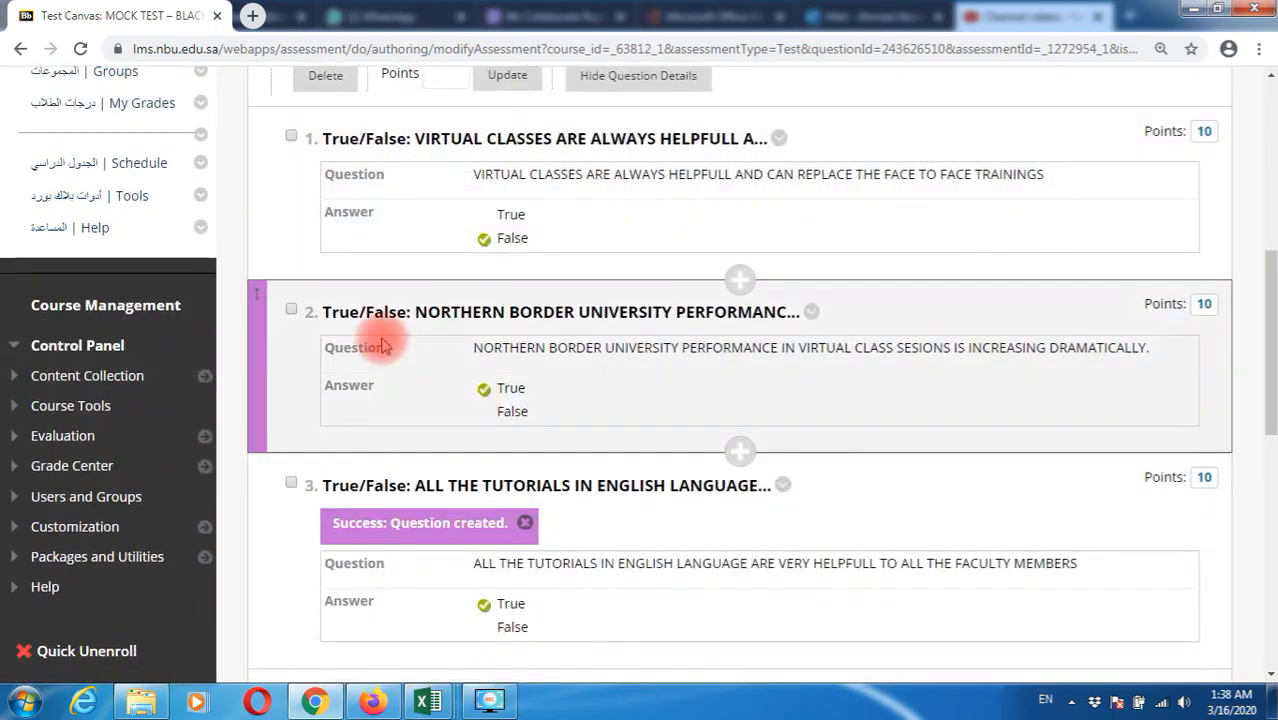
{"action": "scroll", "coordinate": [473, 498], "scroll_direction": "down", "scroll_amount": 8}
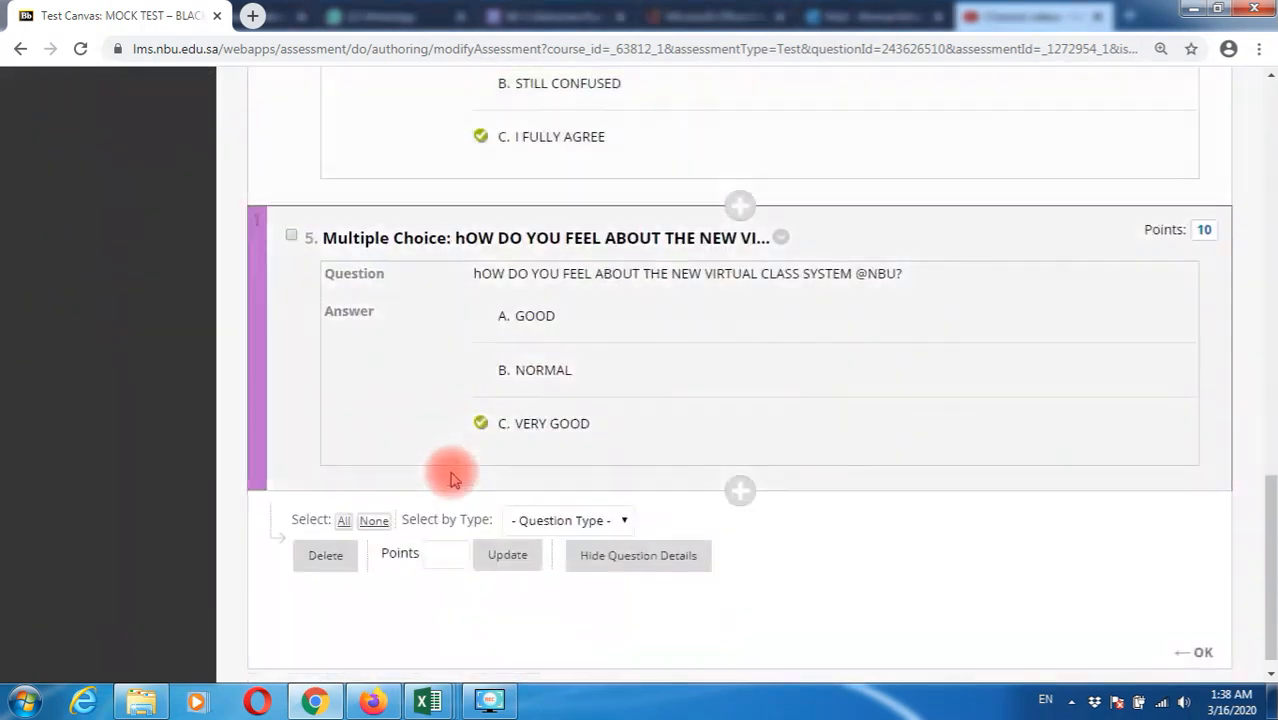
{"action": "scroll", "coordinate": [450, 478], "scroll_direction": "up", "scroll_amount": 2}
{"action": "scroll", "coordinate": [450, 470], "scroll_direction": "up", "scroll_amount": 12}
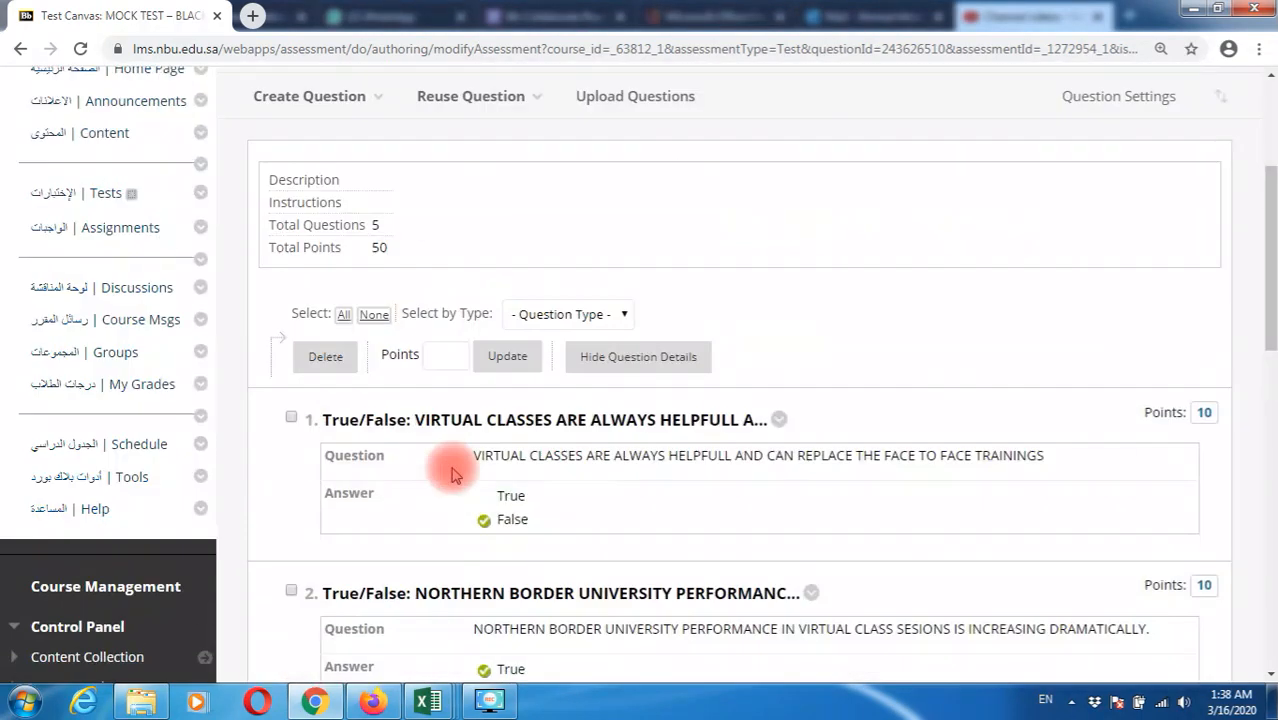
{"action": "scroll", "coordinate": [499, 477], "scroll_direction": "down", "scroll_amount": 3}
{"action": "scroll", "coordinate": [951, 541], "scroll_direction": "down", "scroll_amount": 2}
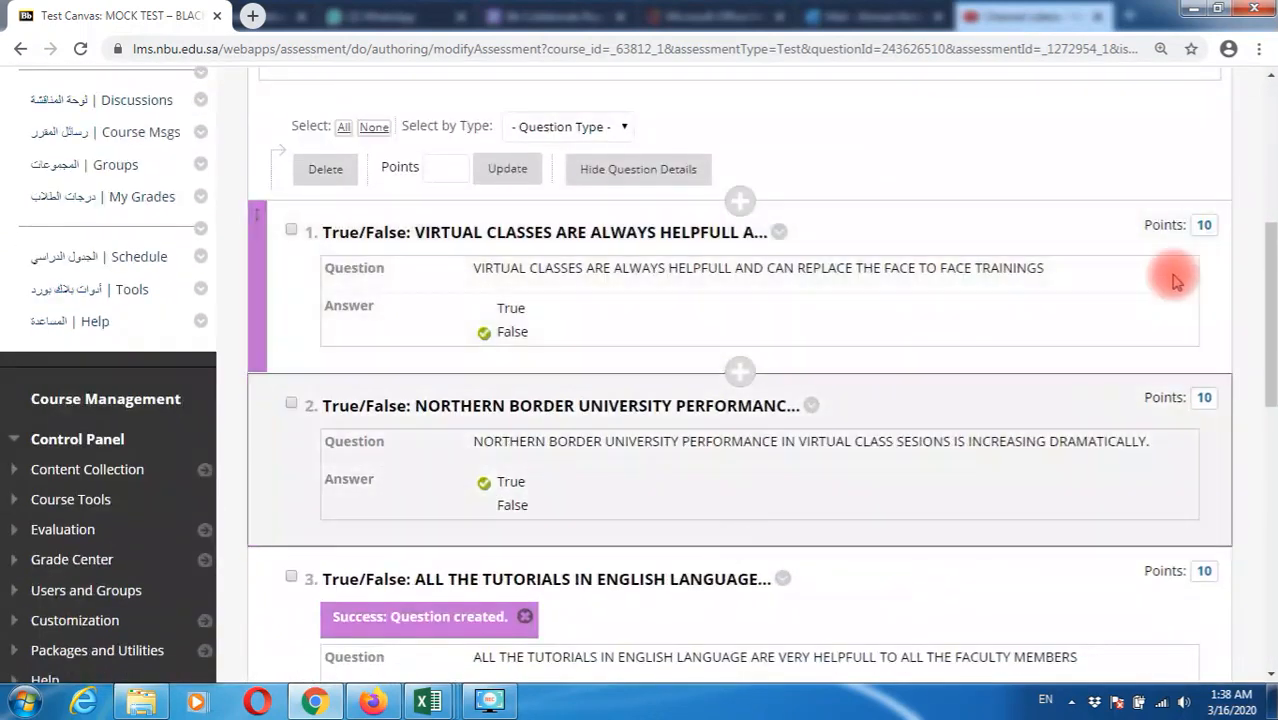
Change question 1's points from 10 to 2
{"action": "left_click", "coordinate": [1202, 229]}
{"action": "left_click_drag", "start_coordinate": [984, 235], "coordinate": [919, 233]}
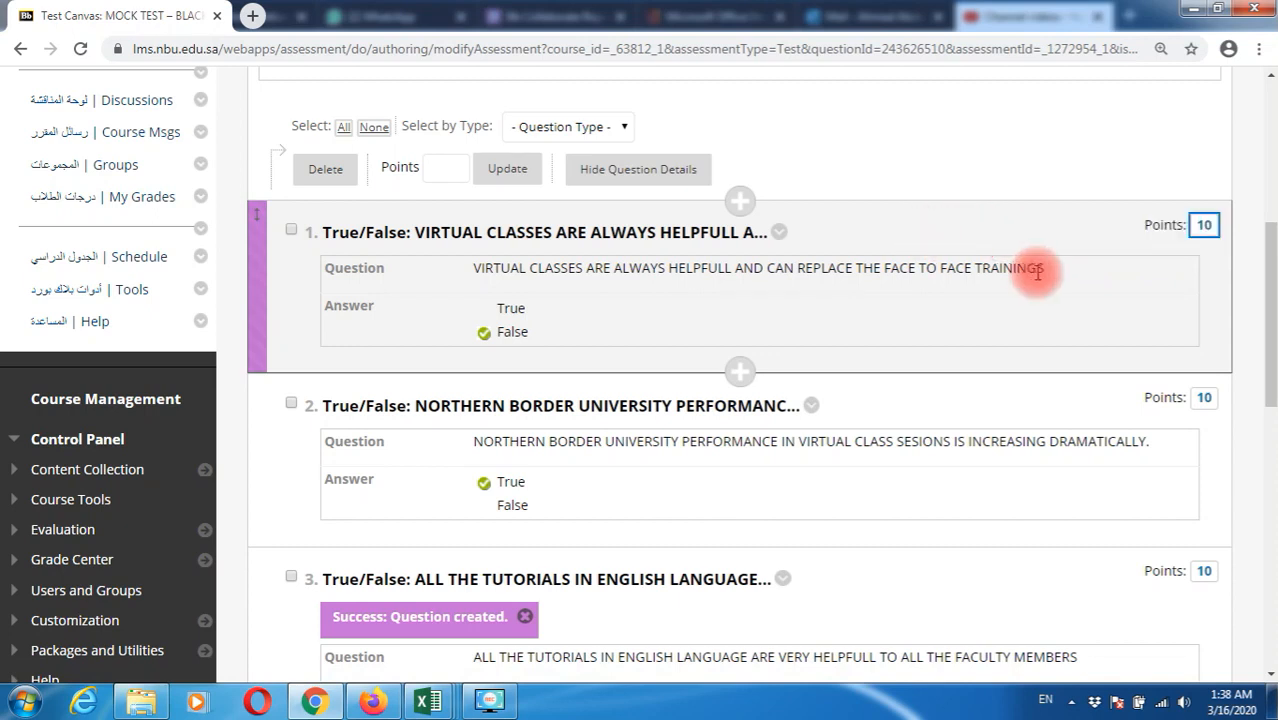
{"action": "left_click", "coordinate": [1204, 225]}
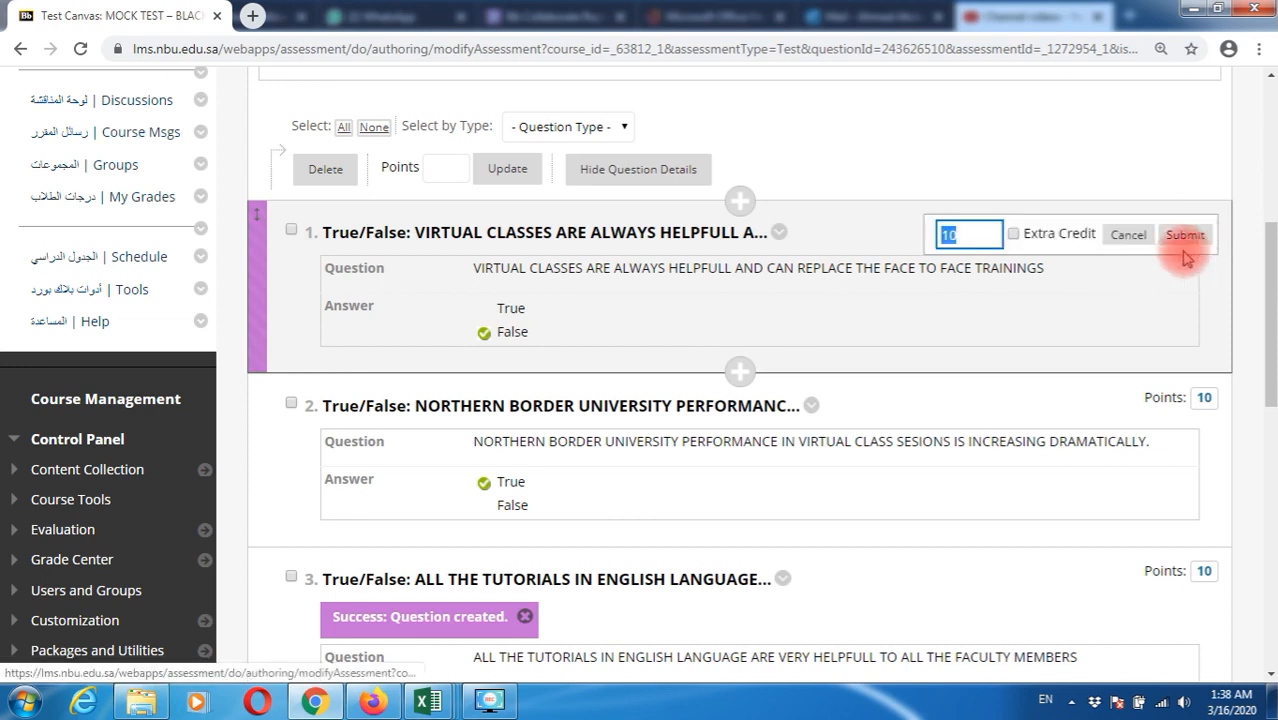
{"action": "type", "text": "2"}
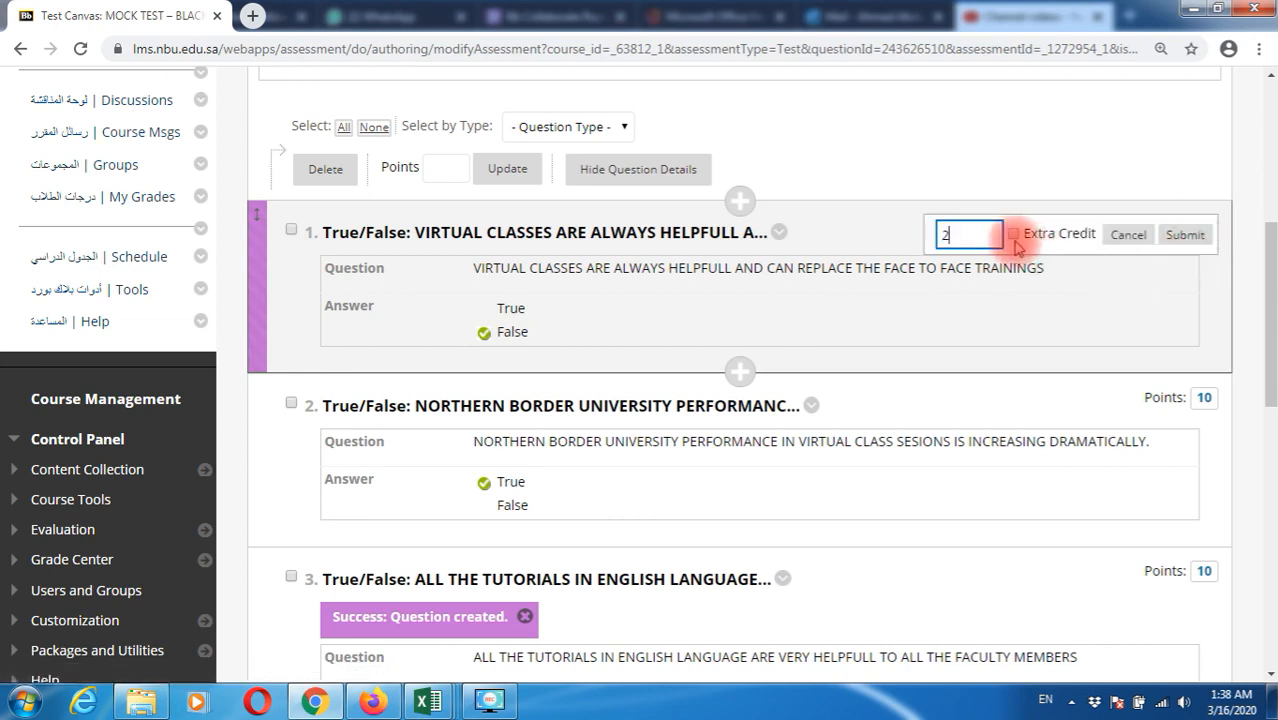
{"action": "left_click", "coordinate": [1204, 399]}
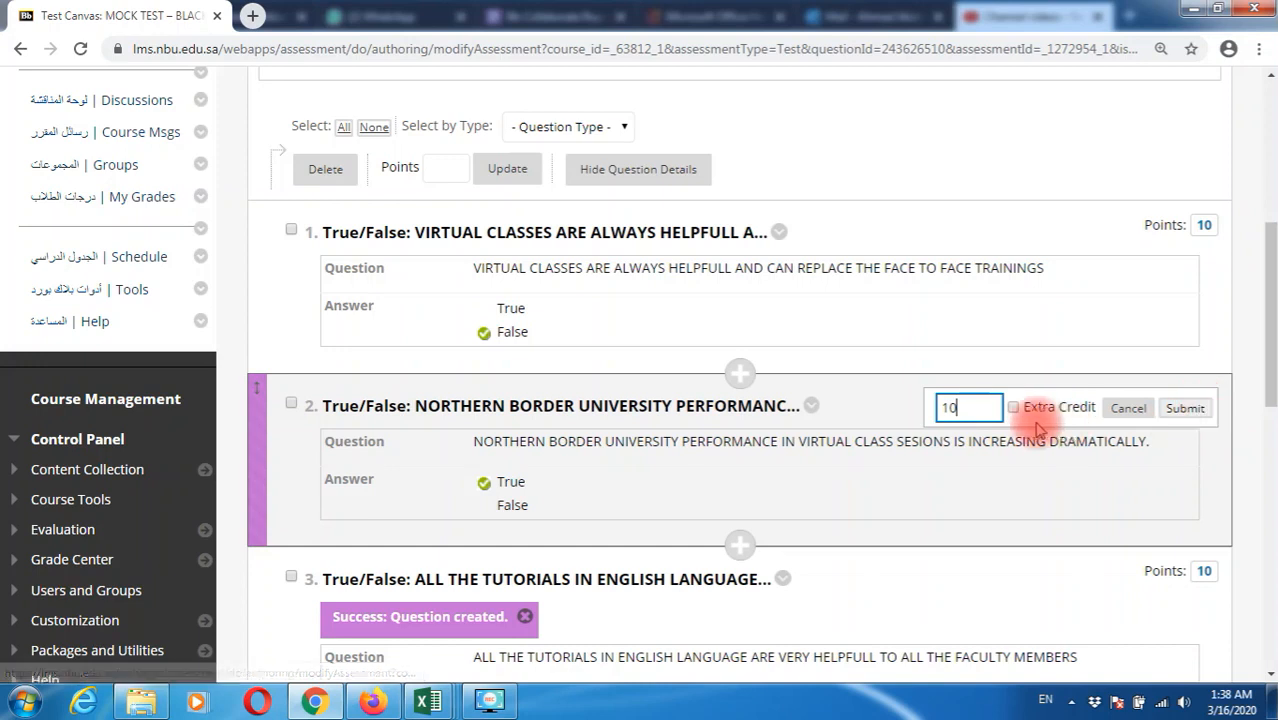
{"action": "key", "text": "Escape"}
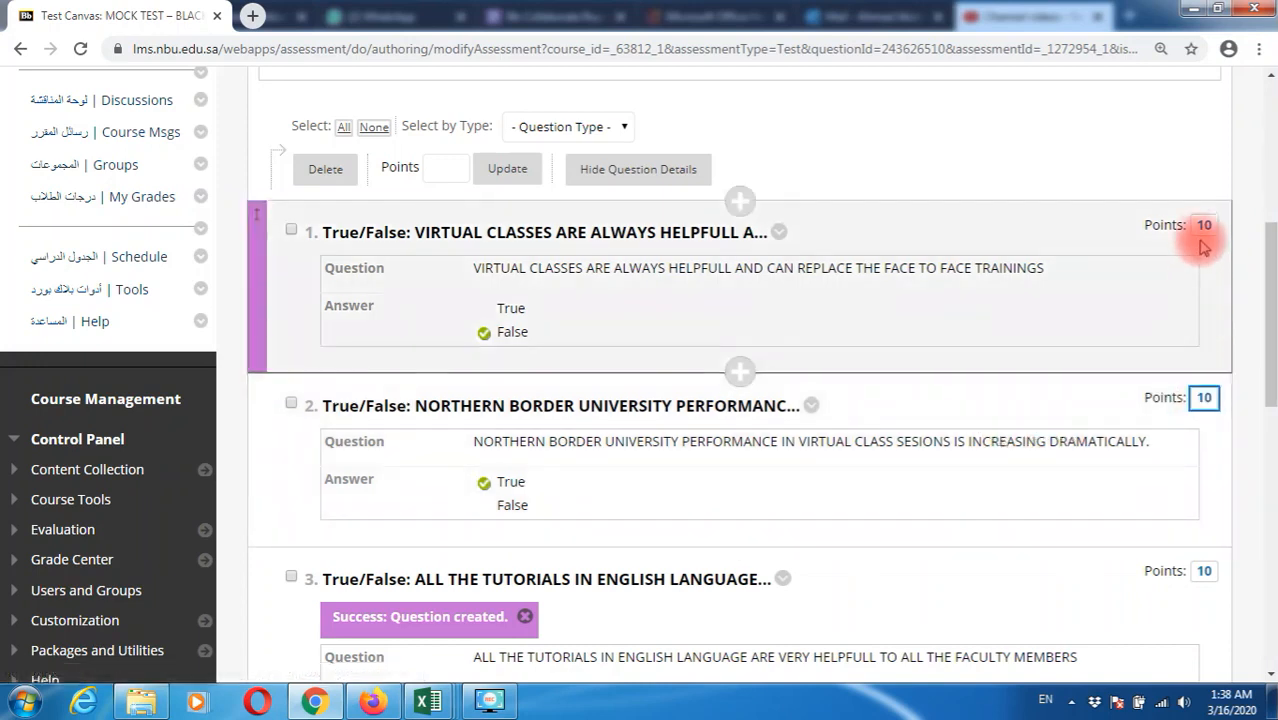
{"action": "left_click", "coordinate": [1201, 228]}
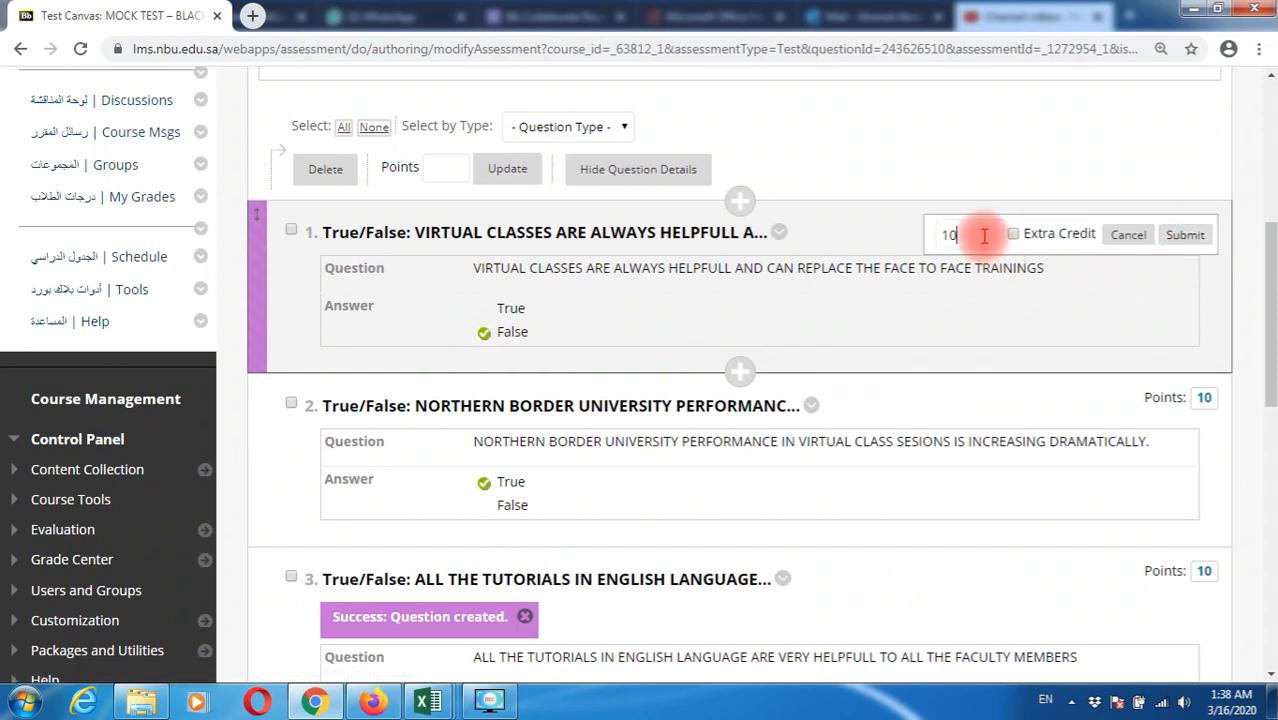
{"action": "key", "text": "Escape"}
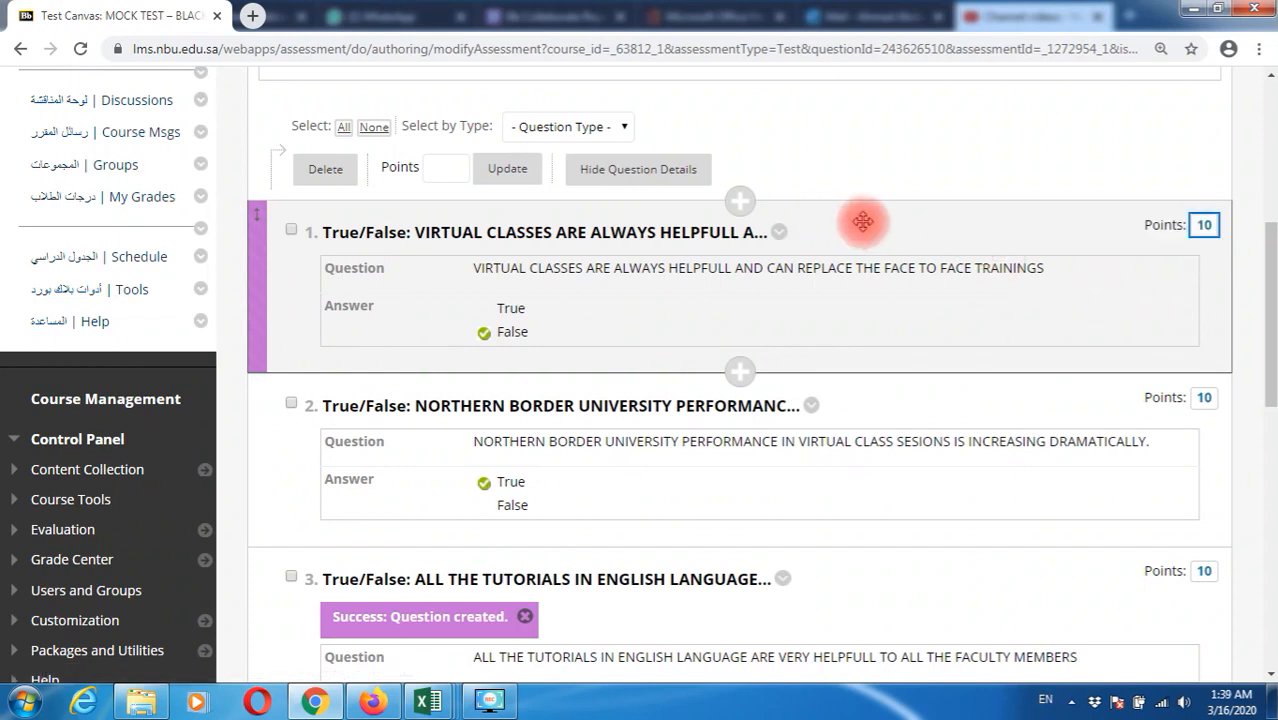
{"action": "left_click", "coordinate": [1203, 226]}
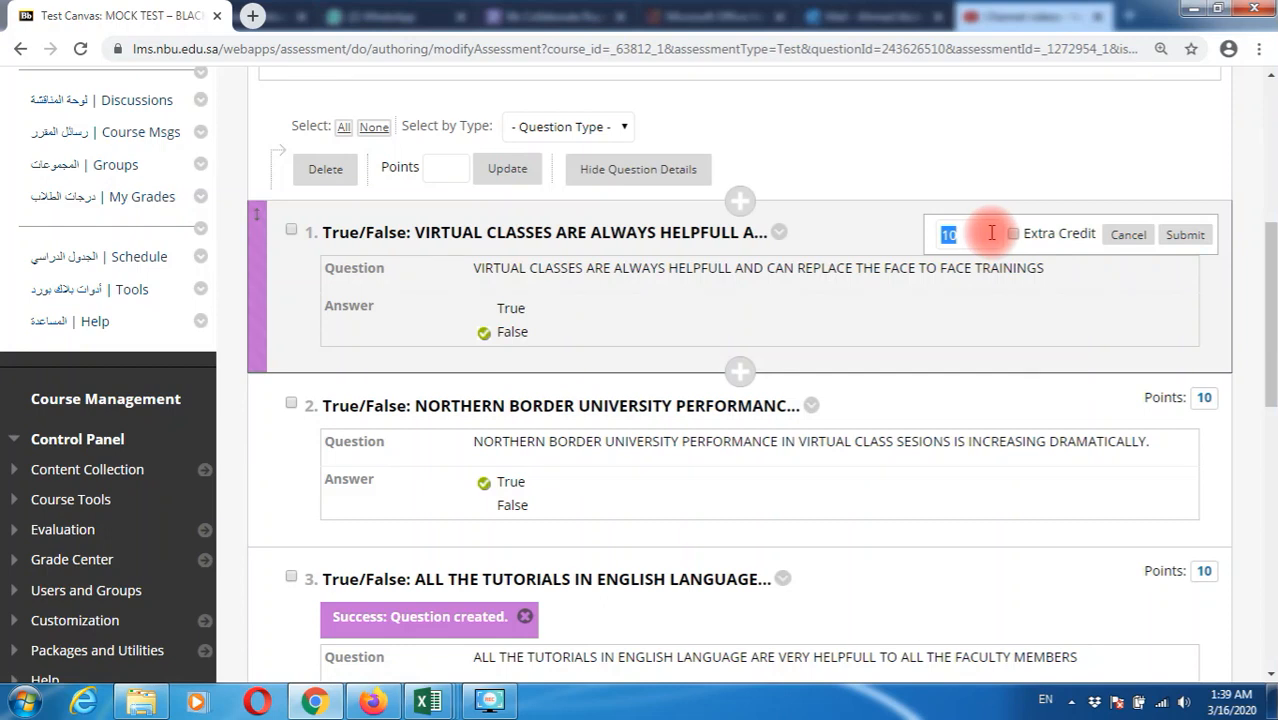
{"action": "type", "text": "2"}
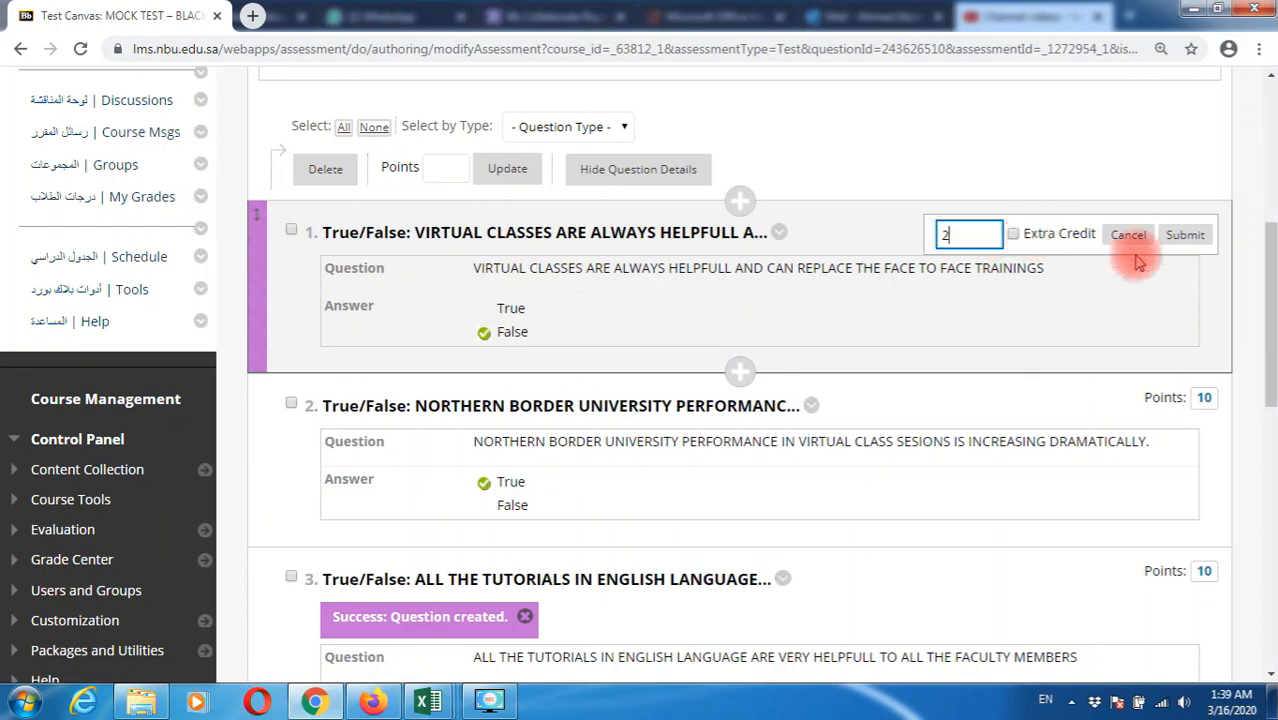
{"action": "left_click", "coordinate": [1180, 234]}
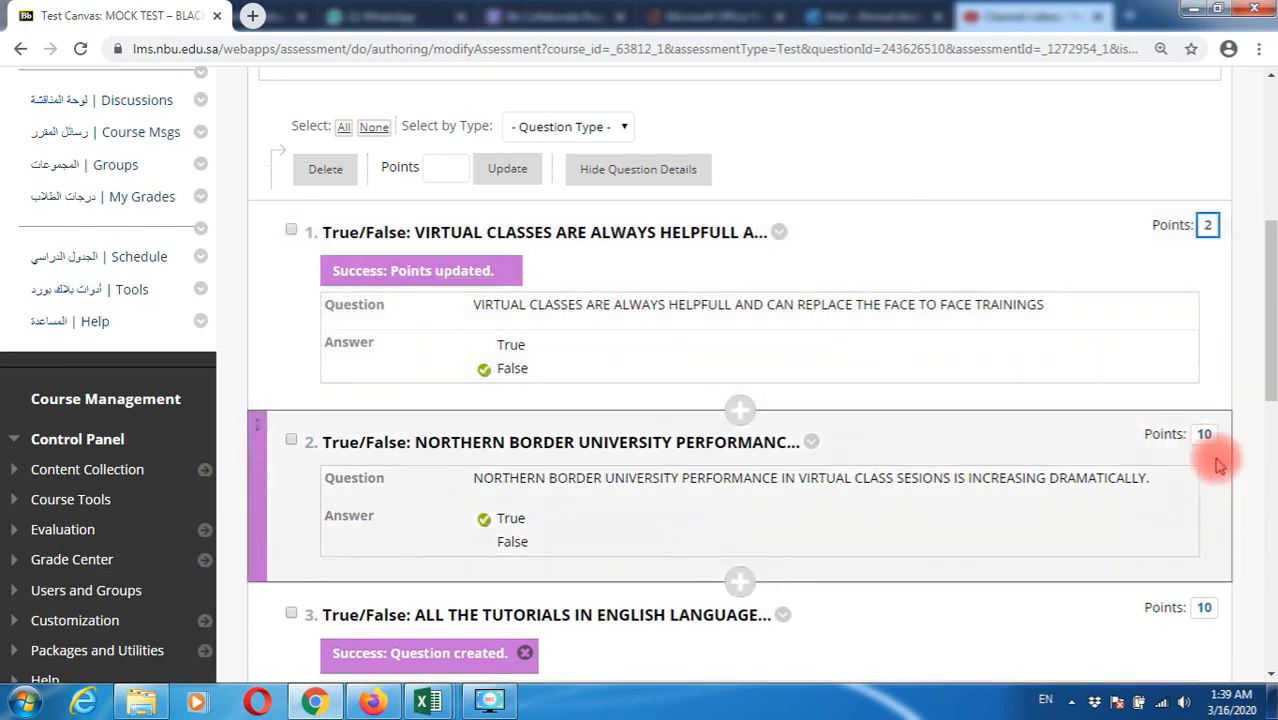
Change questions 2 and 3 to 2 points each
{"action": "left_click", "coordinate": [1204, 434]}
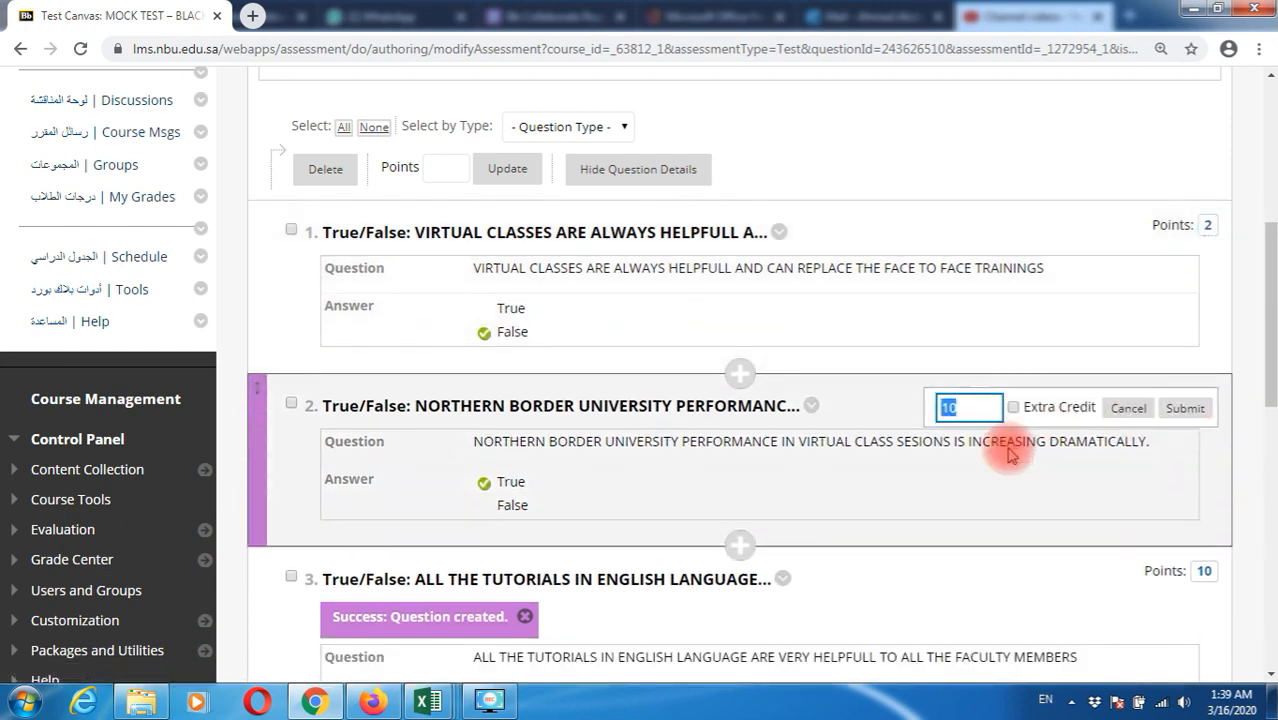
{"action": "type", "text": "2"}
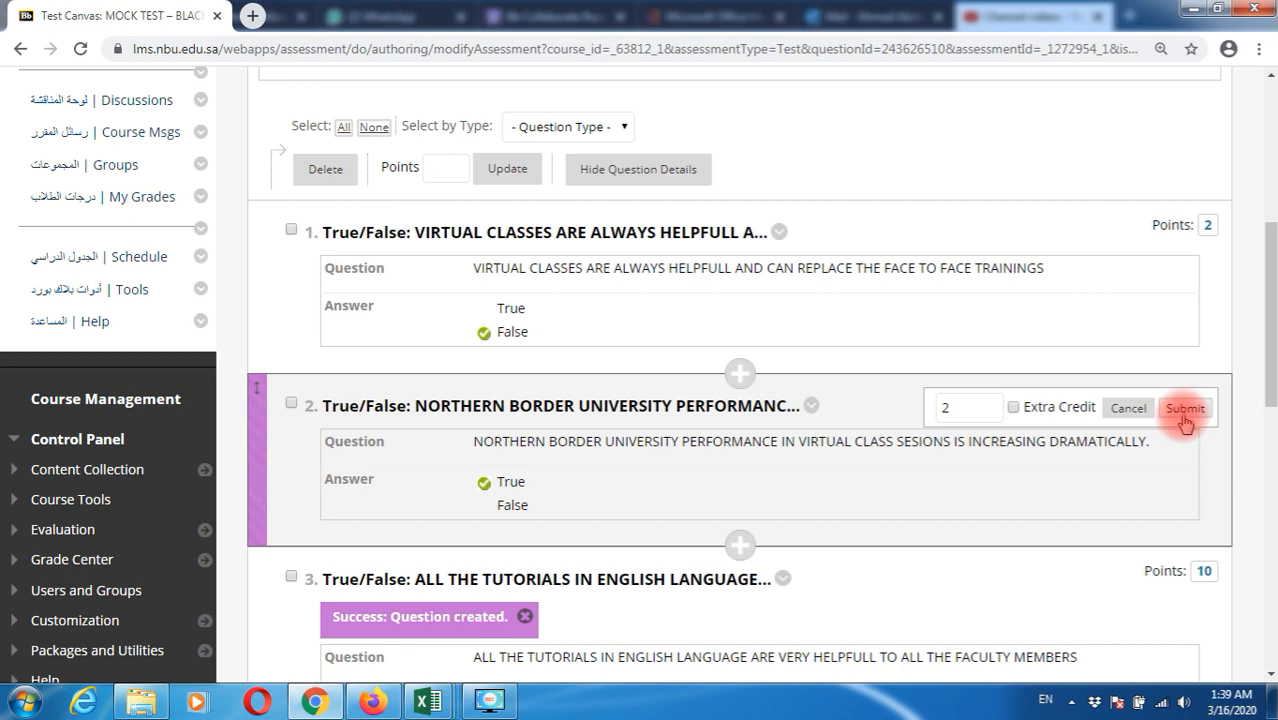
{"action": "left_click", "coordinate": [1184, 410]}
{"action": "scroll", "coordinate": [1175, 430], "scroll_direction": "down", "scroll_amount": 2}
{"action": "left_click", "coordinate": [1201, 420]}
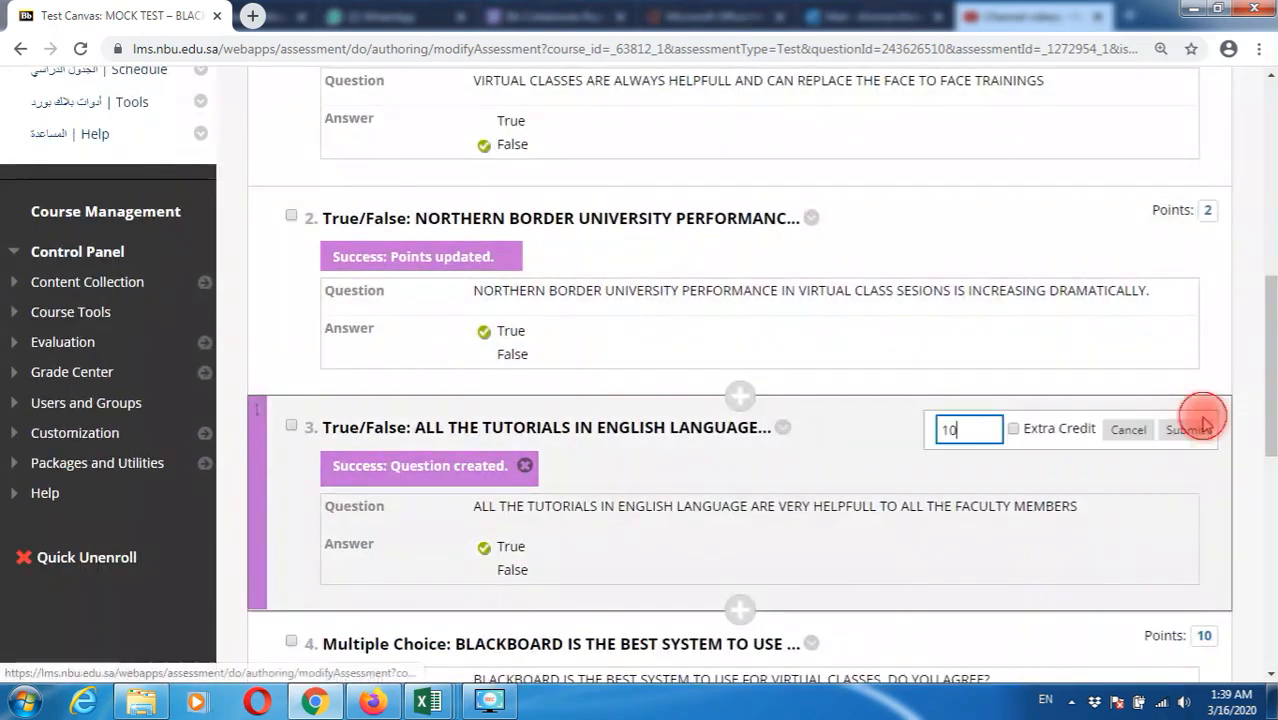
{"action": "left_click_drag", "start_coordinate": [967, 434], "coordinate": [909, 435]}
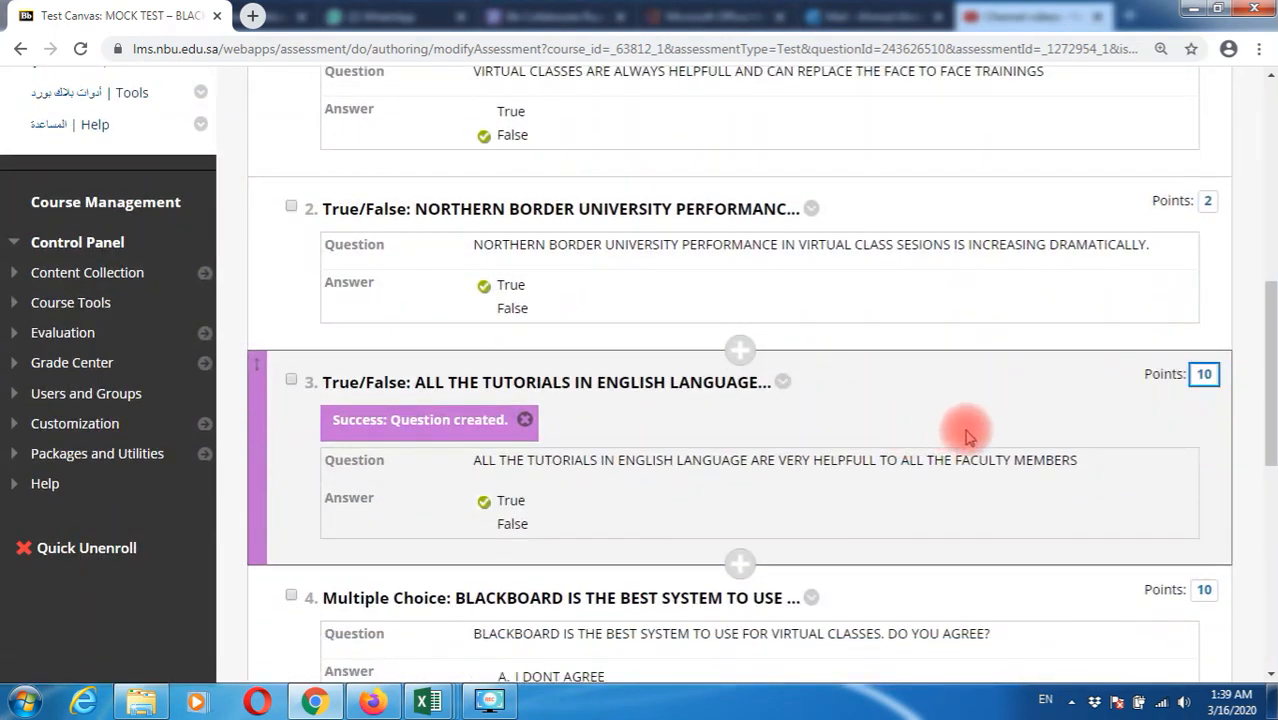
{"action": "left_click", "coordinate": [1204, 376]}
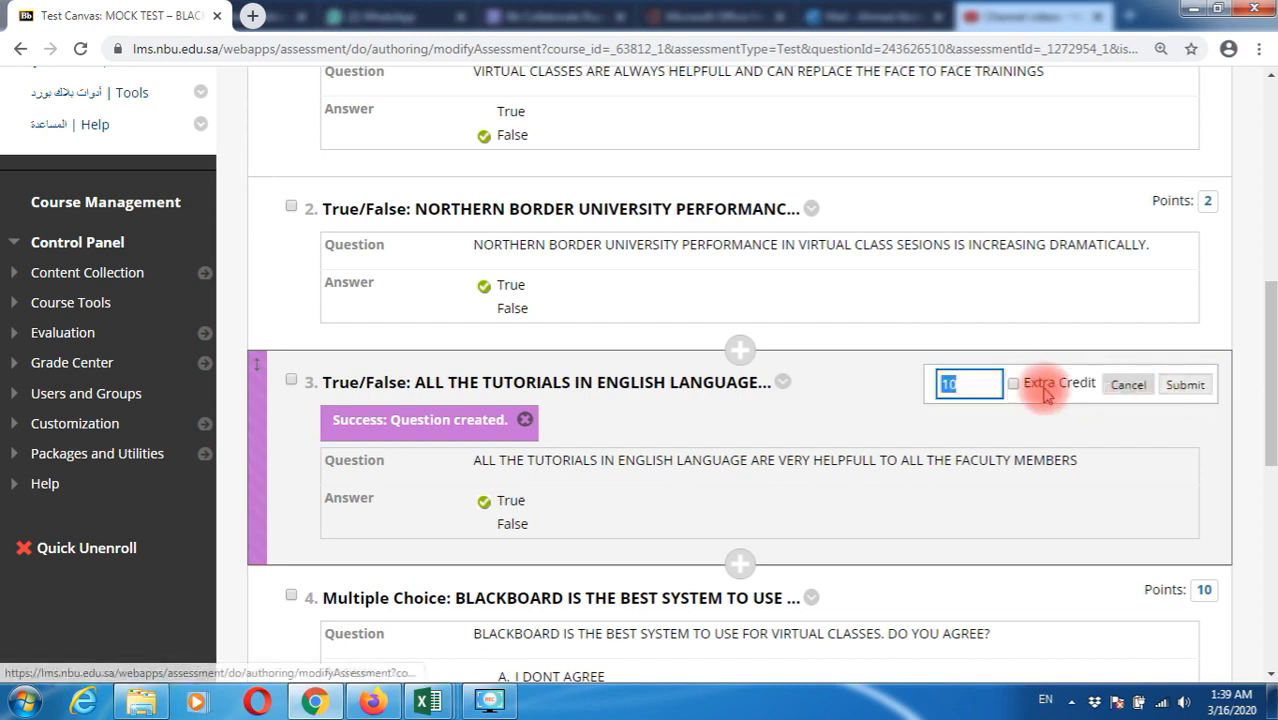
{"action": "type", "text": "2"}
{"action": "left_click", "coordinate": [1185, 385]}
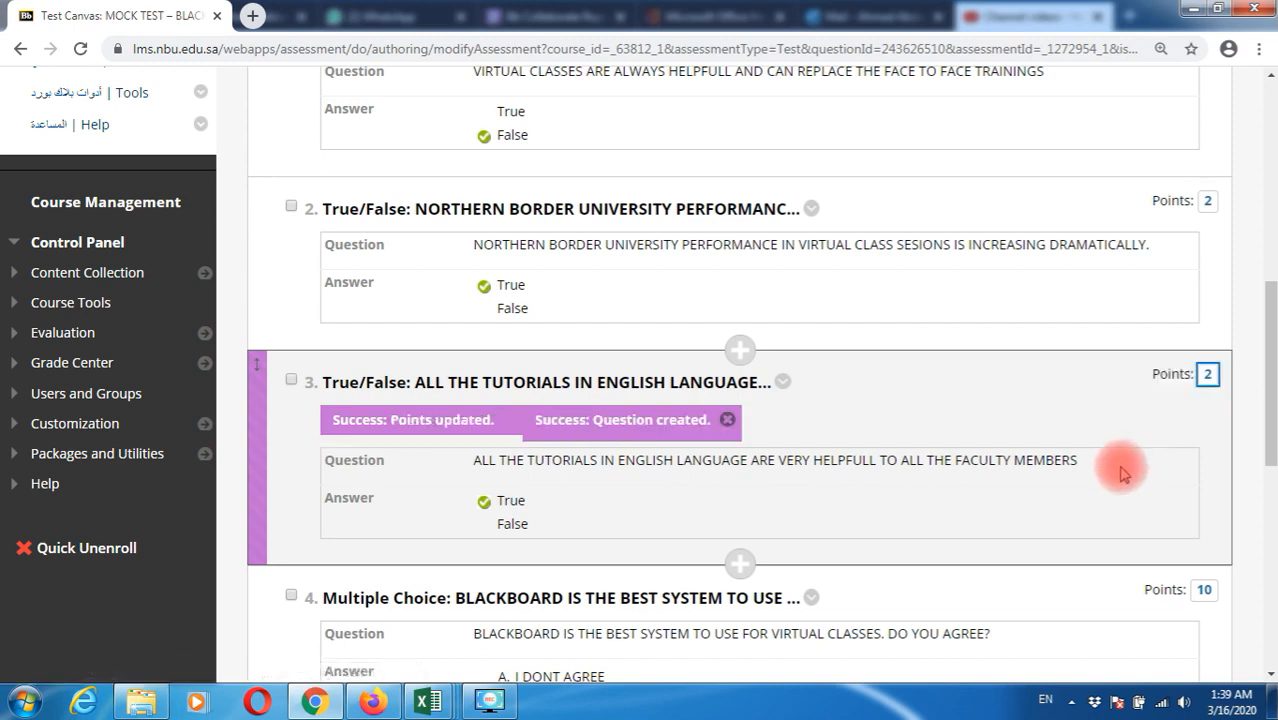
Change questions 4 and 5 to 2 points each
{"action": "scroll", "coordinate": [1121, 471], "scroll_direction": "down", "scroll_amount": 1}
{"action": "left_click", "coordinate": [1205, 497]}
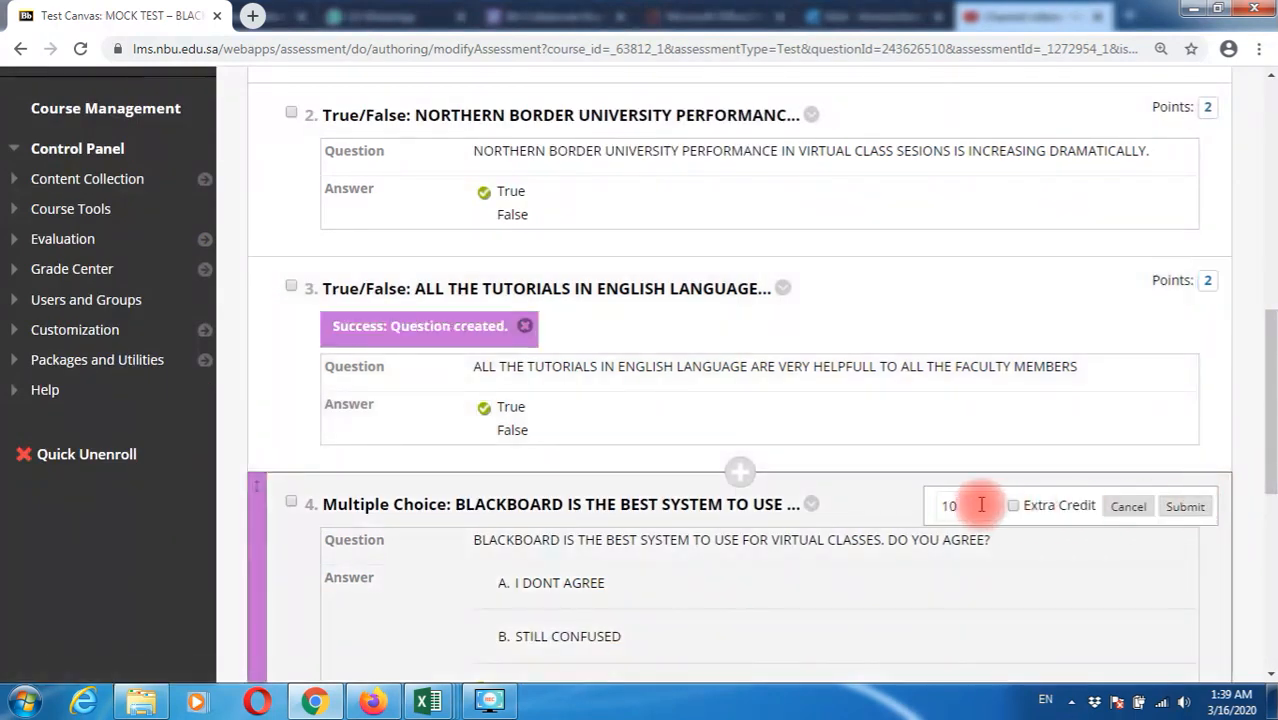
{"action": "scroll", "coordinate": [940, 510], "scroll_direction": "up", "scroll_amount": 1}
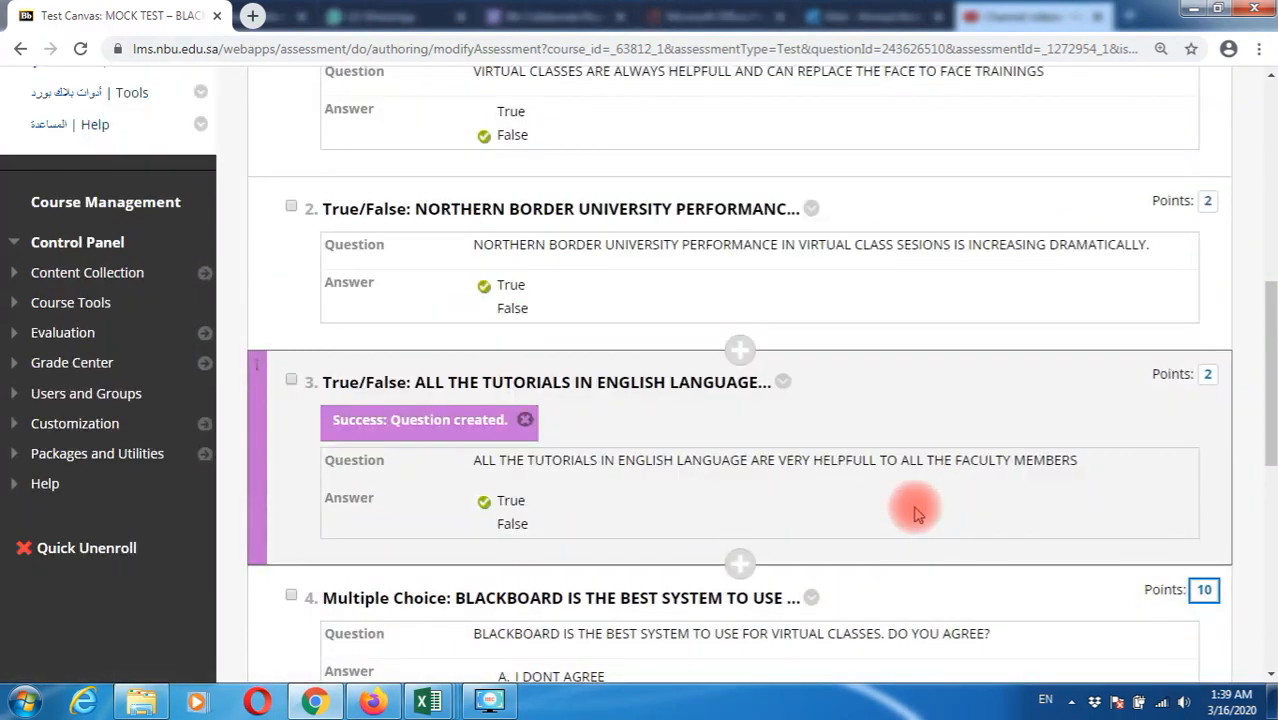
{"action": "left_click", "coordinate": [1204, 590]}
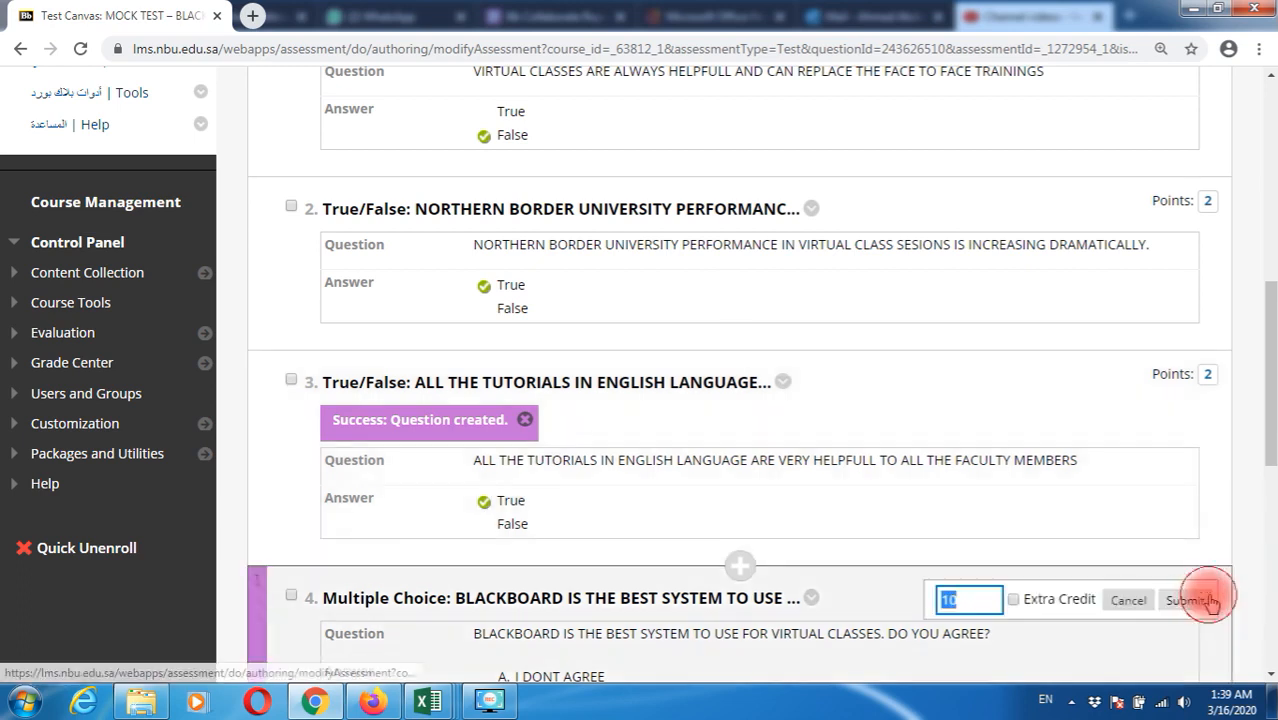
{"action": "type", "text": "2"}
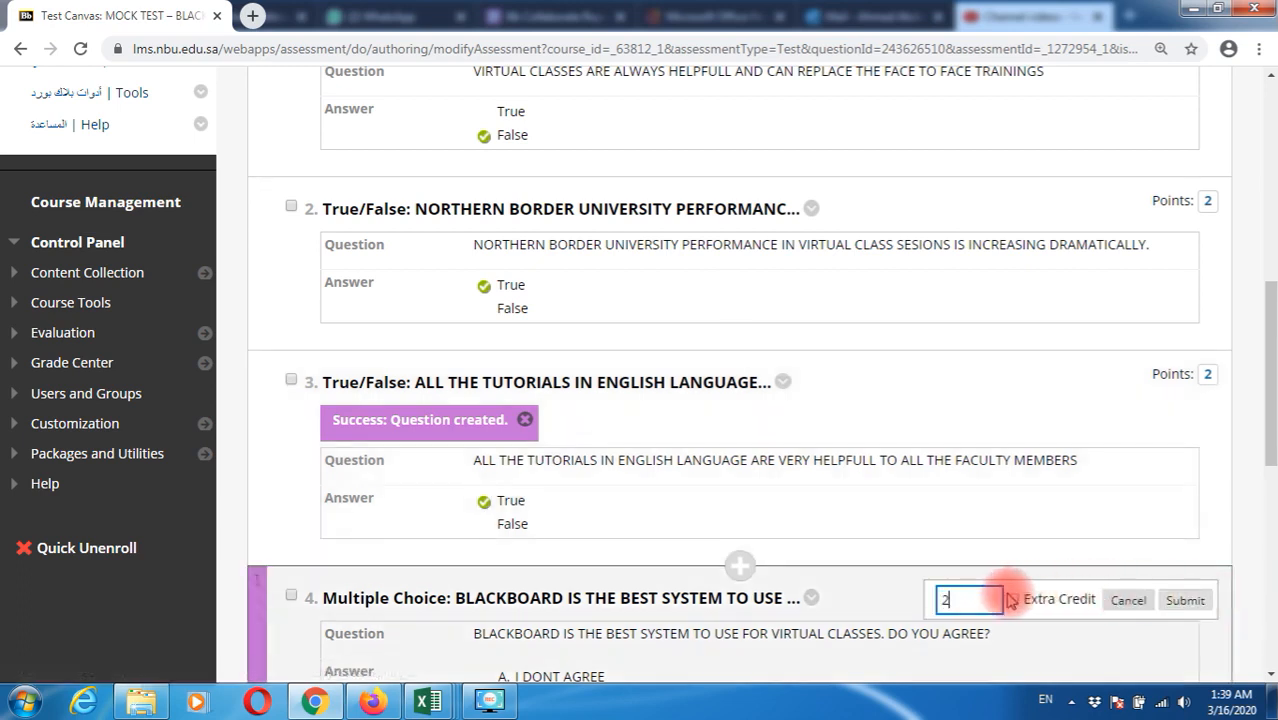
{"action": "left_click", "coordinate": [1185, 601]}
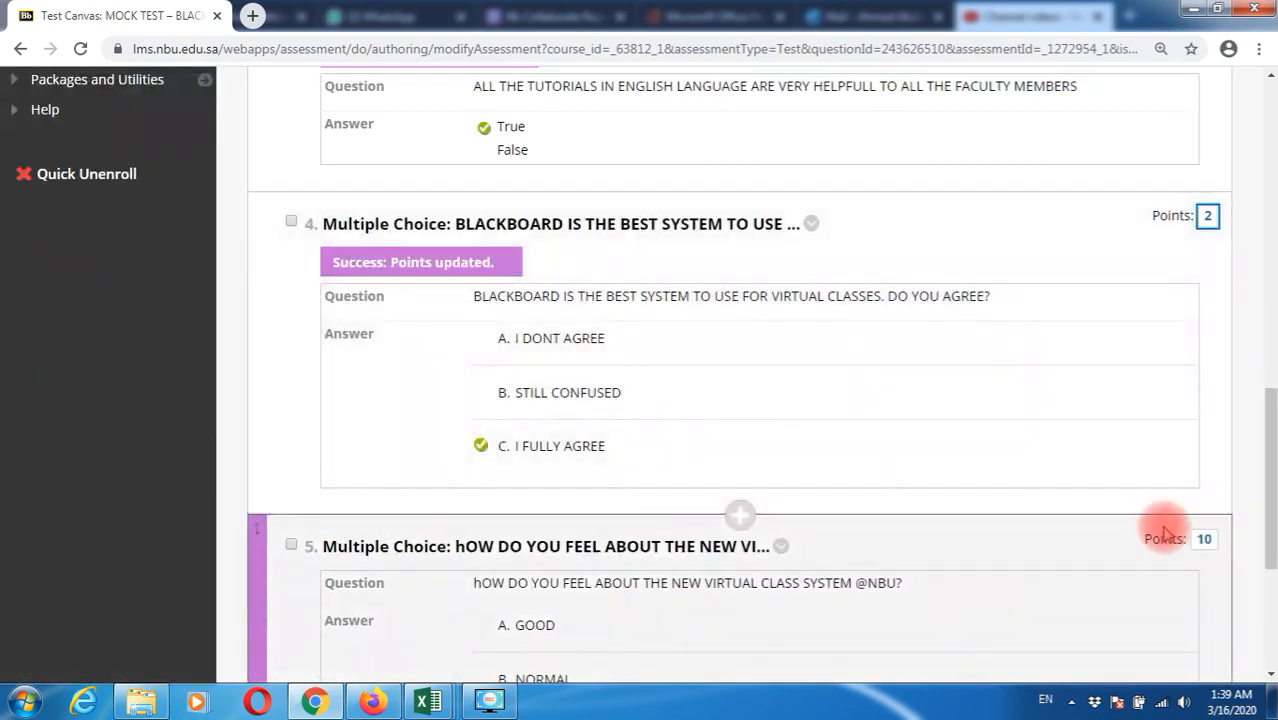
{"action": "scroll", "coordinate": [1165, 535], "scroll_direction": "down", "scroll_amount": 1}
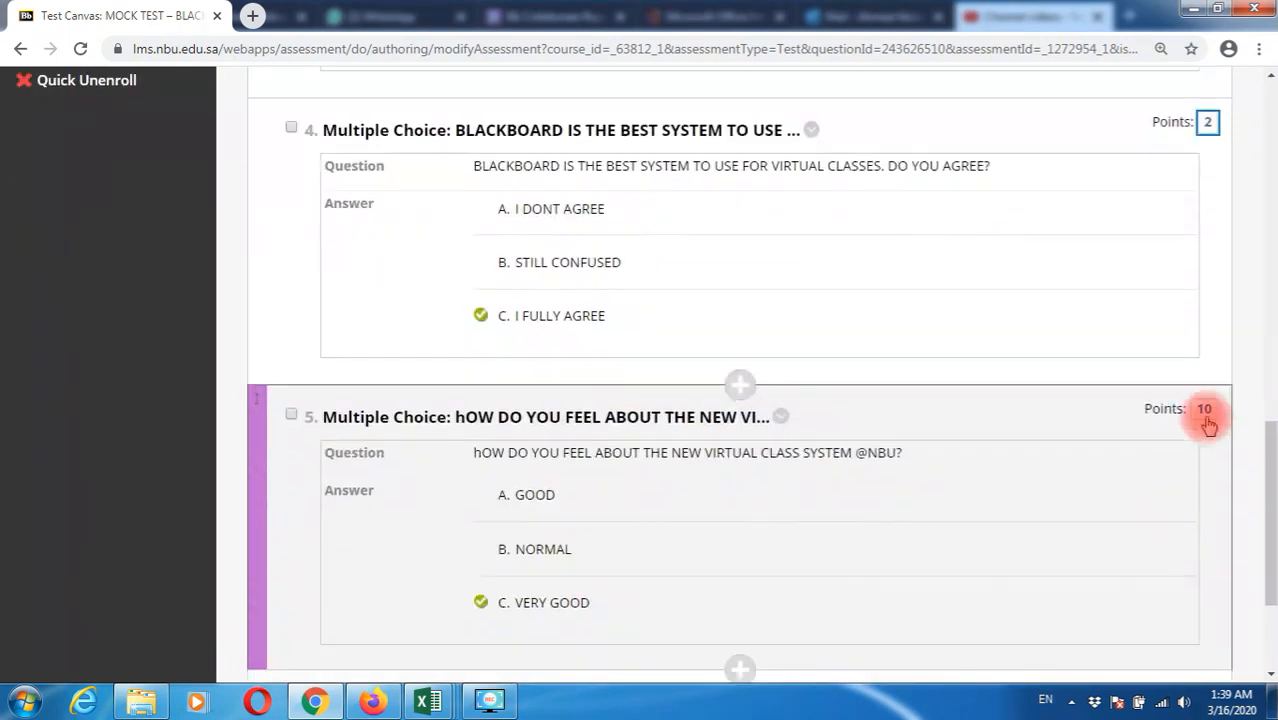
{"action": "left_click", "coordinate": [1204, 410]}
{"action": "left_click", "coordinate": [1188, 419]}
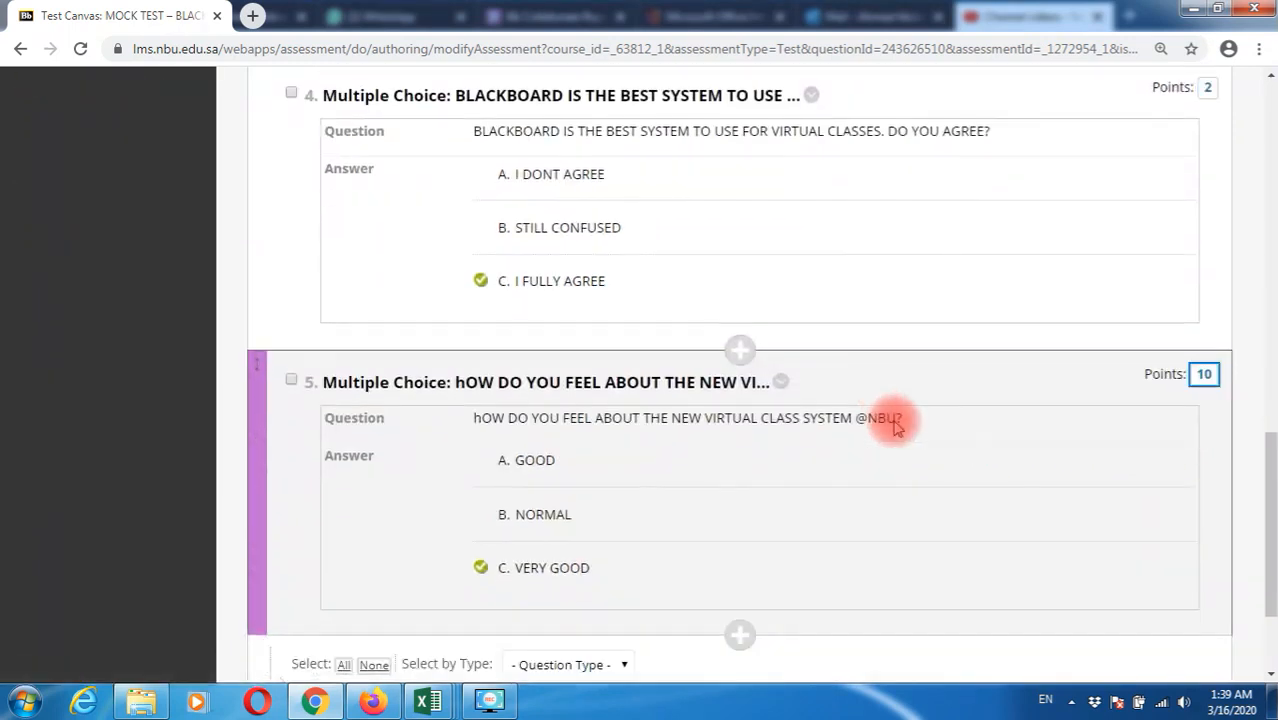
{"action": "left_click", "coordinate": [1204, 376]}
{"action": "type", "text": "2"}
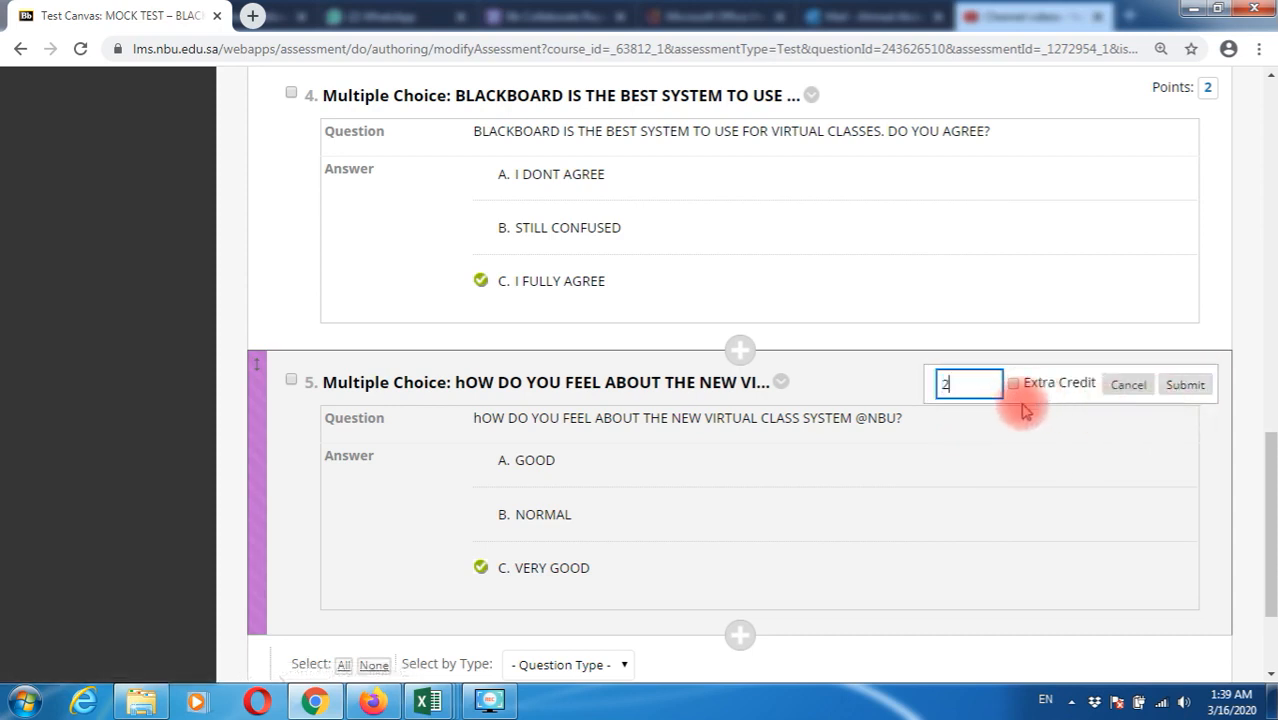
{"action": "left_click", "coordinate": [1186, 387]}
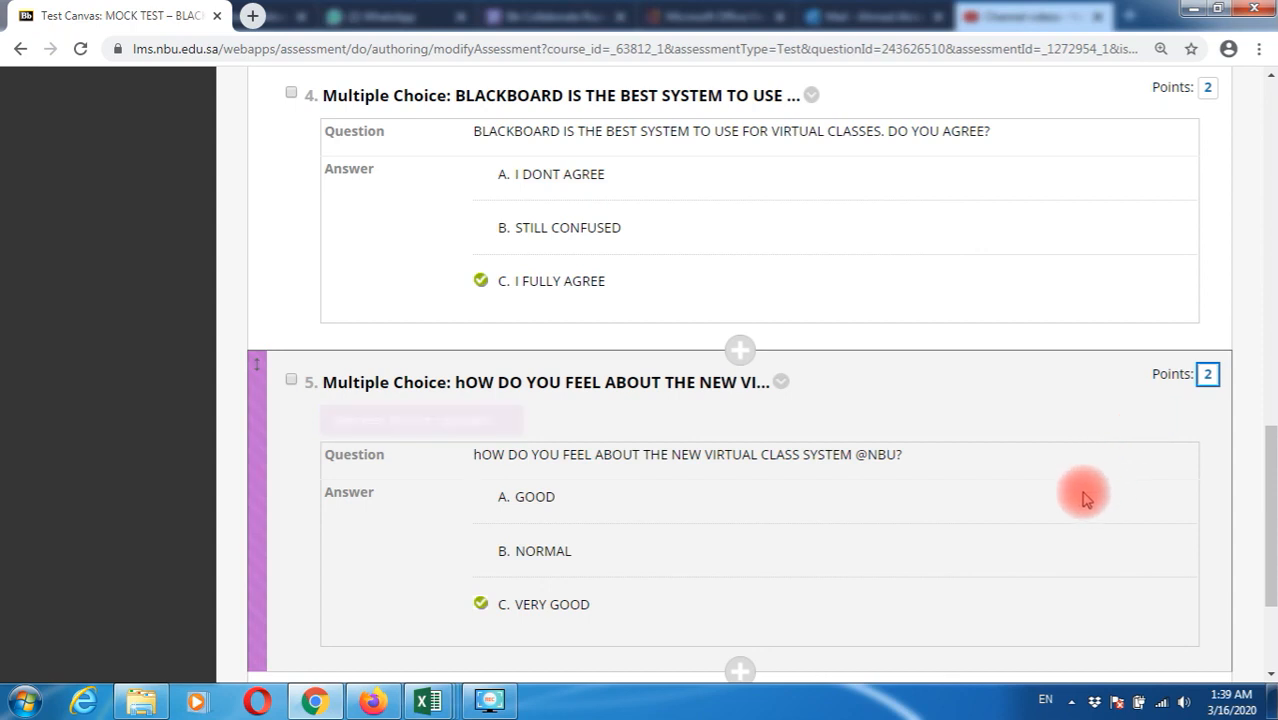
{"action": "scroll", "coordinate": [1085, 497], "scroll_direction": "down", "scroll_amount": 3}
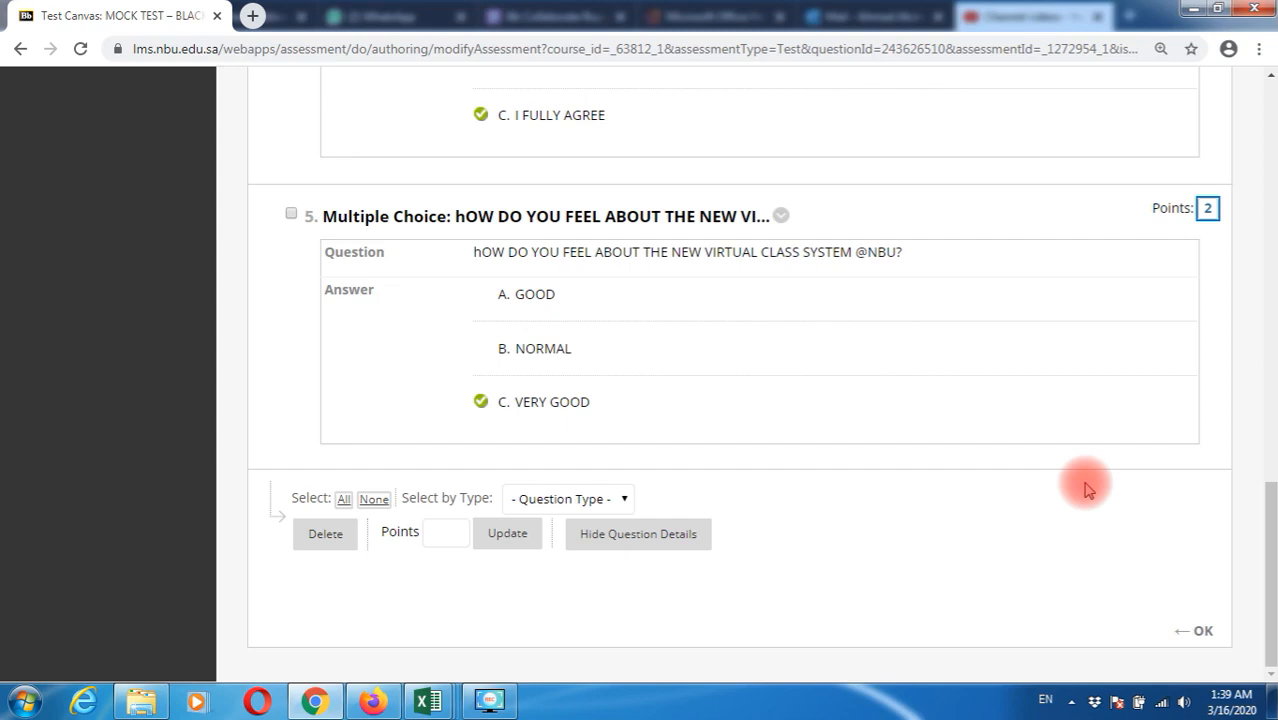
{"action": "scroll", "coordinate": [1062, 440], "scroll_direction": "up", "scroll_amount": 2}
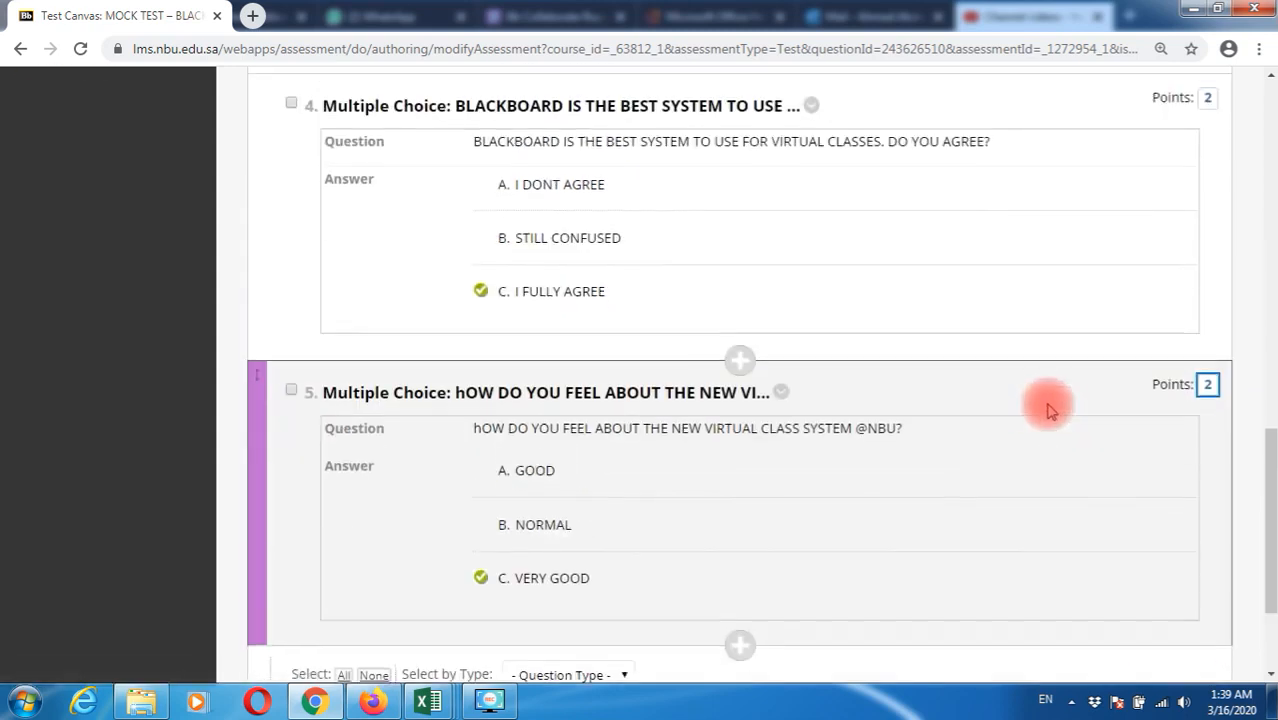
{"action": "scroll", "coordinate": [1050, 410], "scroll_direction": "up", "scroll_amount": 5}
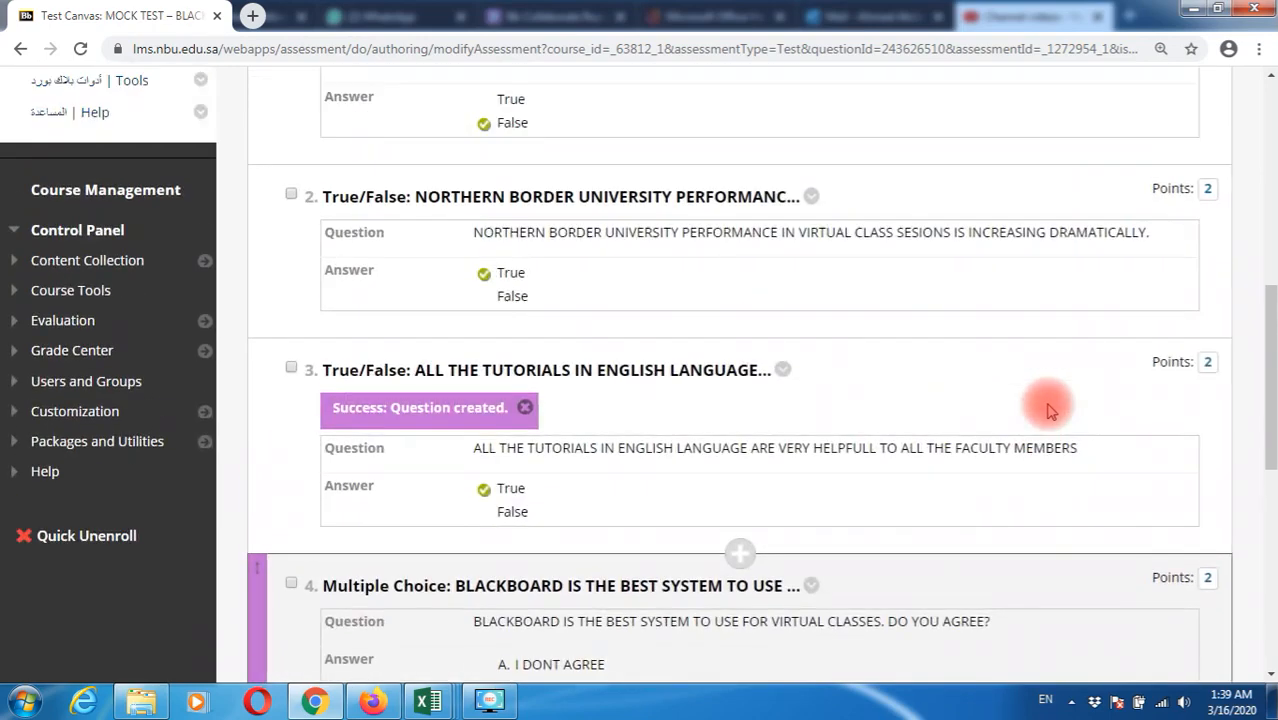
{"action": "scroll", "coordinate": [1050, 410], "scroll_direction": "up", "scroll_amount": 2}
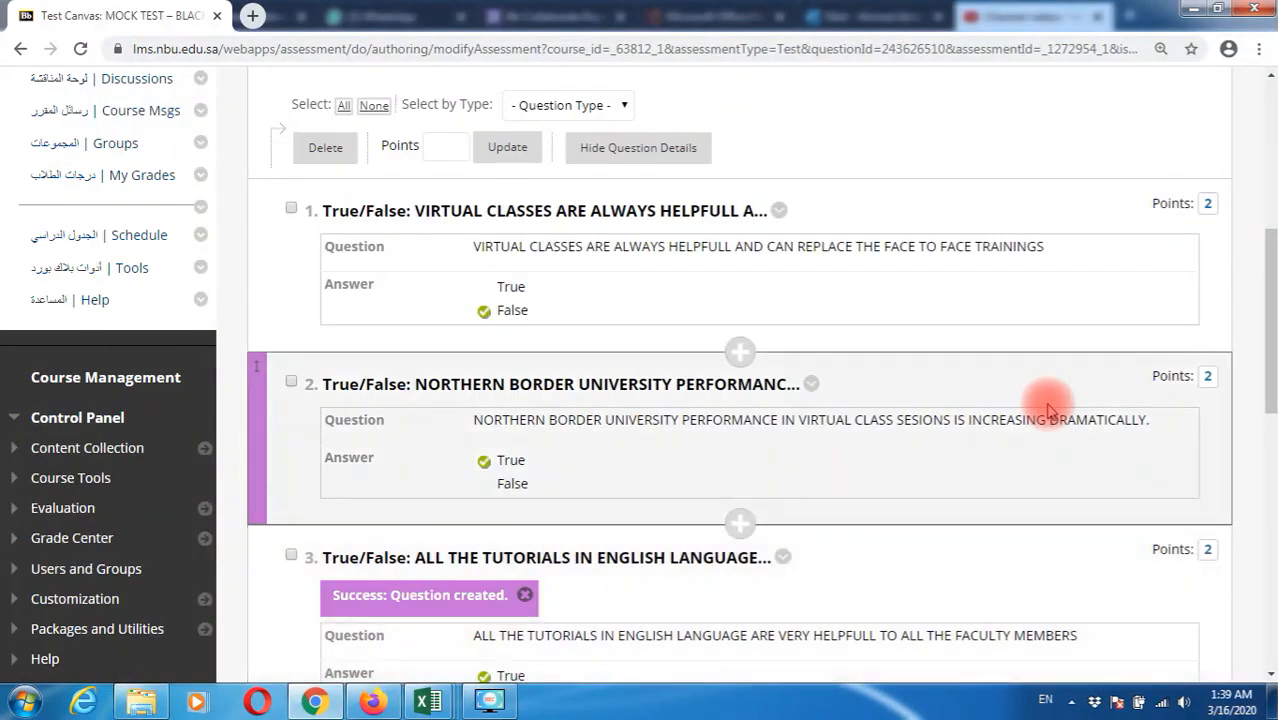
{"action": "scroll", "coordinate": [1050, 410], "scroll_direction": "down", "scroll_amount": 10}
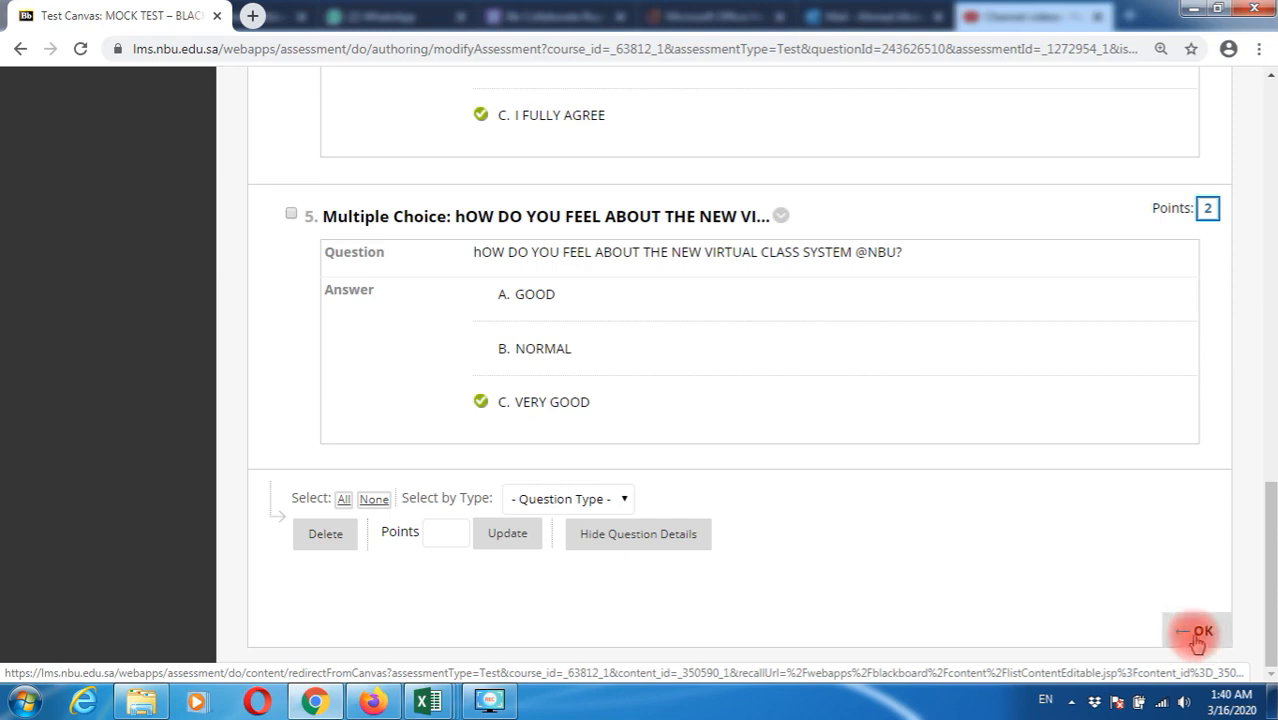
Finish the Test Canvas, select MOCK TEST as the existing test, and add it to the course
{"action": "left_click", "coordinate": [1204, 640]}
{"action": "scroll", "coordinate": [509, 398], "scroll_direction": "down", "scroll_amount": 1}
{"action": "scroll", "coordinate": [548, 390], "scroll_direction": "down", "scroll_amount": 2}
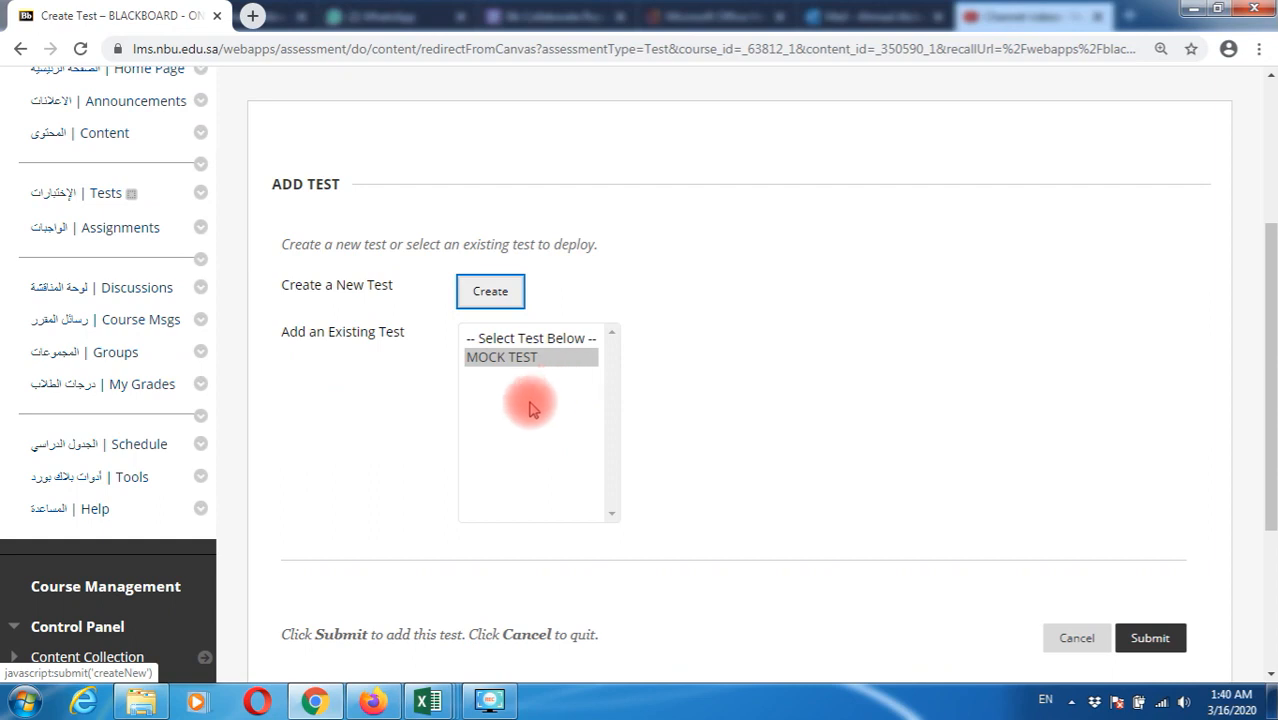
{"action": "left_click", "coordinate": [493, 375]}
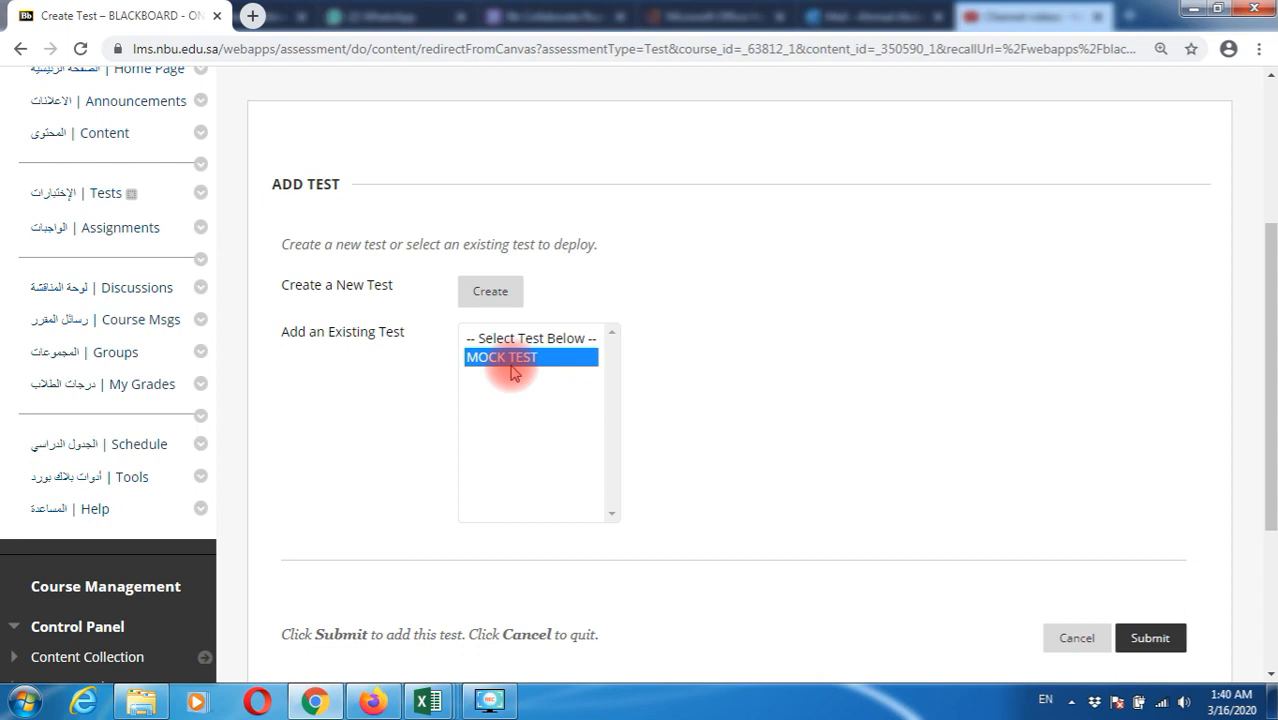
{"action": "left_click", "coordinate": [1150, 640]}
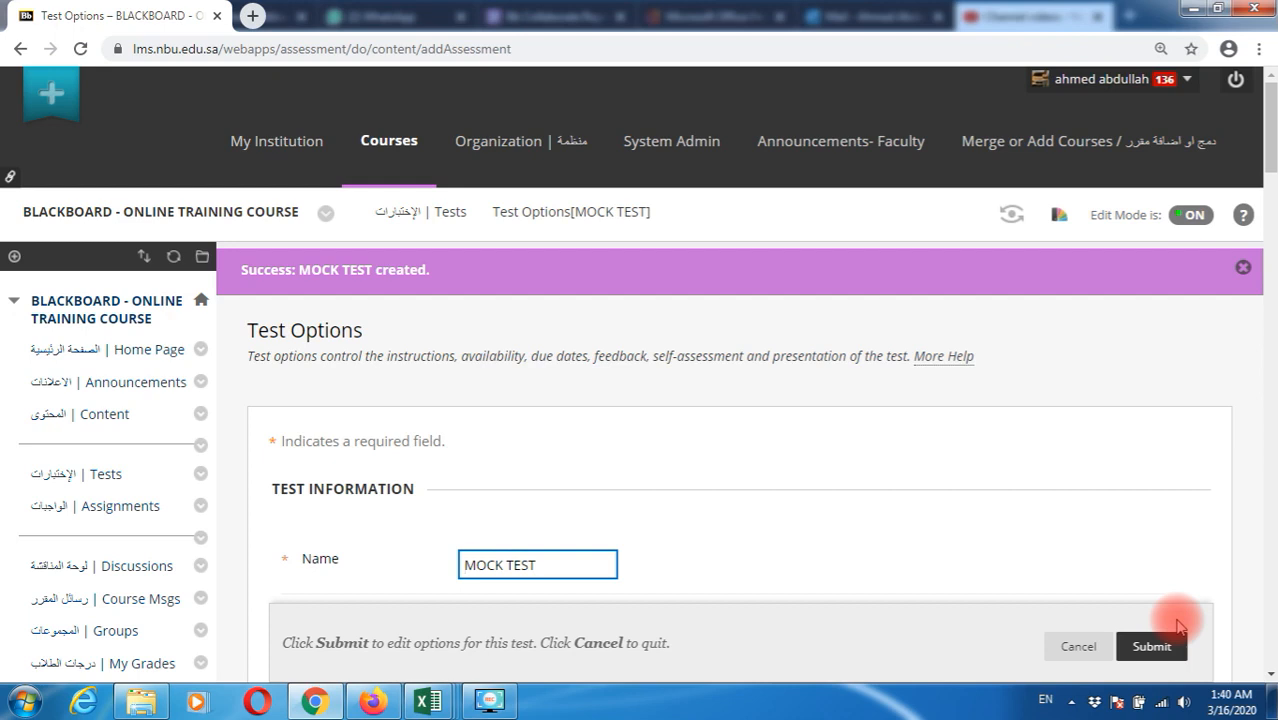
{"action": "scroll", "coordinate": [1165, 615], "scroll_direction": "down", "scroll_amount": 3}
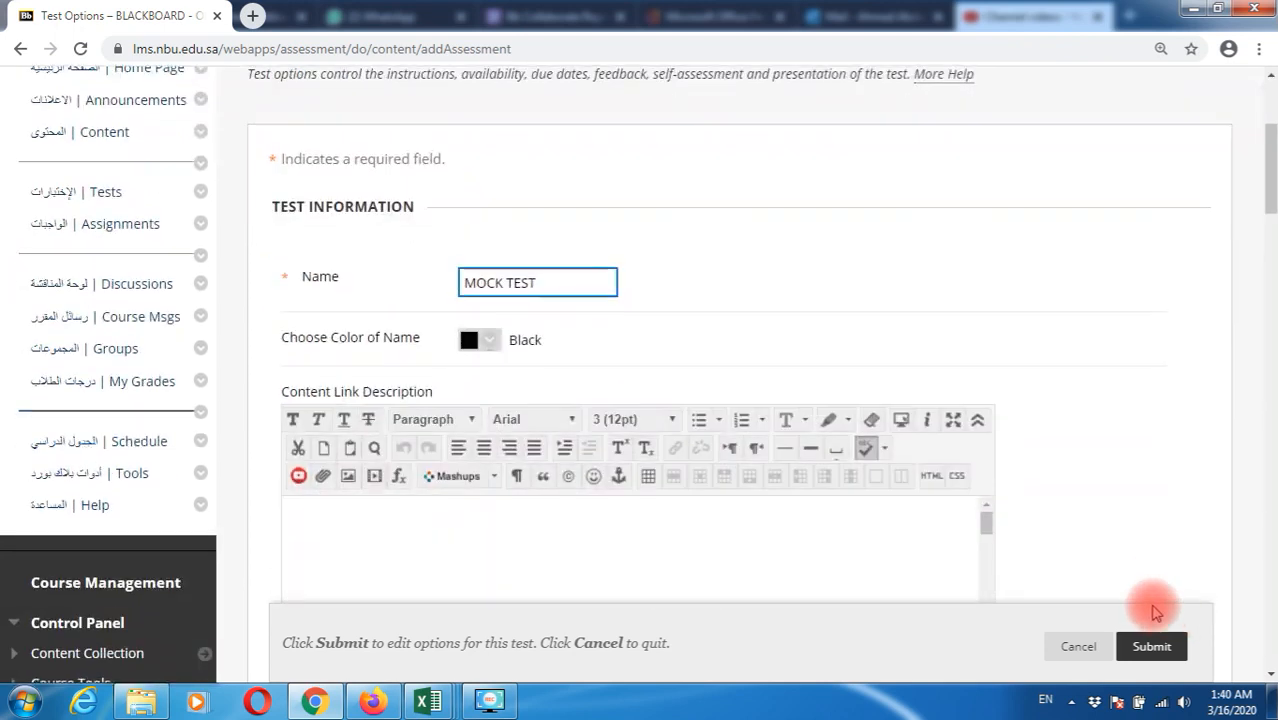
{"action": "scroll", "coordinate": [1157, 612], "scroll_direction": "down", "scroll_amount": 4}
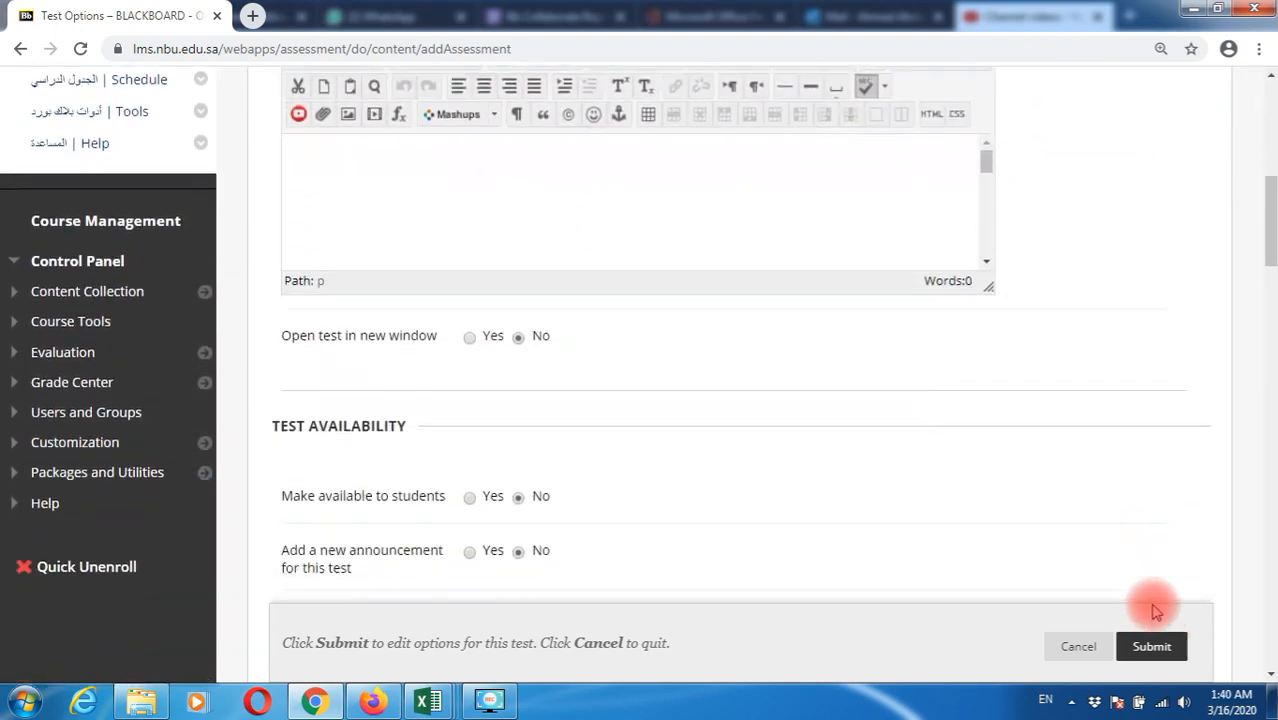
{"action": "scroll", "coordinate": [1155, 610], "scroll_direction": "up", "scroll_amount": 2}
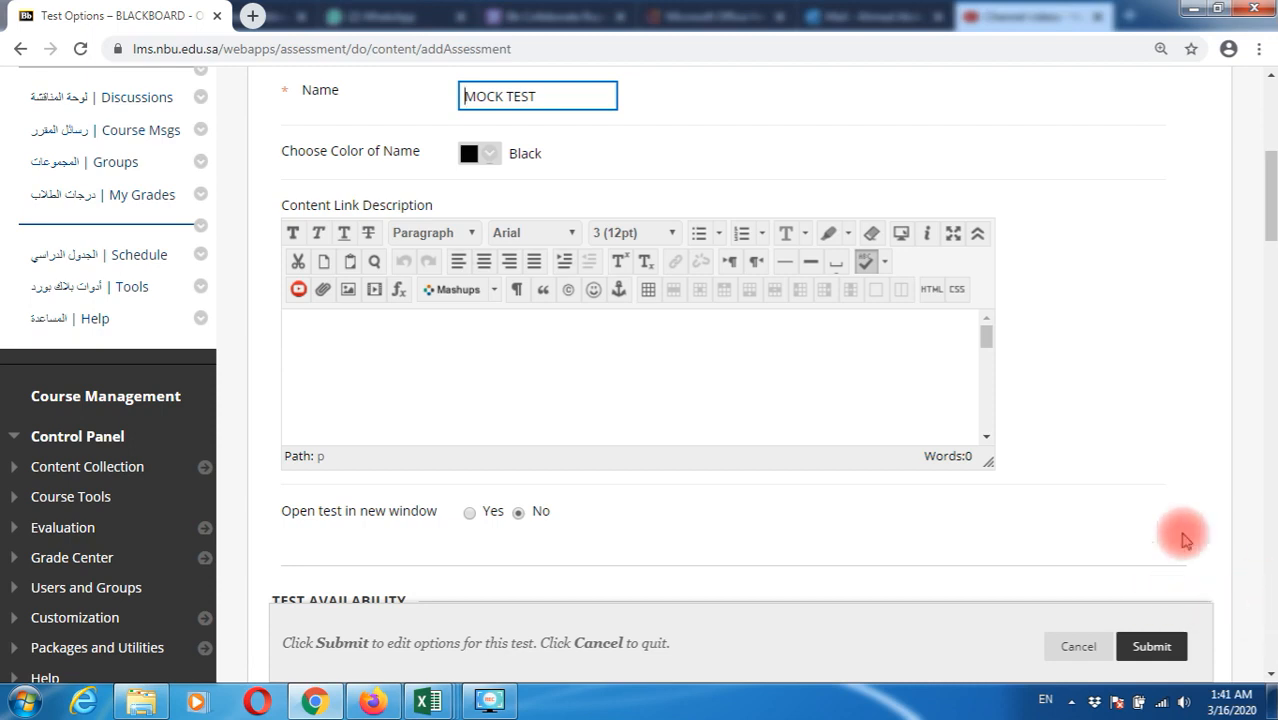
{"action": "scroll", "coordinate": [1140, 450], "scroll_direction": "up", "scroll_amount": 1}
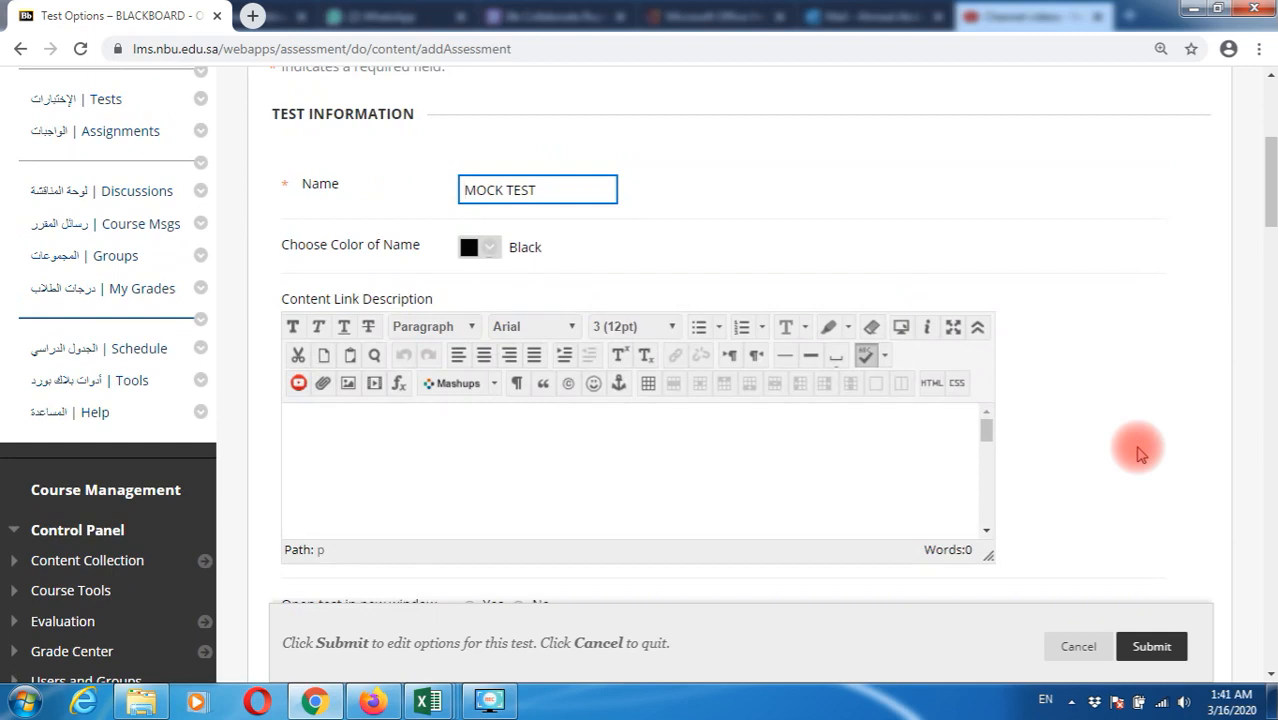
{"action": "scroll", "coordinate": [1140, 452], "scroll_direction": "down", "scroll_amount": 2}
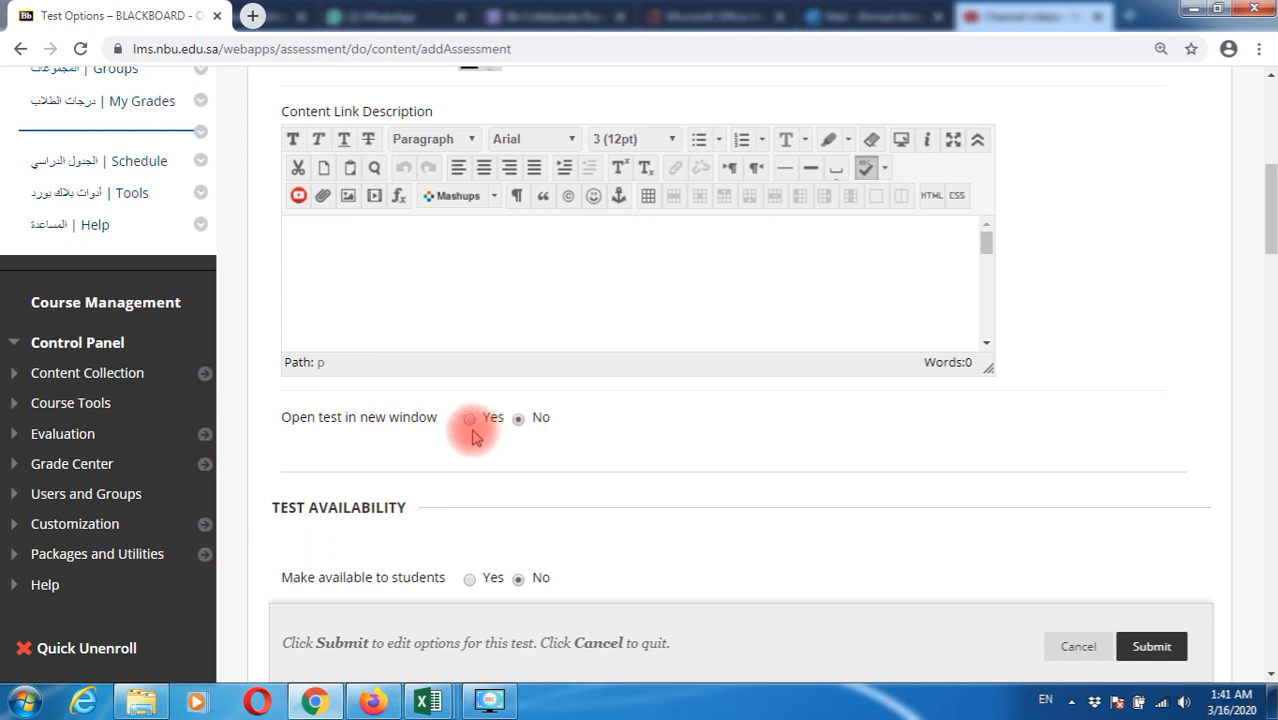
{"action": "scroll", "coordinate": [652, 510], "scroll_direction": "down", "scroll_amount": 1}
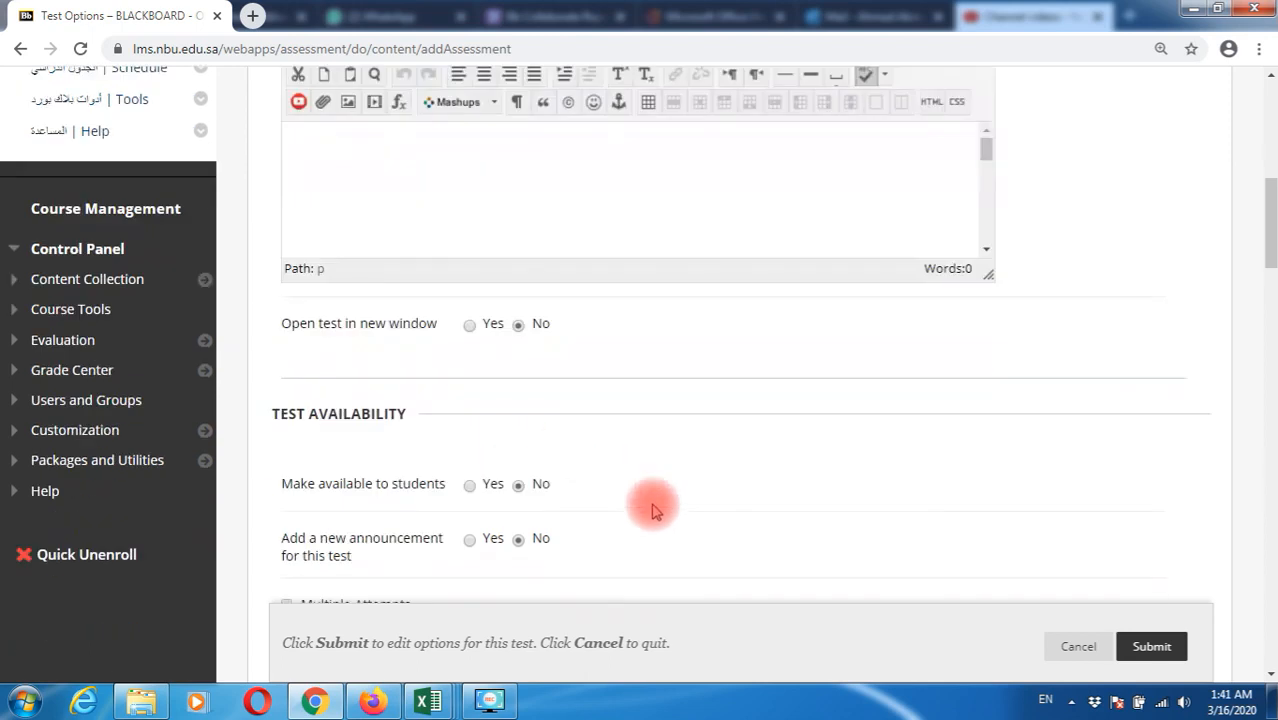
{"action": "scroll", "coordinate": [652, 510], "scroll_direction": "down", "scroll_amount": 1}
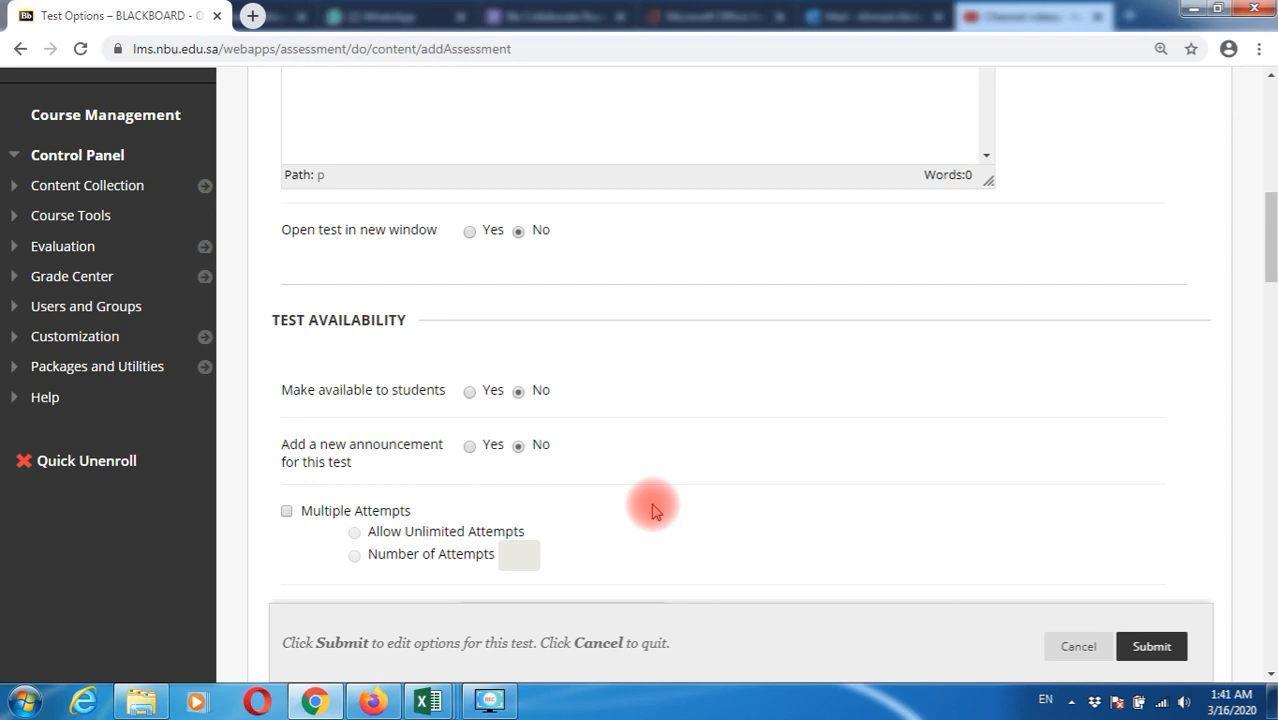
Set Make available to students and Add a new announcement to Yes, with Multiple Attempts left off
{"action": "left_click", "coordinate": [469, 392]}
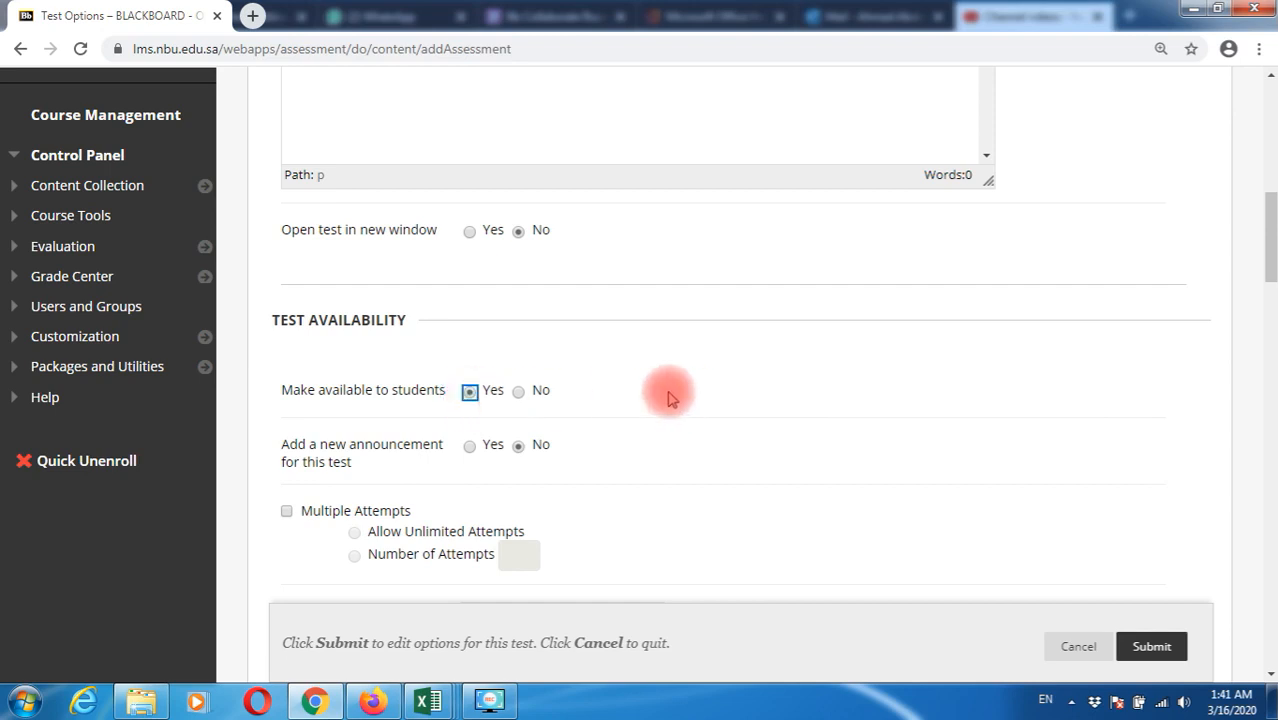
{"action": "scroll", "coordinate": [700, 395], "scroll_direction": "down", "scroll_amount": 1}
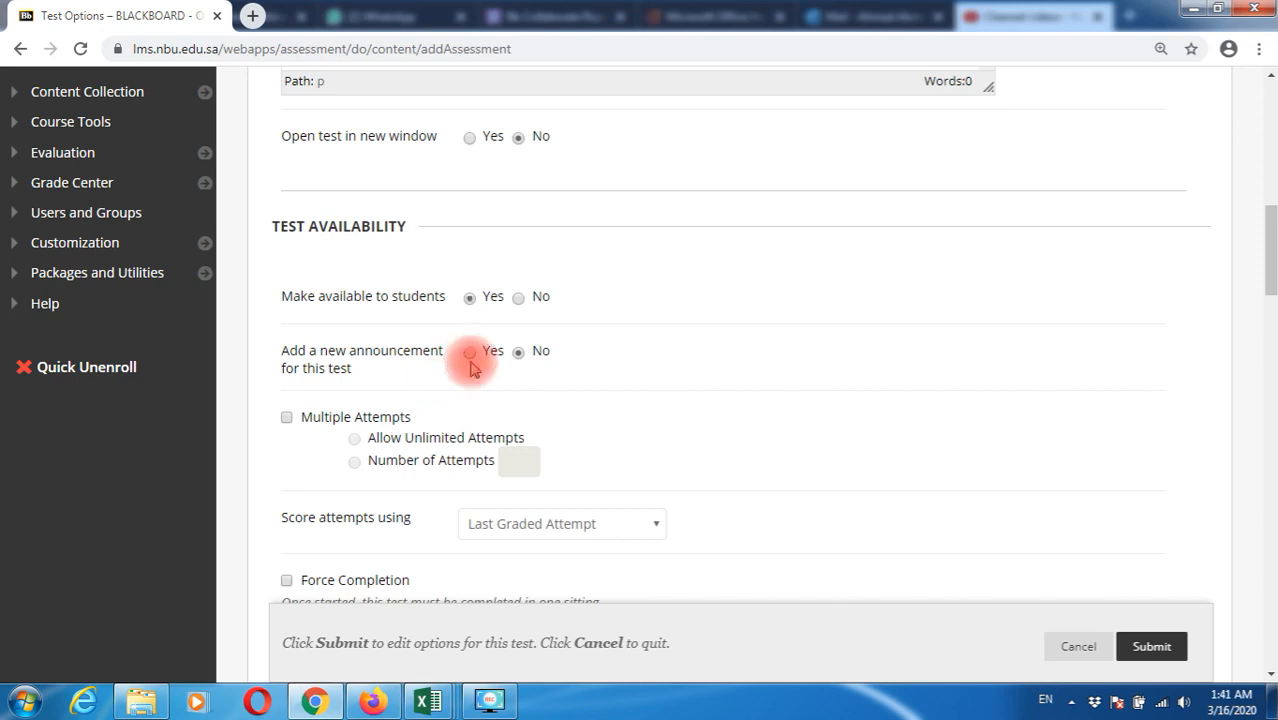
{"action": "left_click", "coordinate": [469, 358]}
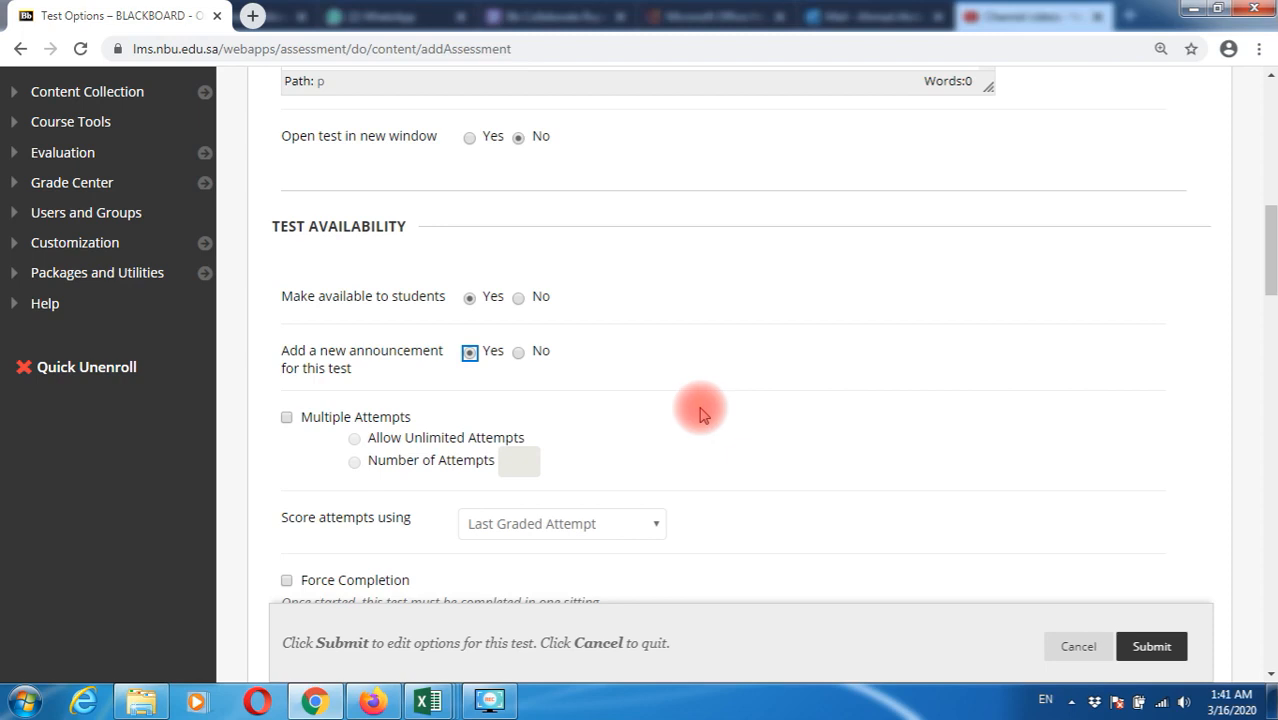
{"action": "left_click", "coordinate": [287, 418]}
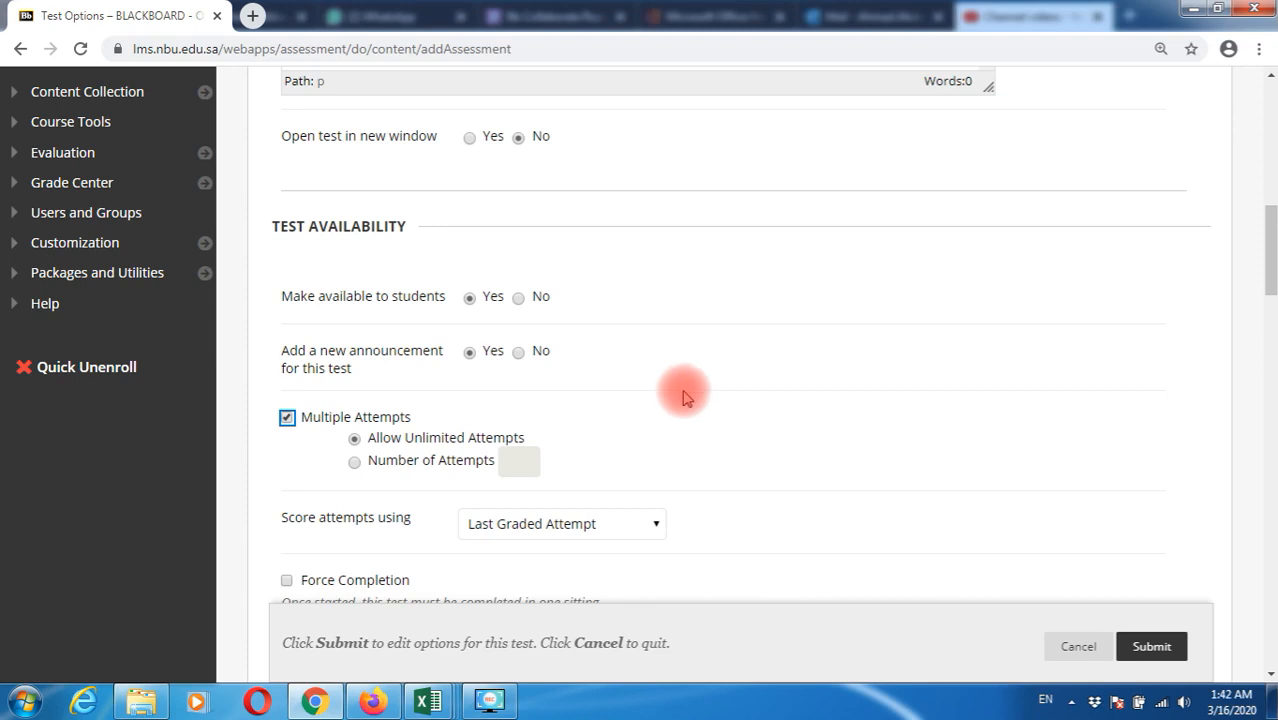
{"action": "left_click", "coordinate": [287, 418]}
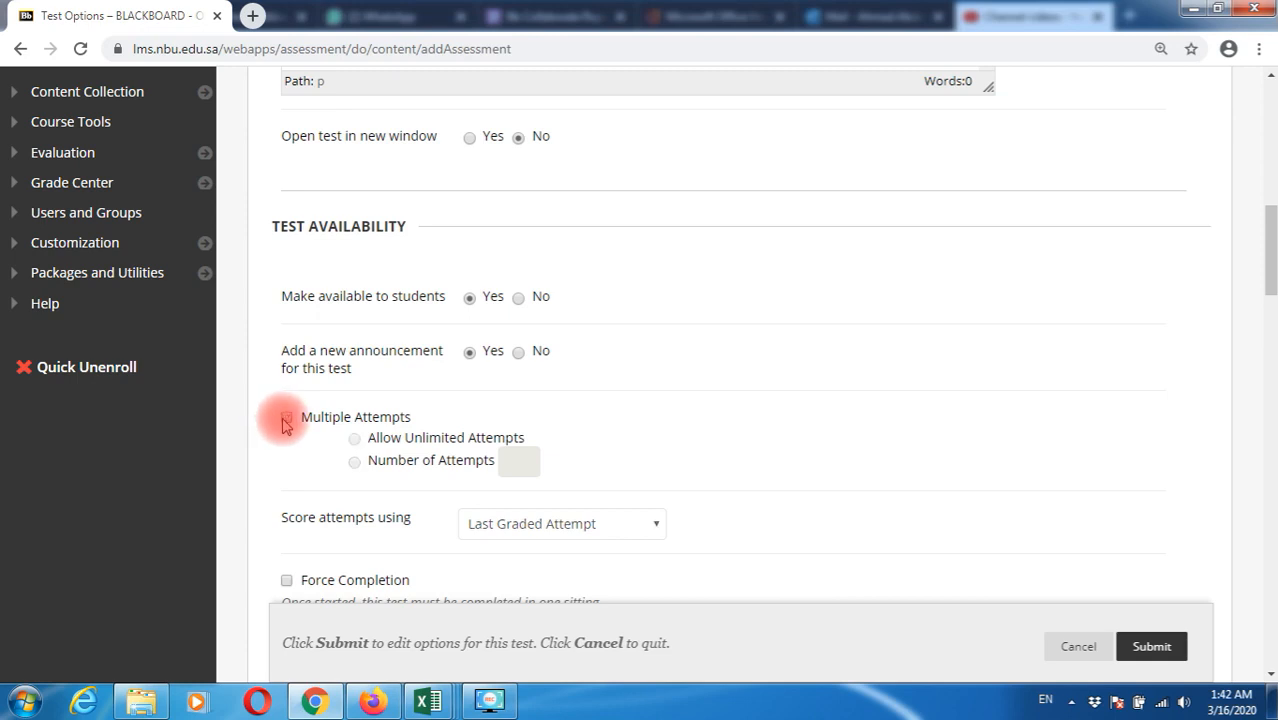
{"action": "scroll", "coordinate": [331, 471], "scroll_direction": "down", "scroll_amount": 1}
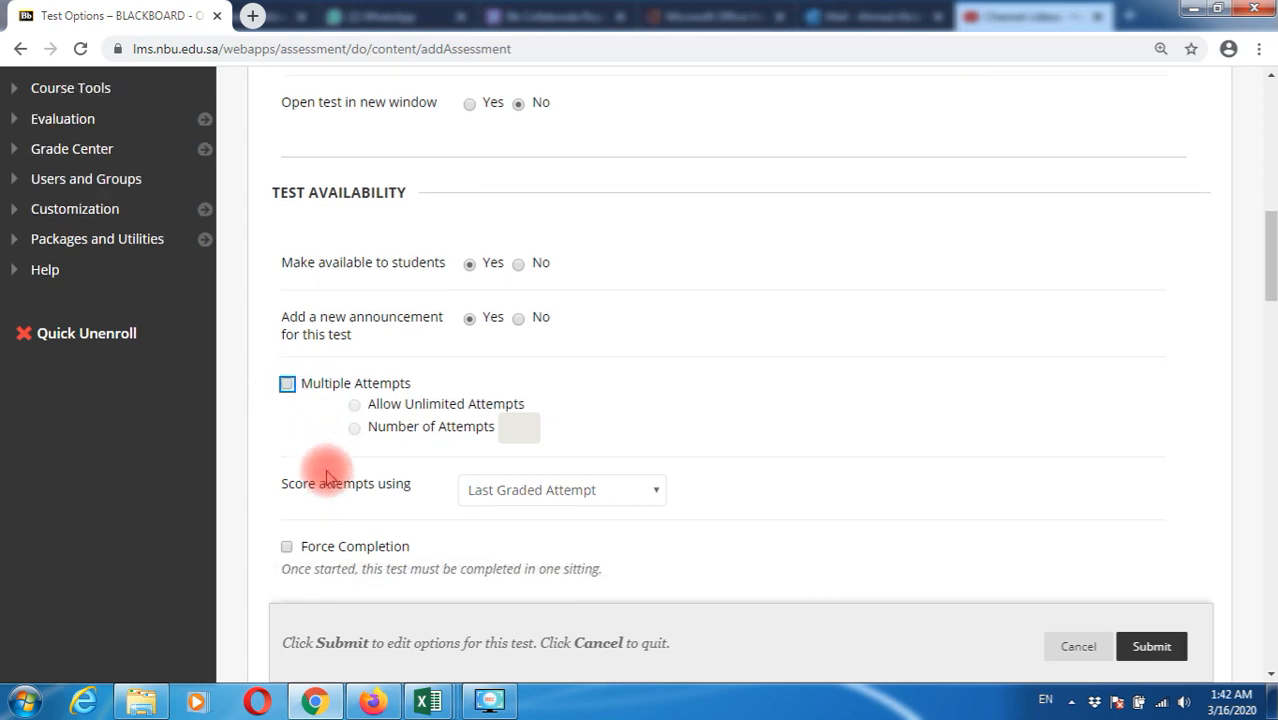
{"action": "scroll", "coordinate": [456, 494], "scroll_direction": "down", "scroll_amount": 1}
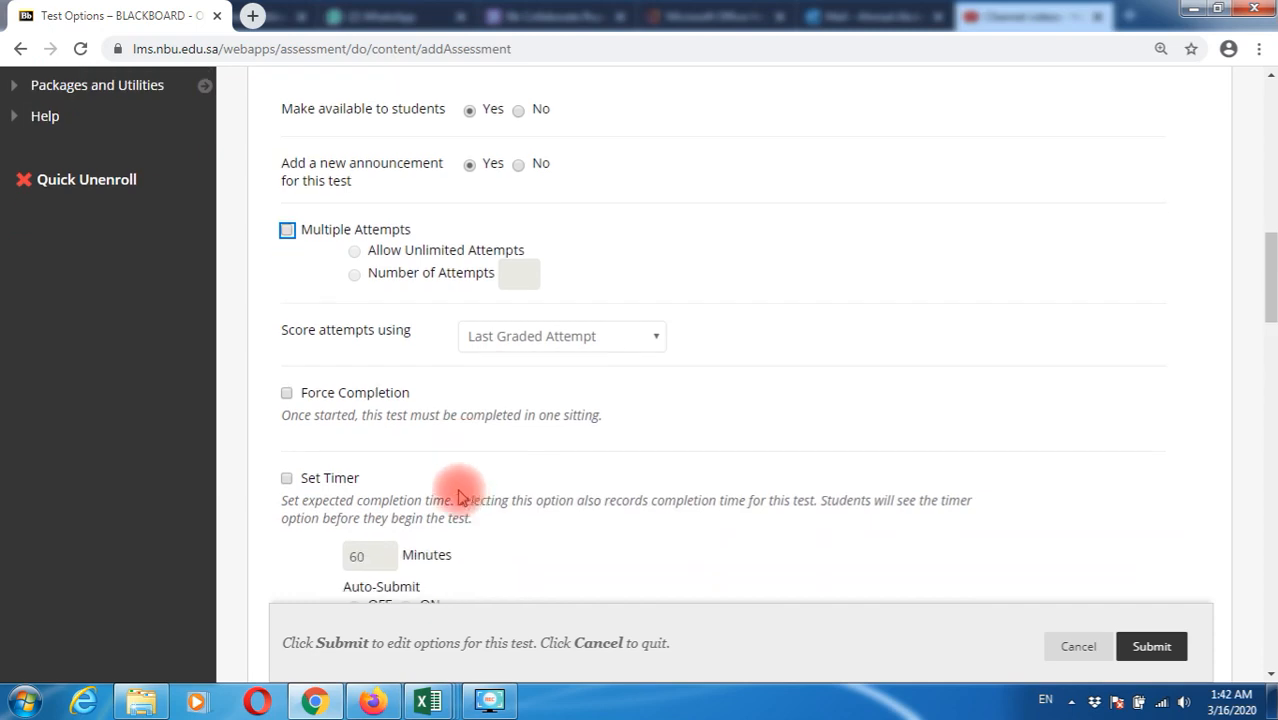
Turn on Force Completion and enable the test timer
{"action": "left_click", "coordinate": [287, 395]}
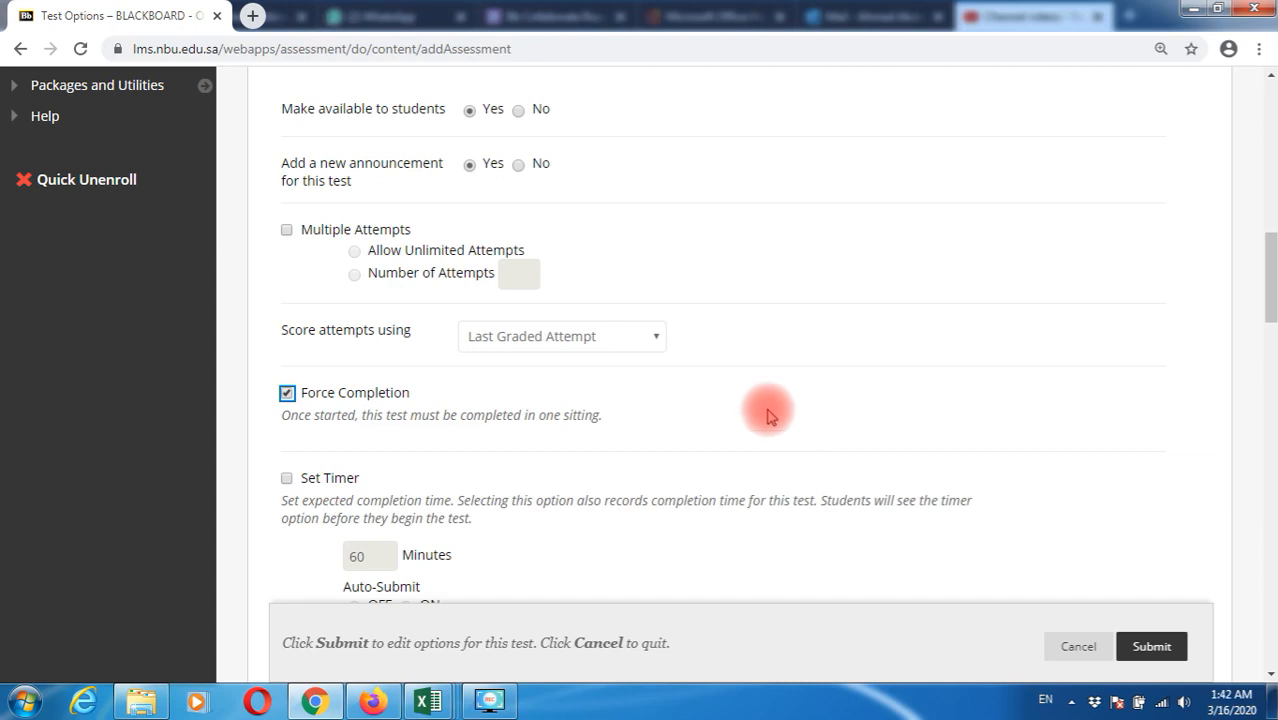
{"action": "left_click", "coordinate": [287, 479]}
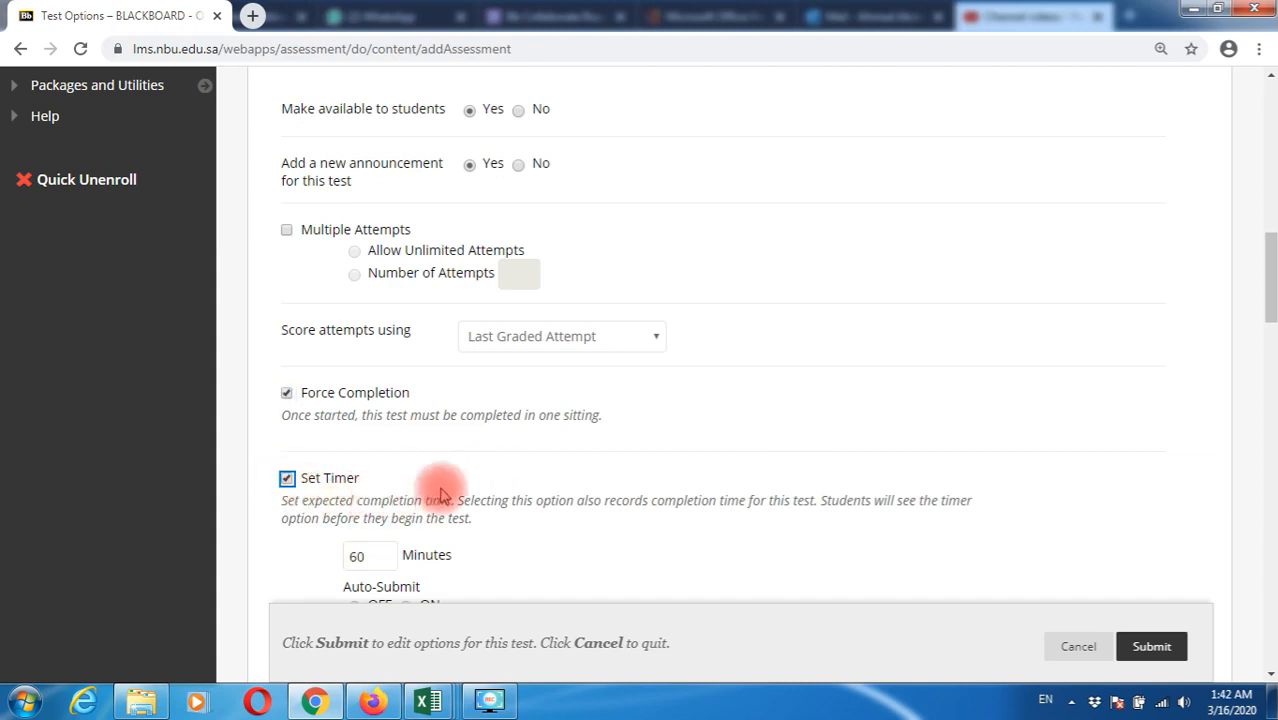
{"action": "scroll", "coordinate": [445, 495], "scroll_direction": "down", "scroll_amount": 1}
{"action": "left_click_drag", "start_coordinate": [382, 471], "coordinate": [330, 472]}
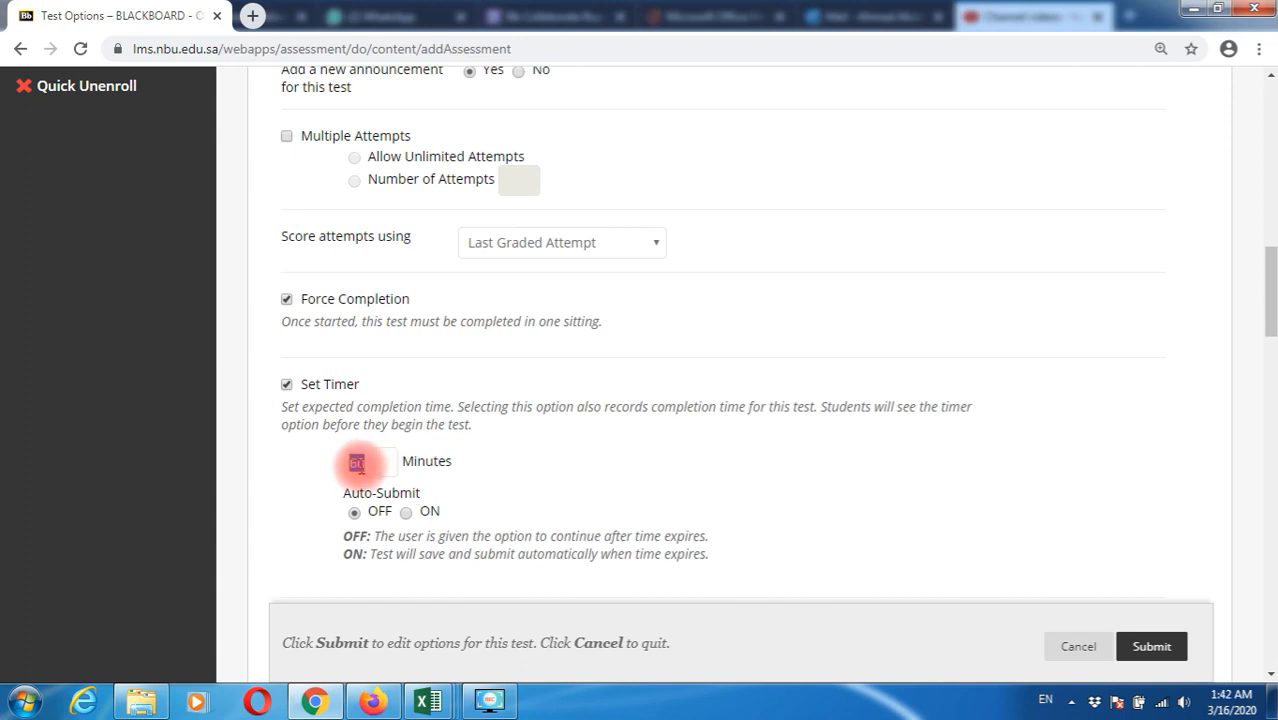
Change the timer from 60 to 5 minutes and set Auto-Submit to ON
{"action": "left_click", "coordinate": [372, 465]}
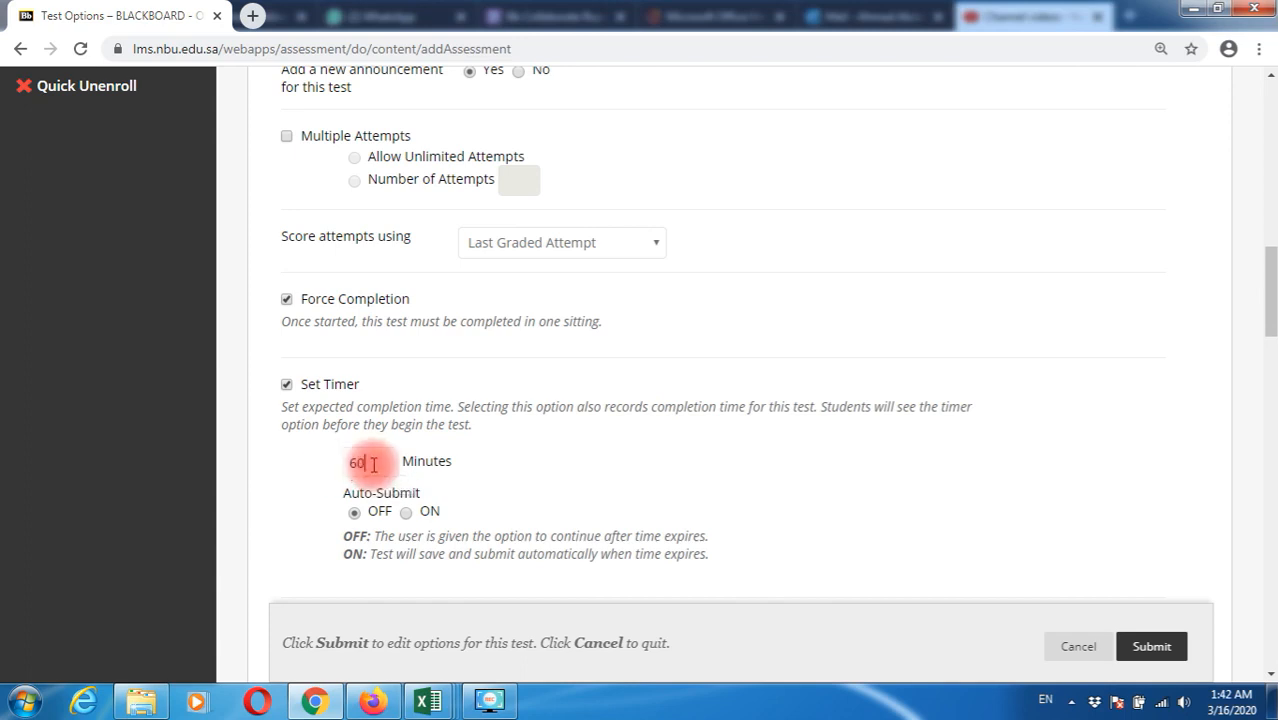
{"action": "left_click", "coordinate": [374, 464]}
{"action": "left_click_drag", "start_coordinate": [374, 464], "coordinate": [516, 490]}
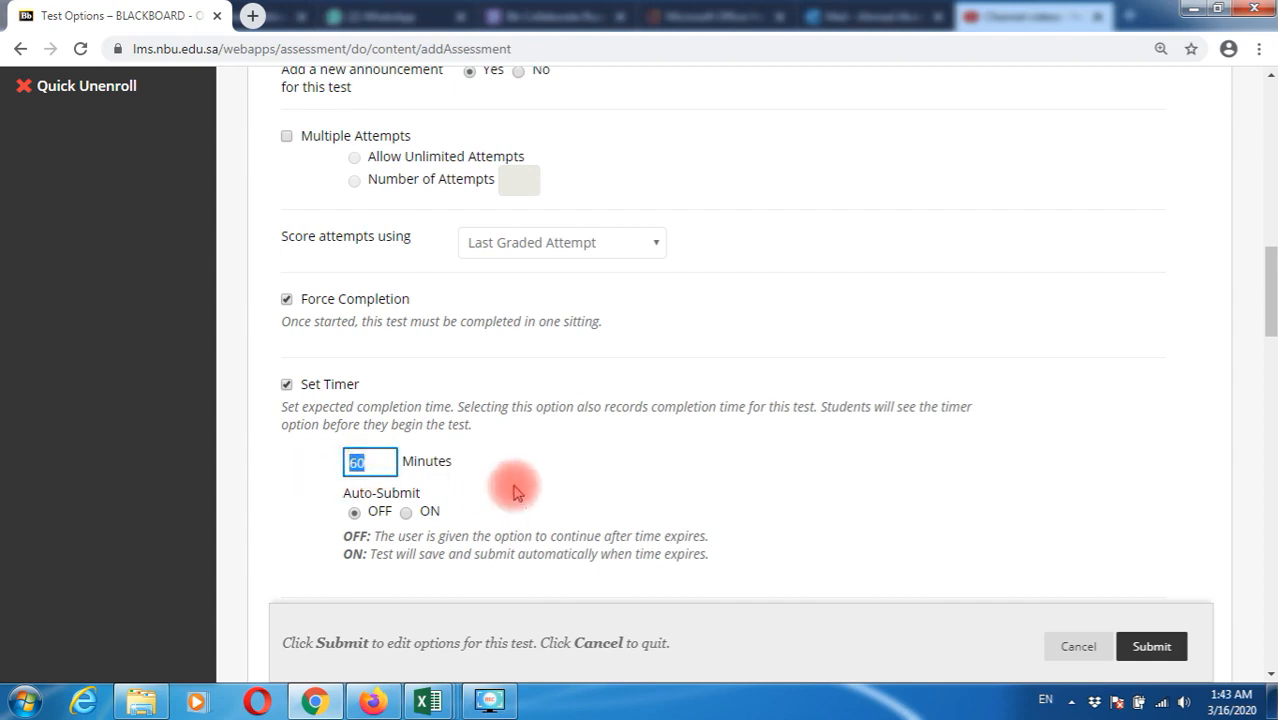
{"action": "type", "text": "5"}
{"action": "scroll", "coordinate": [516, 487], "scroll_direction": "down", "scroll_amount": 1}
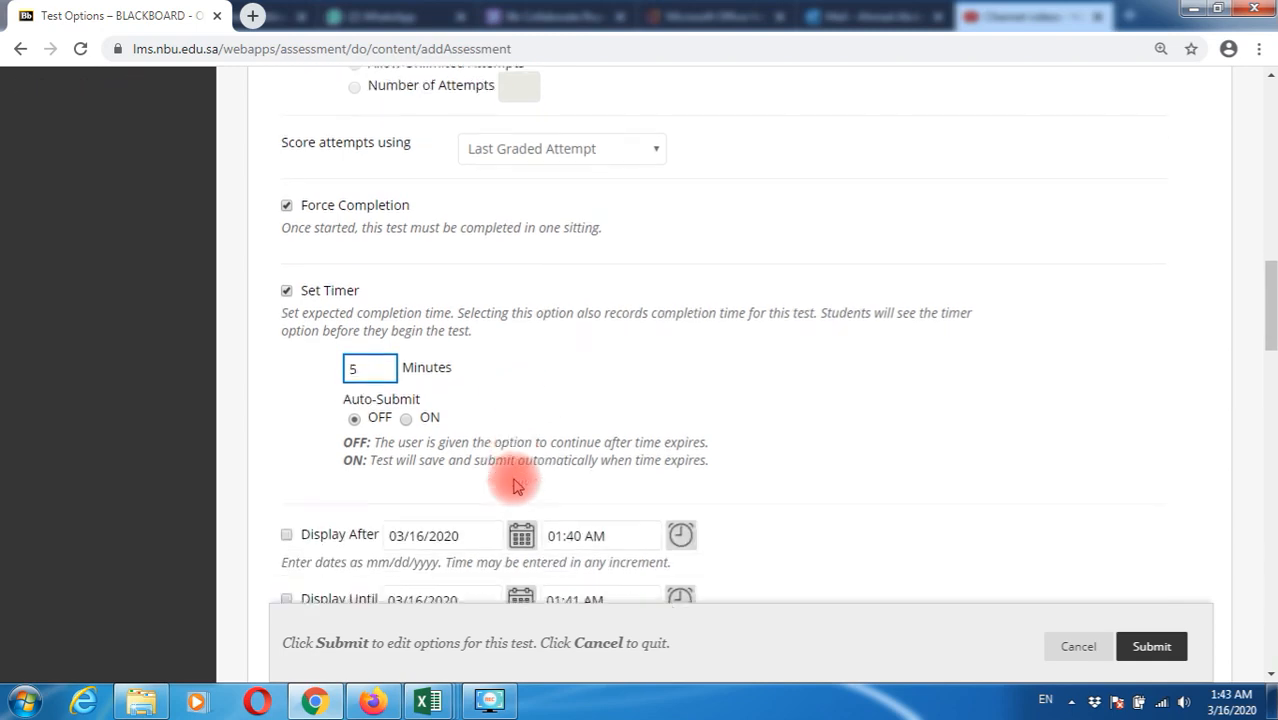
{"action": "left_click", "coordinate": [403, 418]}
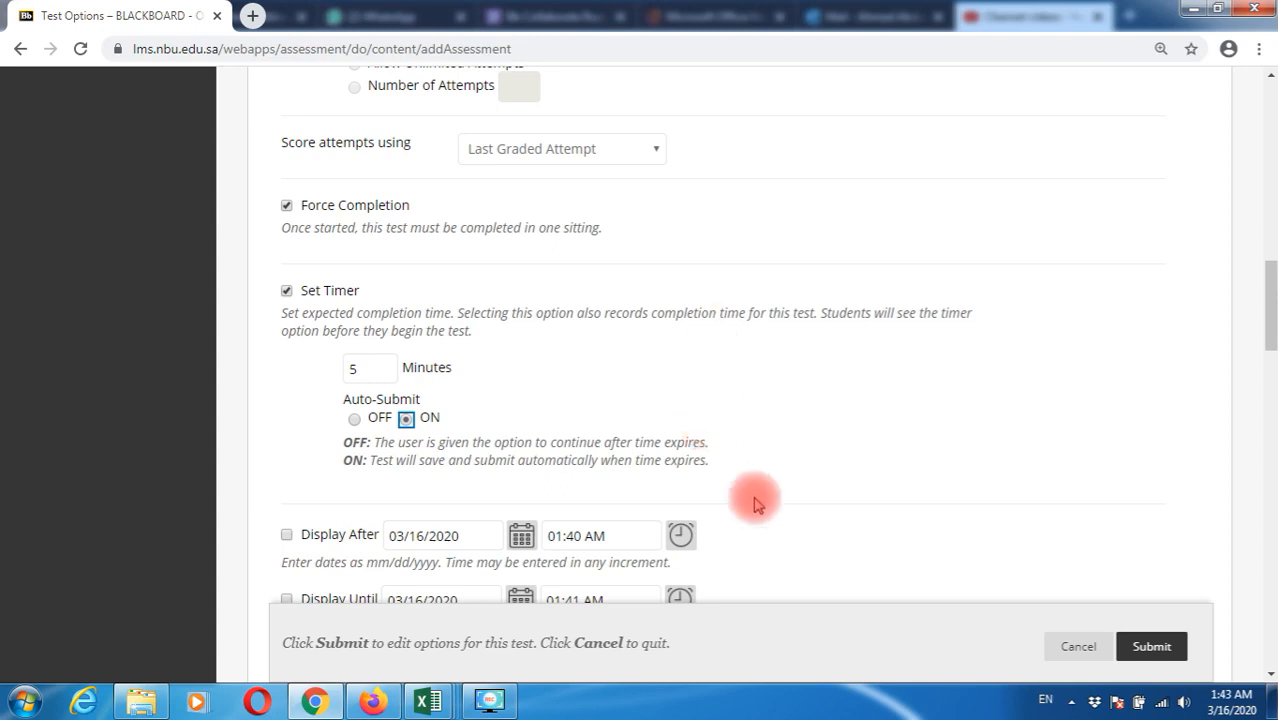
{"action": "scroll", "coordinate": [770, 495], "scroll_direction": "down", "scroll_amount": 2}
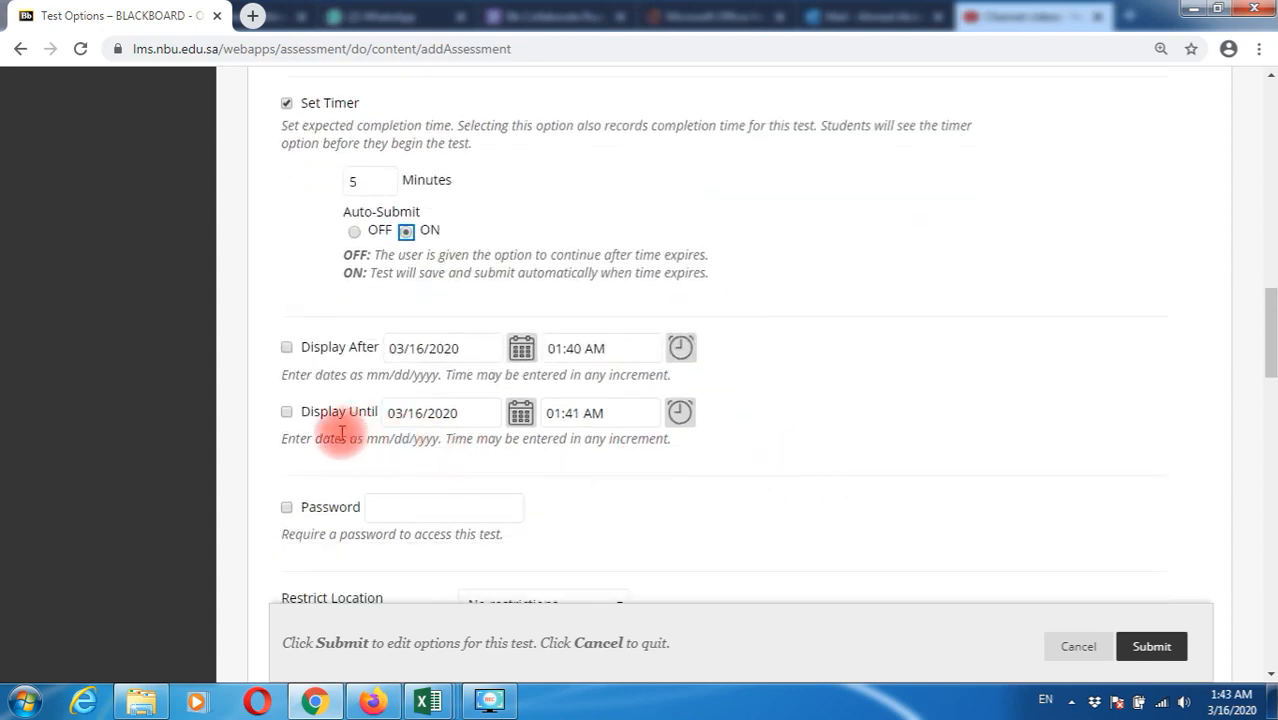
Make the test display after 03/17/2020 at 10:30 AM
{"action": "left_click", "coordinate": [287, 349]}
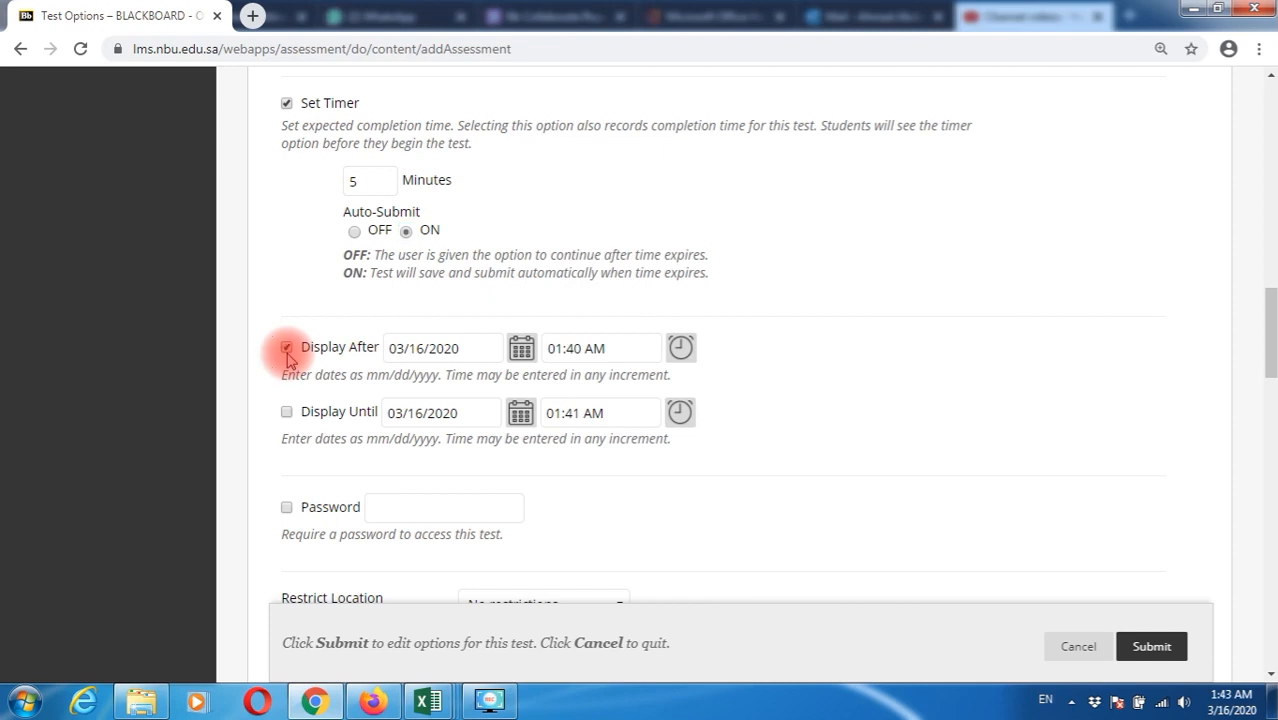
{"action": "left_click", "coordinate": [521, 348]}
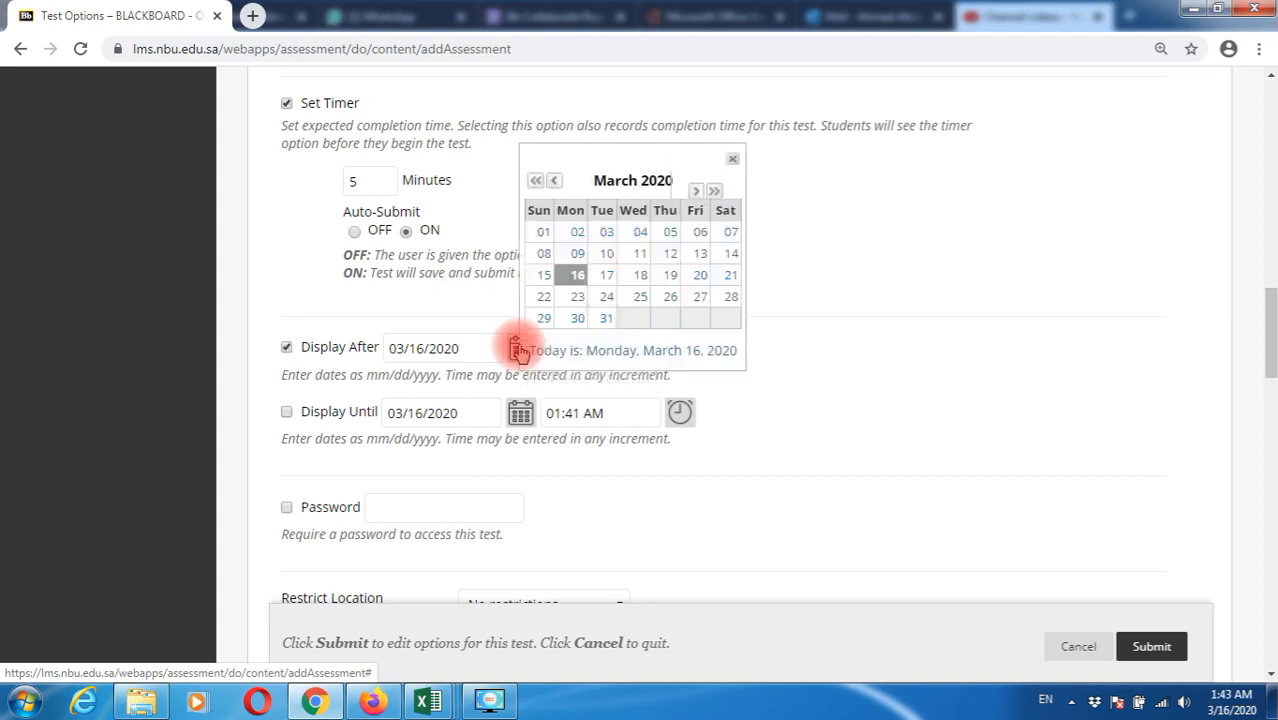
{"action": "left_click", "coordinate": [607, 277]}
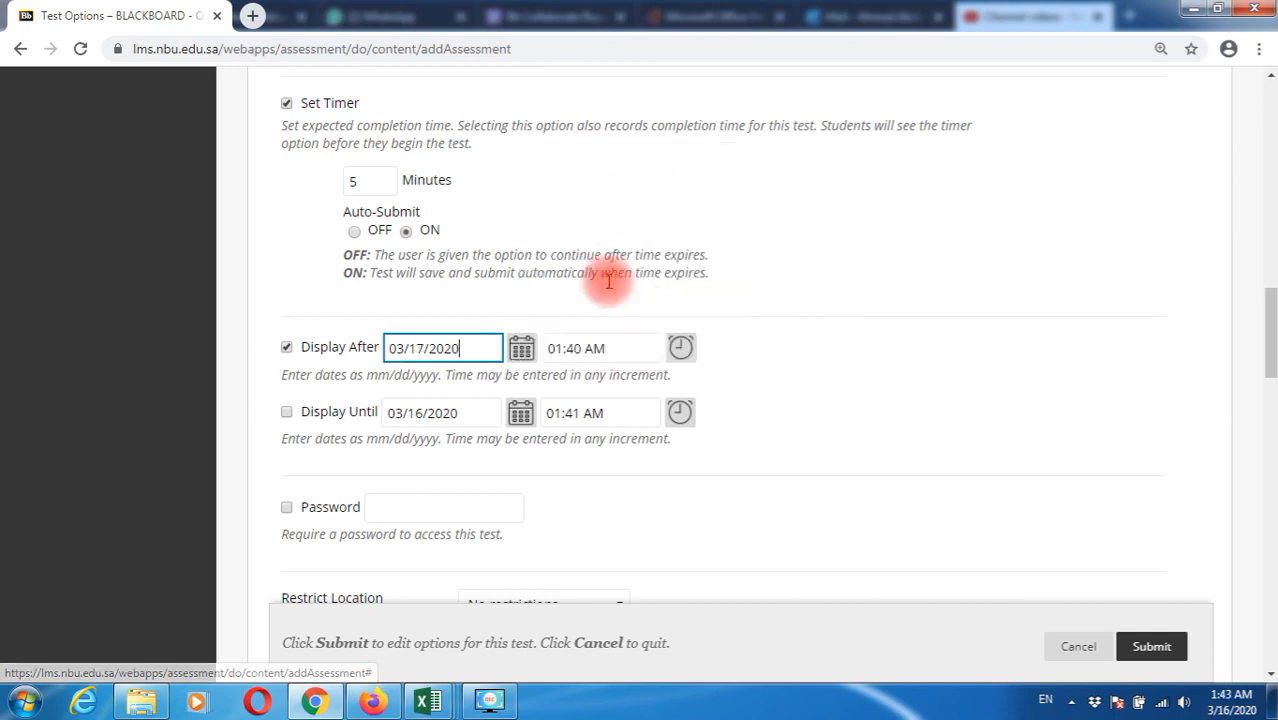
{"action": "left_click", "coordinate": [677, 355]}
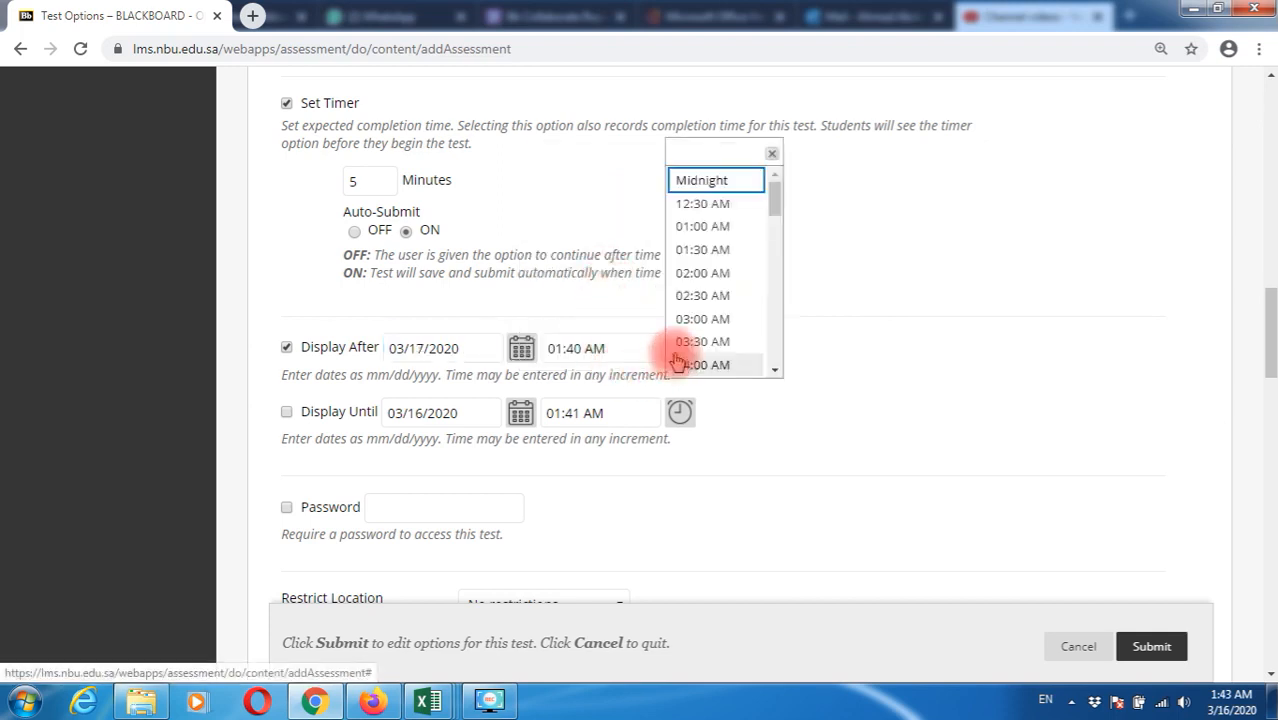
{"action": "scroll", "coordinate": [742, 255], "scroll_direction": "down", "scroll_amount": 2}
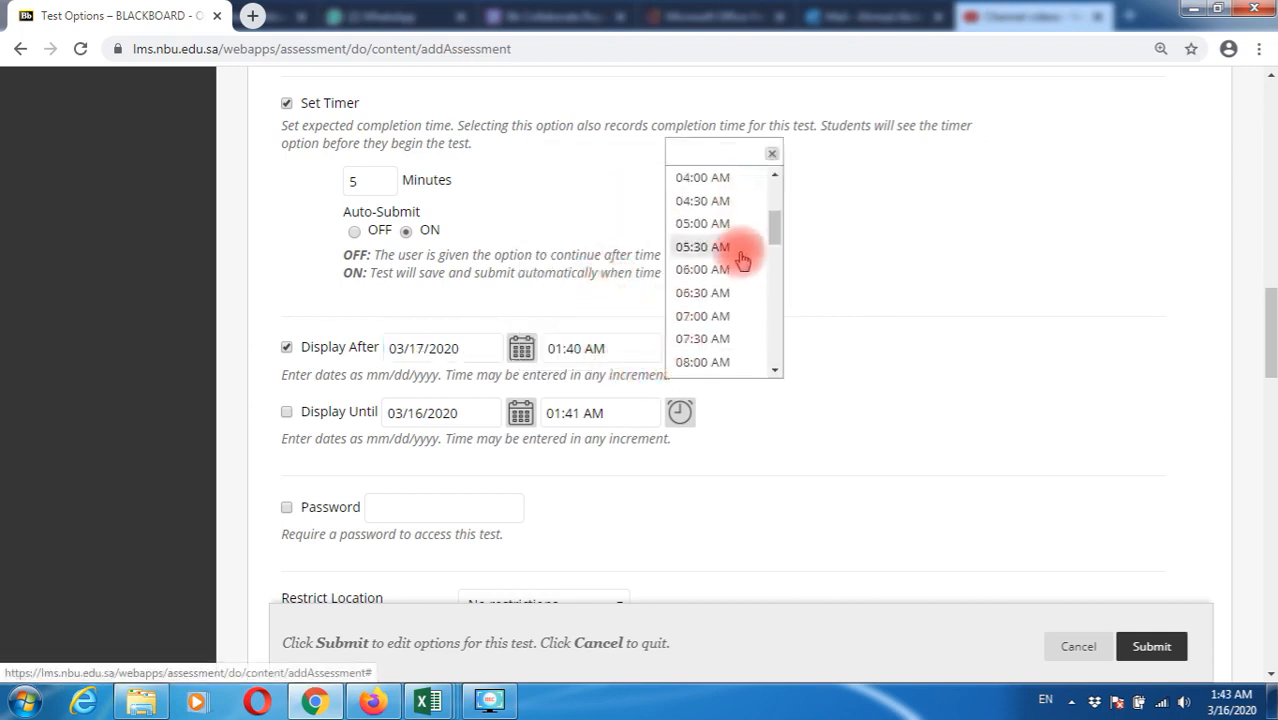
{"action": "scroll", "coordinate": [742, 258], "scroll_direction": "down", "scroll_amount": 2}
{"action": "left_click", "coordinate": [728, 291]}
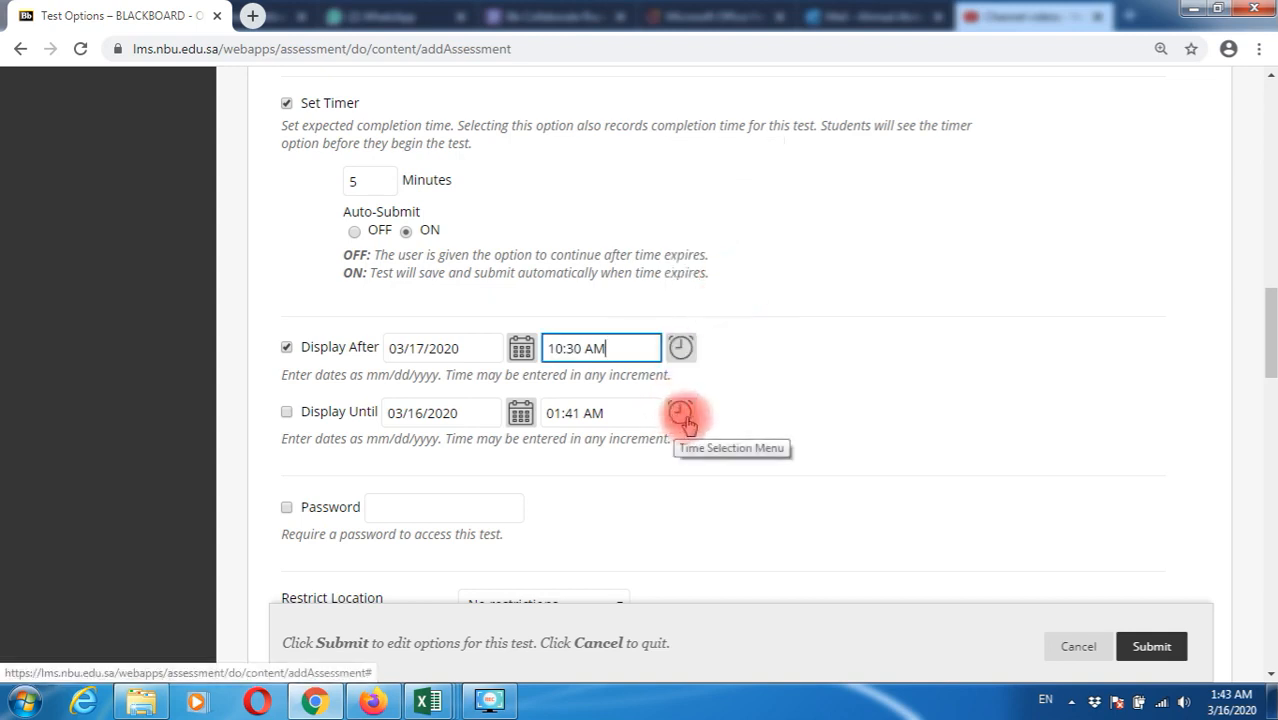
Make the test display until 03/17/2020 at 11:30 AM
{"action": "left_click", "coordinate": [287, 414]}
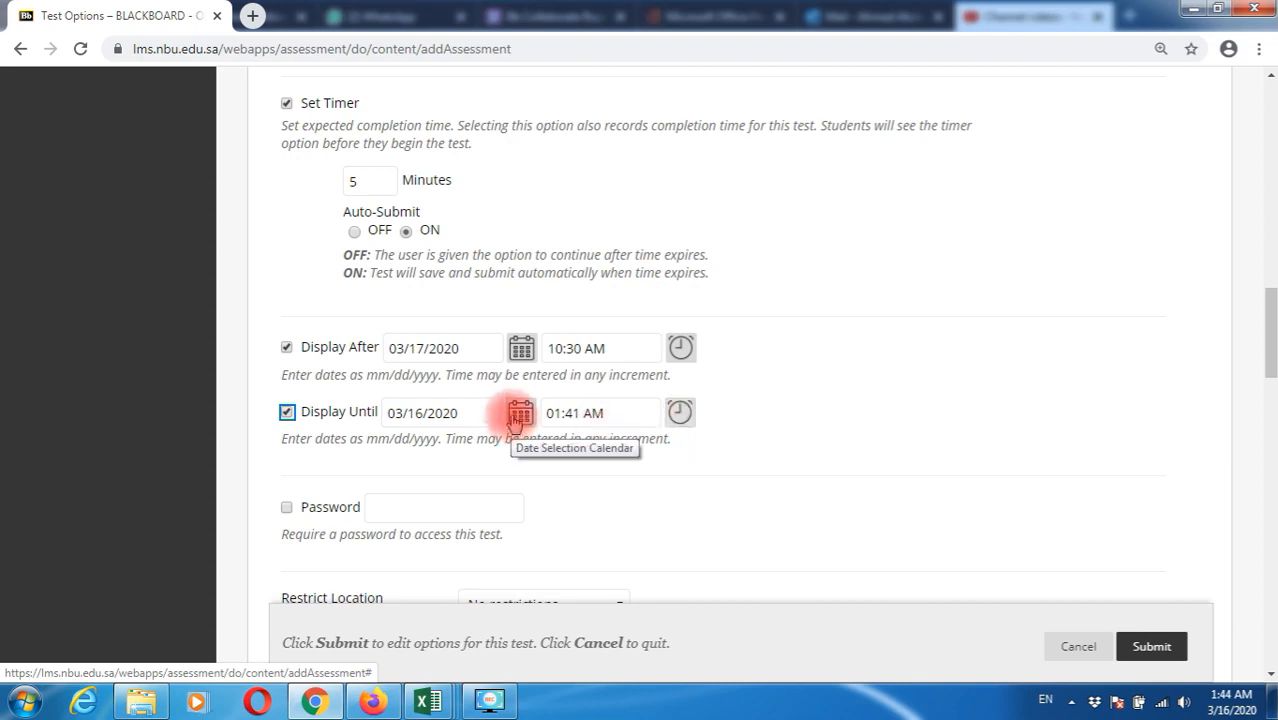
{"action": "left_click", "coordinate": [517, 416]}
{"action": "left_click", "coordinate": [608, 338]}
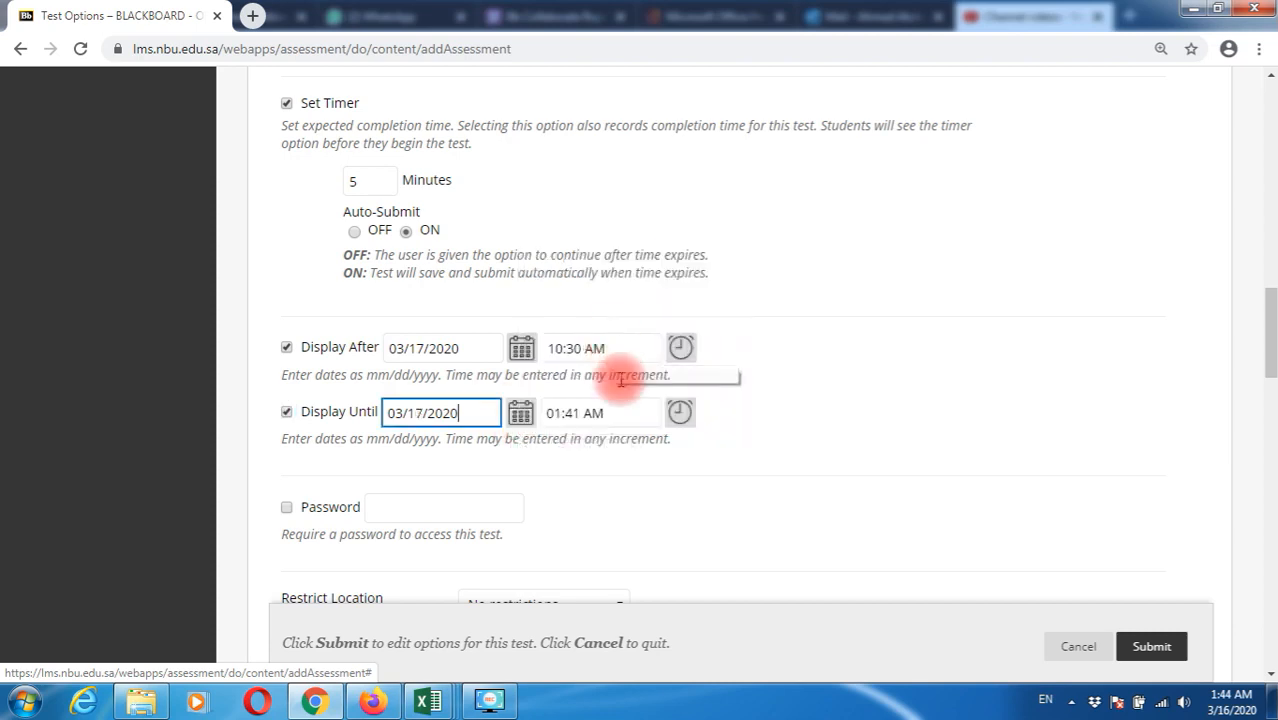
{"action": "left_click", "coordinate": [688, 414]}
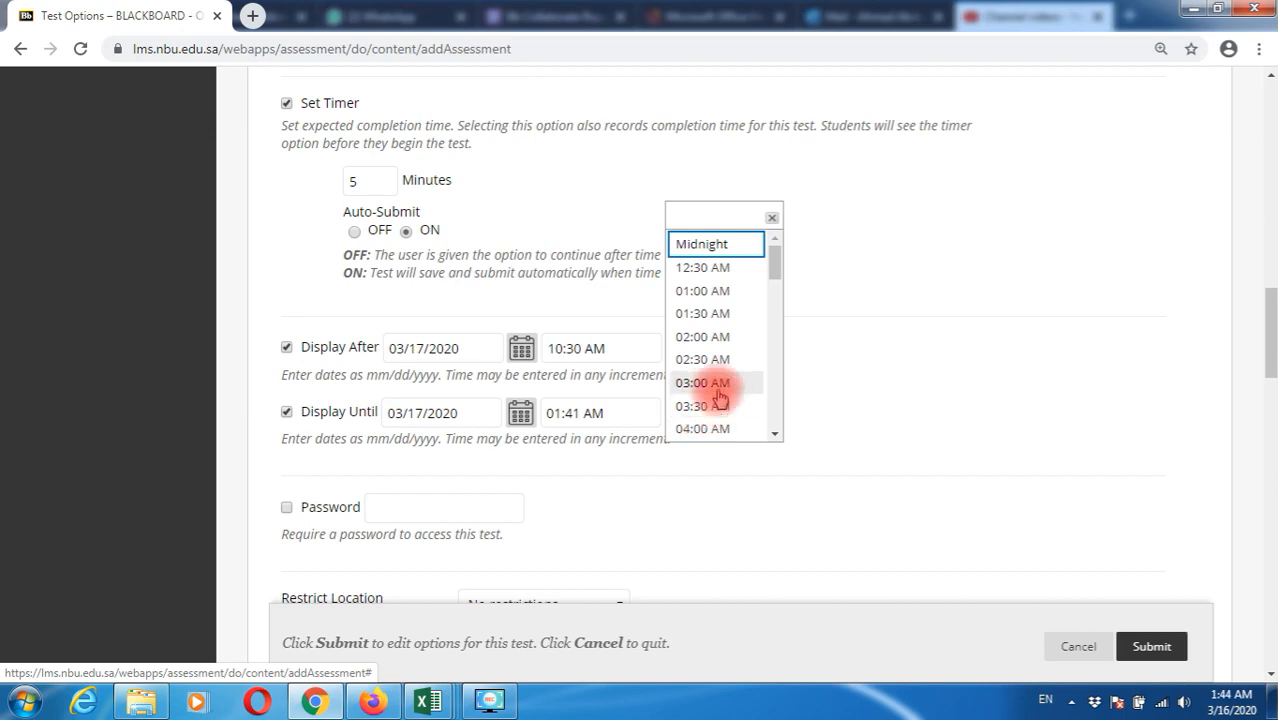
{"action": "scroll", "coordinate": [719, 392], "scroll_direction": "down", "scroll_amount": 3}
{"action": "scroll", "coordinate": [719, 398], "scroll_direction": "down", "scroll_amount": 1}
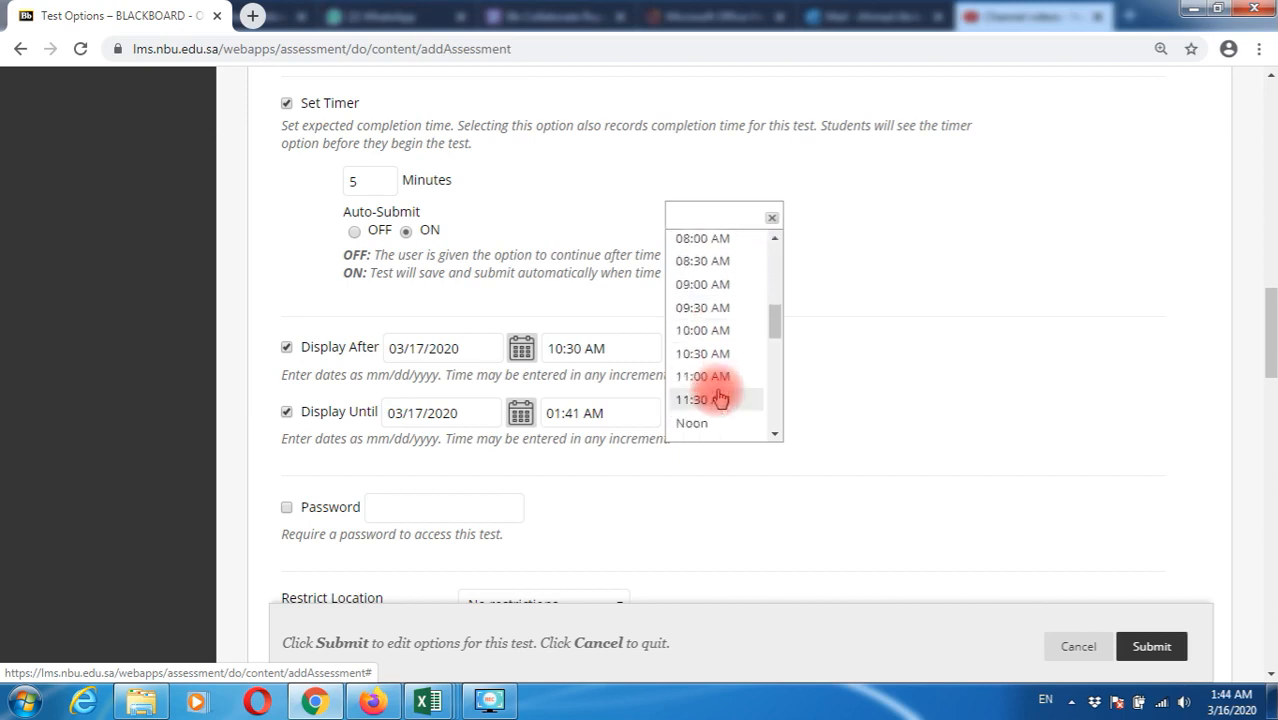
{"action": "left_click", "coordinate": [720, 399]}
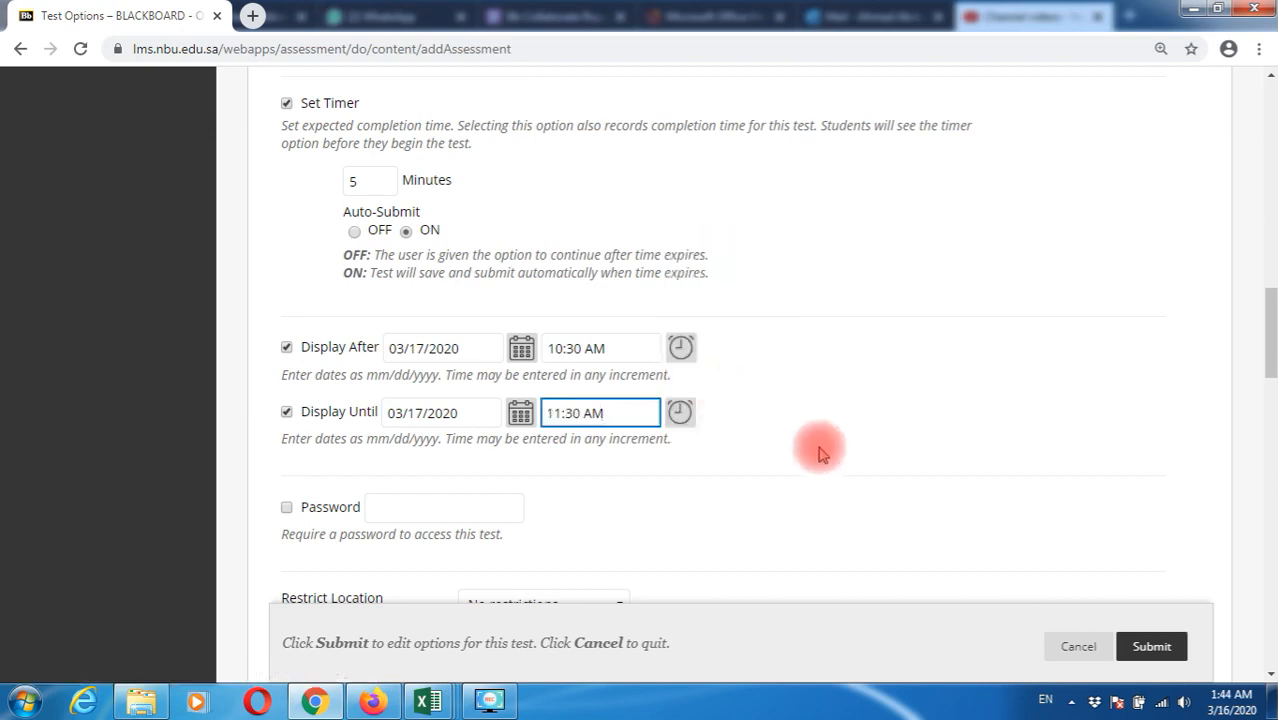
{"action": "scroll", "coordinate": [816, 450], "scroll_direction": "down", "scroll_amount": 1}
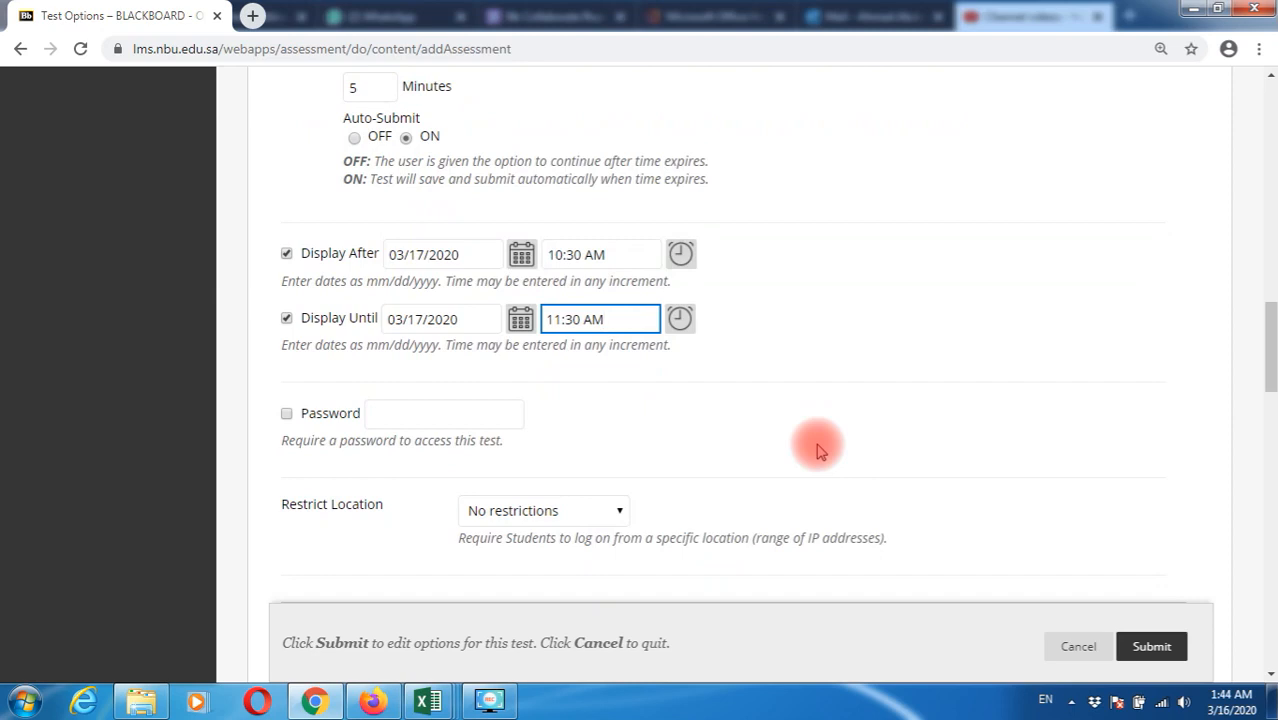
Turn on password protection and enter the test's access password
{"action": "left_click", "coordinate": [287, 414]}
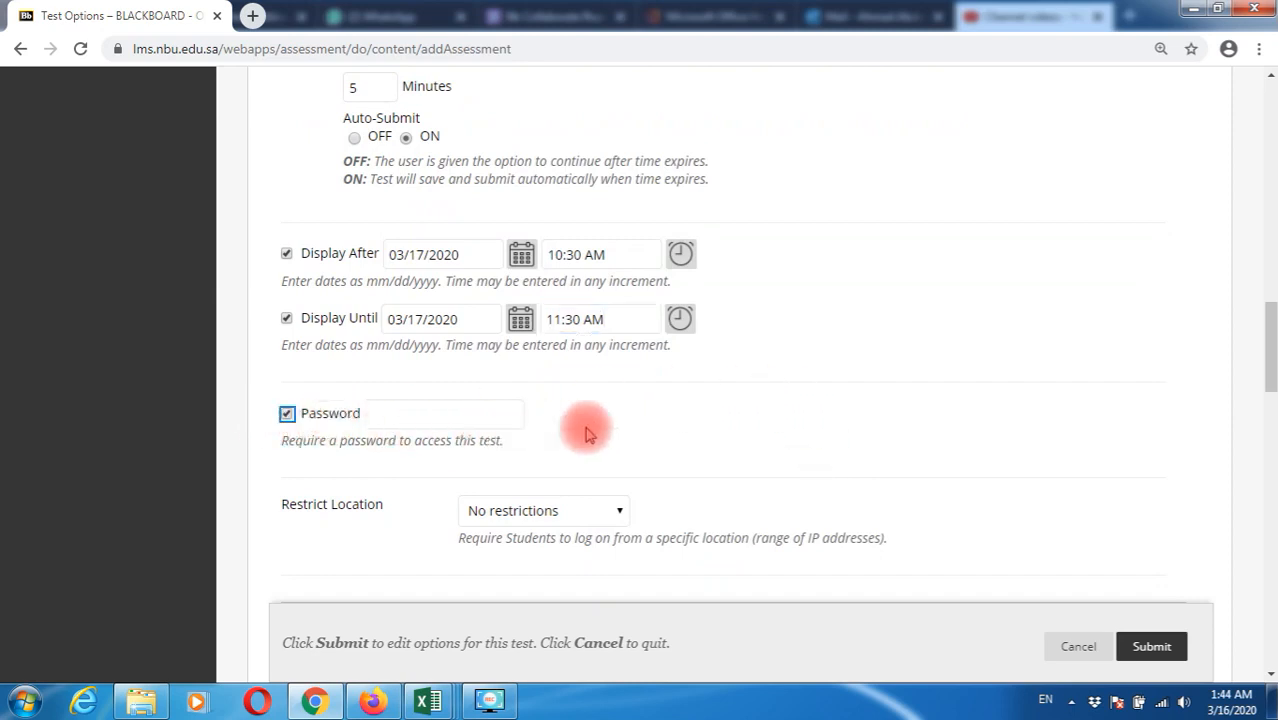
{"action": "left_click", "coordinate": [454, 412]}
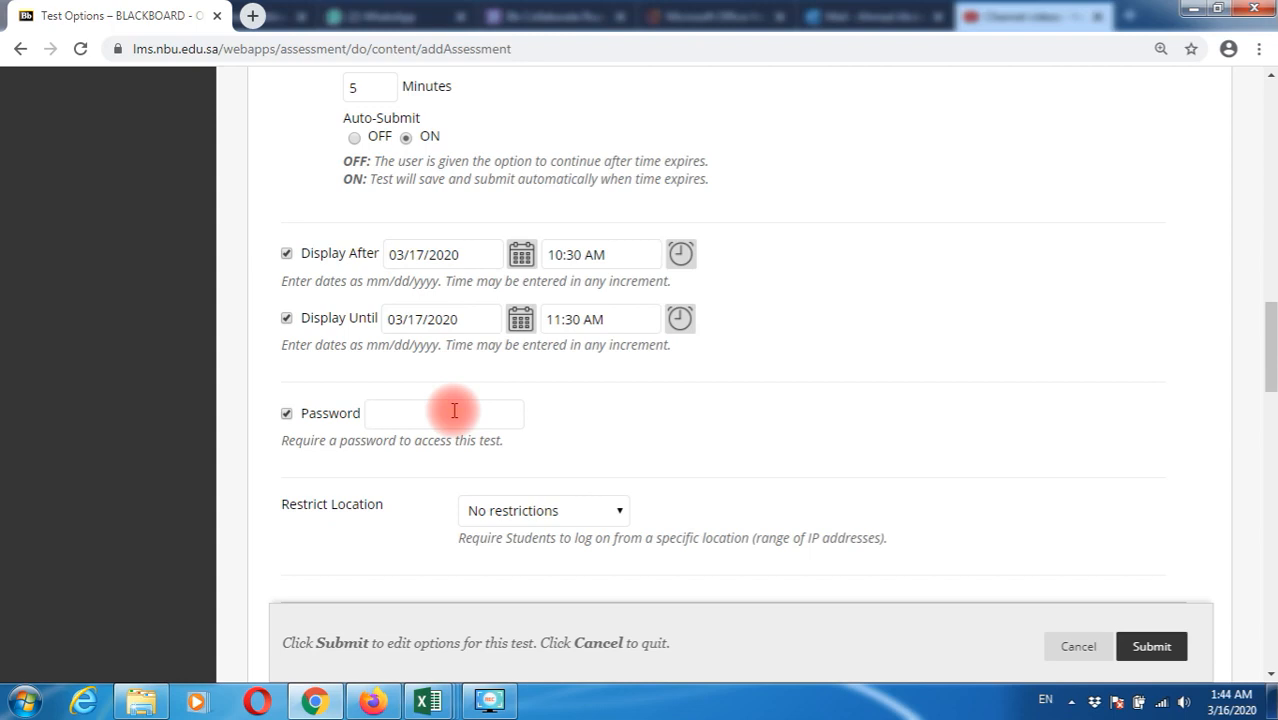
{"action": "type", "text": "123456"}
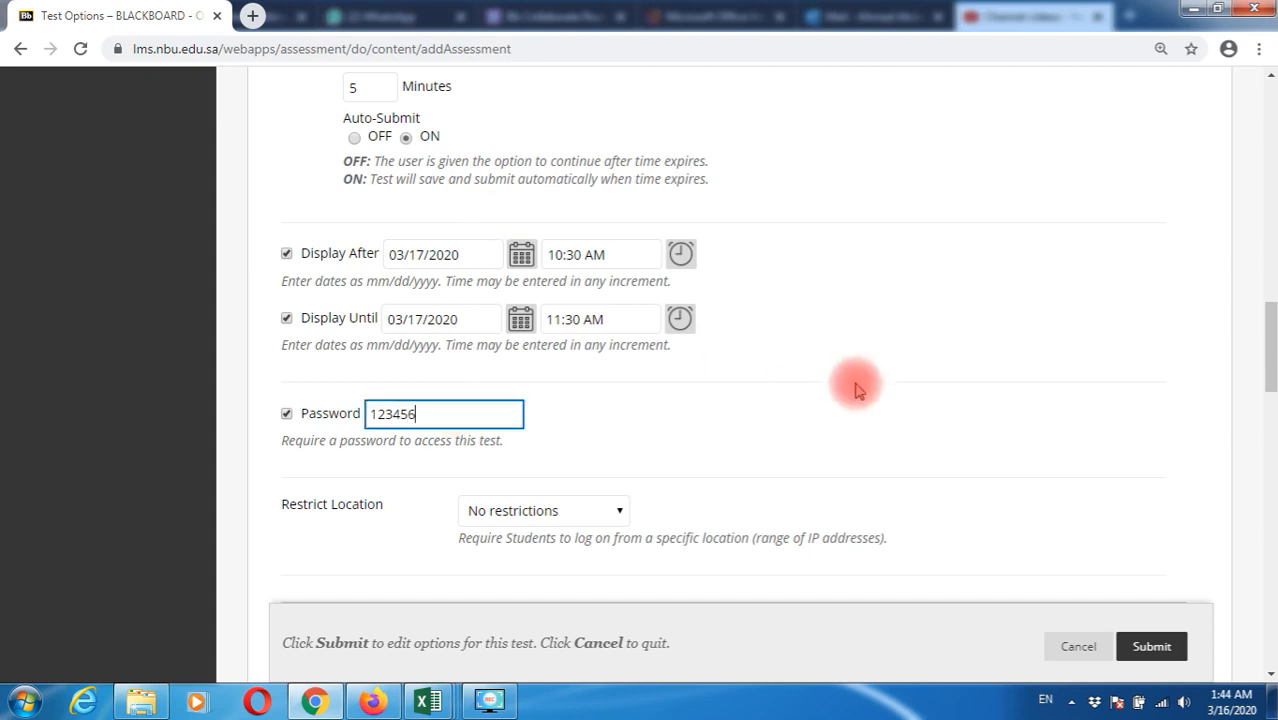
{"action": "scroll", "coordinate": [857, 460], "scroll_direction": "down", "scroll_amount": 2}
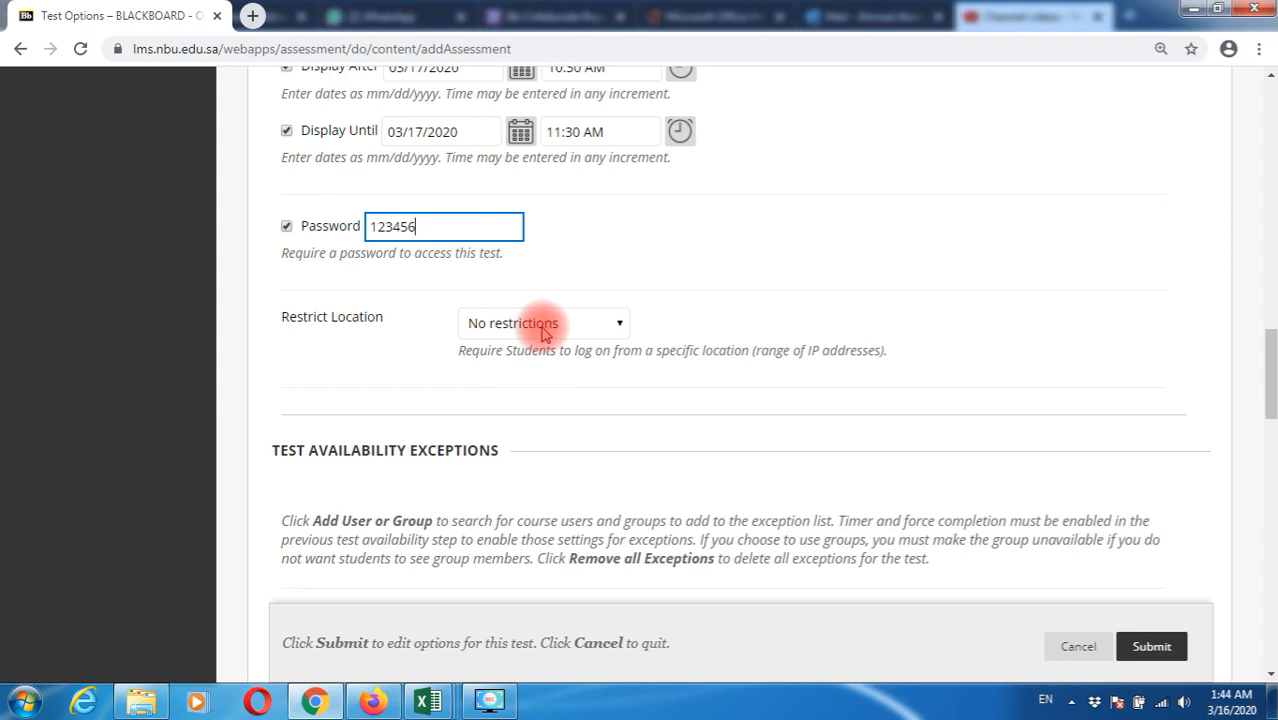
Try restricting location to NBU Labs, then revert Restrict Location to No restrictions
{"action": "left_click", "coordinate": [545, 323]}
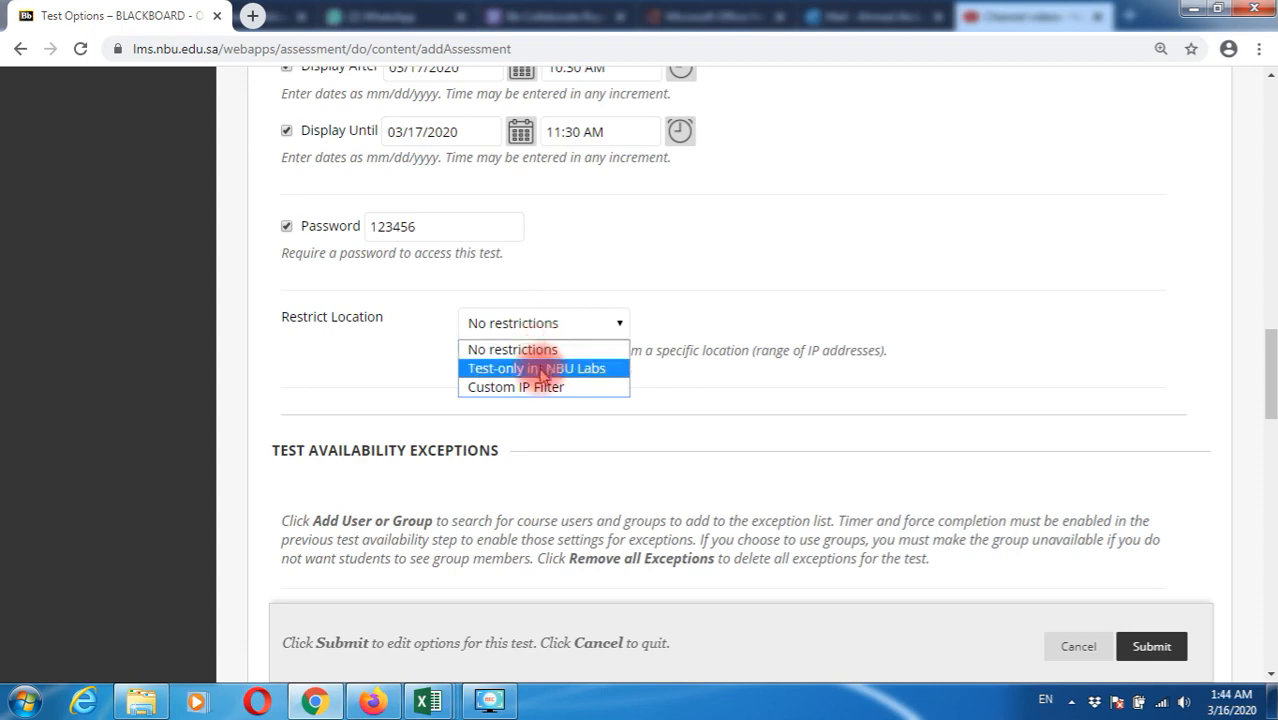
{"action": "left_click", "coordinate": [540, 369]}
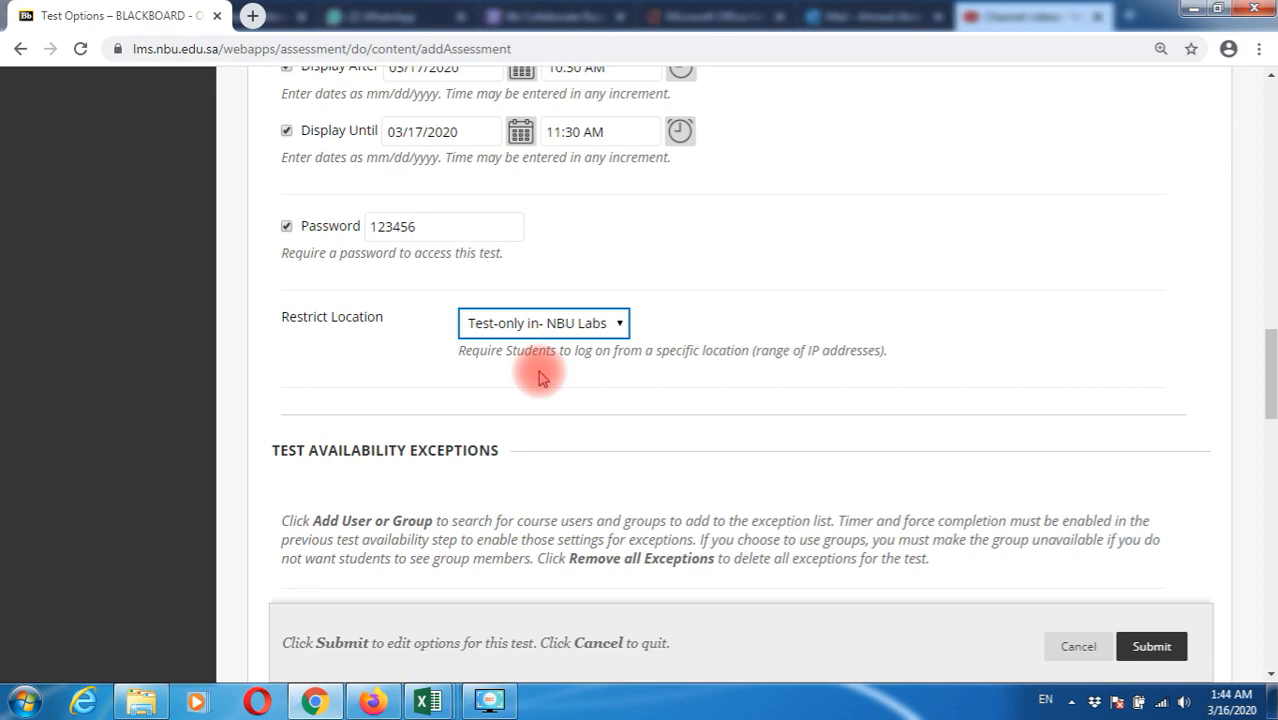
{"action": "left_click", "coordinate": [531, 323]}
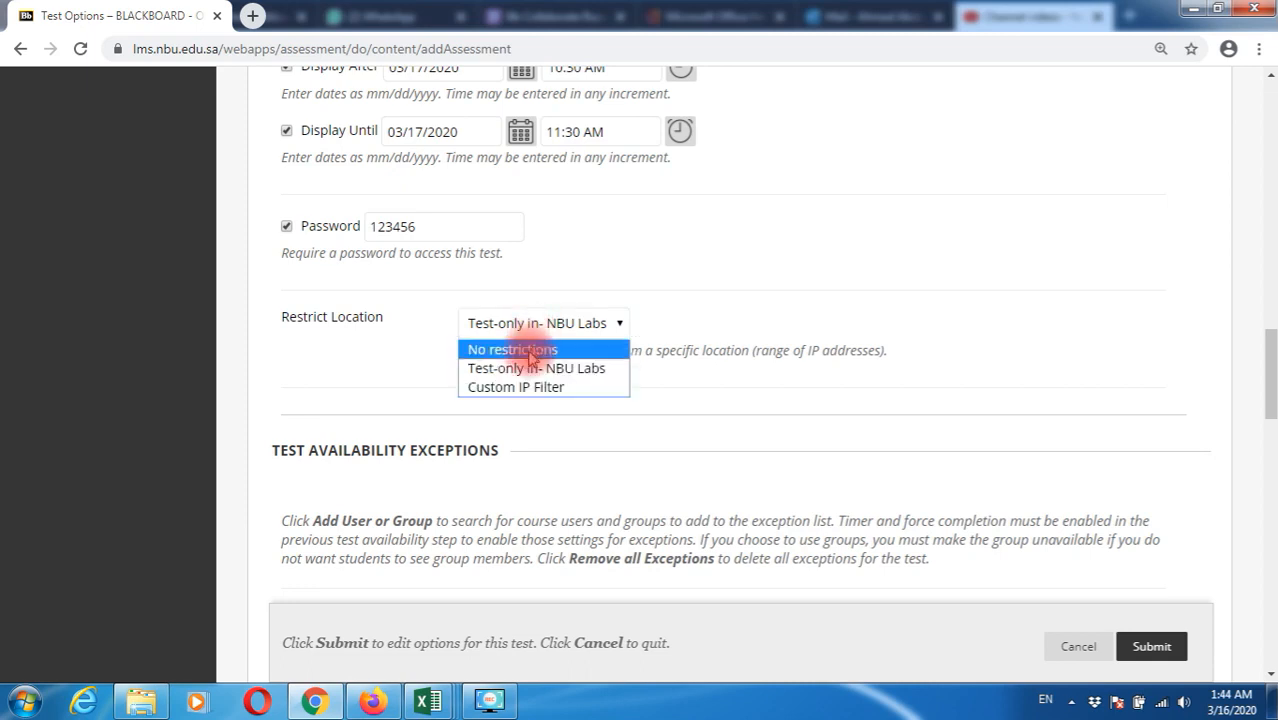
{"action": "left_click", "coordinate": [531, 352]}
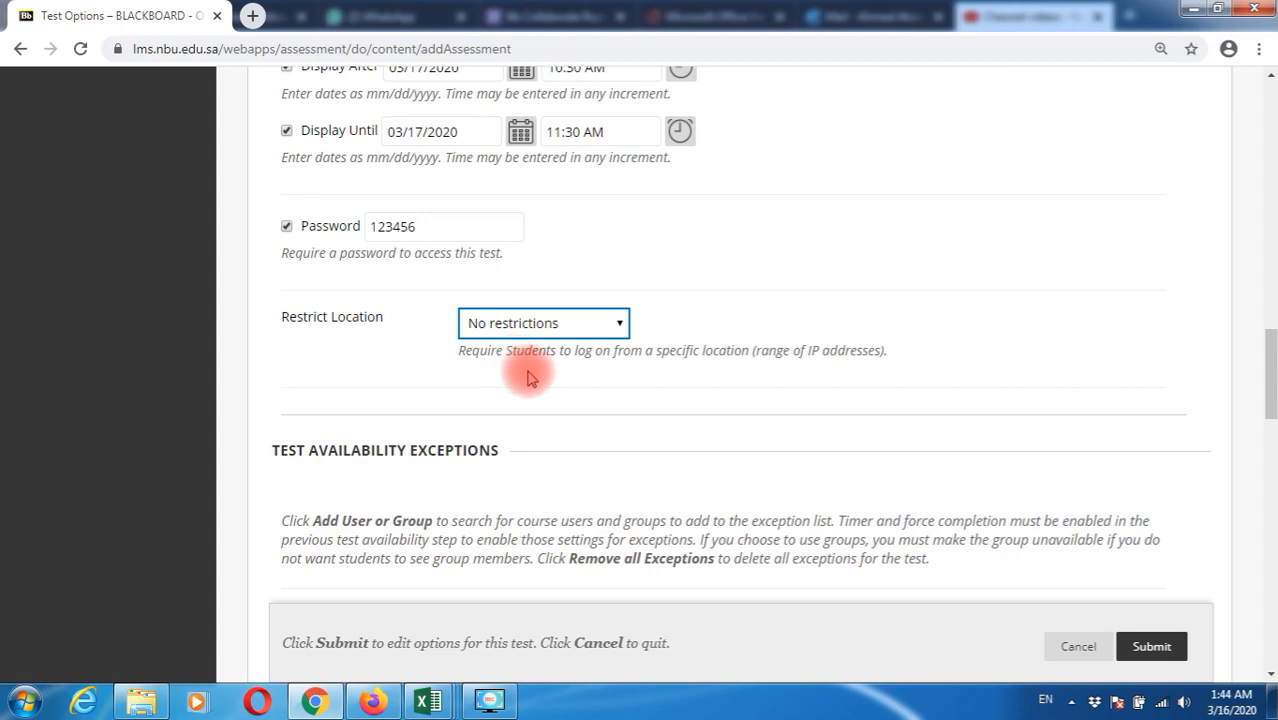
{"action": "scroll", "coordinate": [573, 442], "scroll_direction": "down", "scroll_amount": 4}
{"action": "scroll", "coordinate": [575, 445], "scroll_direction": "down", "scroll_amount": 6}
{"action": "scroll", "coordinate": [576, 440], "scroll_direction": "down", "scroll_amount": 4}
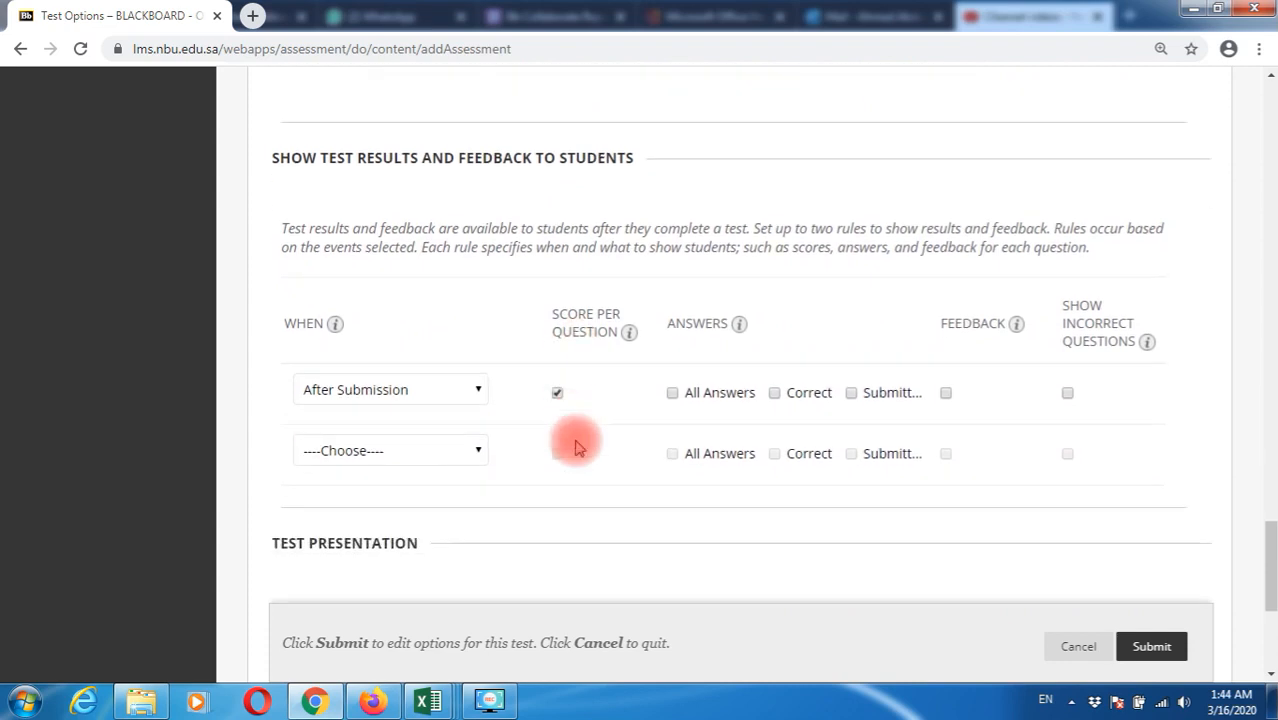
Uncheck Score per Question in the After Submission results and feedback rule
{"action": "left_click_drag", "start_coordinate": [274, 157], "coordinate": [676, 163]}
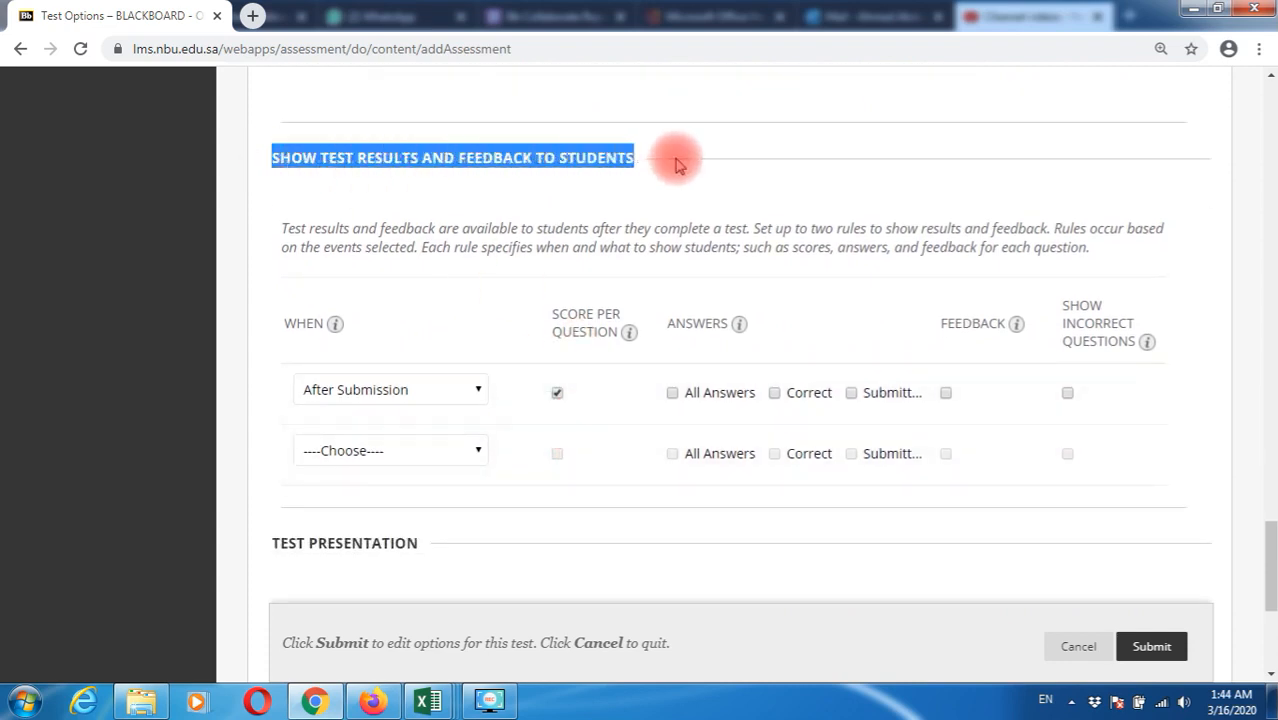
{"action": "left_click", "coordinate": [558, 394]}
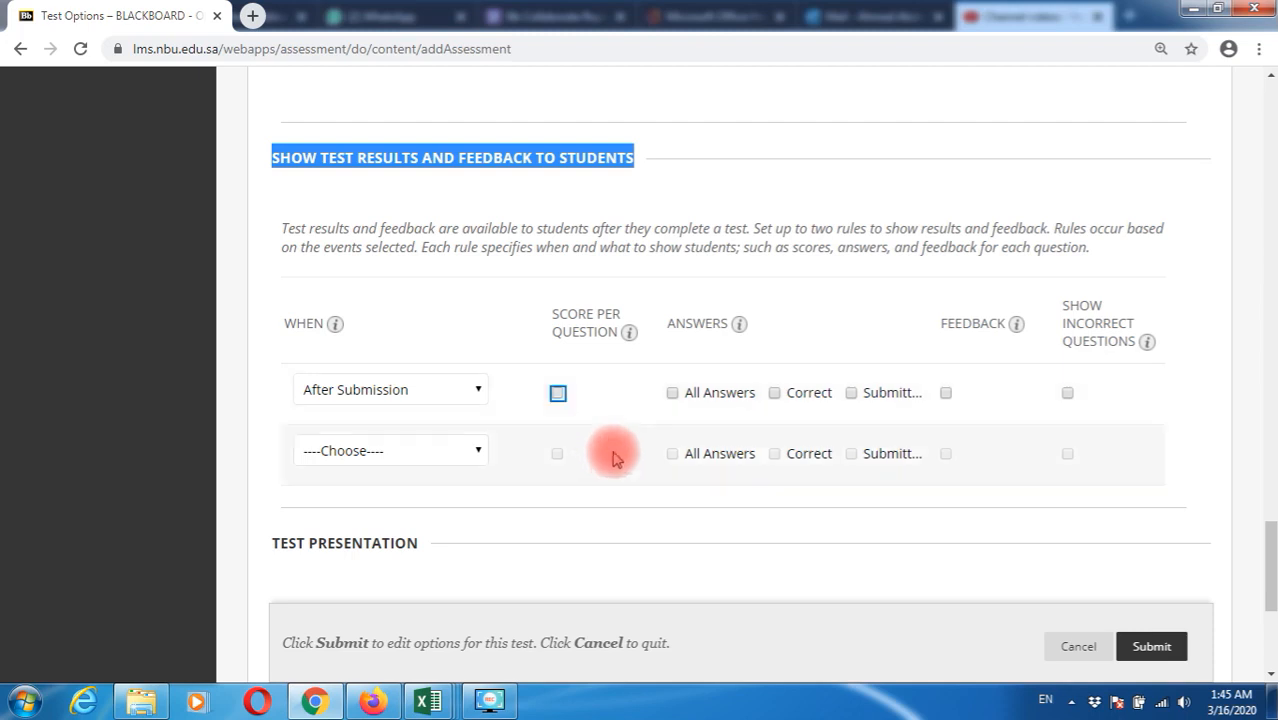
{"action": "scroll", "coordinate": [607, 447], "scroll_direction": "down", "scroll_amount": 3}
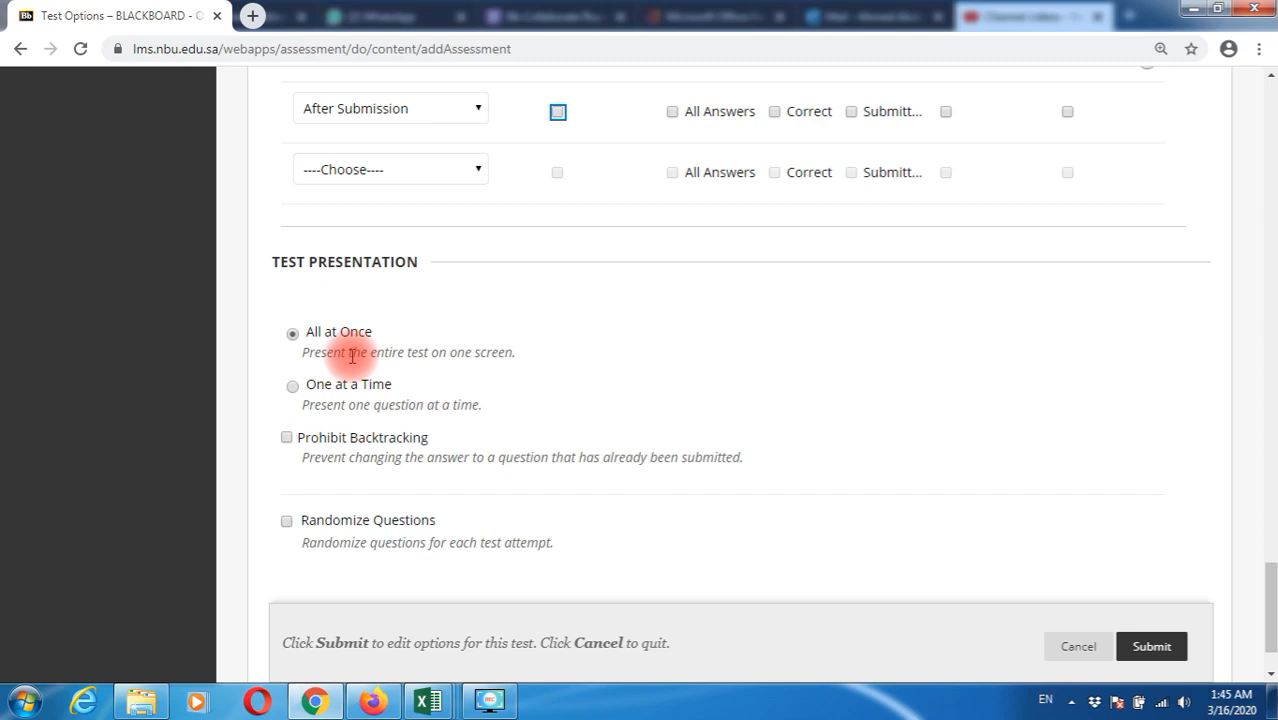
Keep All at Once presentation, check Randomize Questions, and submit the test options
{"action": "left_click", "coordinate": [293, 387]}
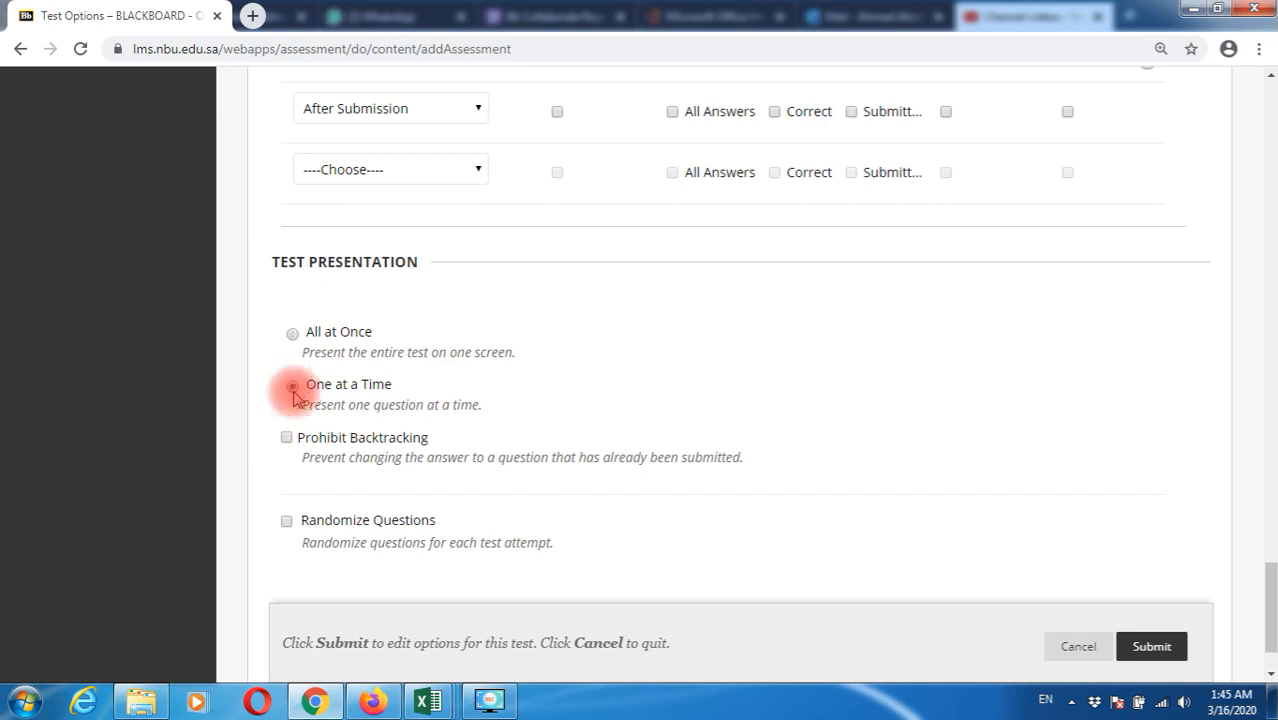
{"action": "left_click", "coordinate": [286, 438]}
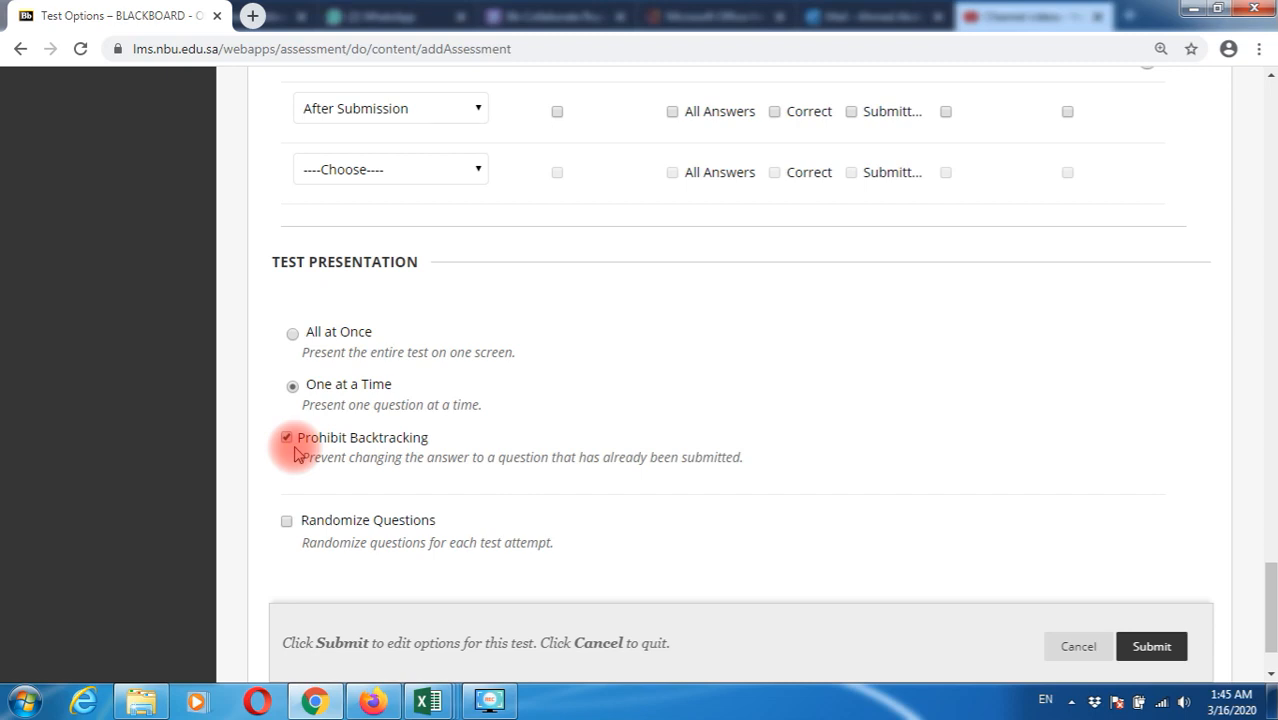
{"action": "left_click", "coordinate": [296, 400]}
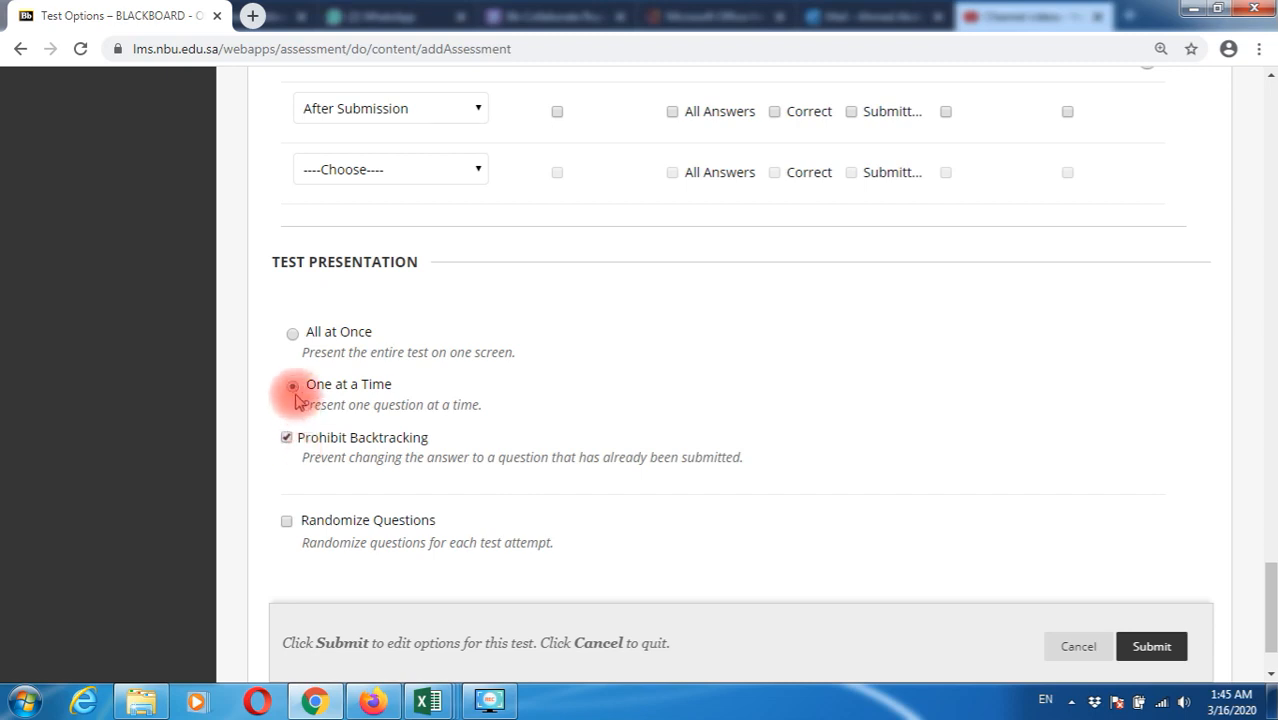
{"action": "left_click", "coordinate": [292, 333]}
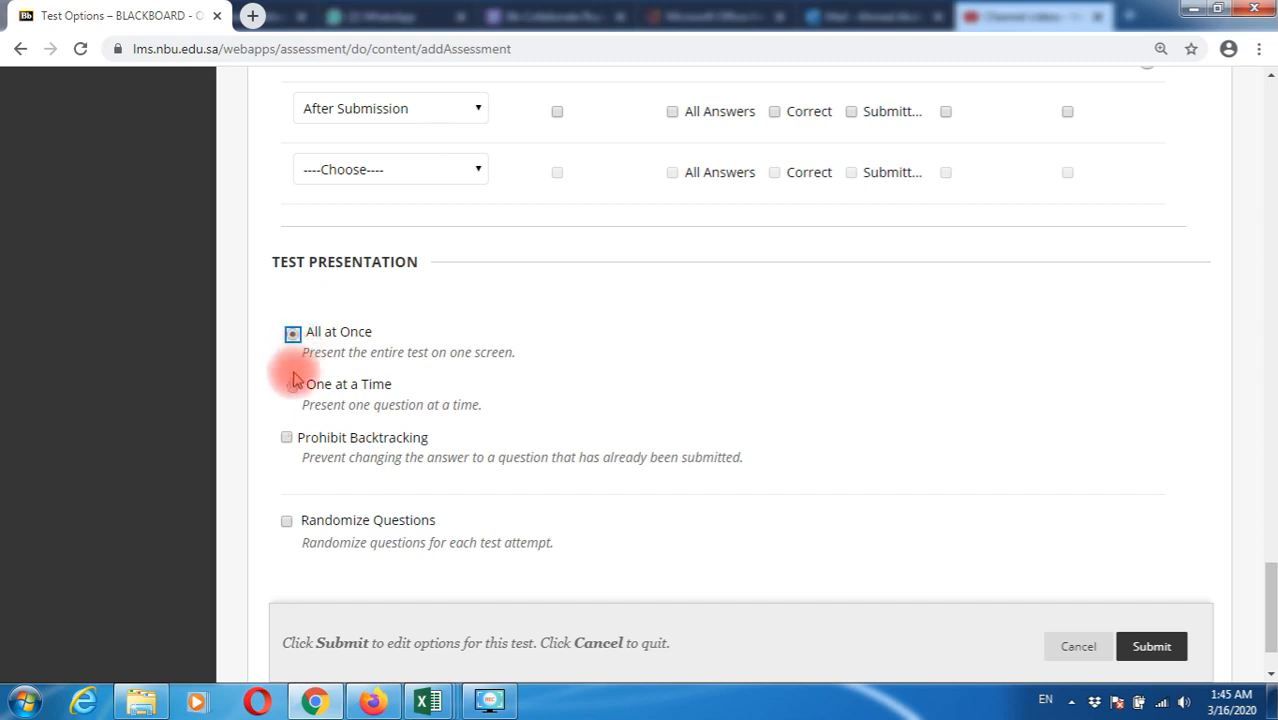
{"action": "scroll", "coordinate": [285, 408], "scroll_direction": "down", "scroll_amount": 1}
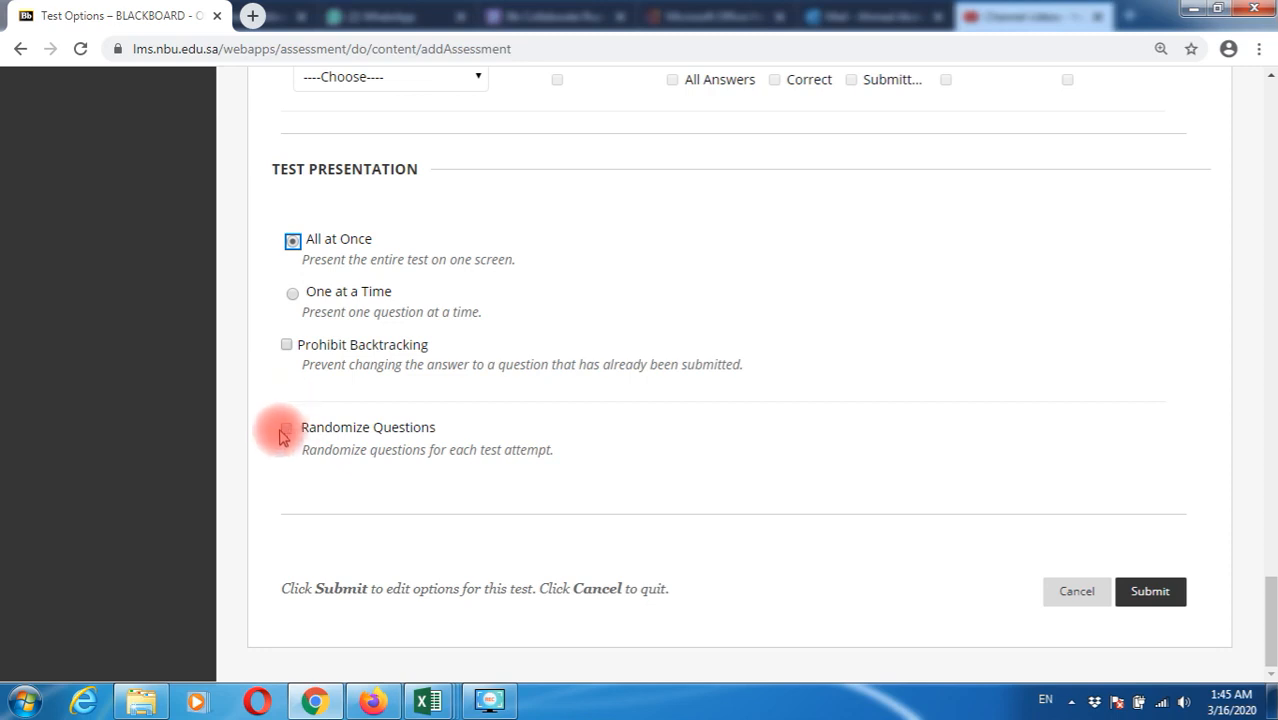
{"action": "left_click", "coordinate": [286, 430]}
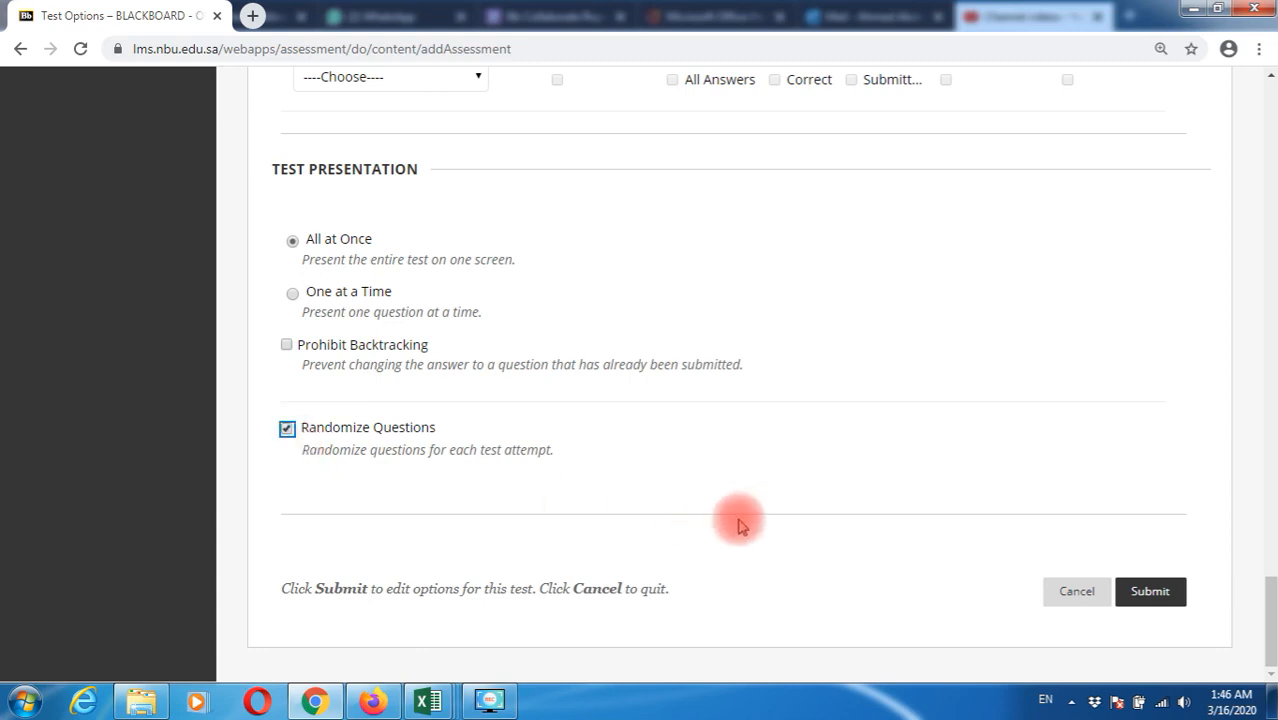
{"action": "left_click", "coordinate": [1172, 604]}
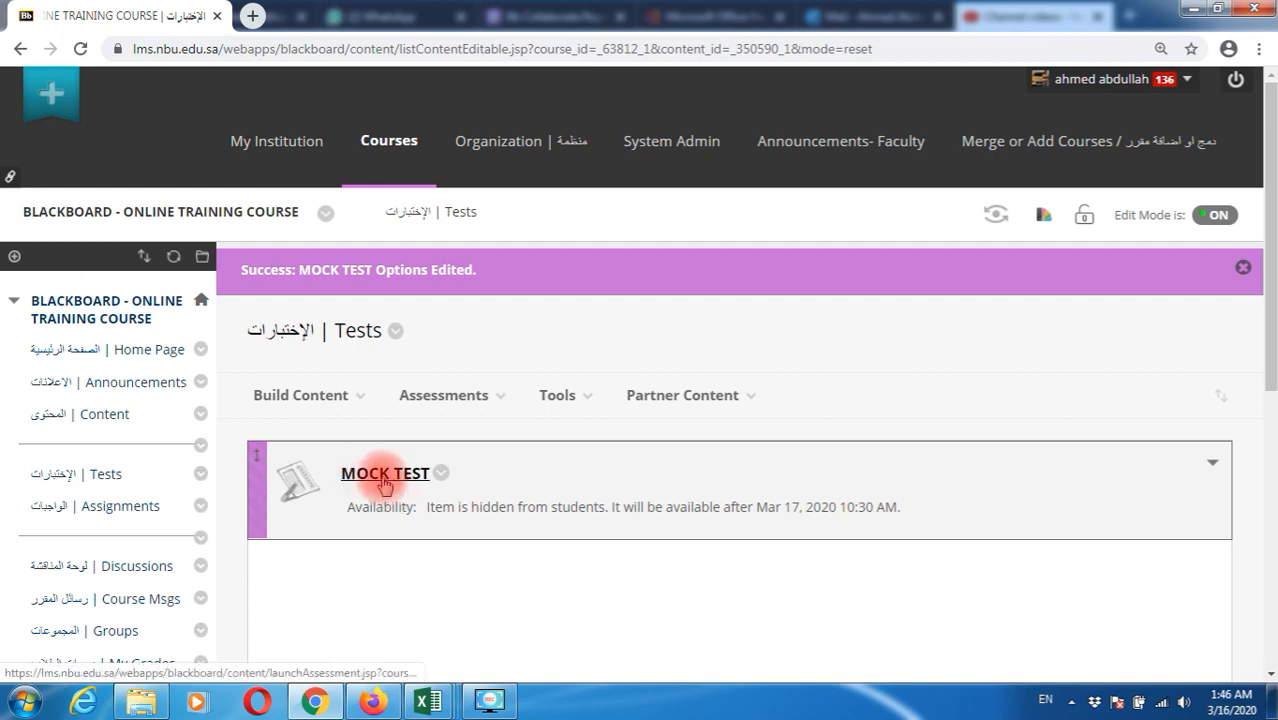
Reload the course's Tests page from the course menu to see MOCK TEST listed
{"action": "left_click", "coordinate": [100, 480]}
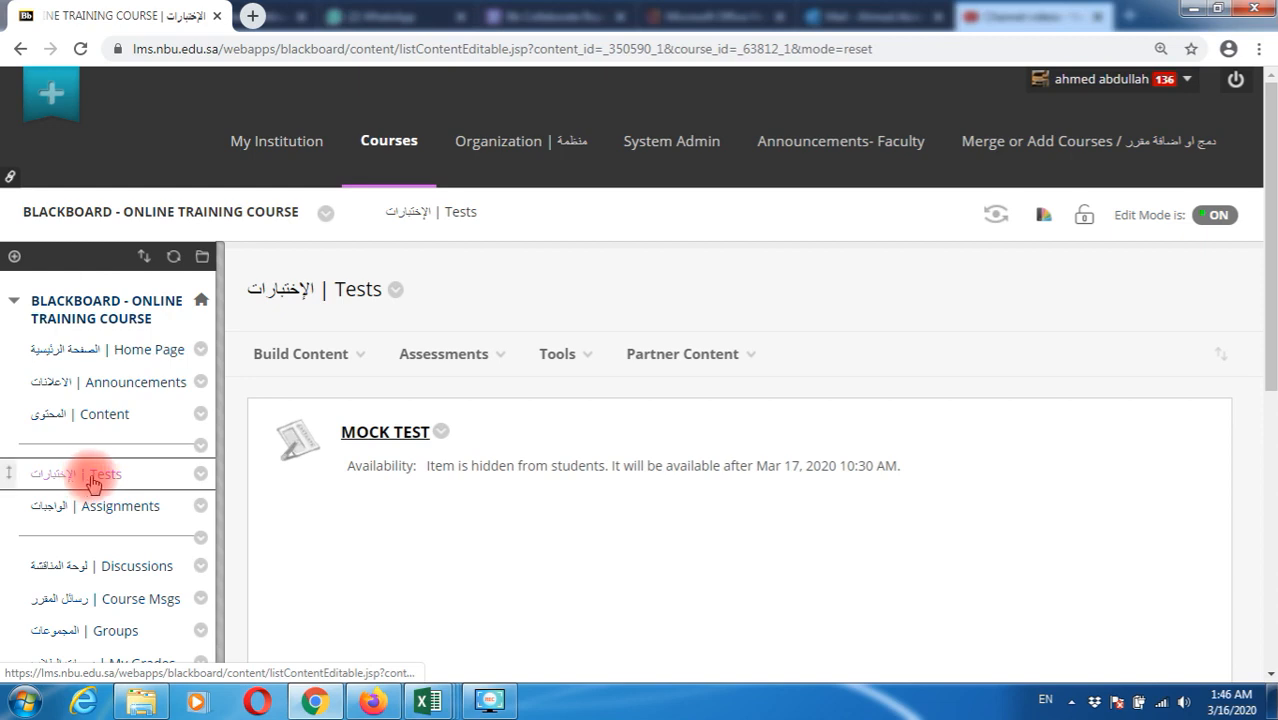
{"action": "left_click", "coordinate": [97, 483]}
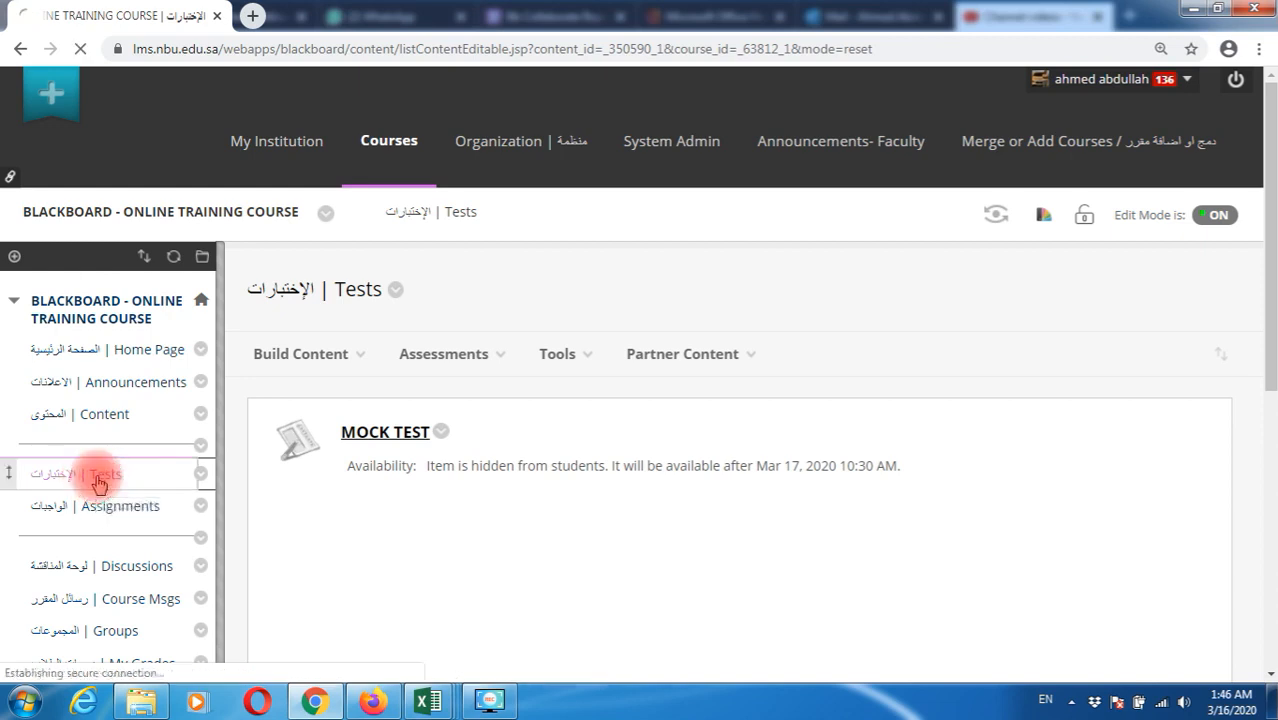
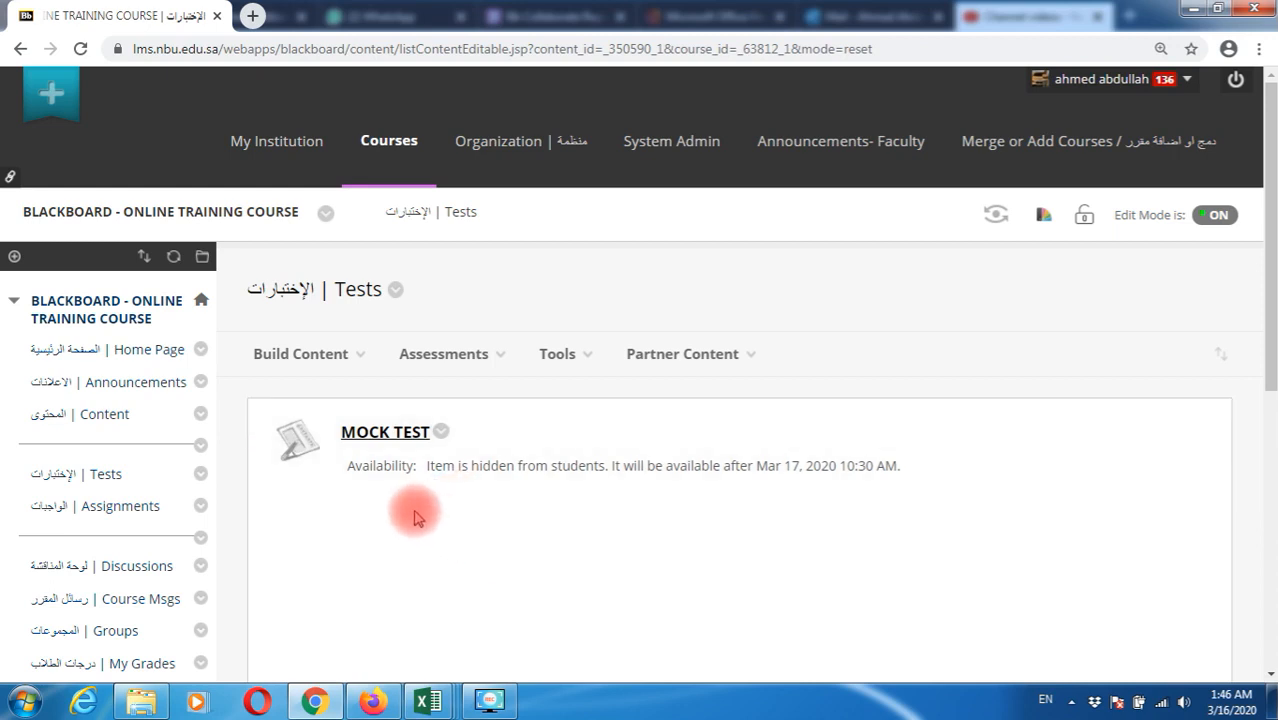
From the Tests area, choose Edit the Test on MOCK TEST to reach its Test Canvas
{"action": "left_click", "coordinate": [75, 473]}
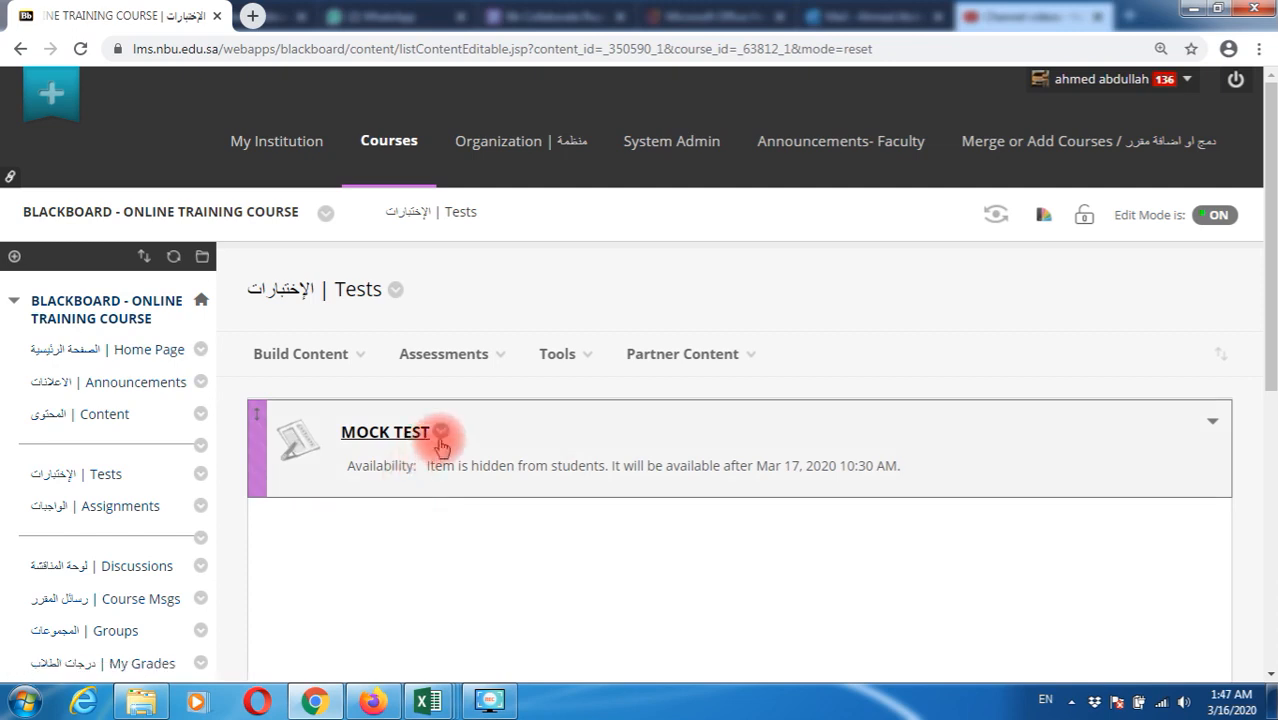
{"action": "left_click", "coordinate": [440, 442]}
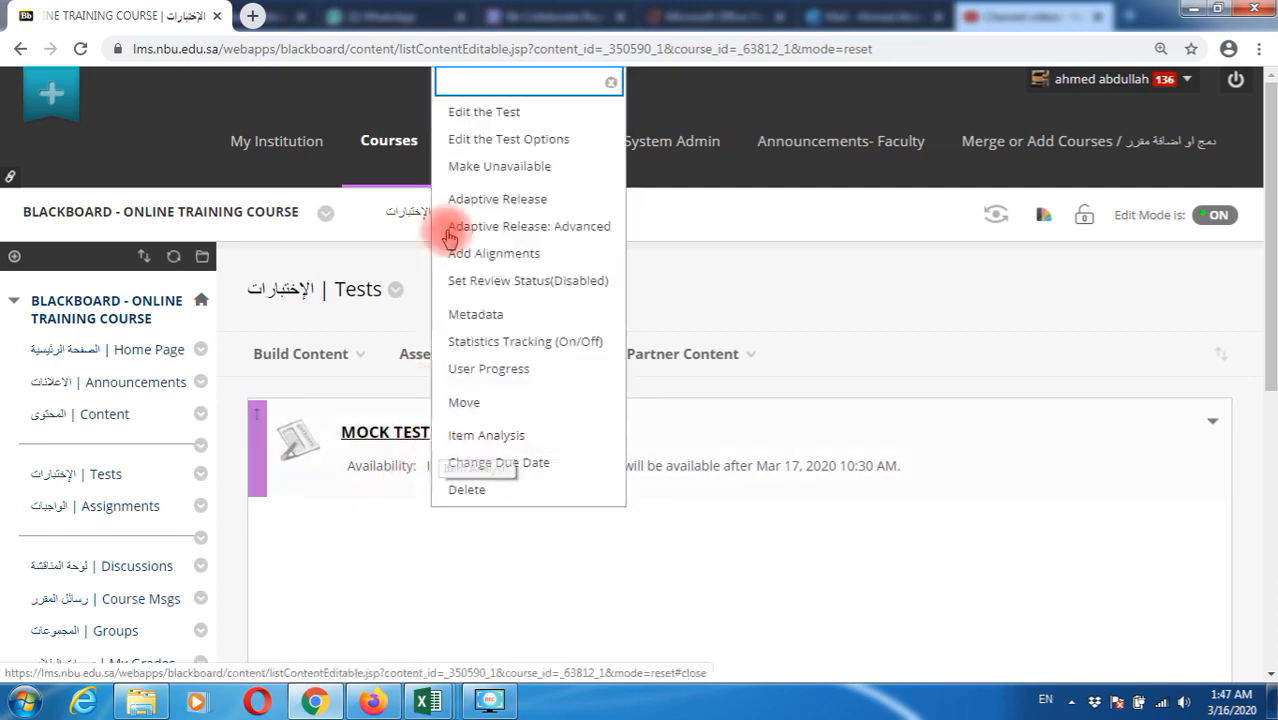
{"action": "left_click", "coordinate": [522, 121]}
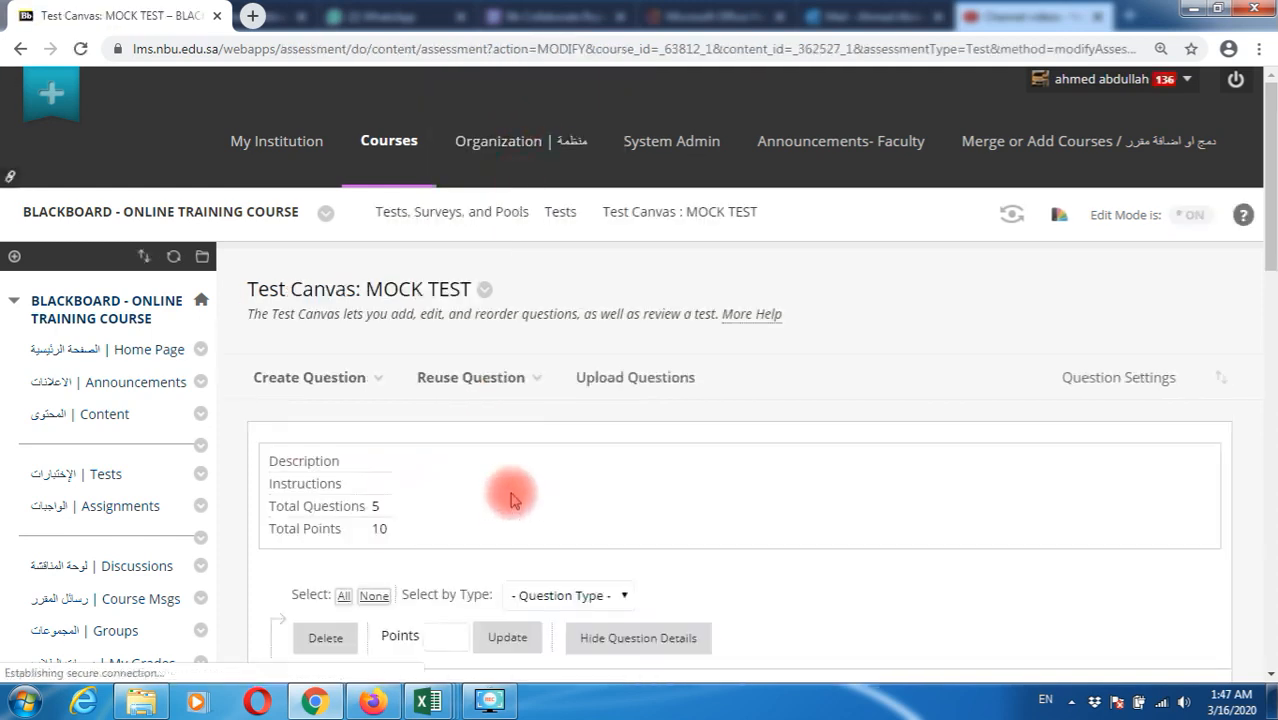
{"action": "scroll", "coordinate": [510, 500], "scroll_direction": "down", "scroll_amount": 3}
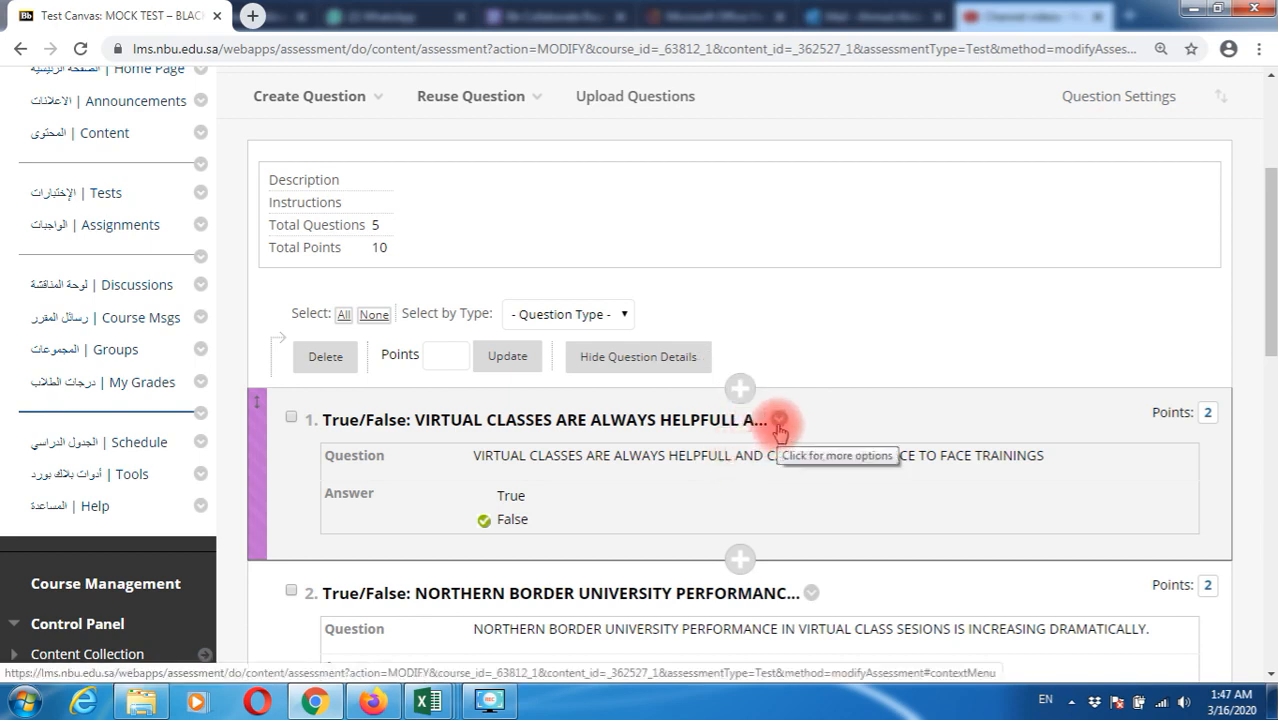
{"action": "left_click", "coordinate": [778, 423]}
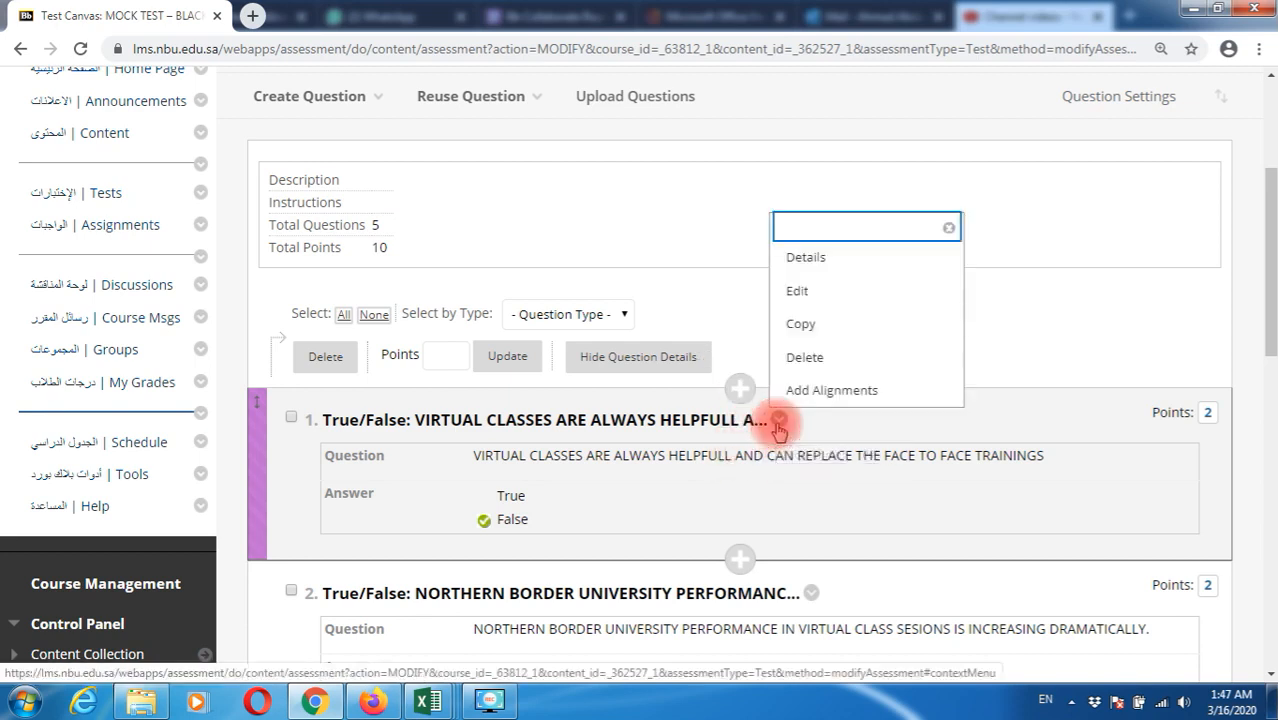
{"action": "left_click", "coordinate": [805, 291]}
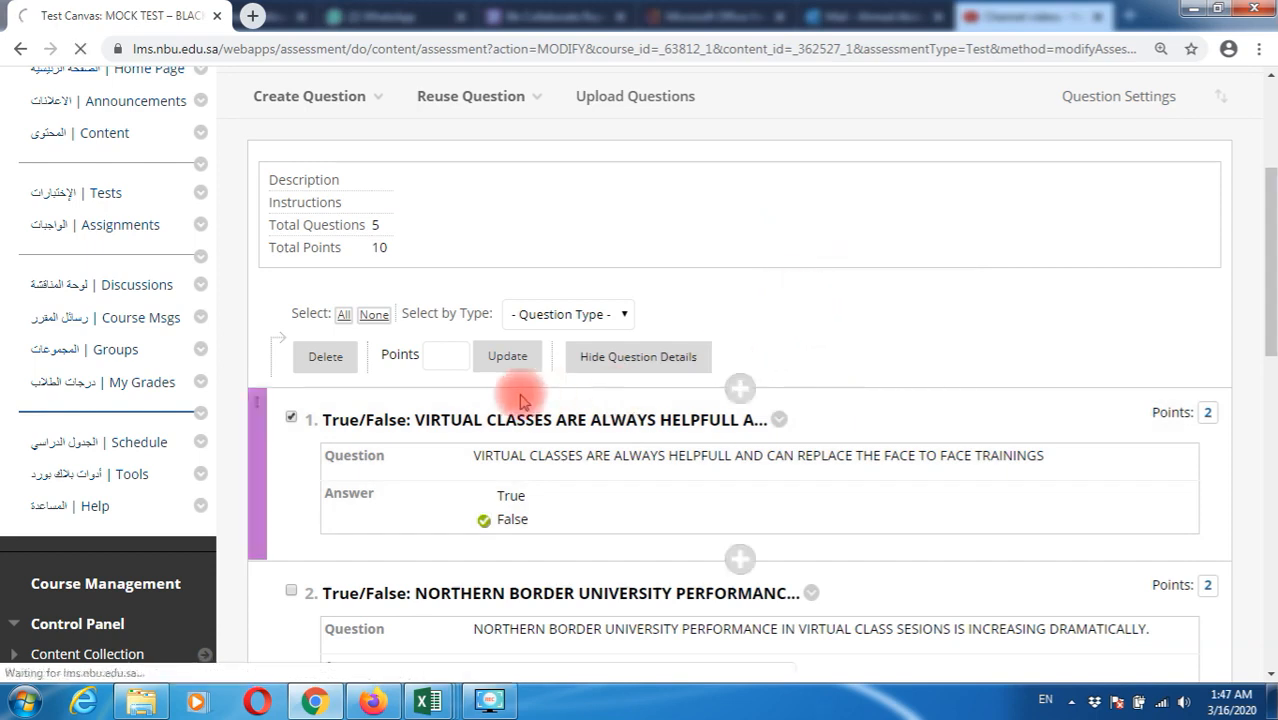
{"action": "scroll", "coordinate": [527, 485], "scroll_direction": "down", "scroll_amount": 4}
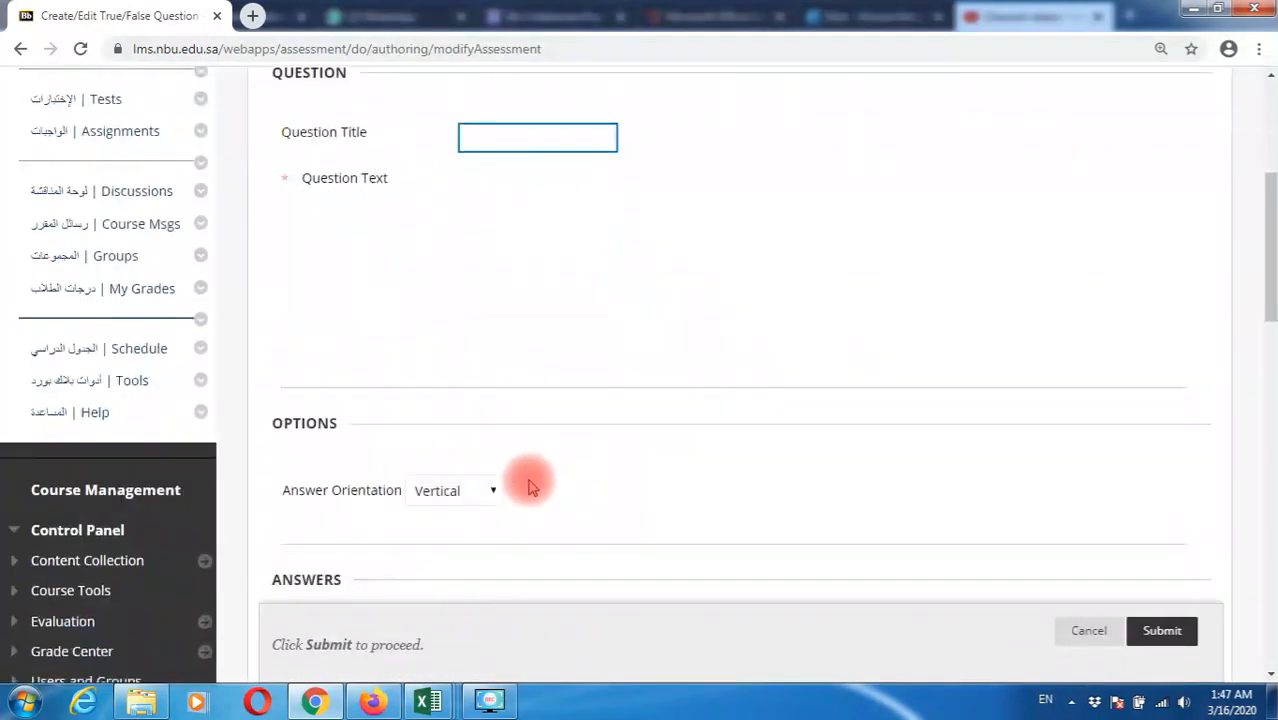
{"action": "scroll", "coordinate": [532, 487], "scroll_direction": "down", "scroll_amount": 2}
{"action": "scroll", "coordinate": [531, 486], "scroll_direction": "up", "scroll_amount": 2}
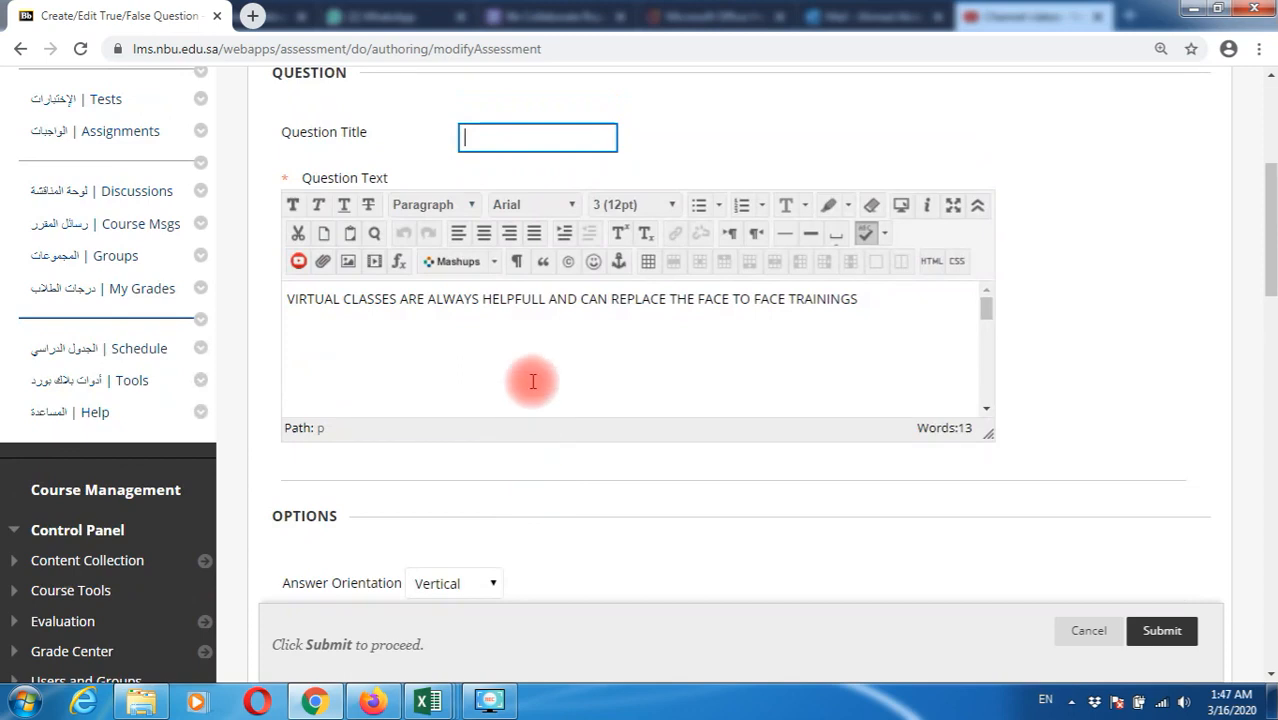
{"action": "left_click", "coordinate": [540, 302]}
{"action": "left_click_drag", "start_coordinate": [399, 318], "coordinate": [531, 318]}
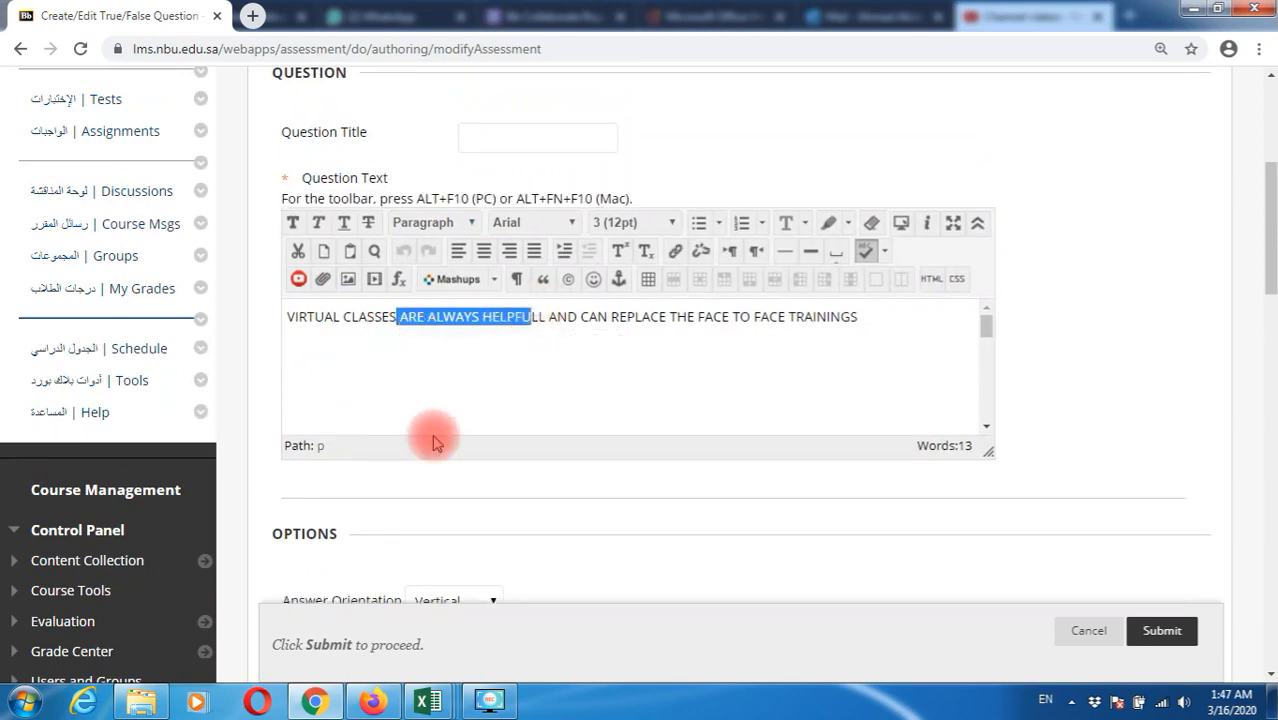
{"action": "scroll", "coordinate": [433, 443], "scroll_direction": "down", "scroll_amount": 6}
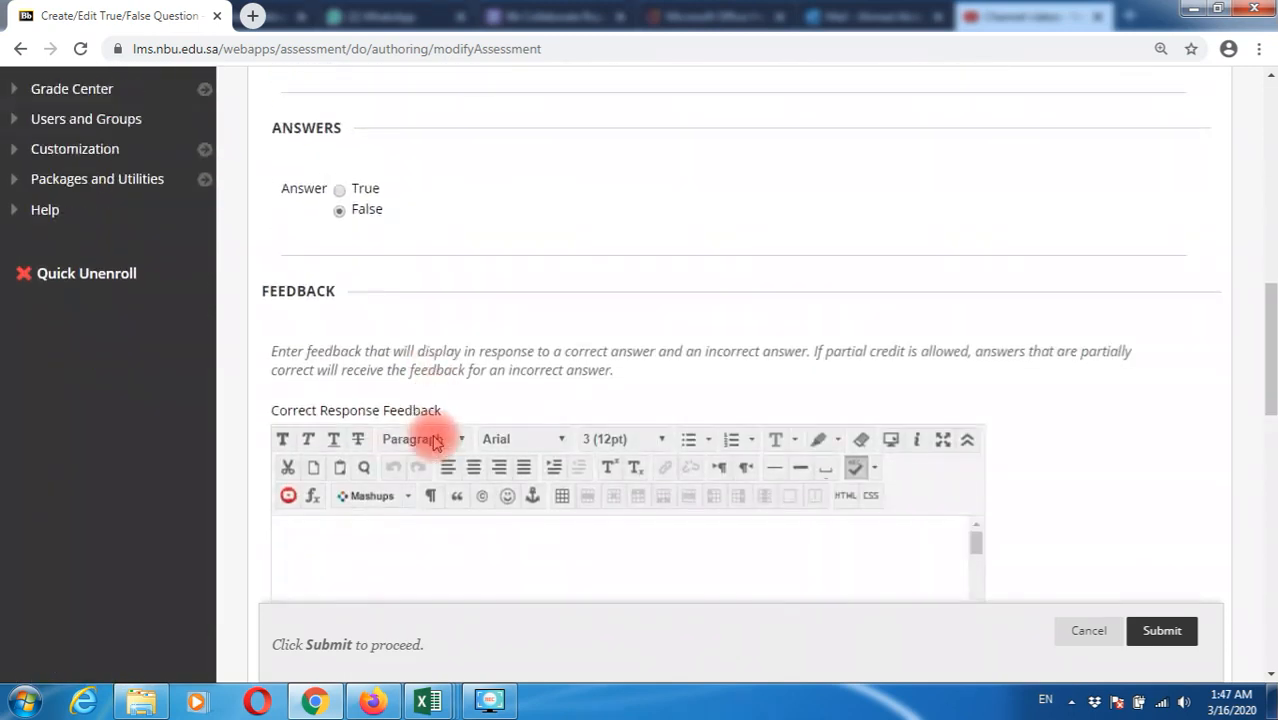
{"action": "scroll", "coordinate": [434, 430], "scroll_direction": "down", "scroll_amount": 2}
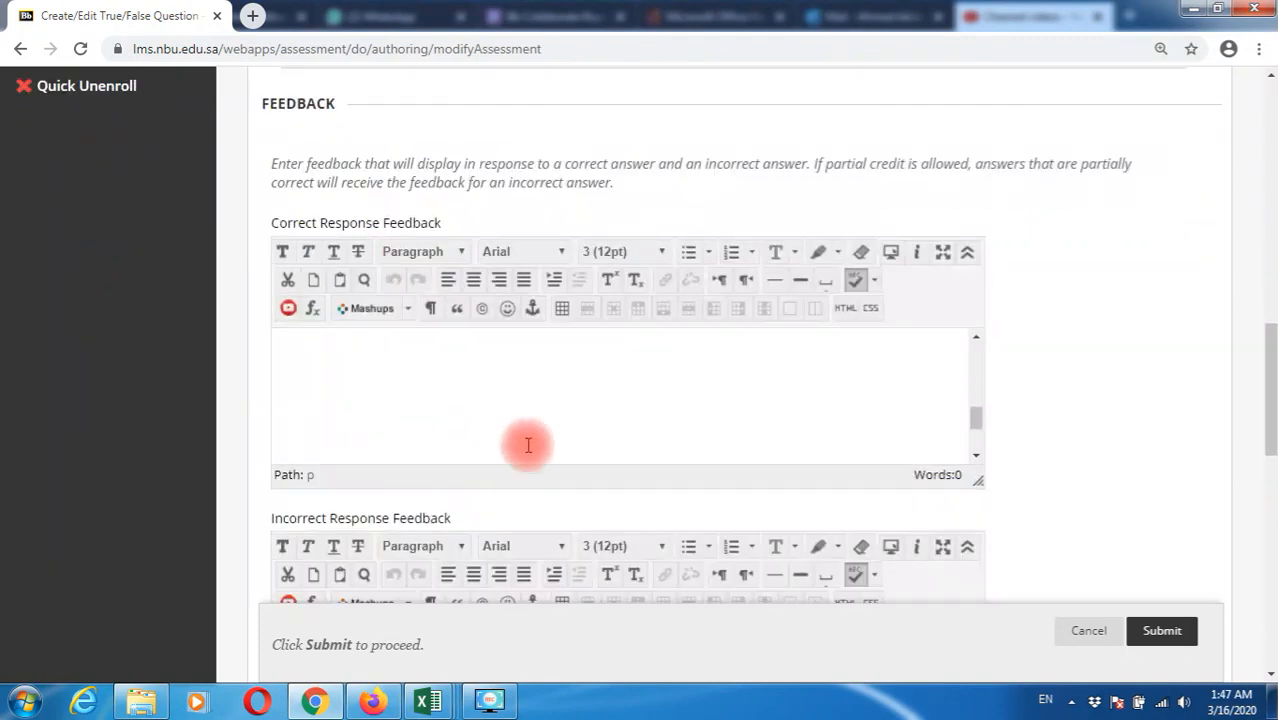
{"action": "scroll", "coordinate": [921, 379], "scroll_direction": "down", "scroll_amount": 4}
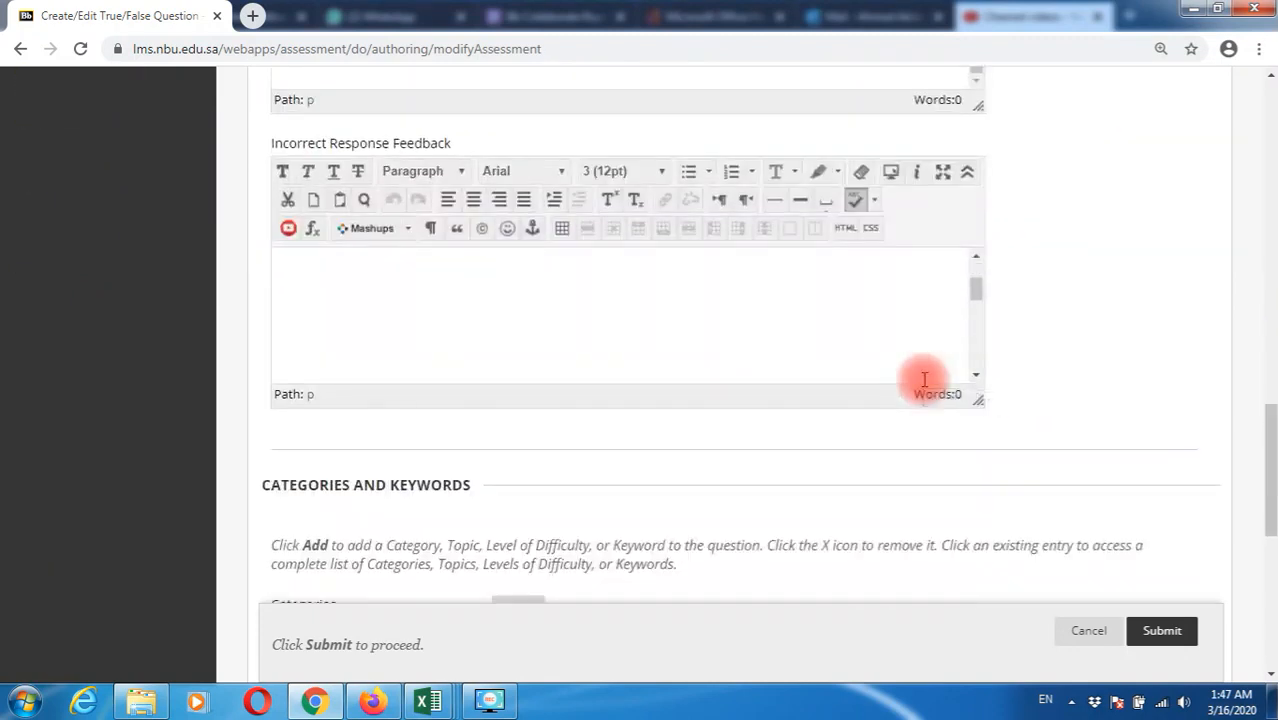
{"action": "scroll", "coordinate": [1107, 322], "scroll_direction": "up", "scroll_amount": 4}
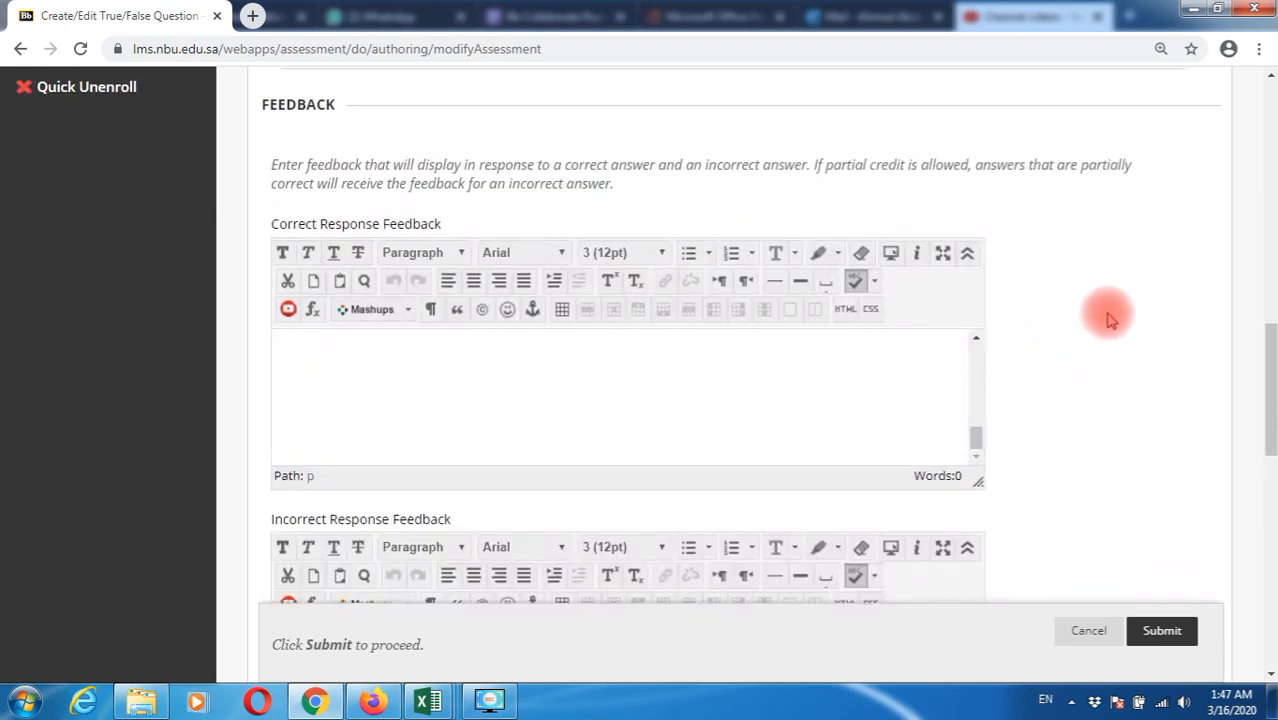
{"action": "scroll", "coordinate": [1107, 318], "scroll_direction": "up", "scroll_amount": 4}
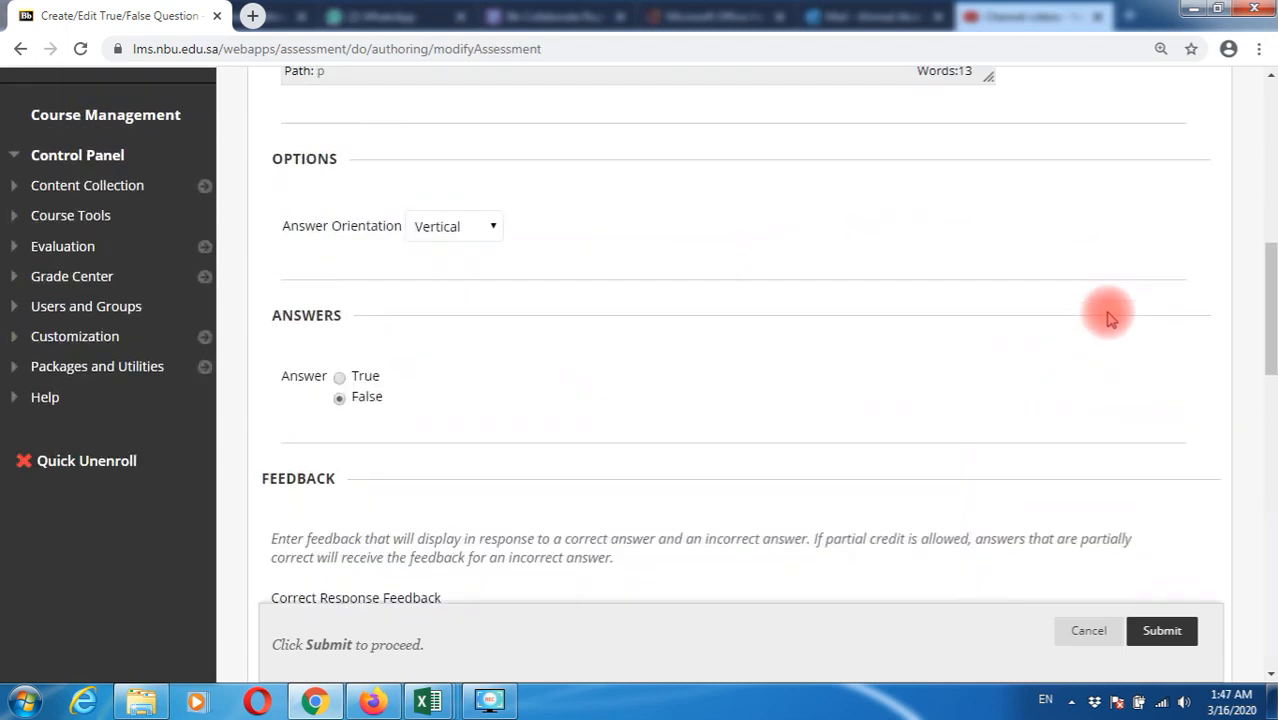
{"action": "left_click", "coordinate": [1090, 630]}
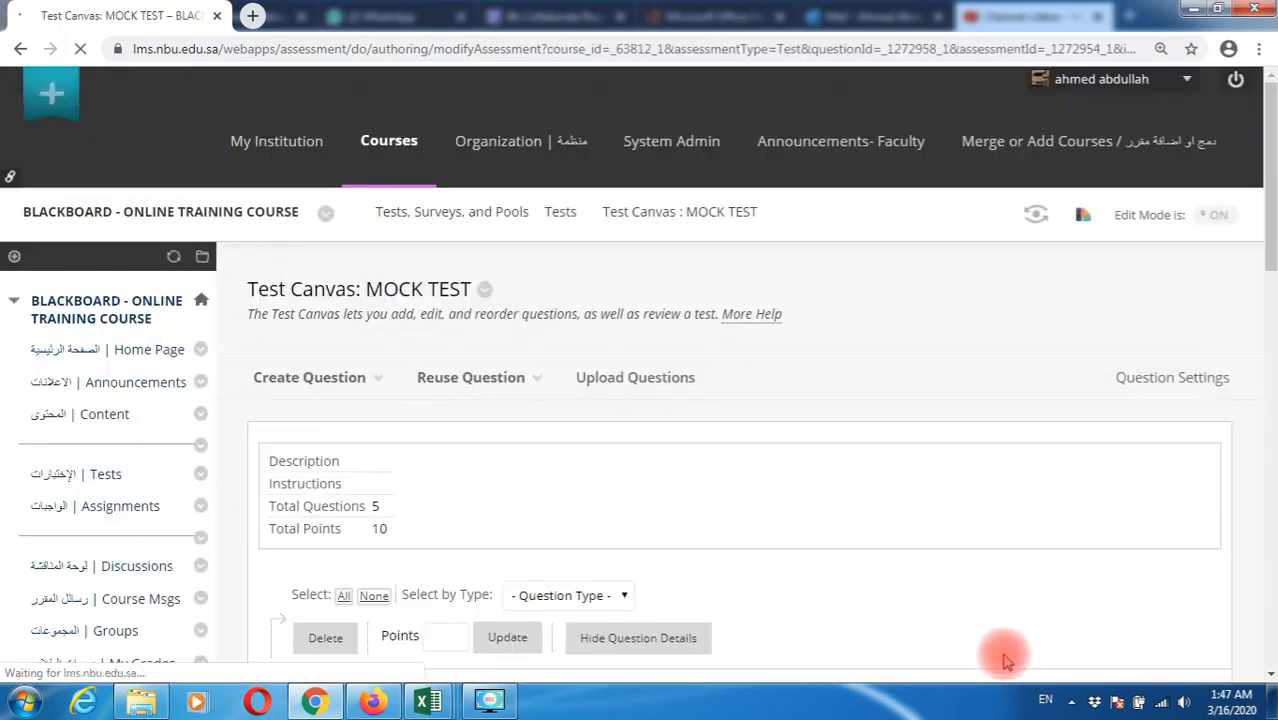
Look over the five 10-point questions on the canvas, then return to the Tests area
{"action": "scroll", "coordinate": [628, 565], "scroll_direction": "down", "scroll_amount": 7}
{"action": "scroll", "coordinate": [650, 472], "scroll_direction": "up", "scroll_amount": 3}
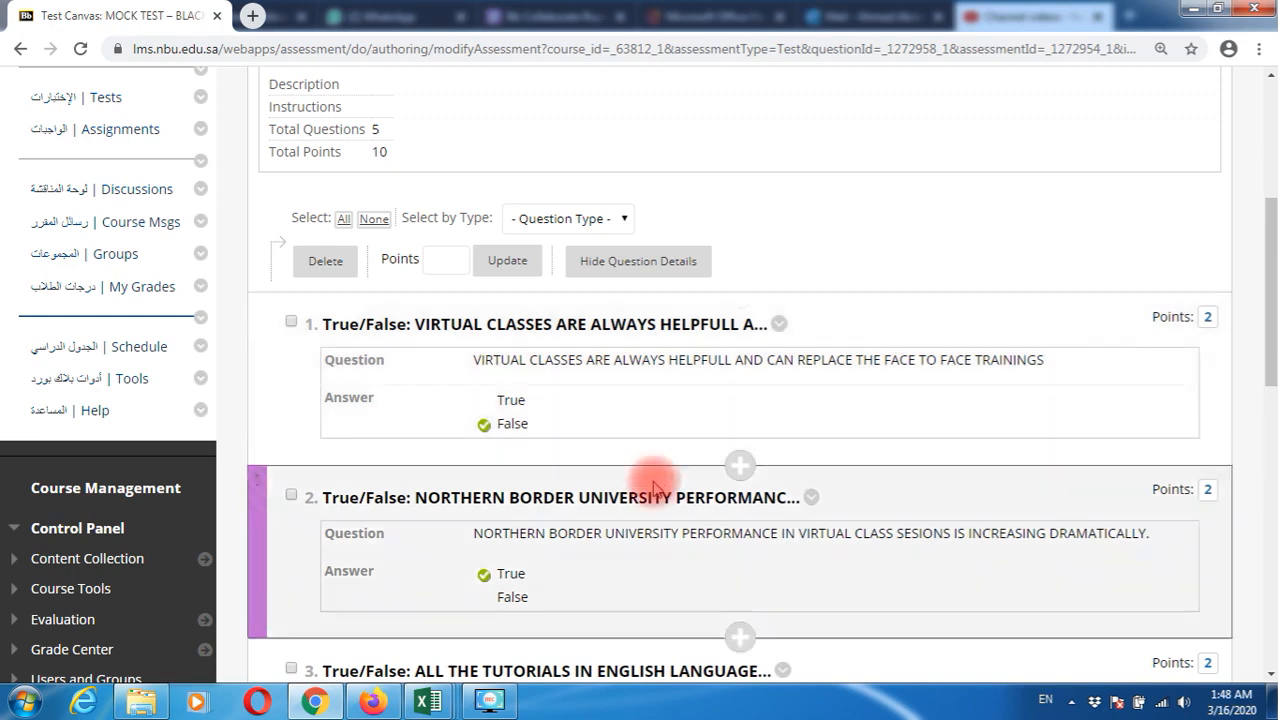
{"action": "scroll", "coordinate": [651, 490], "scroll_direction": "up", "scroll_amount": 1}
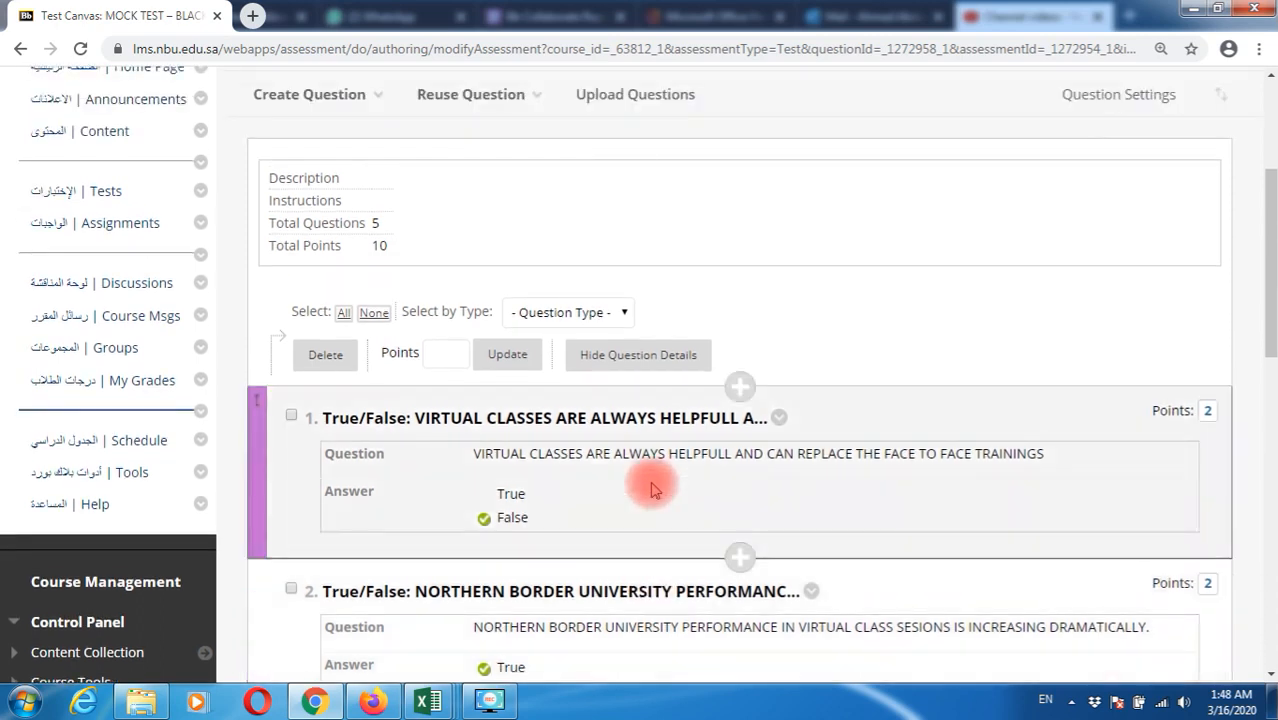
{"action": "scroll", "coordinate": [651, 484], "scroll_direction": "up", "scroll_amount": 1}
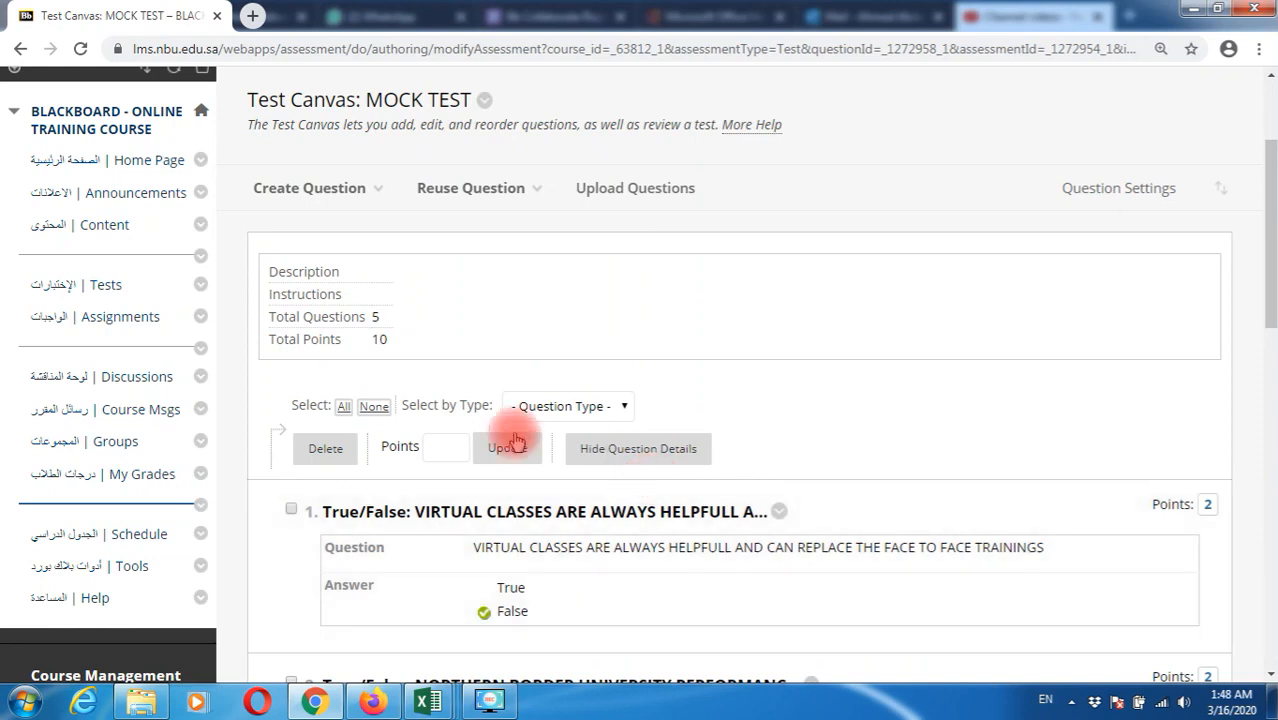
{"action": "left_click", "coordinate": [112, 299]}
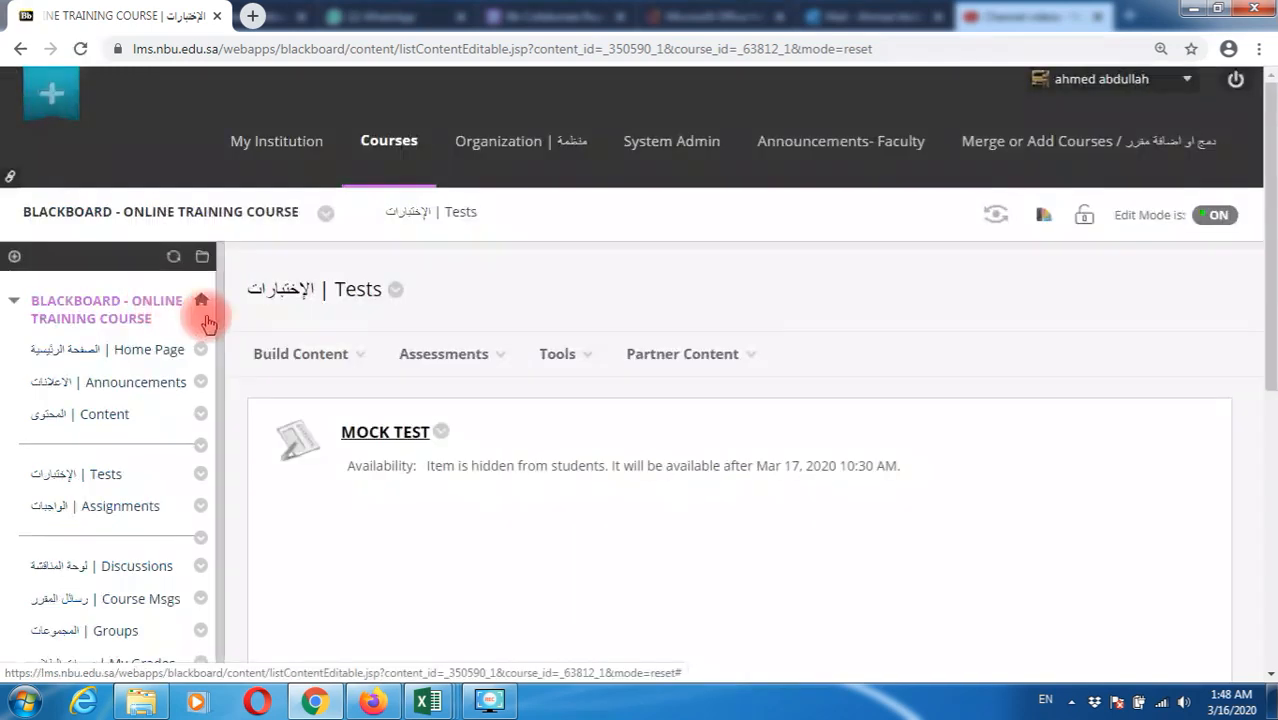
In MOCK TEST's Test Options, set a 5-minute timer with Auto-Submit ON
{"action": "left_click", "coordinate": [445, 354]}
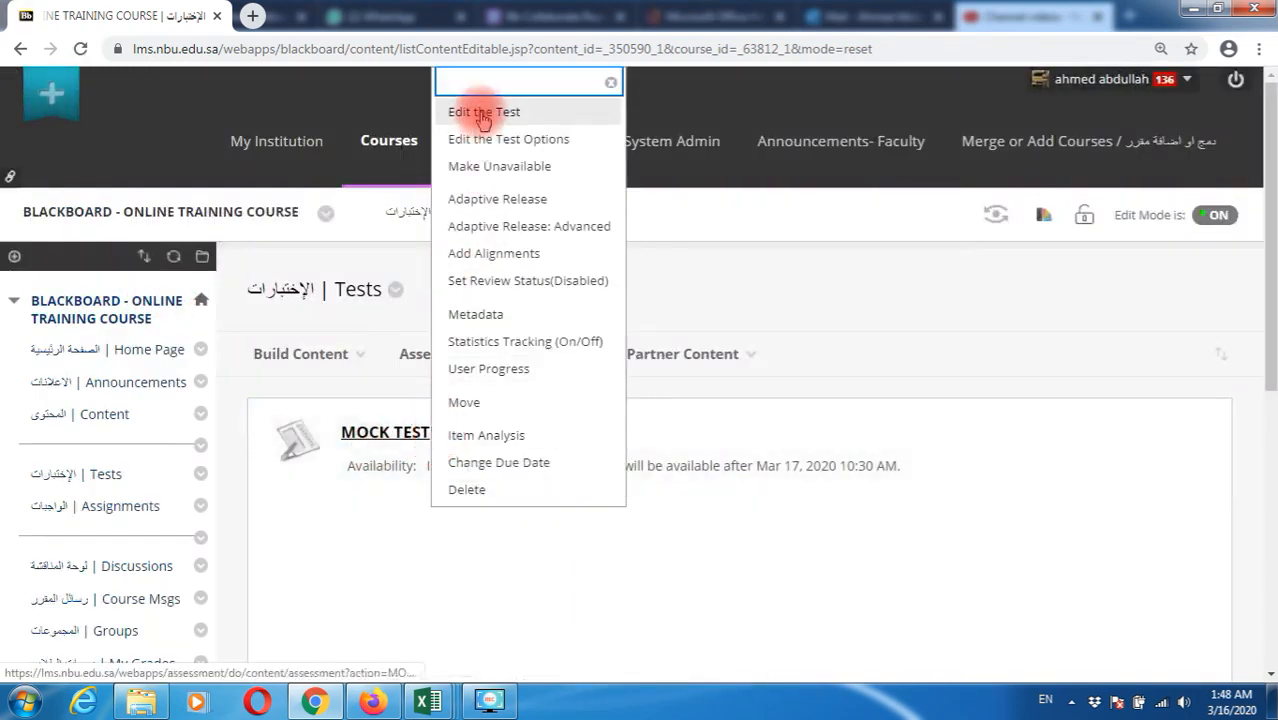
{"action": "left_click", "coordinate": [541, 150]}
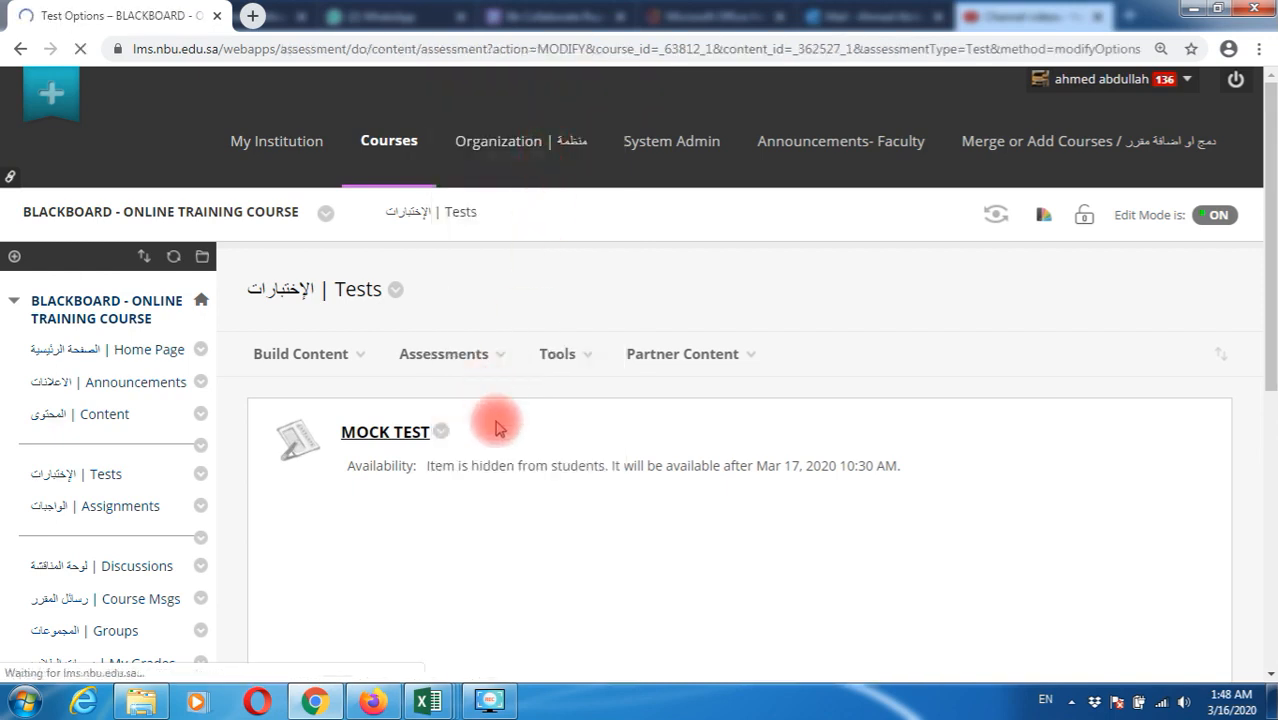
{"action": "scroll", "coordinate": [550, 480], "scroll_direction": "down", "scroll_amount": 5}
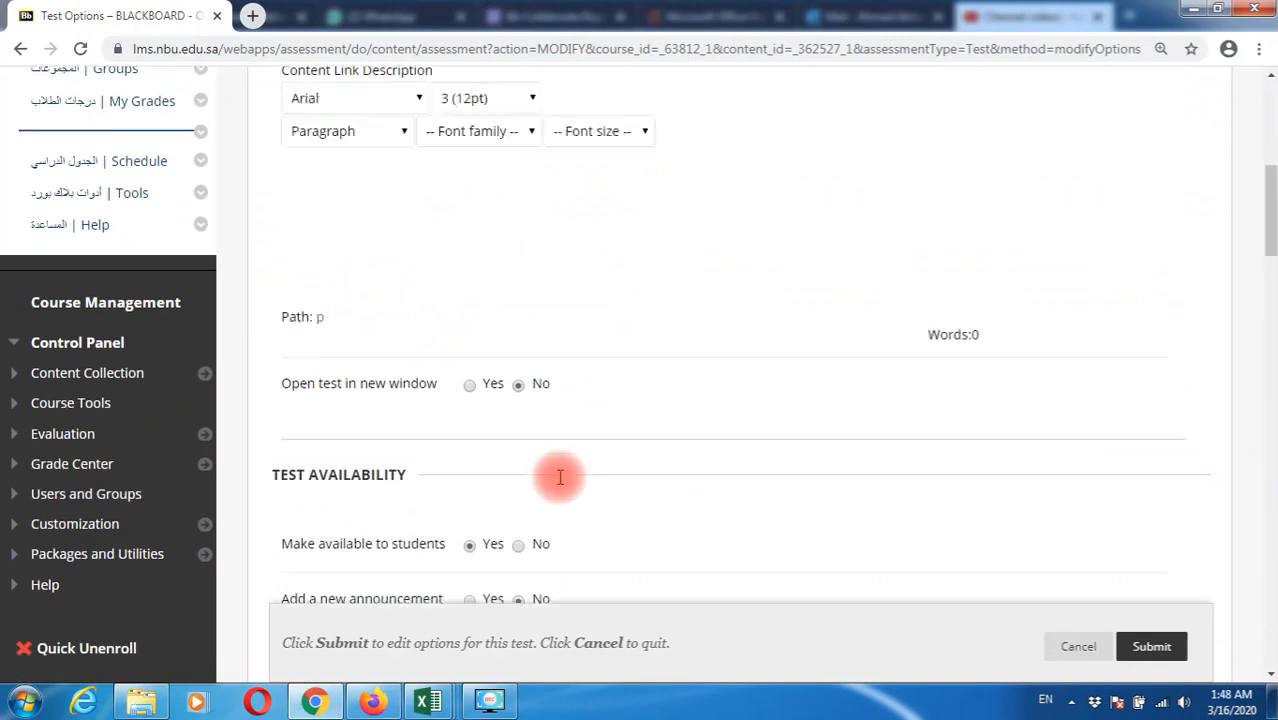
{"action": "scroll", "coordinate": [560, 480], "scroll_direction": "down", "scroll_amount": 1}
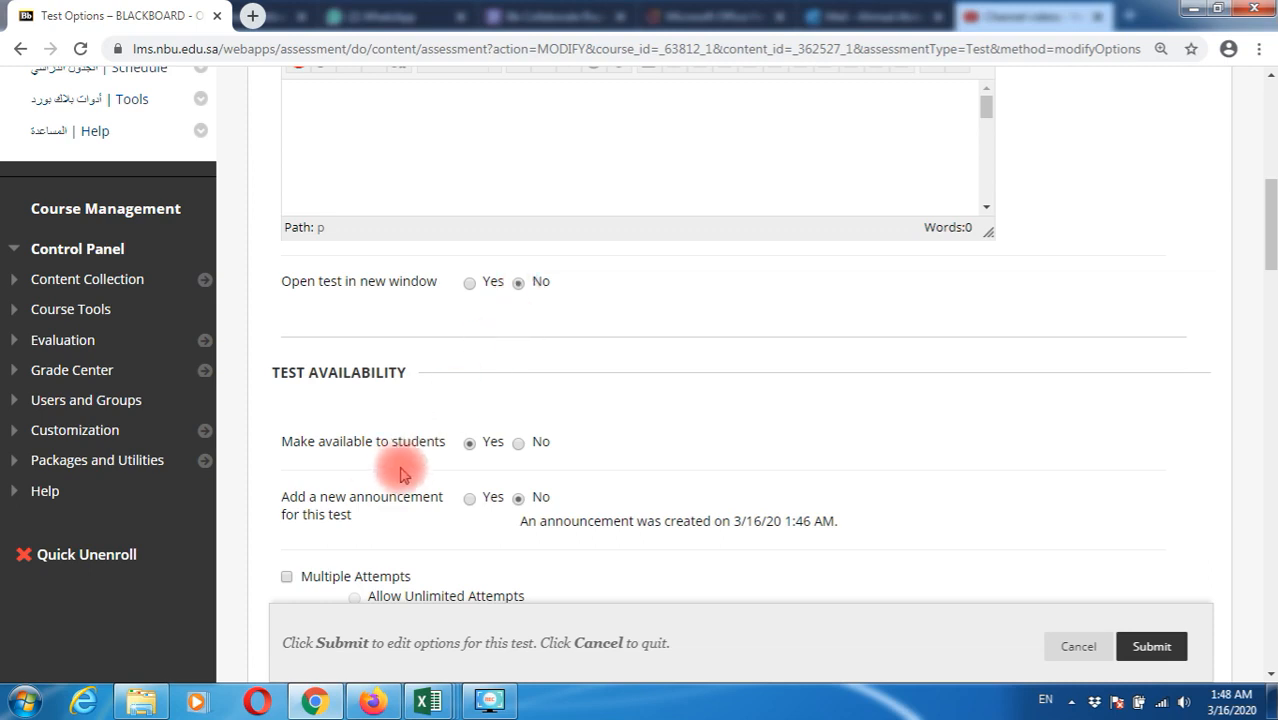
{"action": "scroll", "coordinate": [473, 470], "scroll_direction": "down", "scroll_amount": 3}
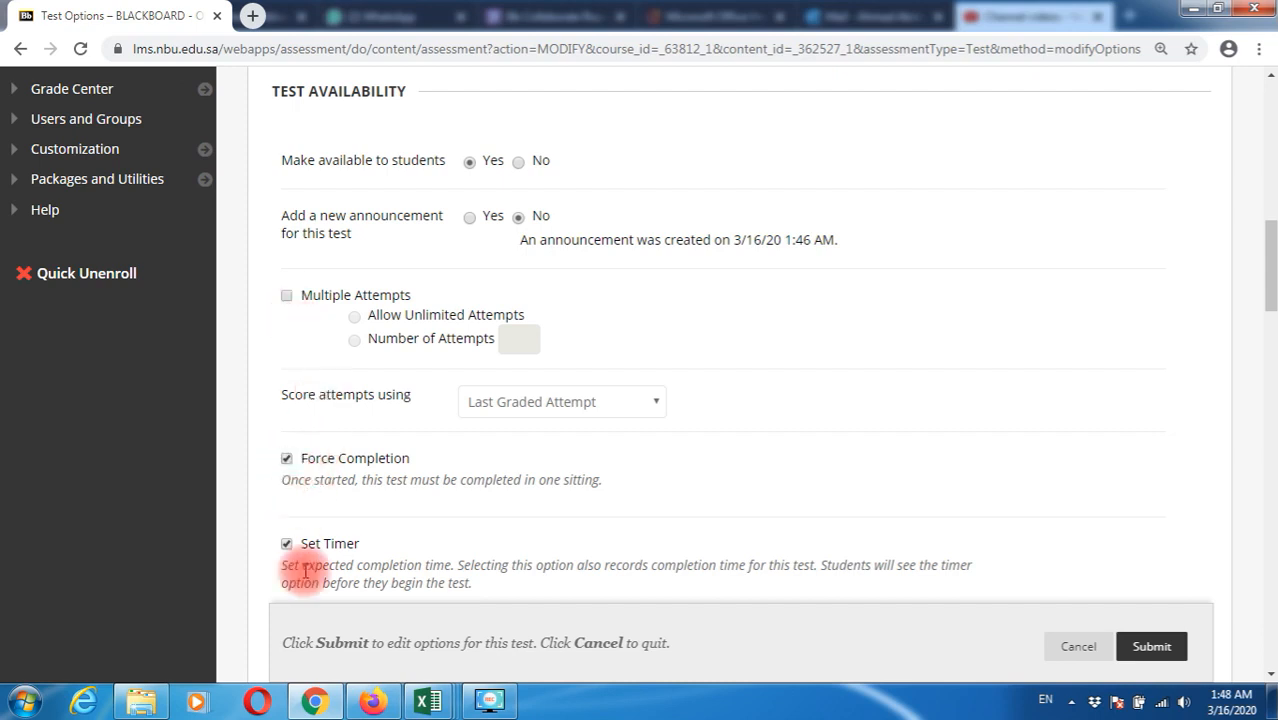
{"action": "scroll", "coordinate": [306, 600], "scroll_direction": "down", "scroll_amount": 3}
{"action": "double_click", "coordinate": [355, 345]}
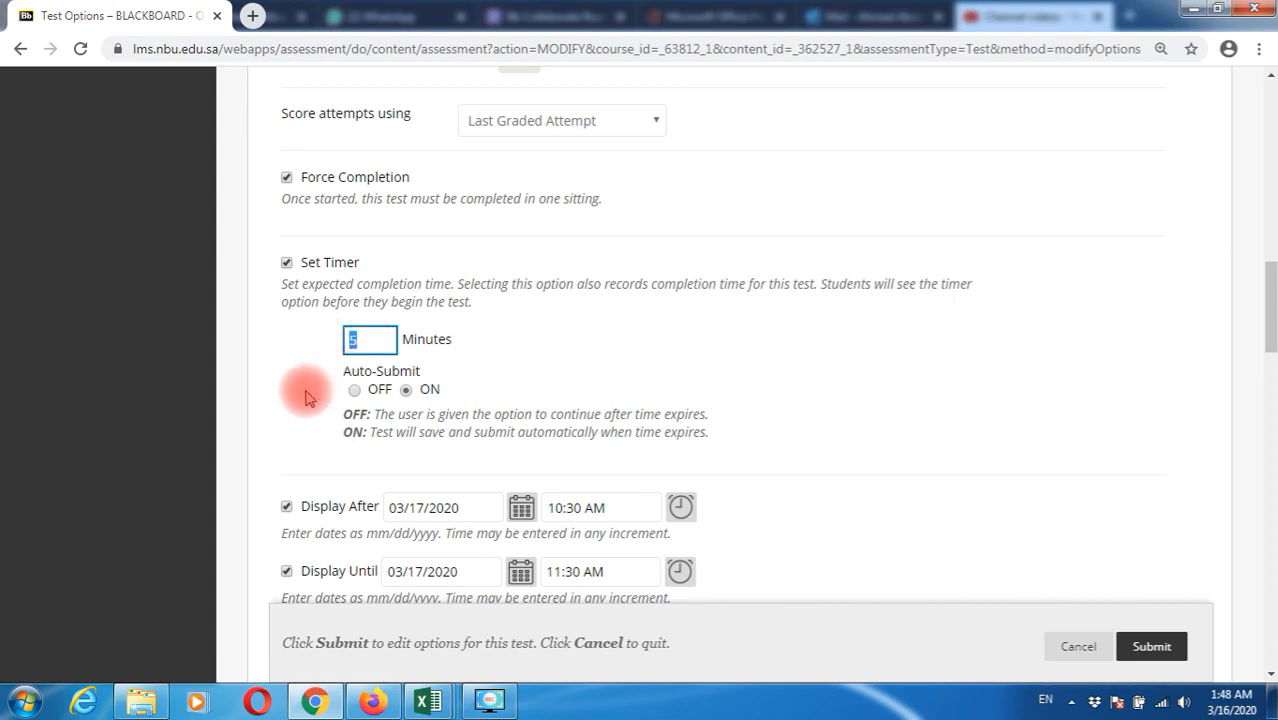
{"action": "scroll", "coordinate": [230, 370], "scroll_direction": "down", "scroll_amount": 2}
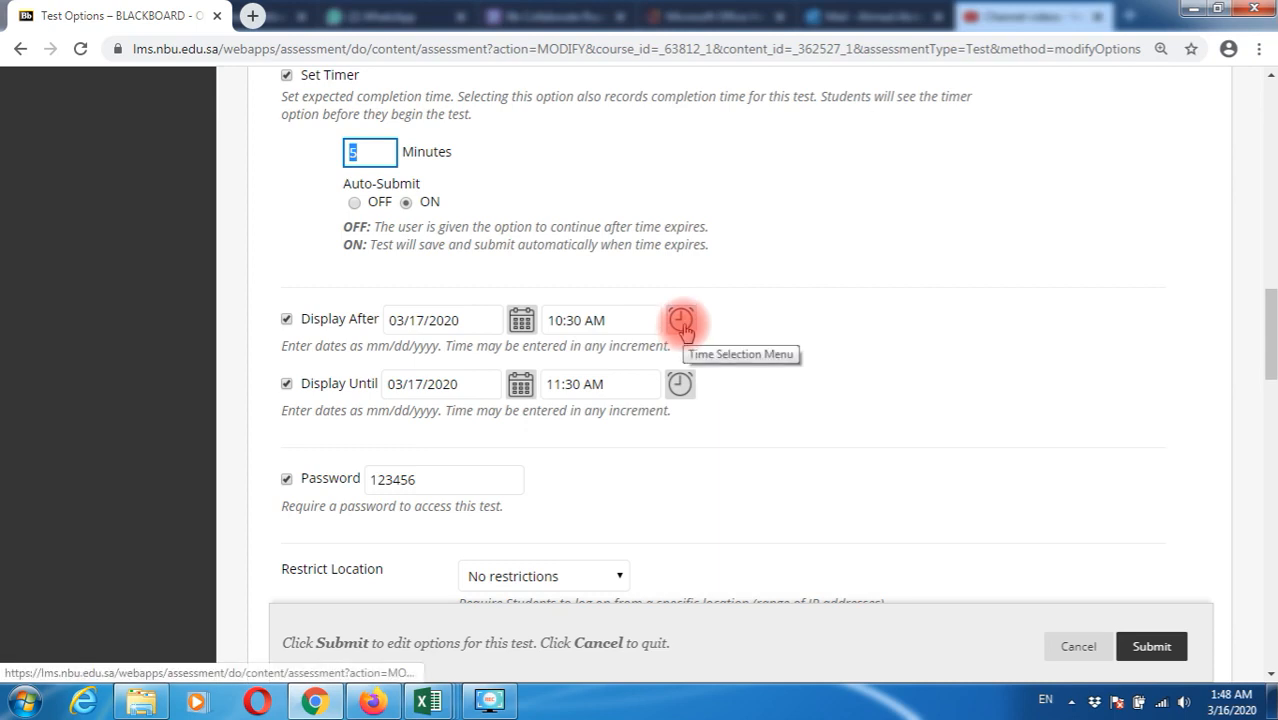
Set both the Display After and Display Until dates to 03/16/2020
{"action": "left_click", "coordinate": [521, 322]}
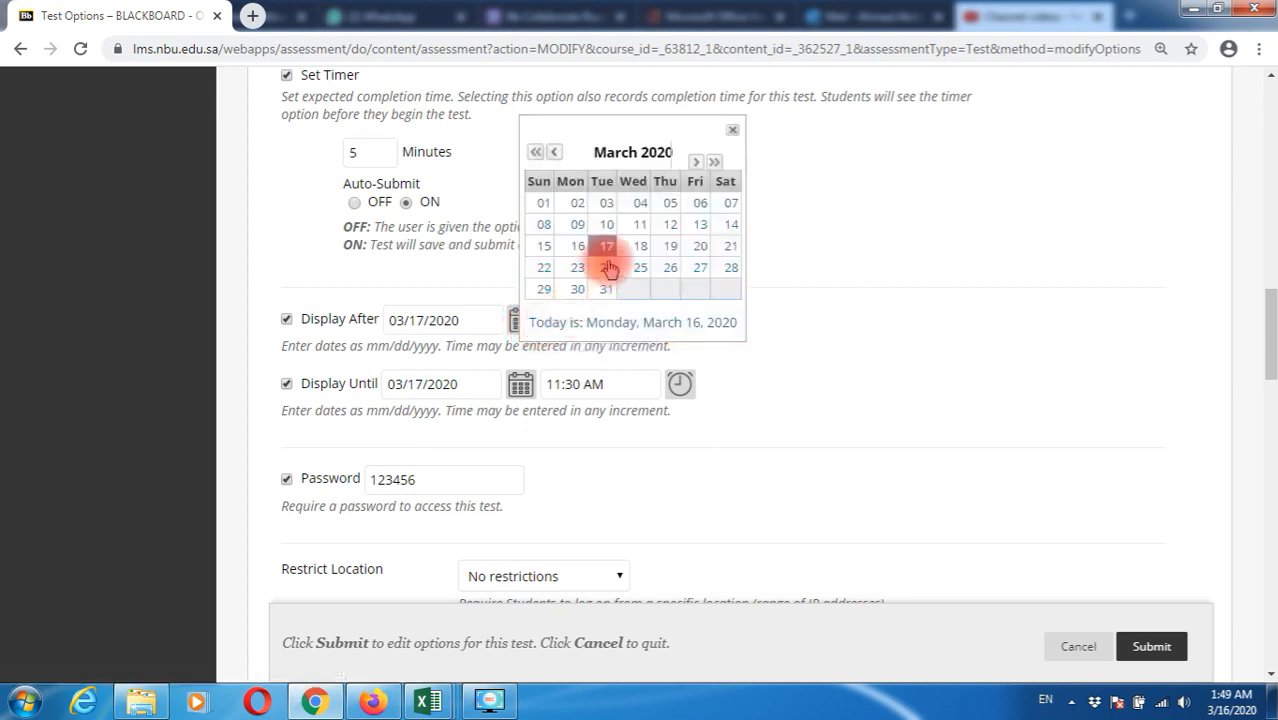
{"action": "left_click", "coordinate": [602, 246]}
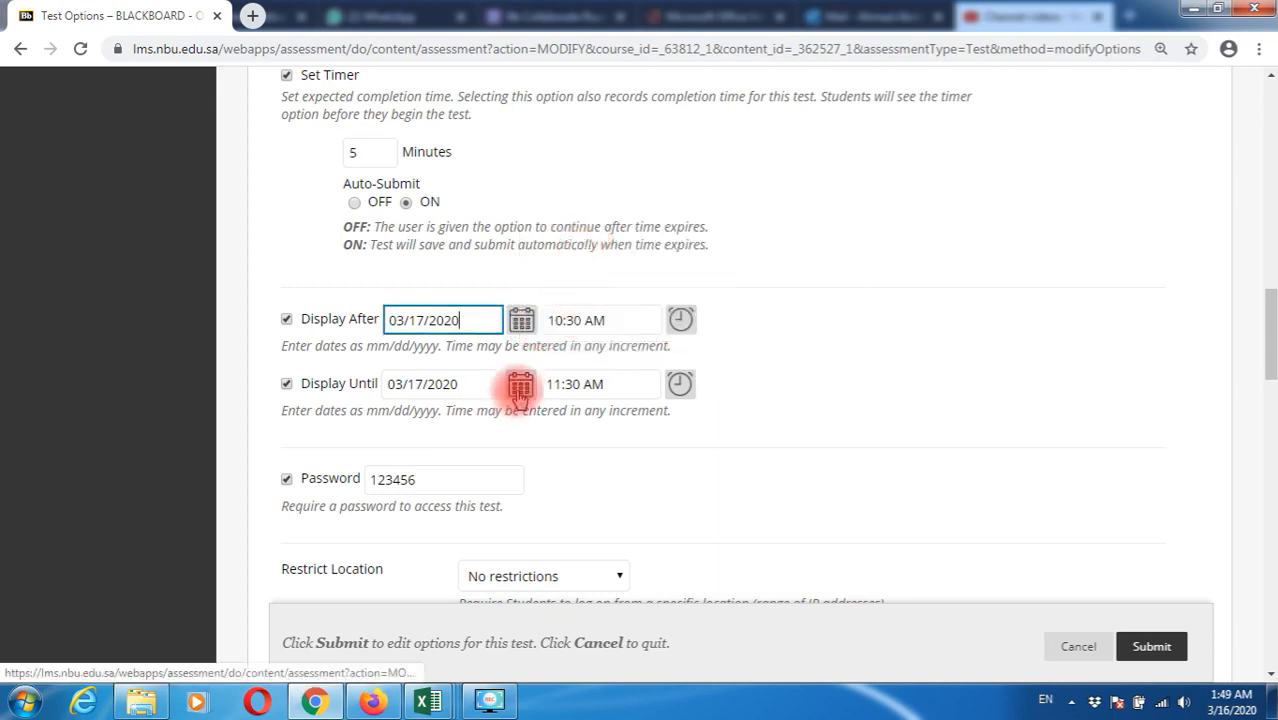
{"action": "left_click", "coordinate": [521, 319]}
{"action": "left_click", "coordinate": [577, 248]}
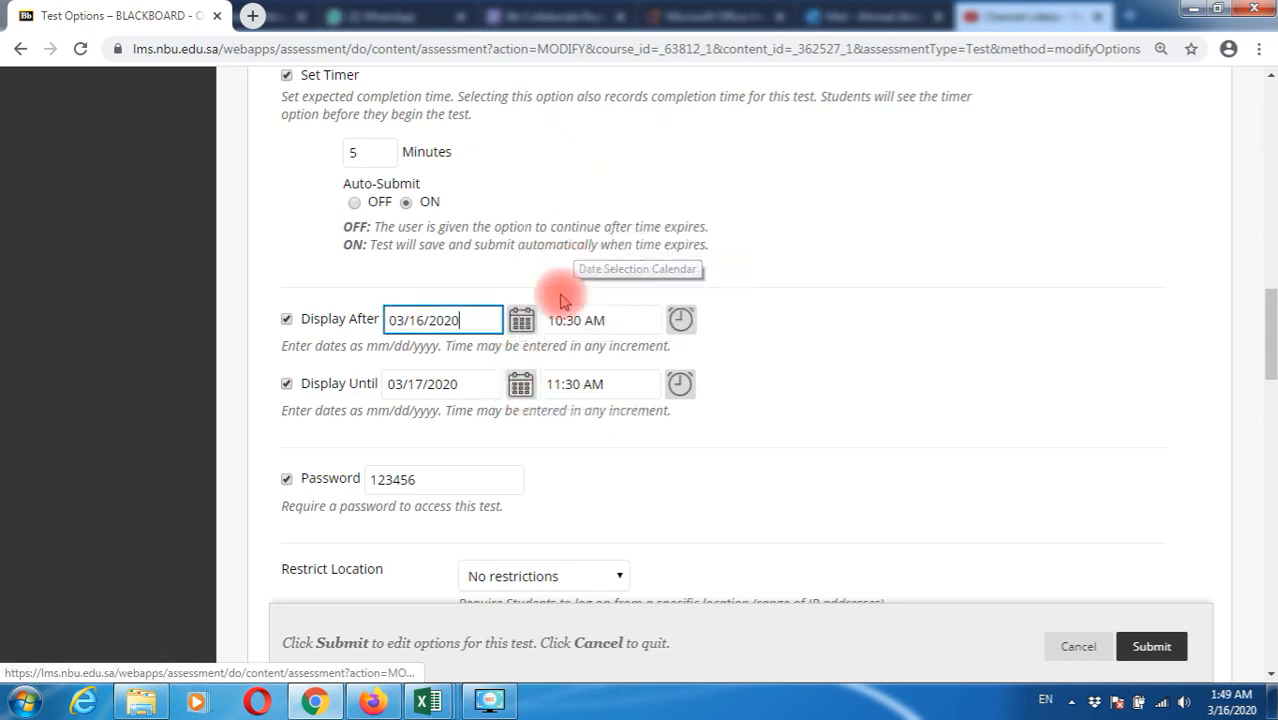
{"action": "left_click", "coordinate": [520, 386]}
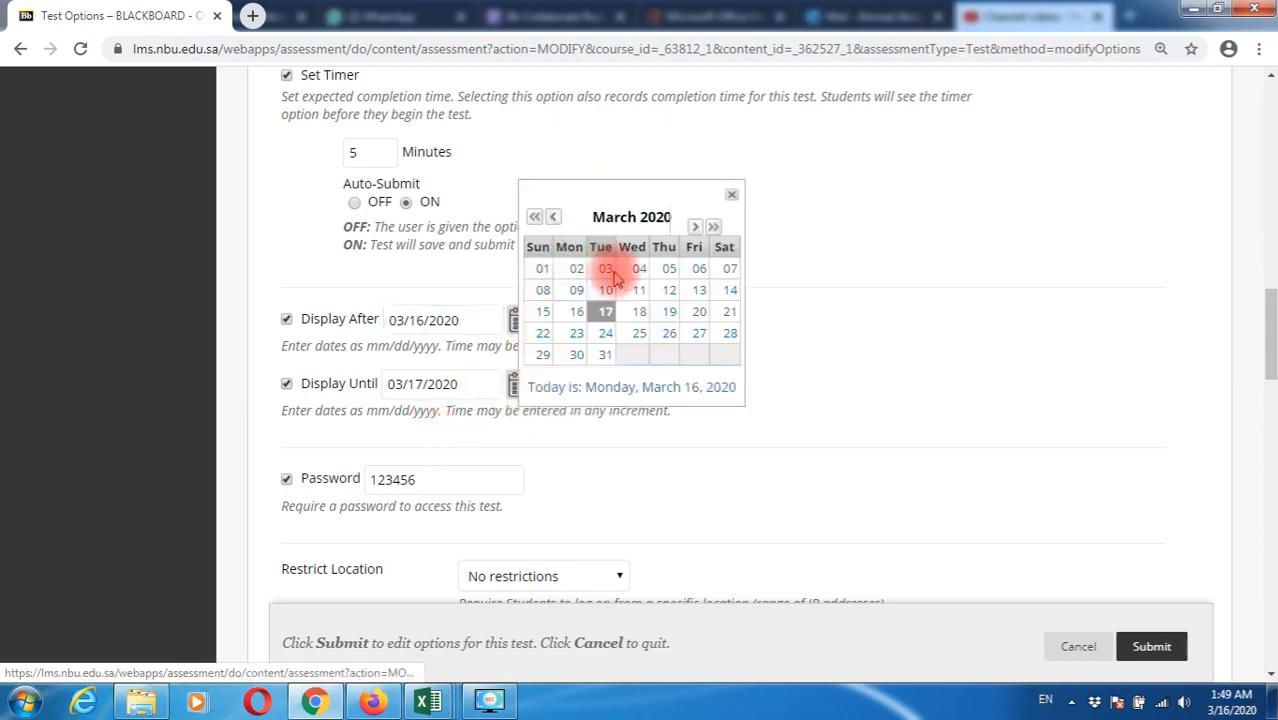
{"action": "left_click", "coordinate": [576, 311]}
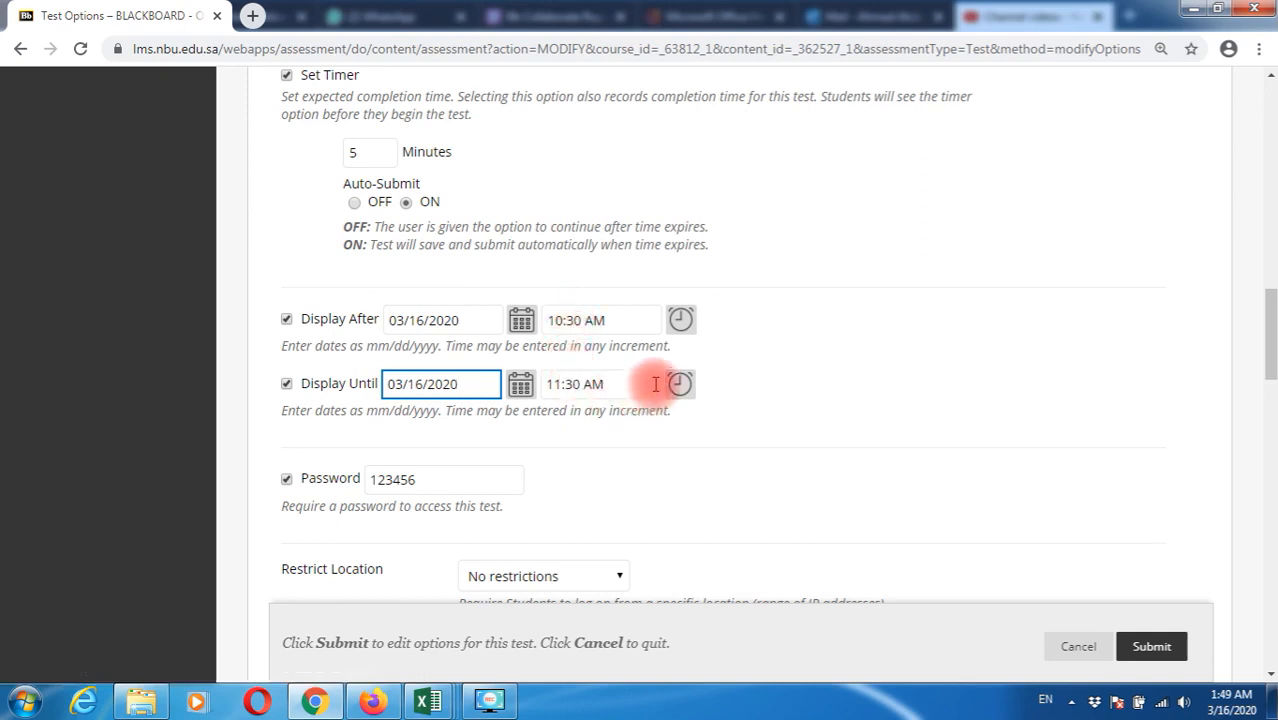
Change the display times to start at 01:49 AM and end at 01:55 AM
{"action": "left_click", "coordinate": [637, 331]}
{"action": "left_click_drag", "start_coordinate": [633, 325], "coordinate": [578, 322]}
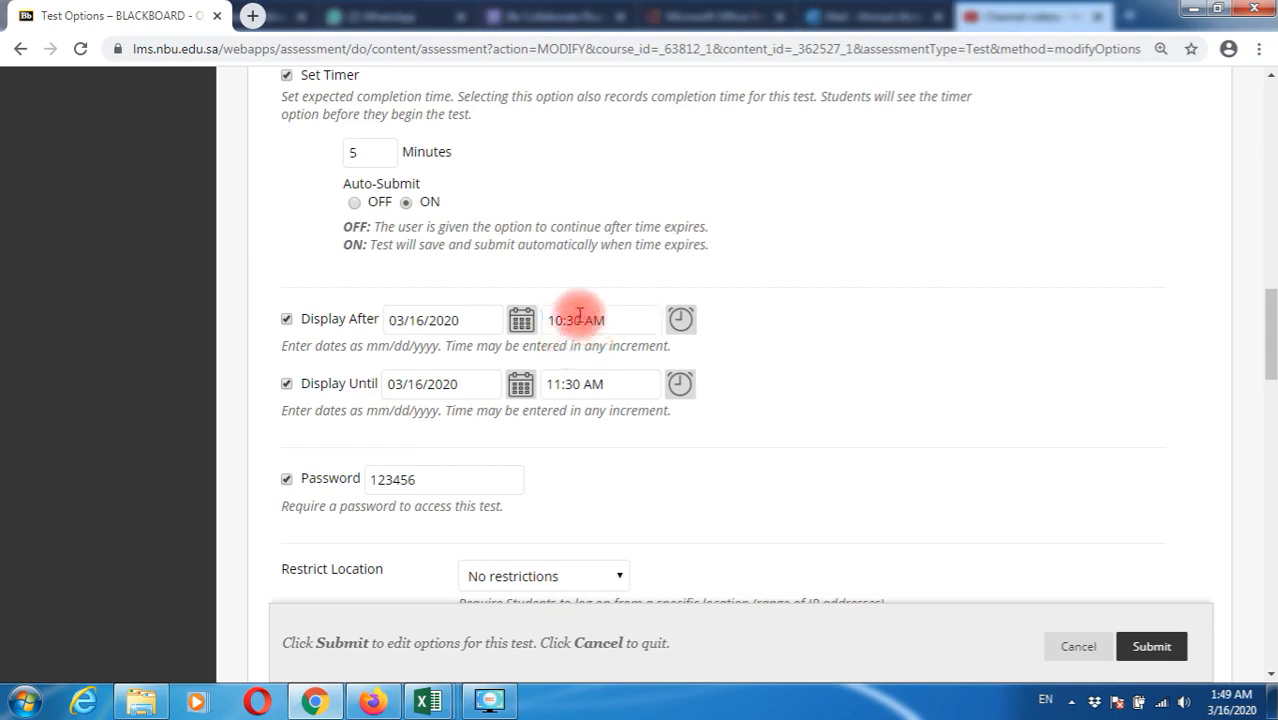
{"action": "left_click_drag", "start_coordinate": [563, 320], "coordinate": [557, 320]}
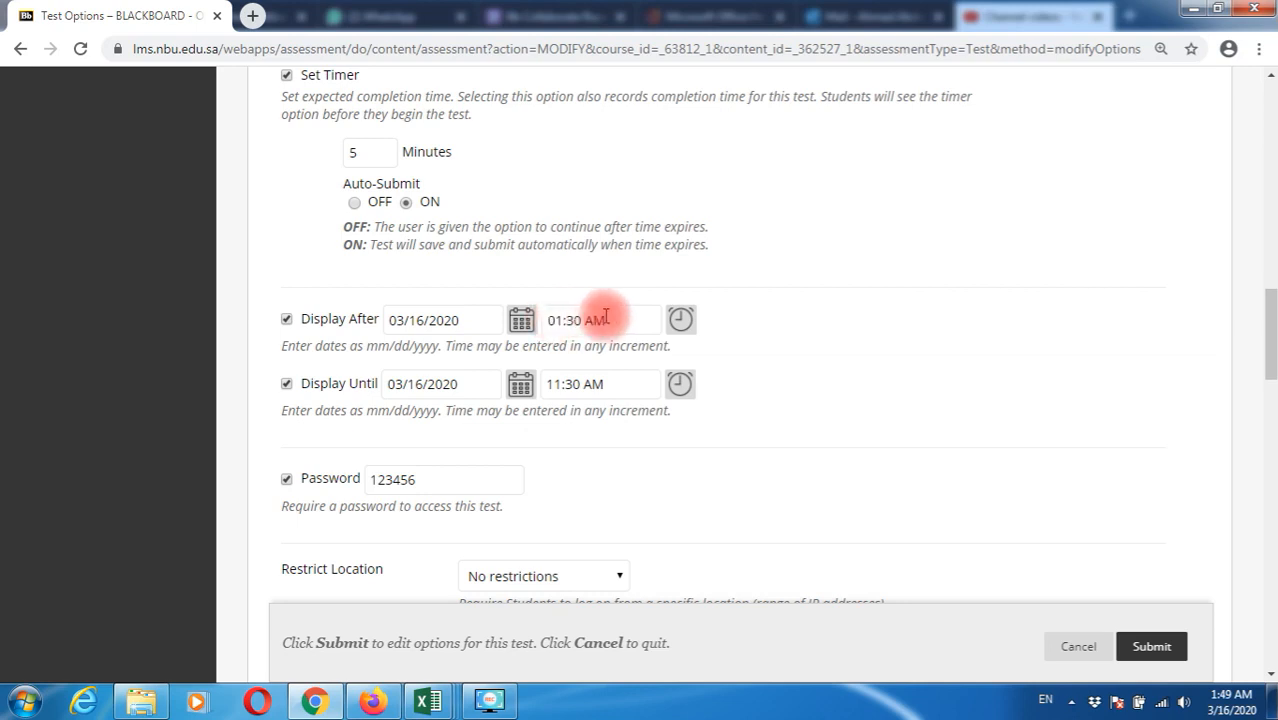
{"action": "left_click_drag", "start_coordinate": [573, 322], "coordinate": [580, 322]}
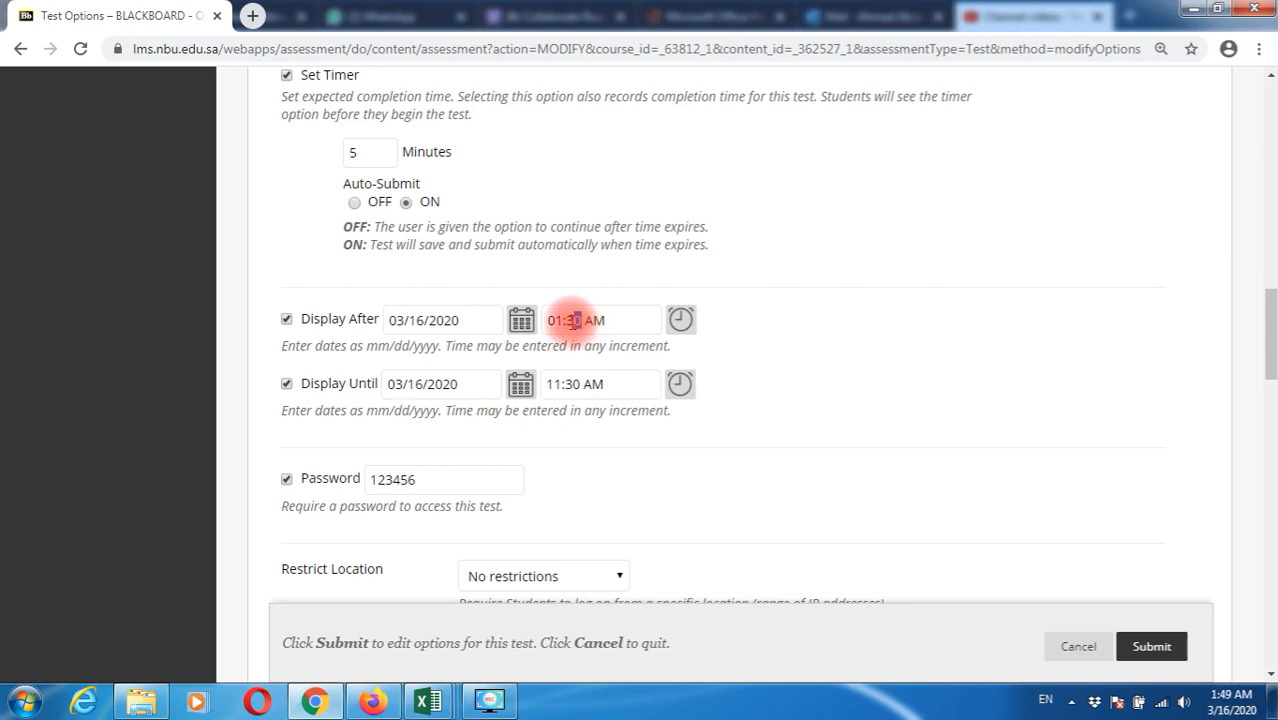
{"action": "left_click_drag", "start_coordinate": [569, 320], "coordinate": [588, 327]}
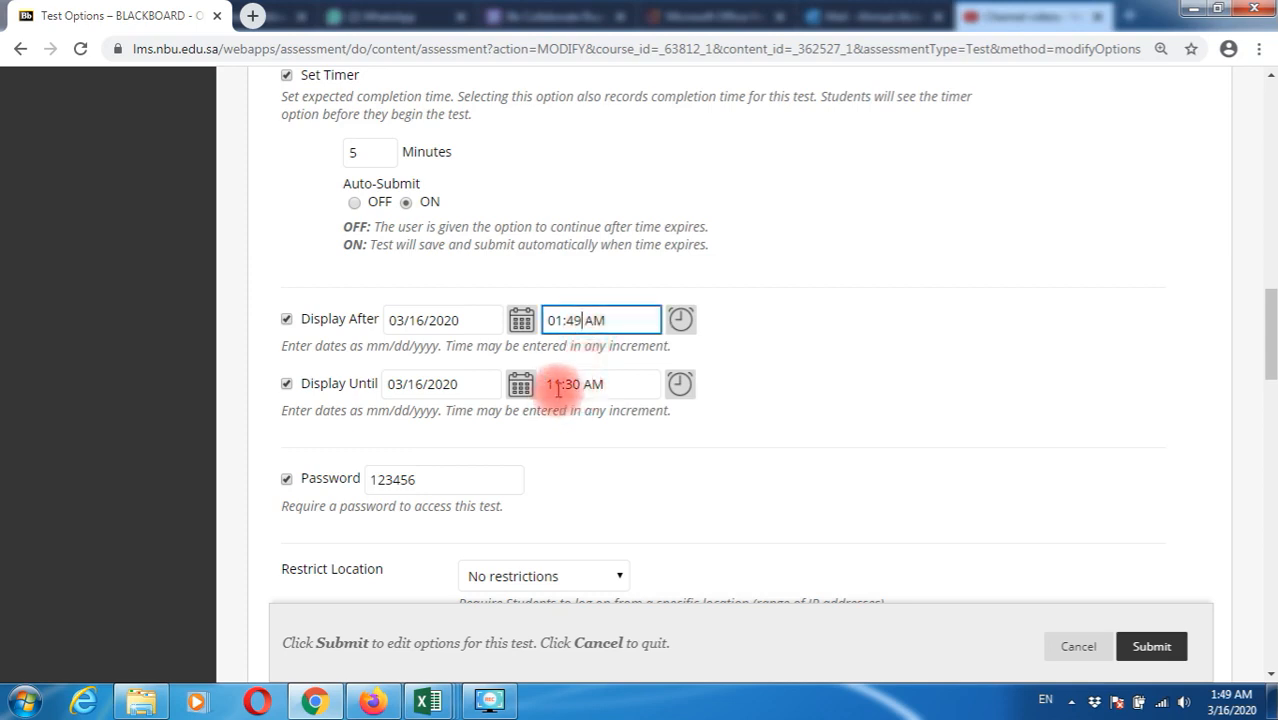
{"action": "left_click_drag", "start_coordinate": [560, 384], "coordinate": [548, 385]}
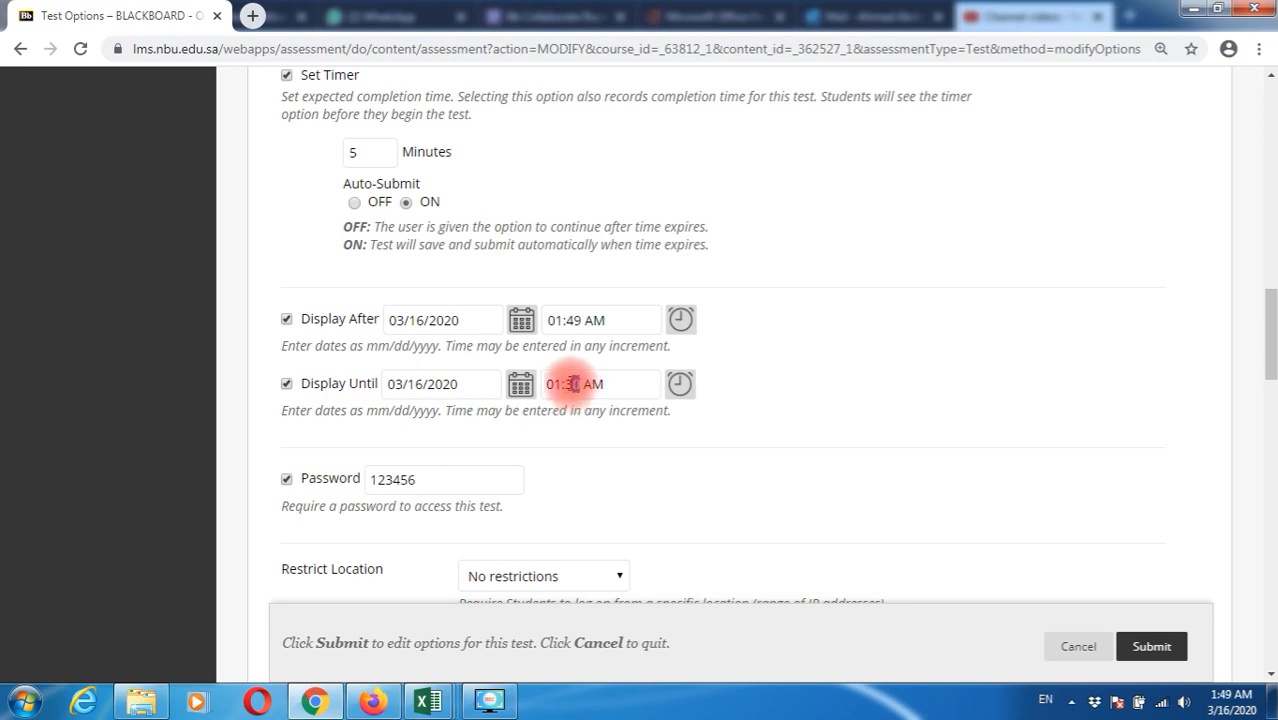
{"action": "double_click", "coordinate": [576, 384]}
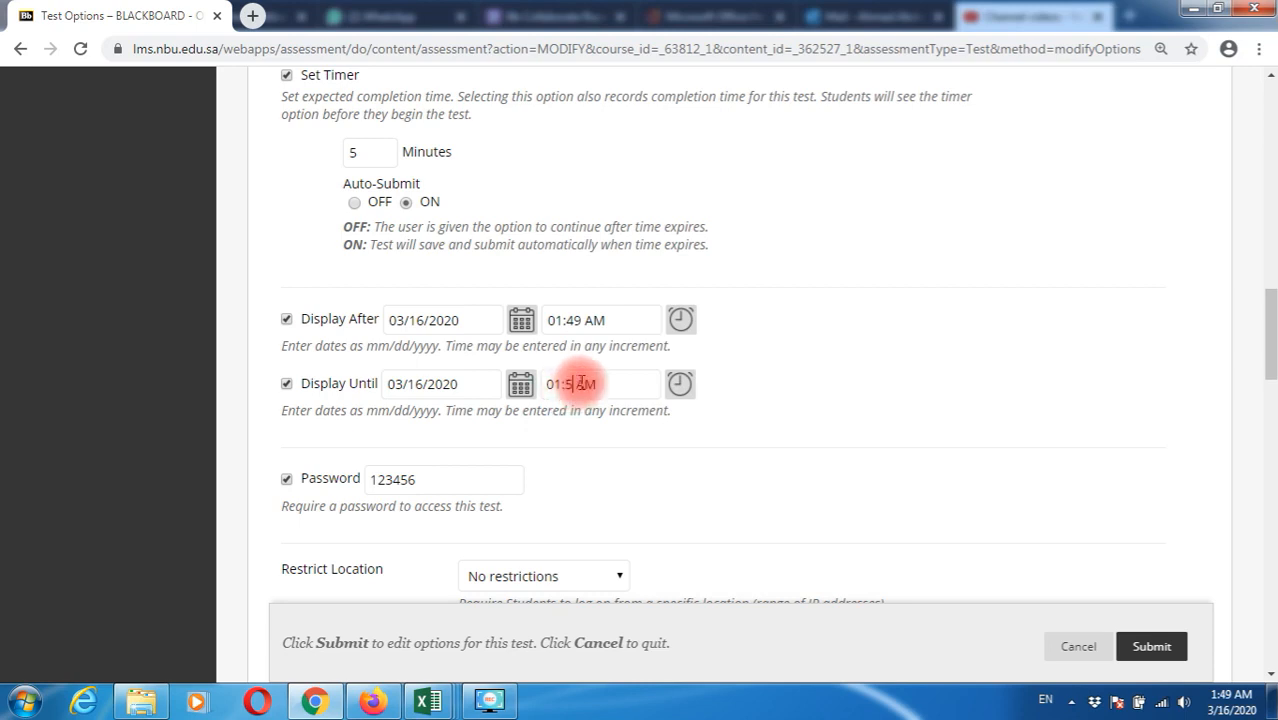
{"action": "scroll", "coordinate": [656, 368], "scroll_direction": "down", "scroll_amount": 3}
{"action": "left_click_drag", "start_coordinate": [436, 201], "coordinate": [342, 224]}
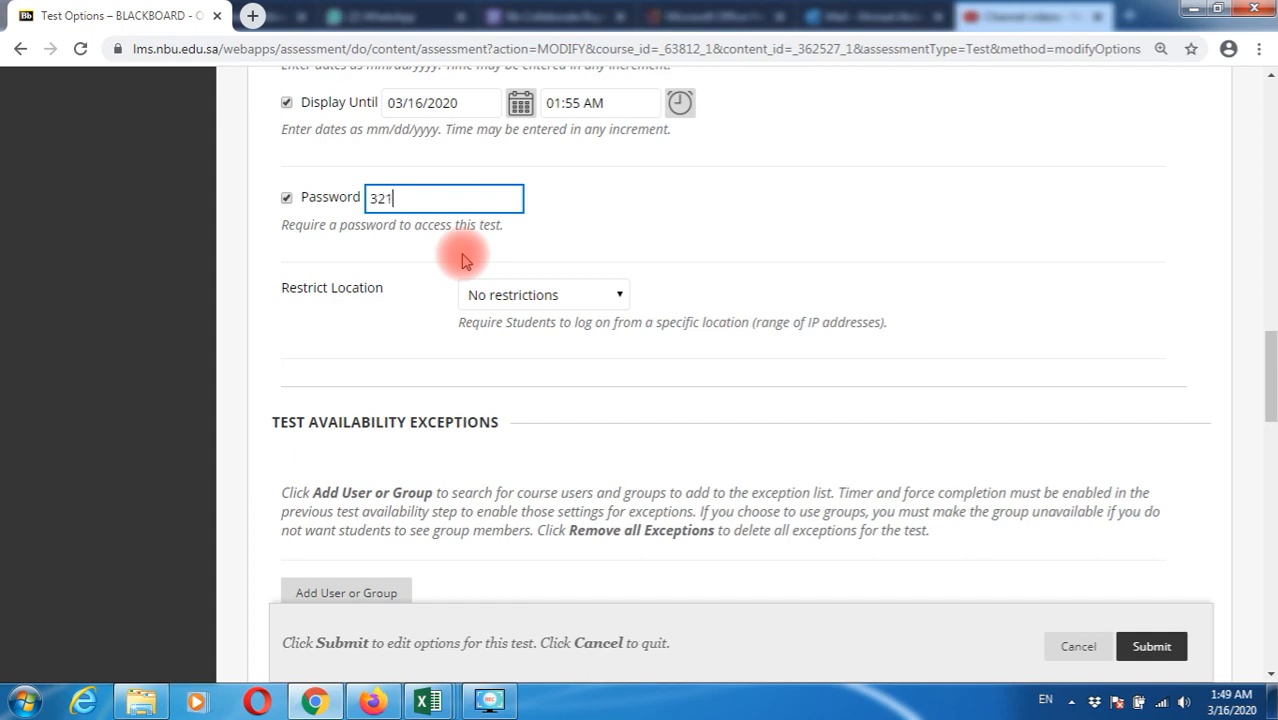
Save the MOCK TEST options with the new password and Randomize Questions checked
{"action": "scroll", "coordinate": [680, 530], "scroll_direction": "down", "scroll_amount": 4}
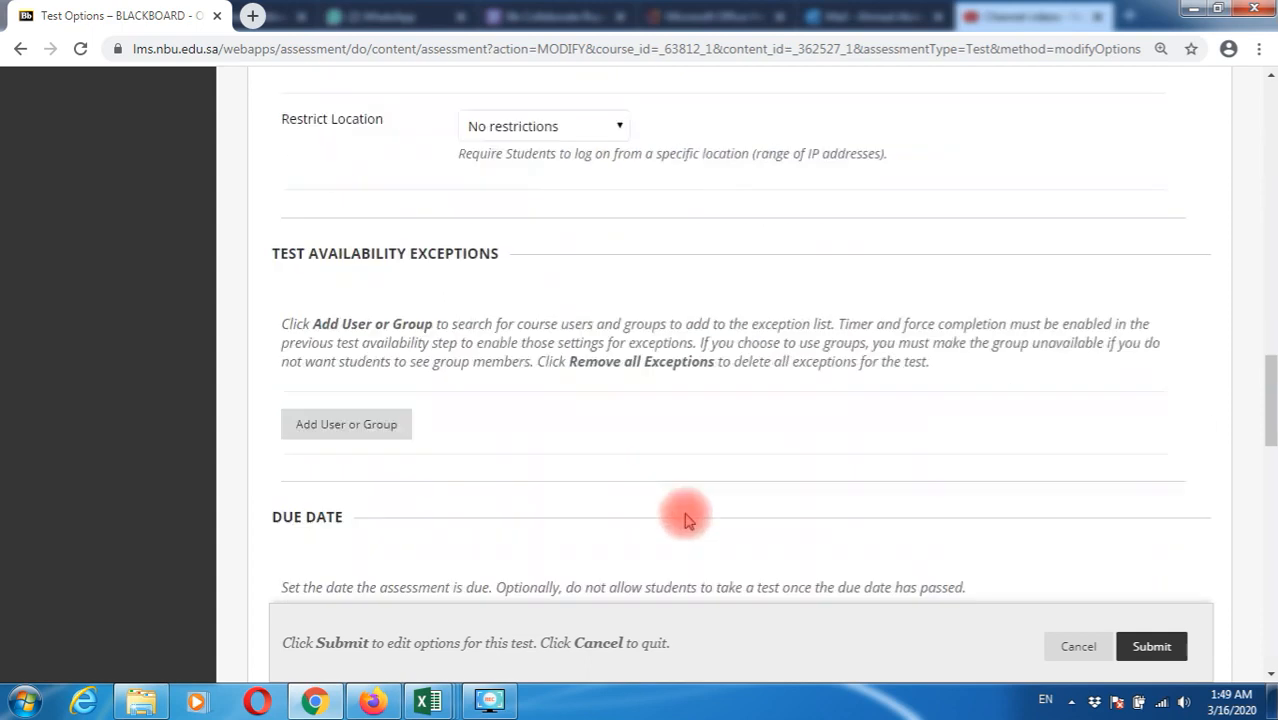
{"action": "scroll", "coordinate": [688, 518], "scroll_direction": "down", "scroll_amount": 8}
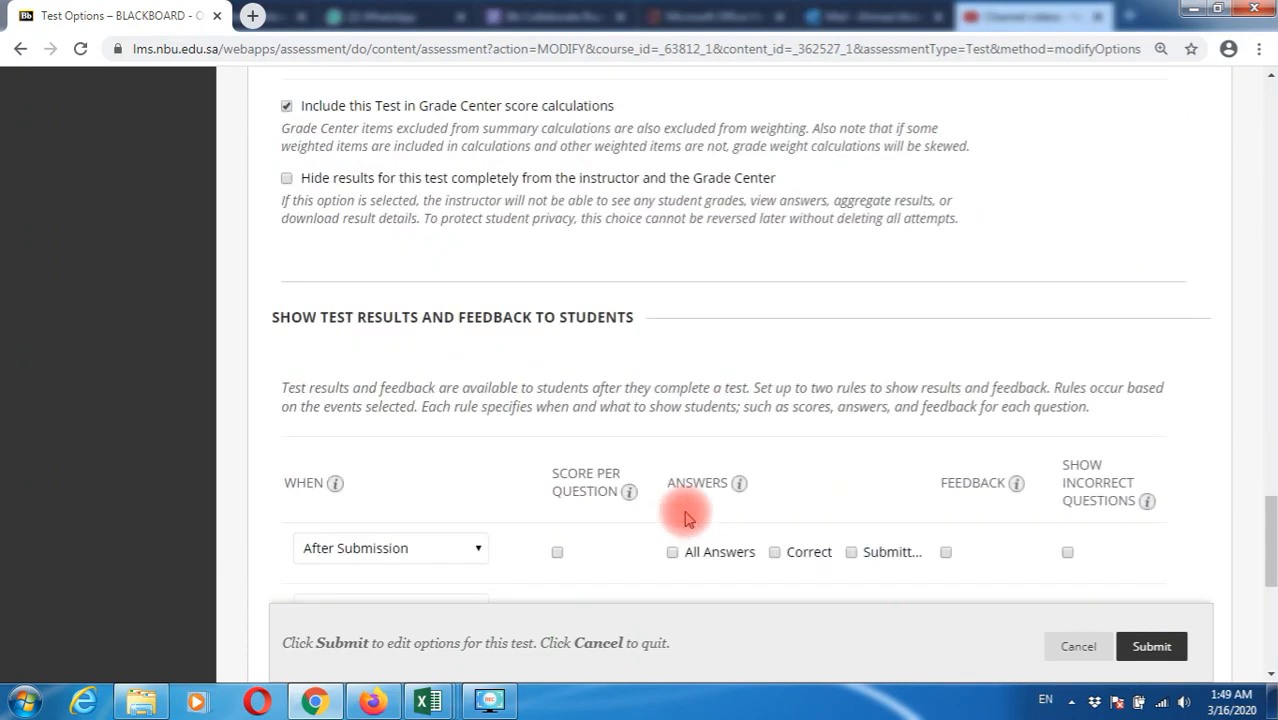
{"action": "scroll", "coordinate": [686, 517], "scroll_direction": "down", "scroll_amount": 4}
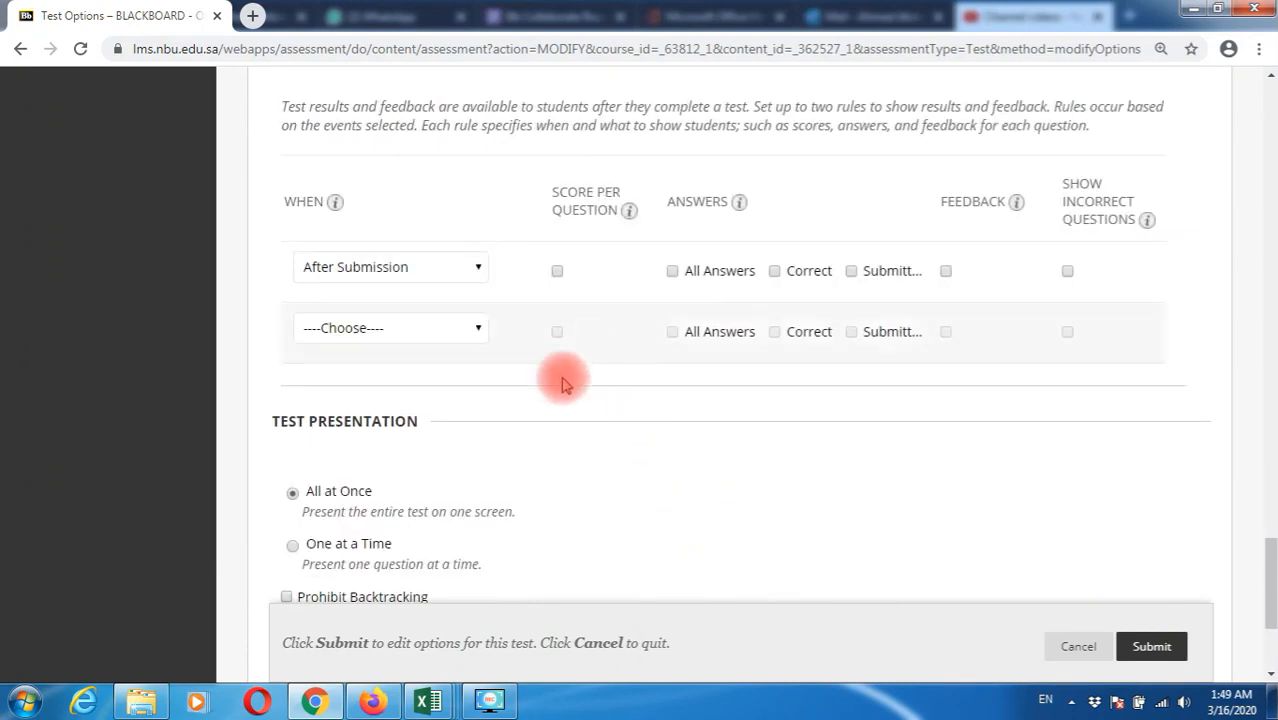
{"action": "scroll", "coordinate": [552, 442], "scroll_direction": "down", "scroll_amount": 2}
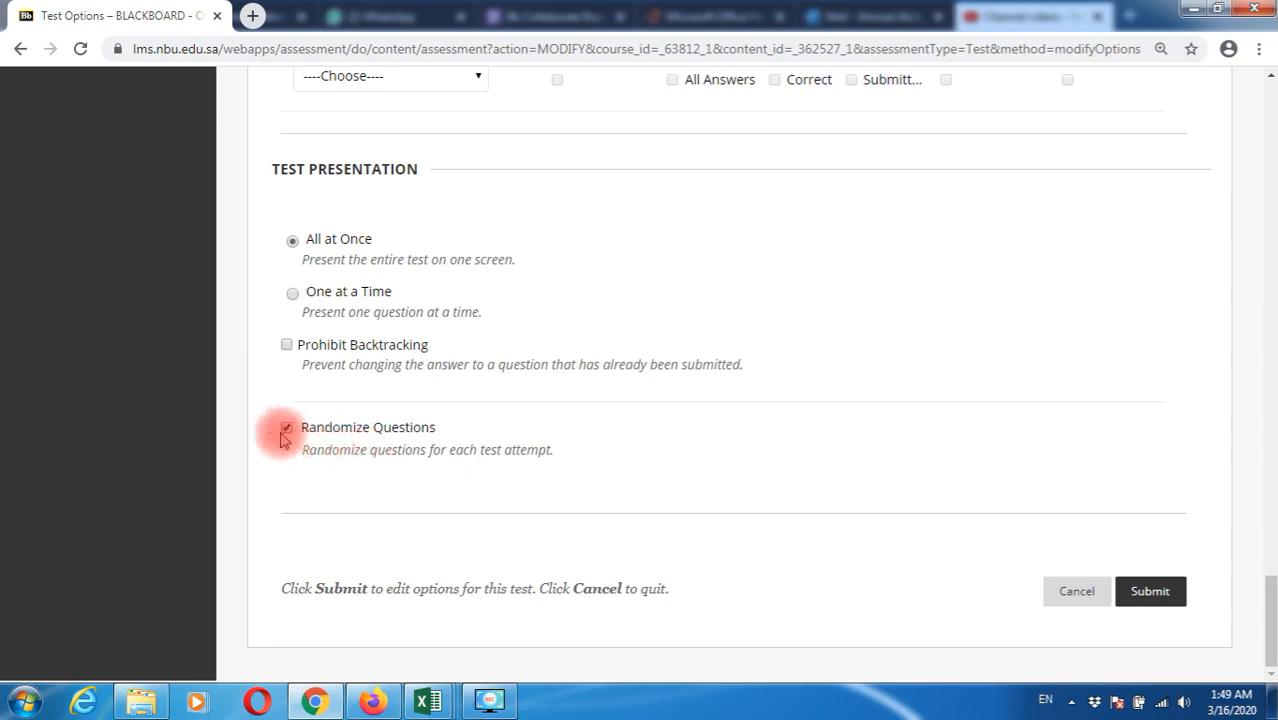
{"action": "left_click", "coordinate": [1150, 592]}
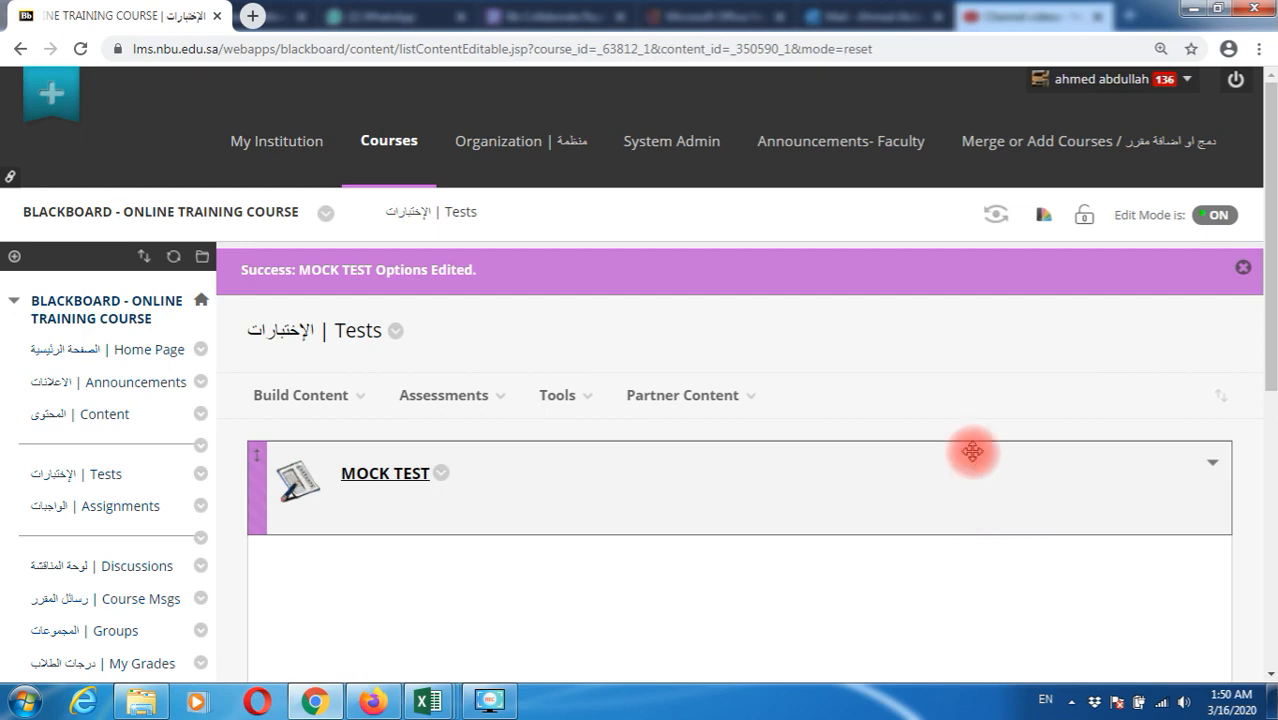
Enter Student Preview and open MOCK TEST from Tests, reaching its 5-minute timed-test prompt
{"action": "left_click", "coordinate": [995, 218]}
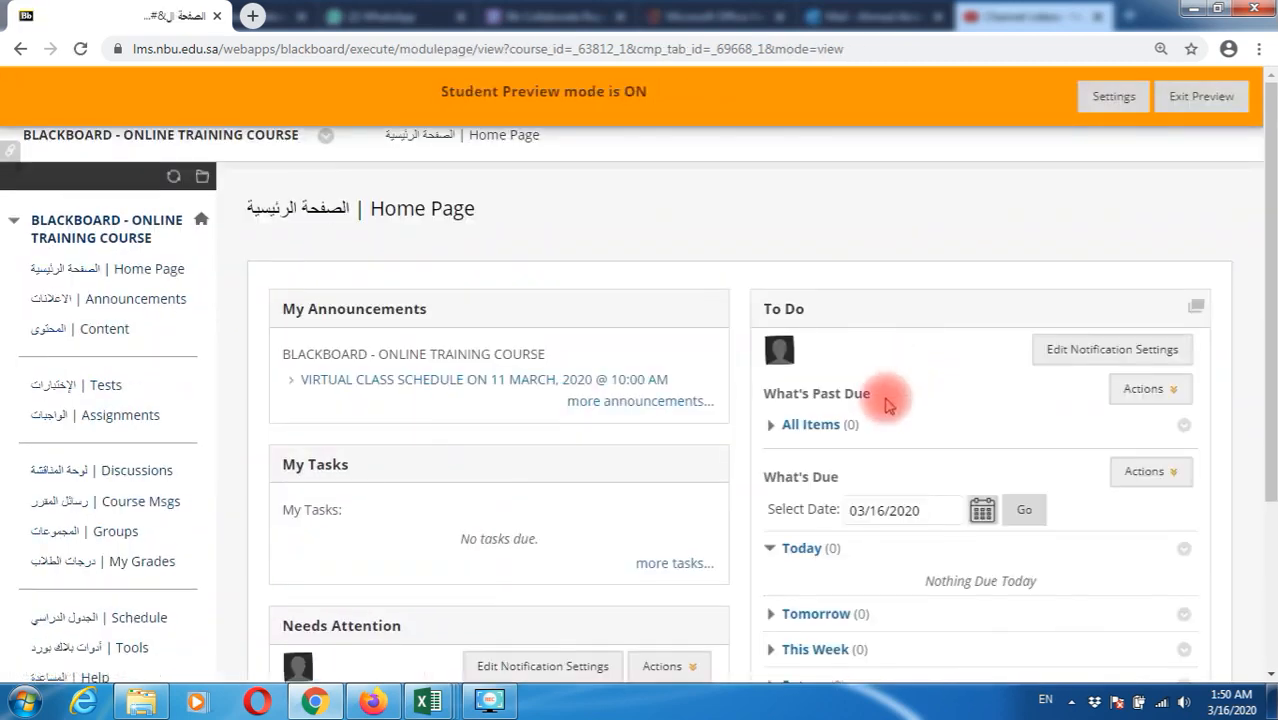
{"action": "scroll", "coordinate": [884, 400], "scroll_direction": "down", "scroll_amount": 3}
{"action": "scroll", "coordinate": [886, 404], "scroll_direction": "up", "scroll_amount": 2}
{"action": "scroll", "coordinate": [884, 404], "scroll_direction": "up", "scroll_amount": 2}
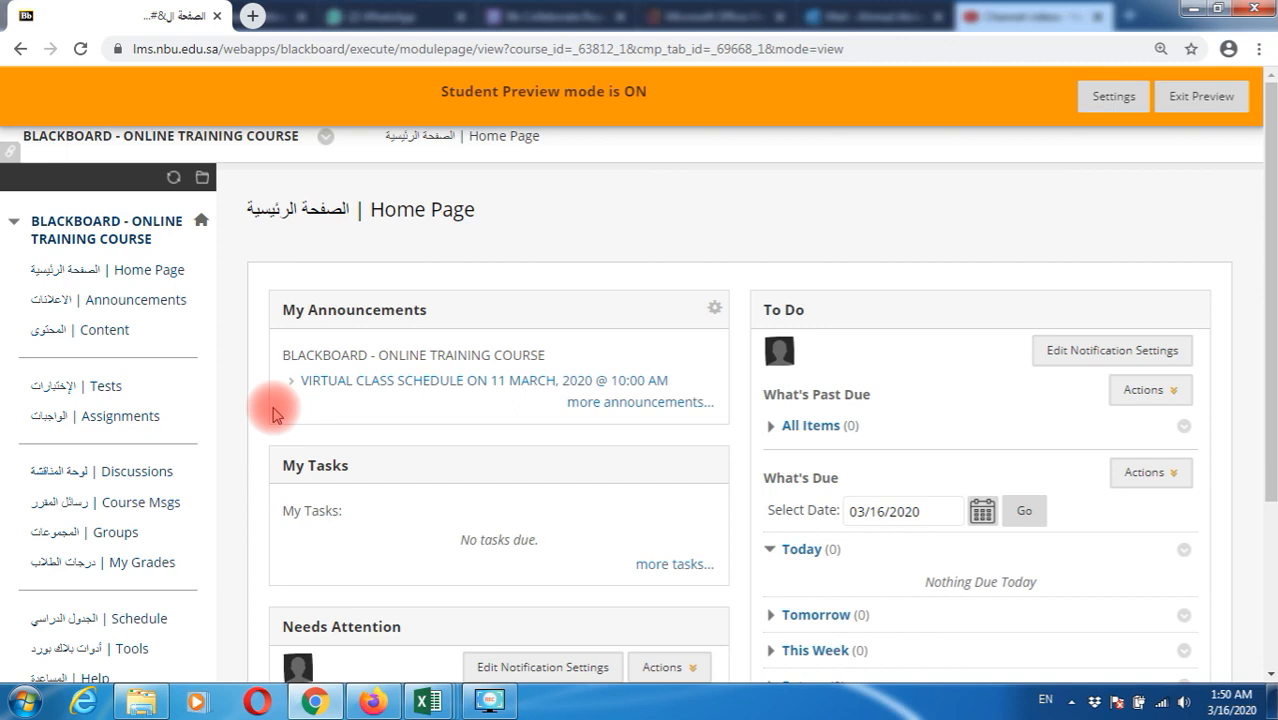
{"action": "left_click", "coordinate": [80, 390]}
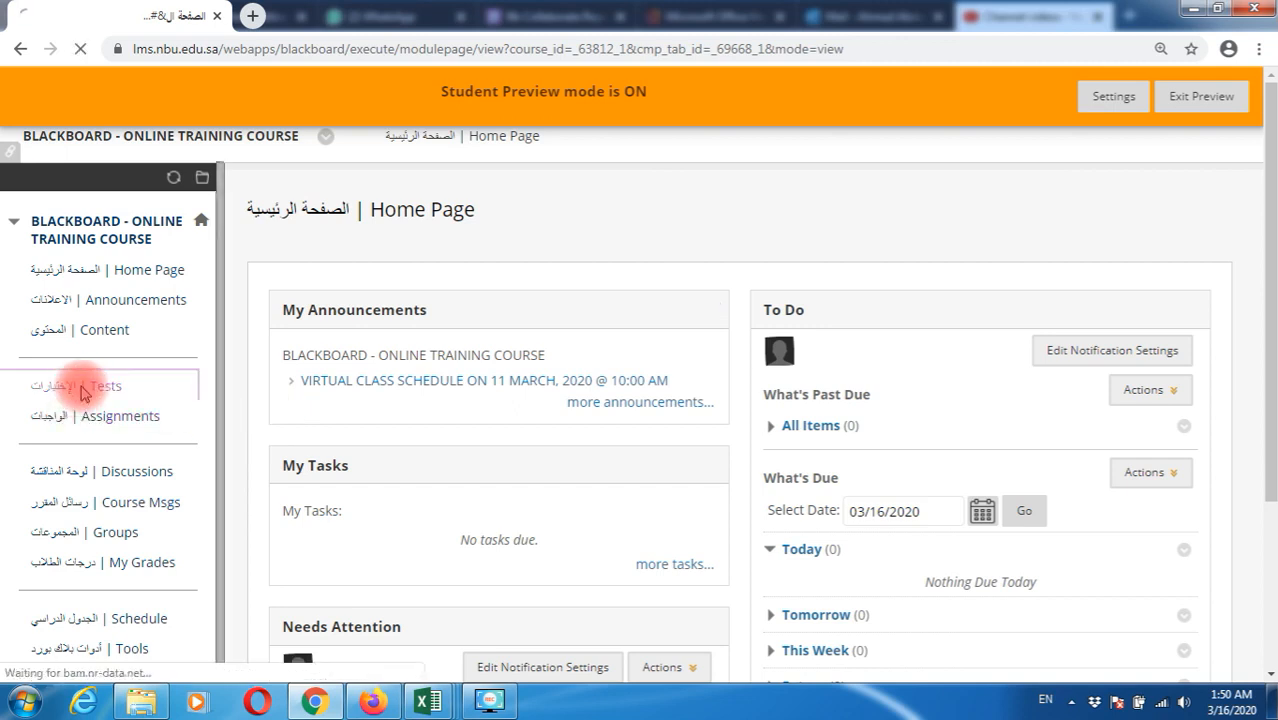
{"action": "left_click", "coordinate": [399, 296]}
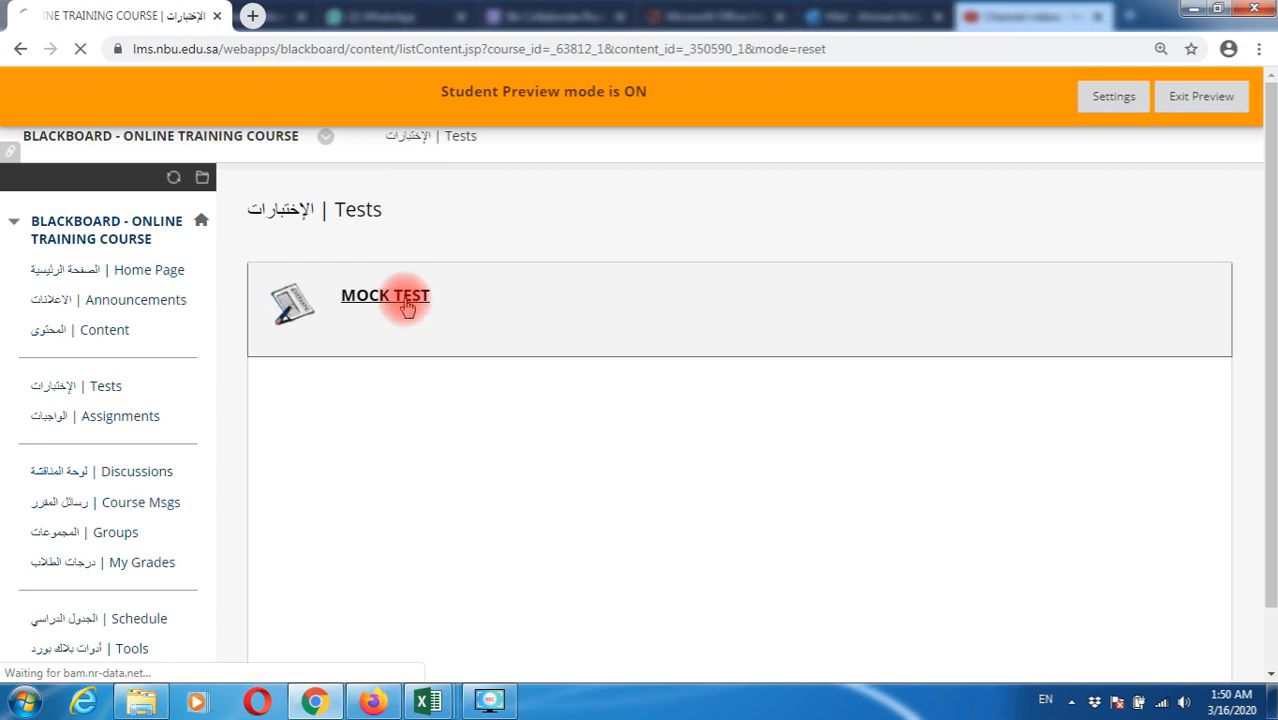
{"action": "scroll", "coordinate": [434, 420], "scroll_direction": "down", "scroll_amount": 2}
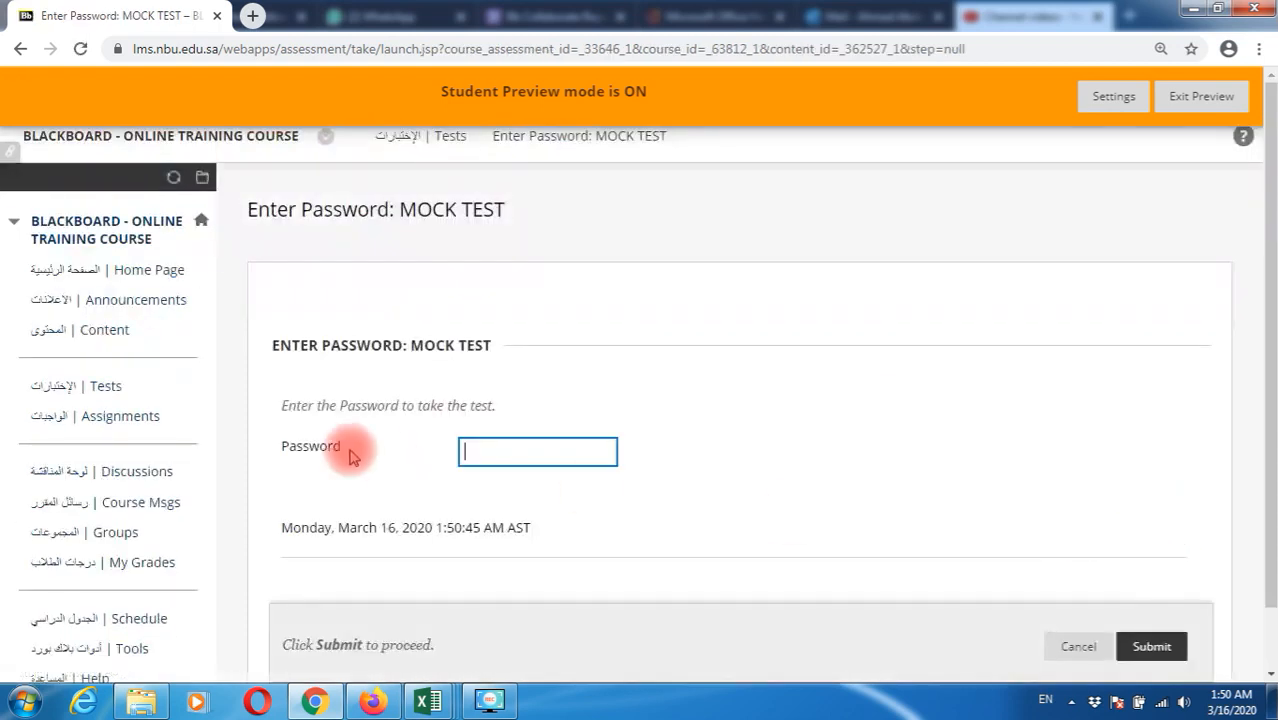
Enter the test's access password and submit it to launch the timed attempt
{"action": "left_click", "coordinate": [476, 447]}
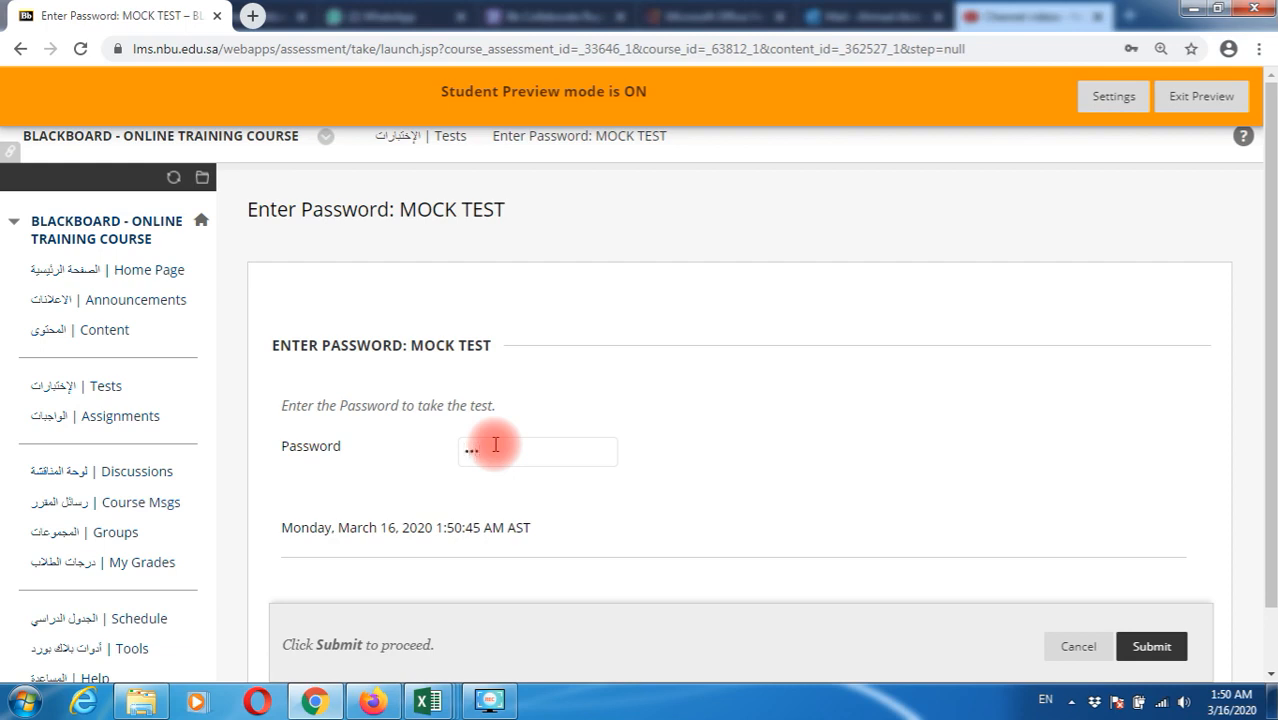
{"action": "scroll", "coordinate": [643, 418], "scroll_direction": "down", "scroll_amount": 1}
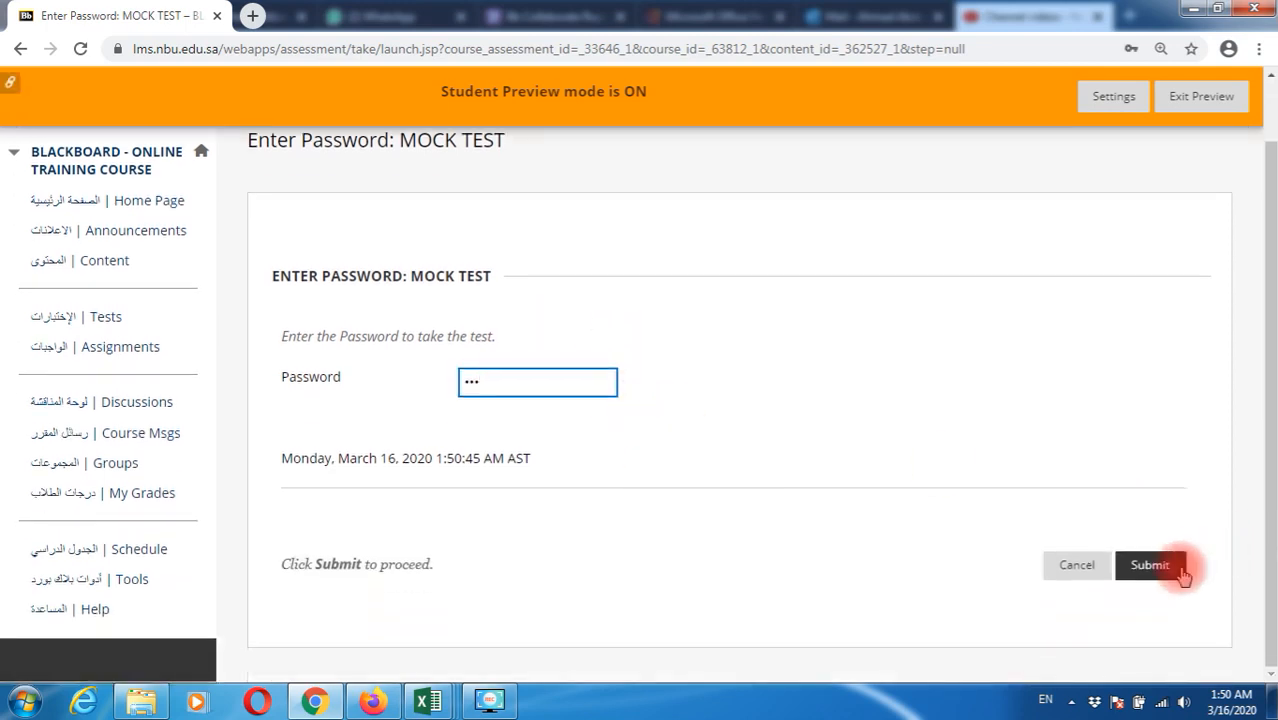
{"action": "left_click", "coordinate": [1150, 565]}
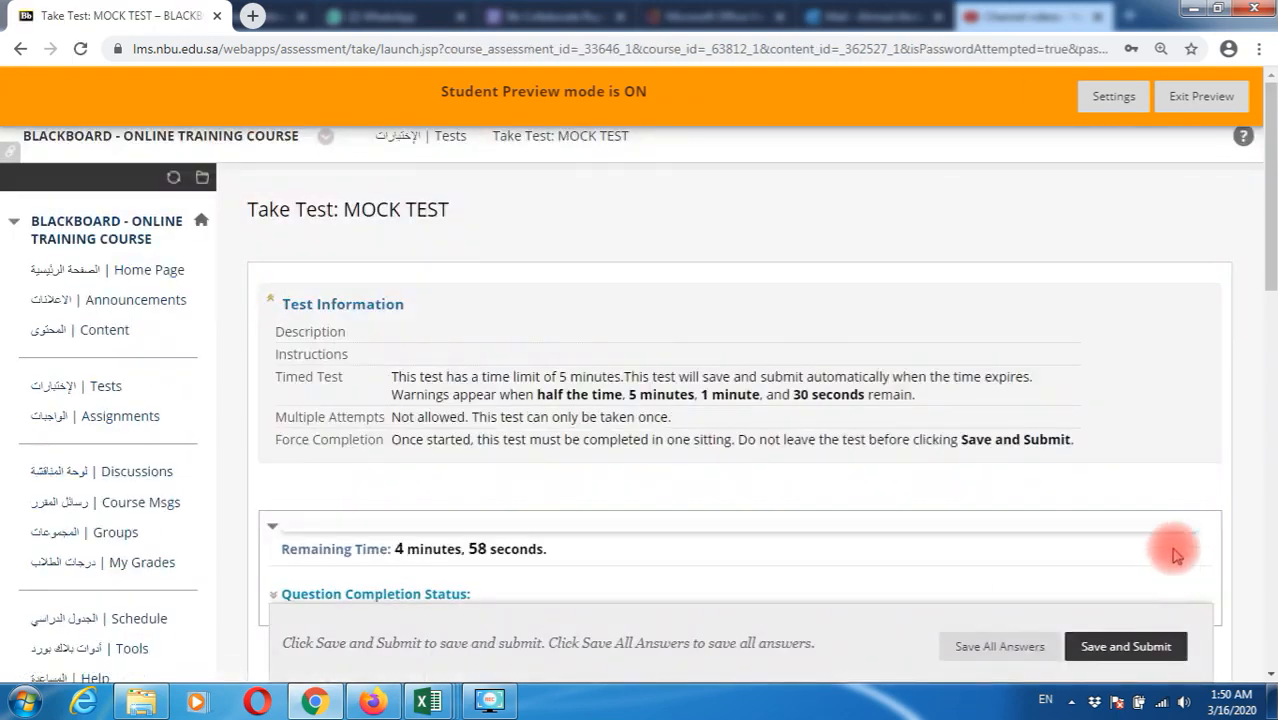
Expand Question Completion Status; answer True for question 5 and I DONT AGREE for question 4
{"action": "scroll", "coordinate": [976, 505], "scroll_direction": "down", "scroll_amount": 1}
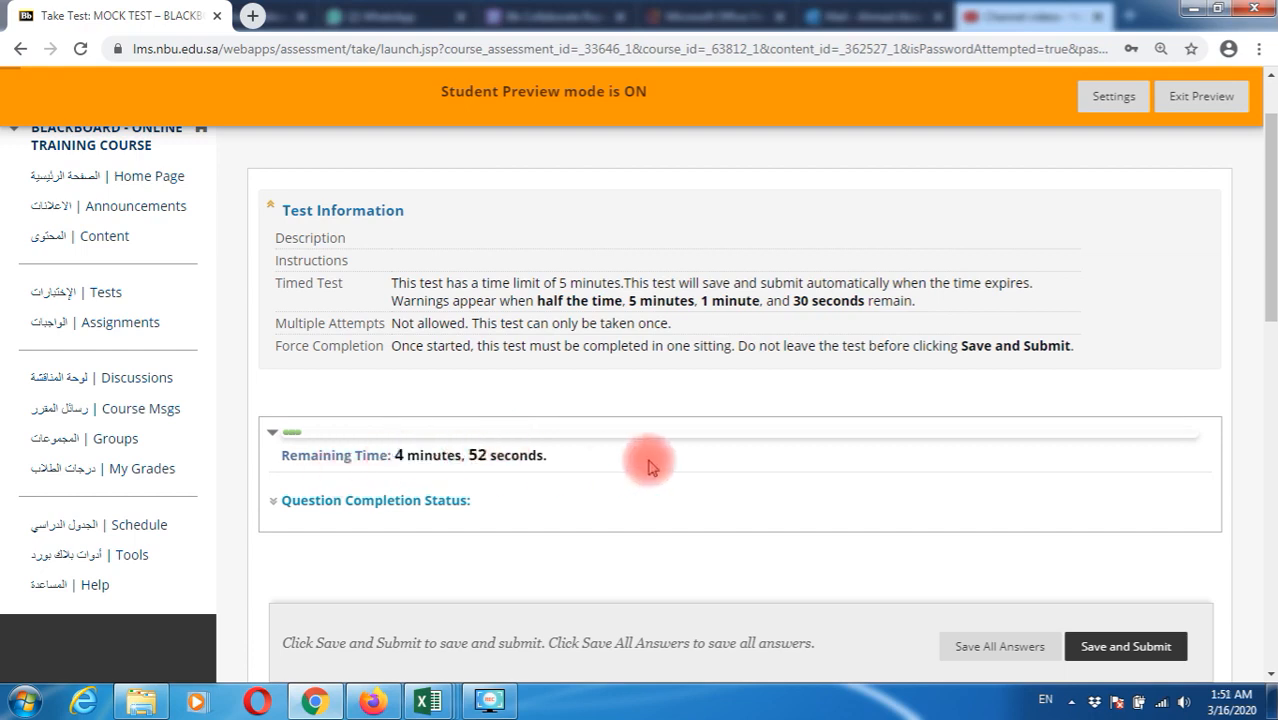
{"action": "scroll", "coordinate": [630, 440], "scroll_direction": "down", "scroll_amount": 2}
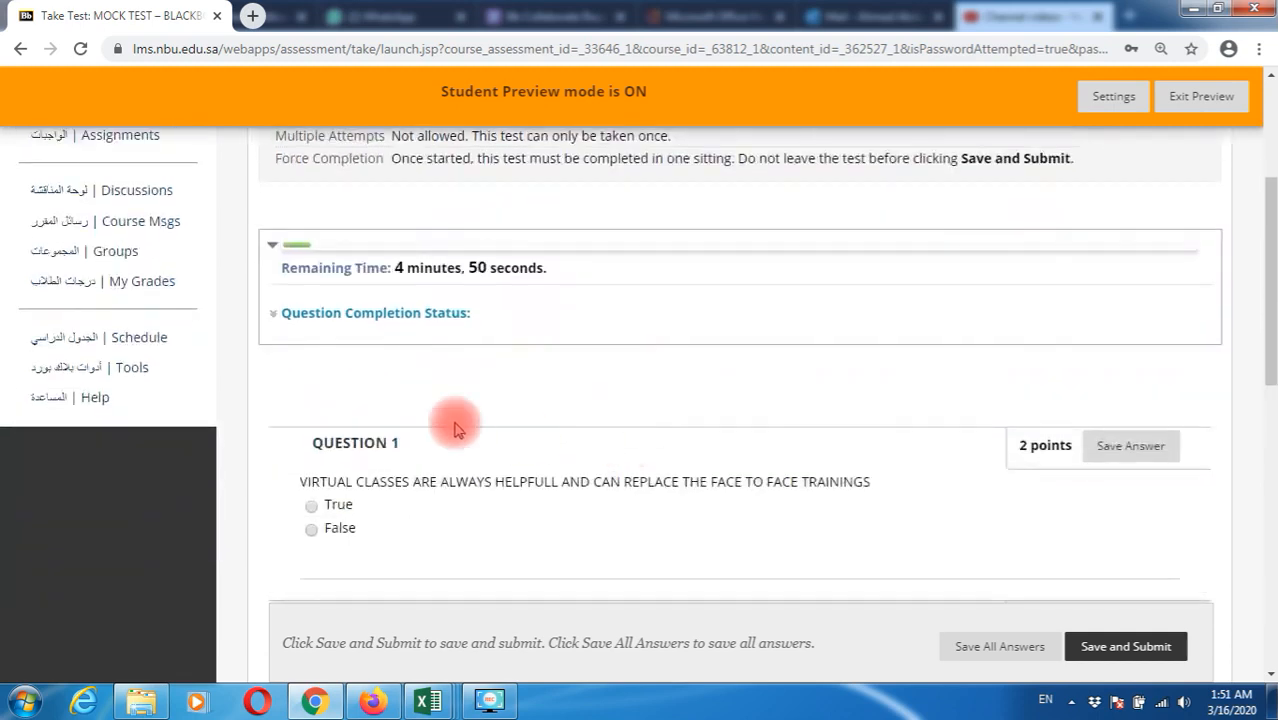
{"action": "left_click", "coordinate": [331, 318]}
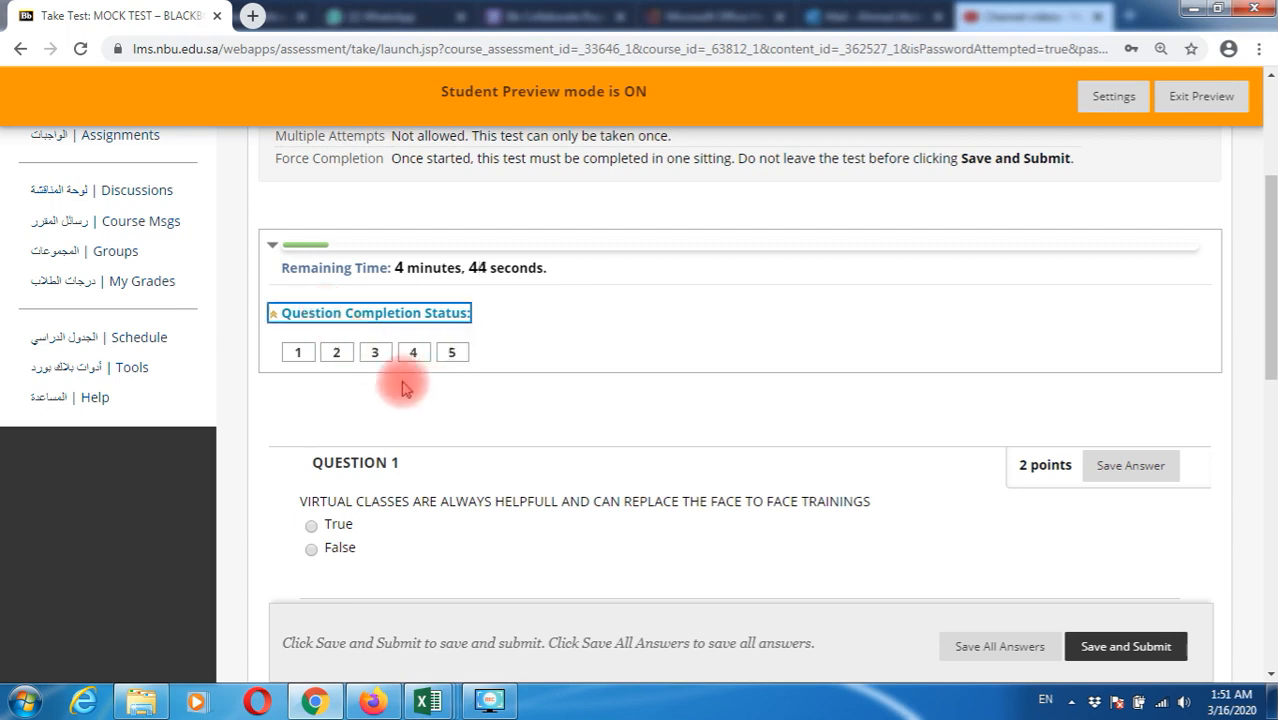
{"action": "left_click", "coordinate": [446, 358]}
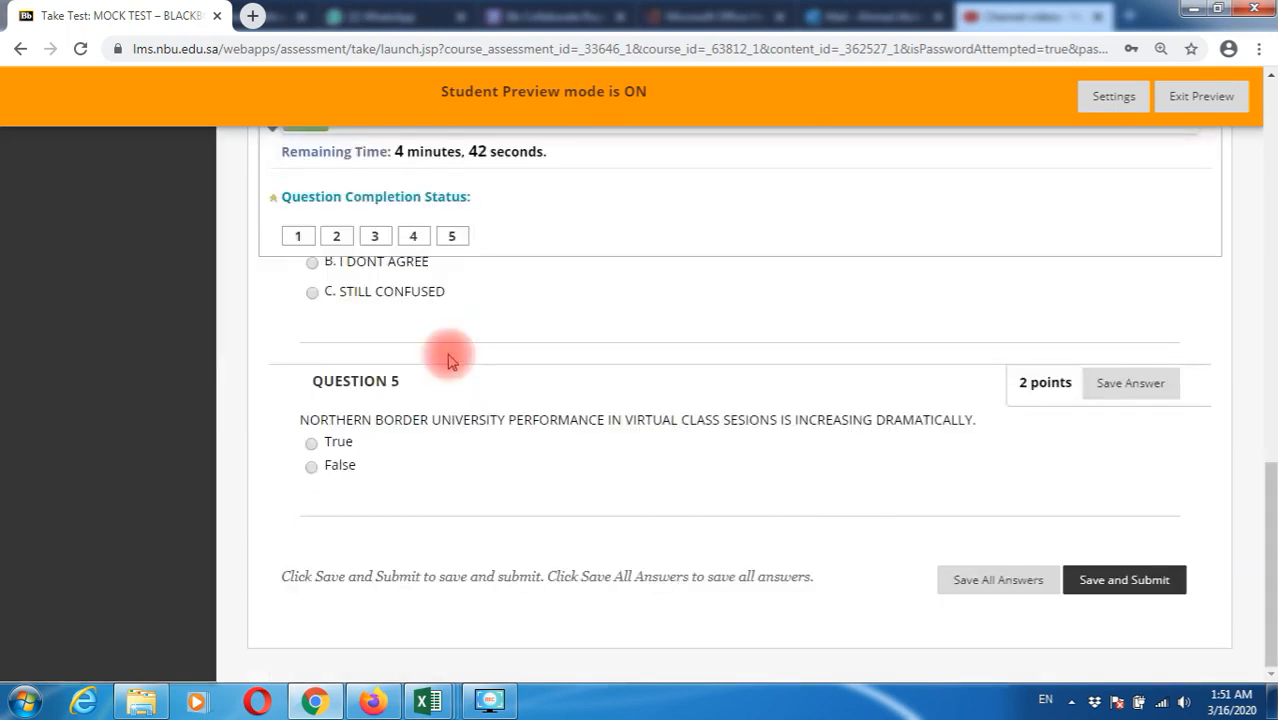
{"action": "left_click", "coordinate": [311, 443]}
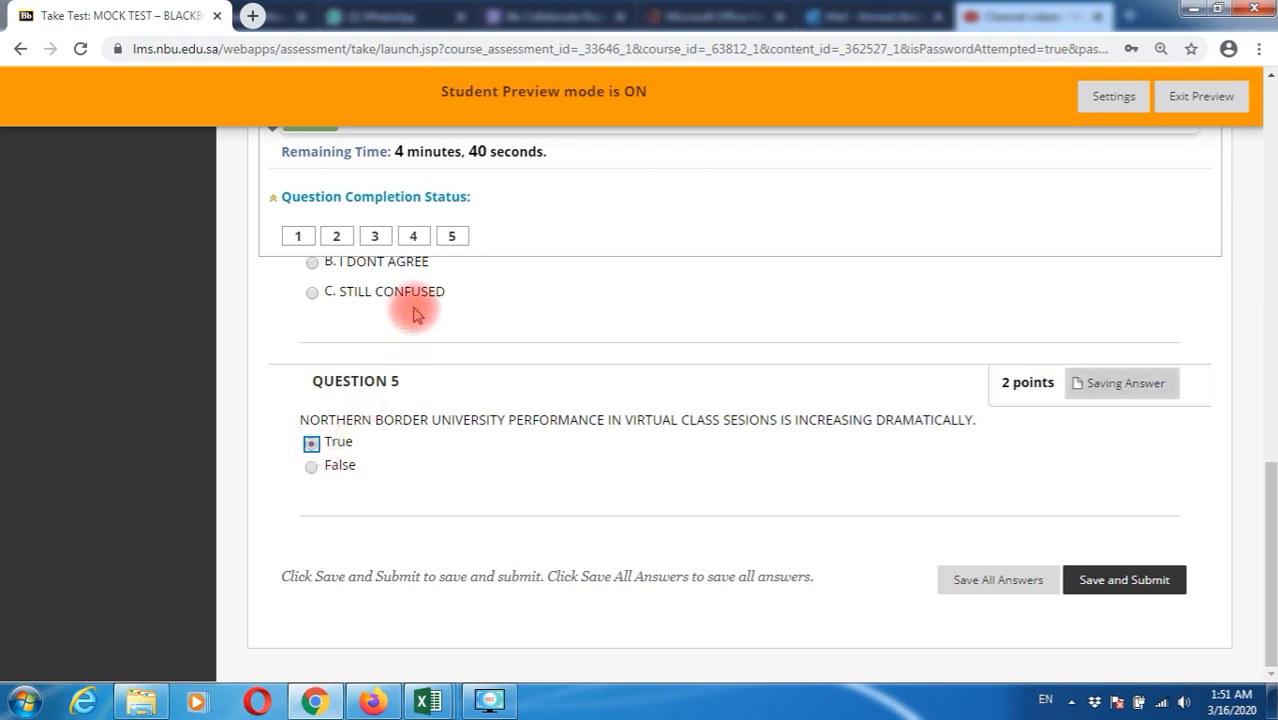
{"action": "left_click", "coordinate": [413, 240]}
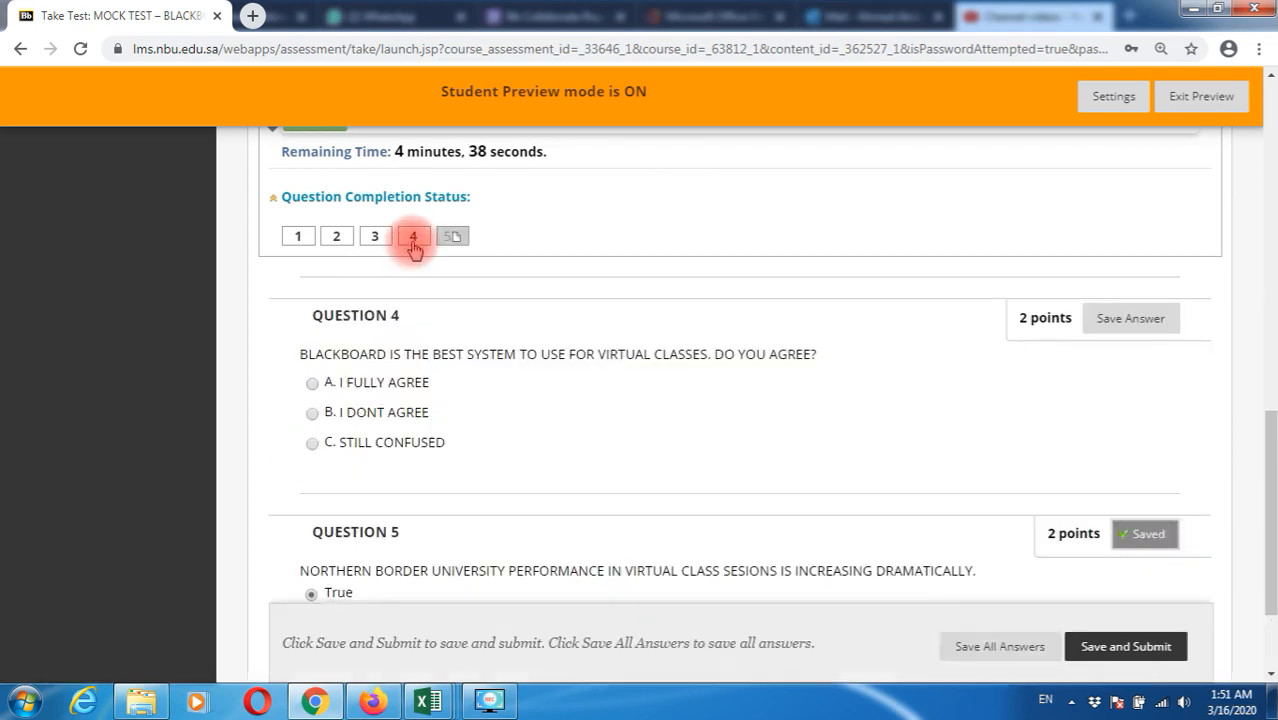
{"action": "left_click", "coordinate": [312, 414]}
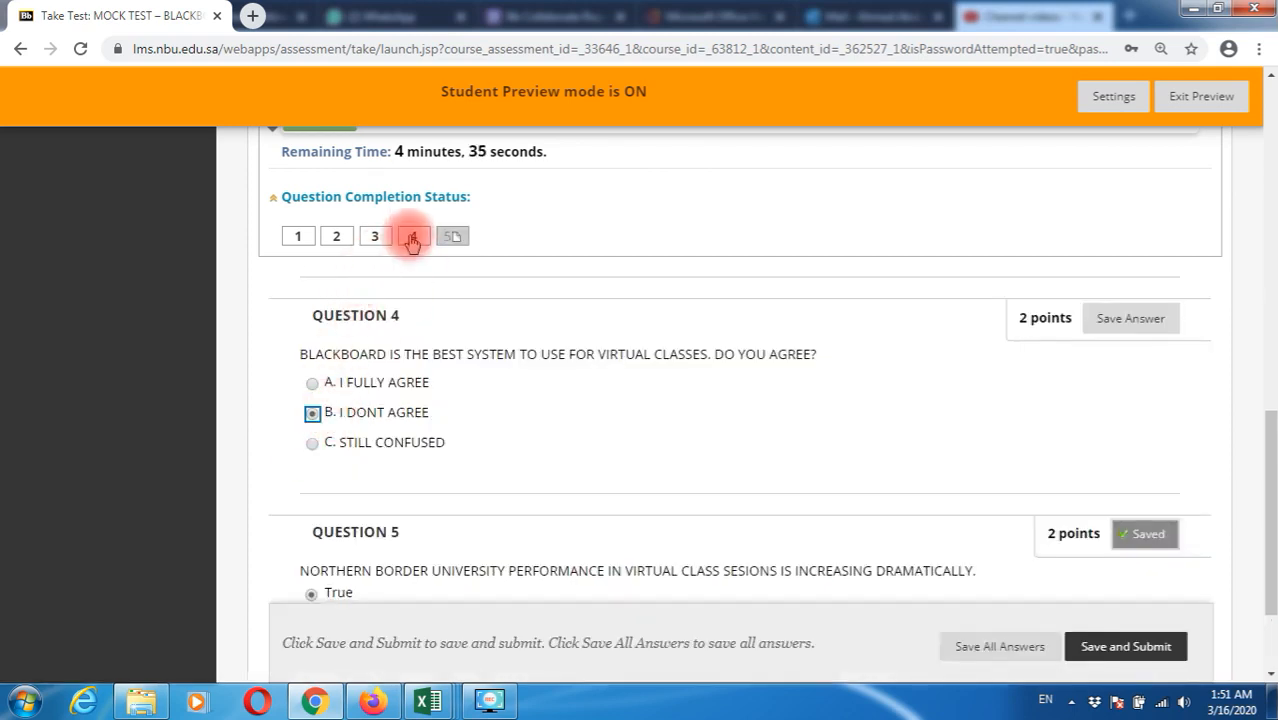
Answer GOOD for question 3, True for question 1 and False for question 2
{"action": "left_click", "coordinate": [377, 237]}
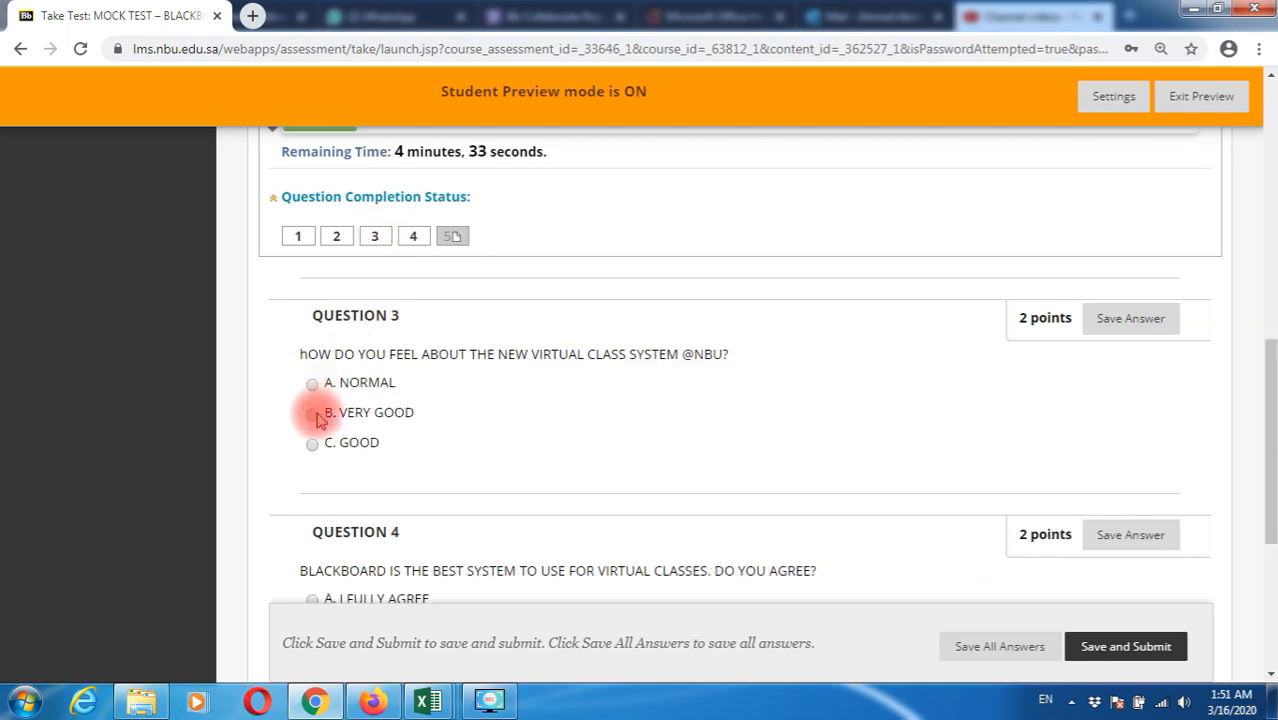
{"action": "left_click", "coordinate": [313, 446]}
{"action": "left_click", "coordinate": [302, 237]}
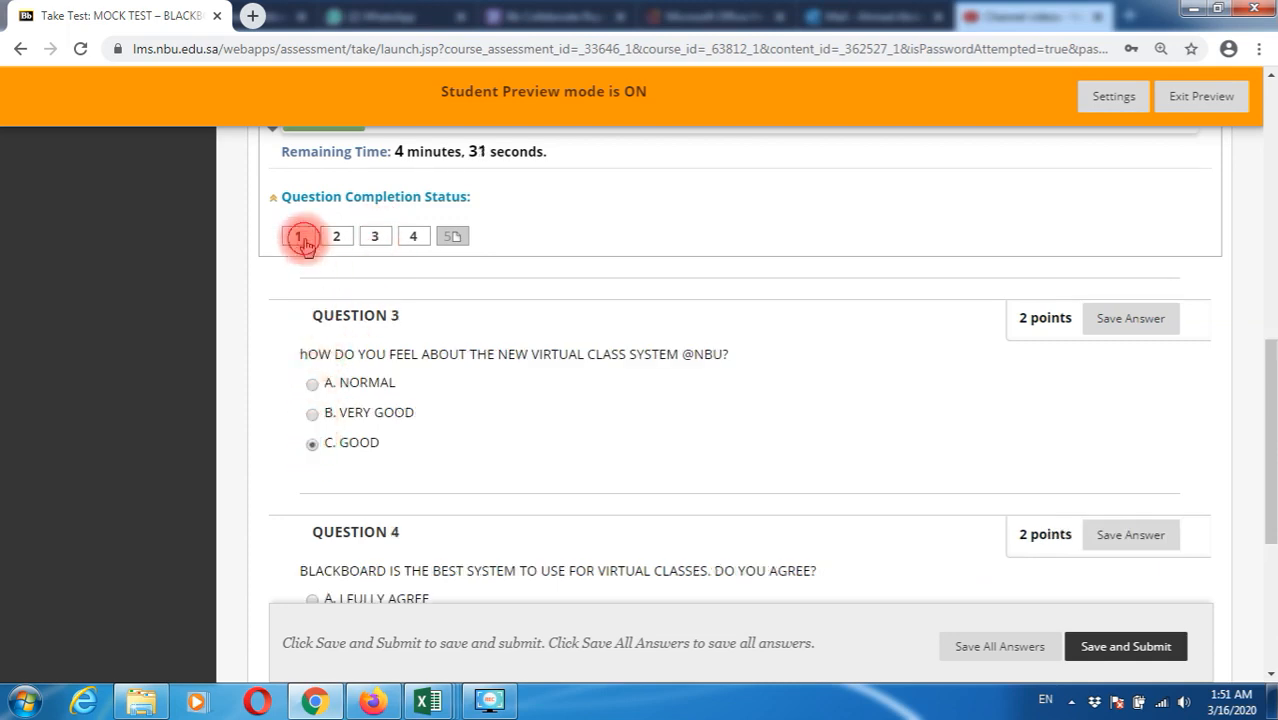
{"action": "left_click", "coordinate": [311, 378]}
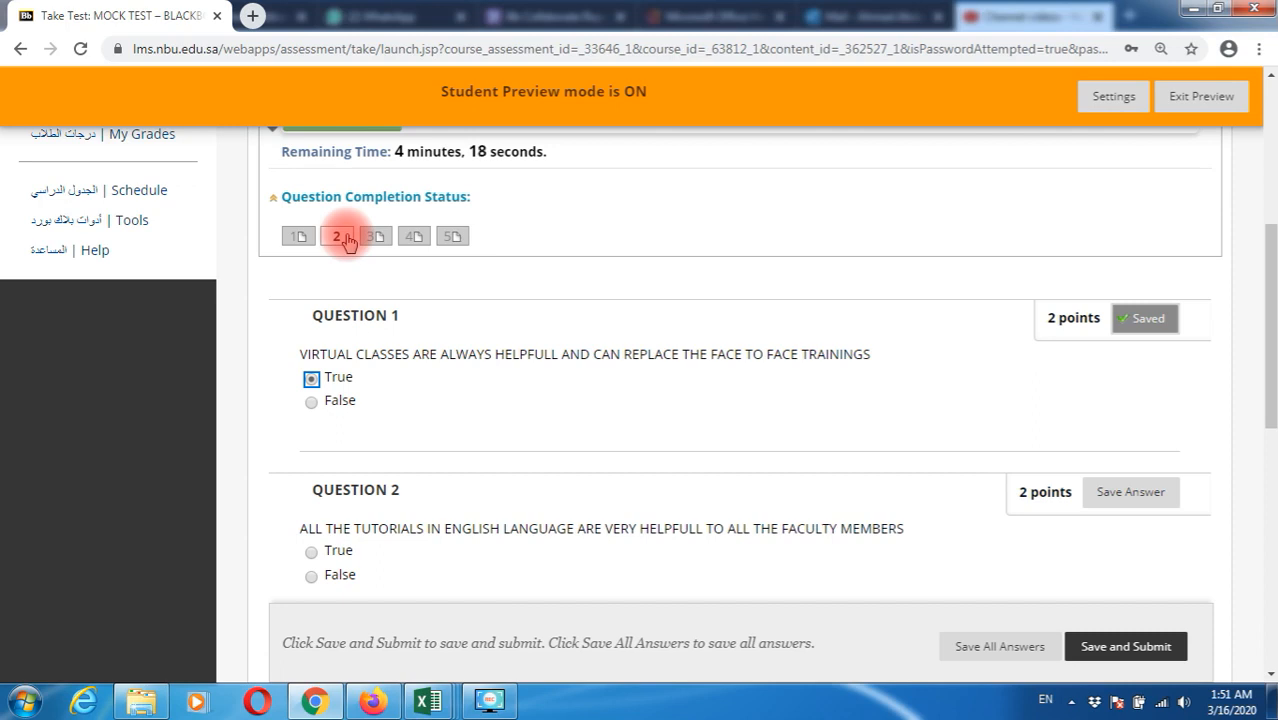
{"action": "left_click", "coordinate": [345, 240]}
{"action": "scroll", "coordinate": [365, 508], "scroll_direction": "down", "scroll_amount": 1}
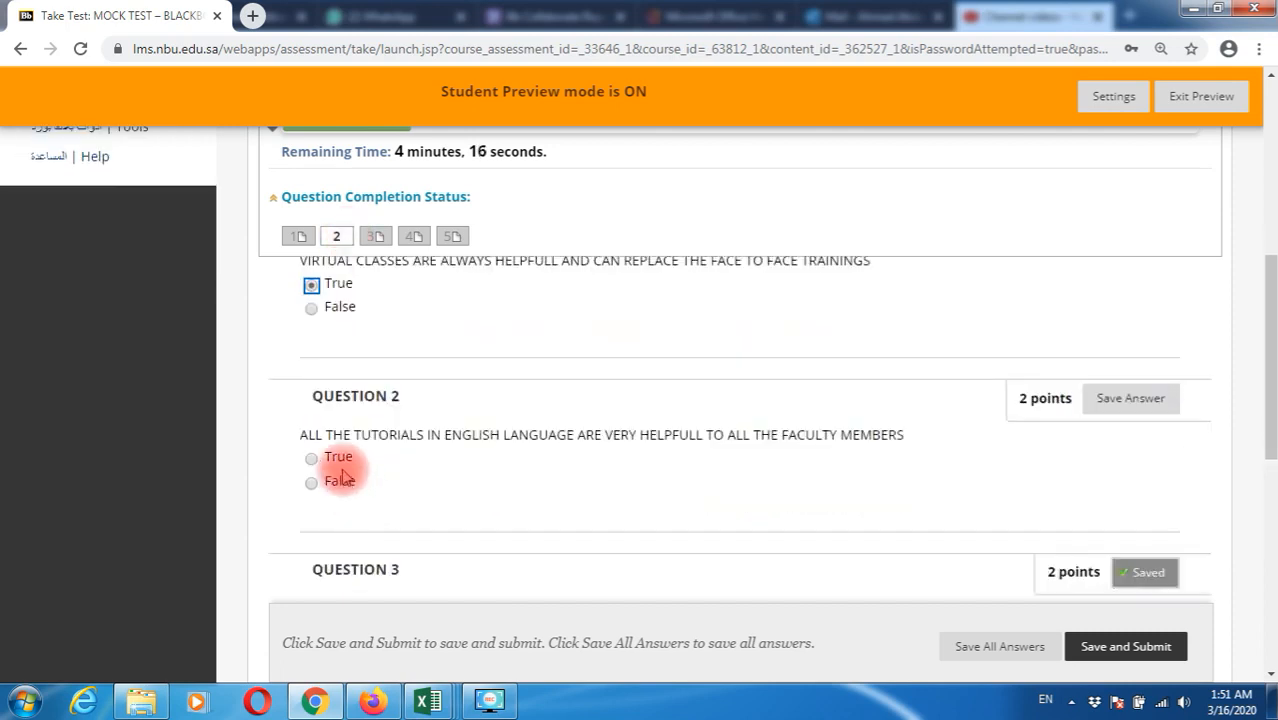
{"action": "left_click", "coordinate": [314, 487]}
{"action": "scroll", "coordinate": [456, 477], "scroll_direction": "up", "scroll_amount": 1}
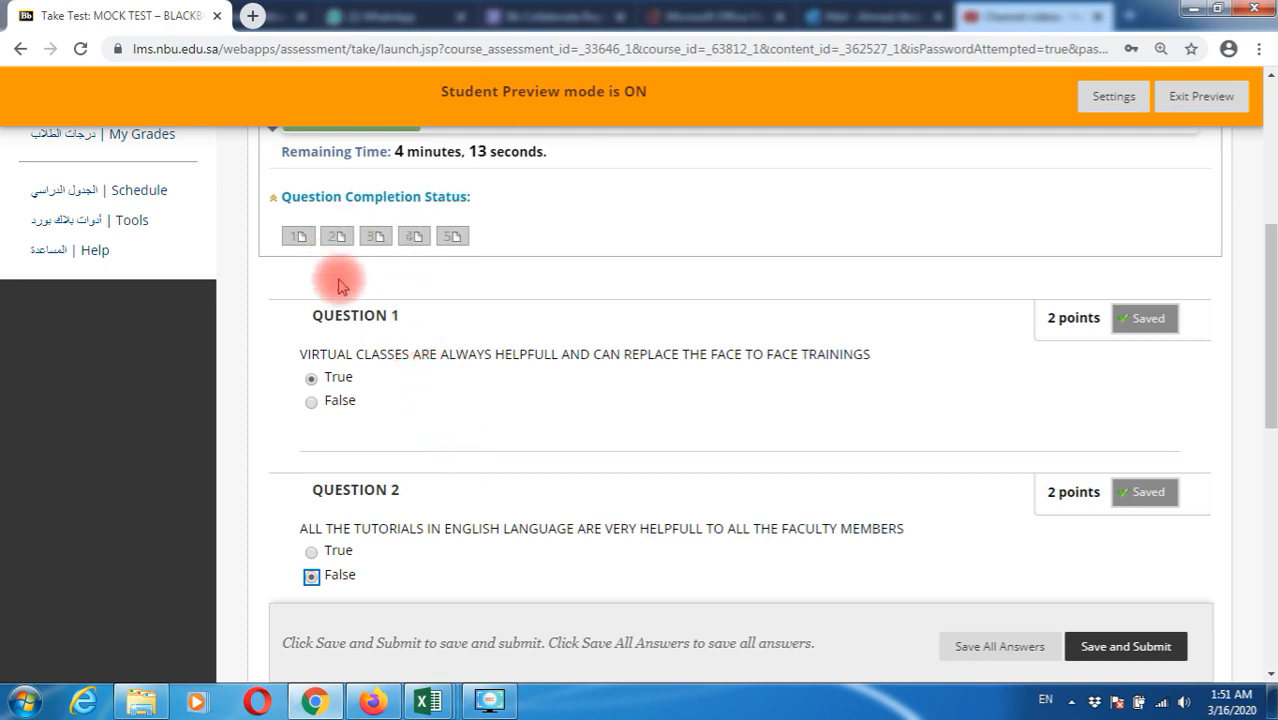
{"action": "scroll", "coordinate": [845, 377], "scroll_direction": "down", "scroll_amount": 2}
{"action": "scroll", "coordinate": [845, 377], "scroll_direction": "down", "scroll_amount": 3}
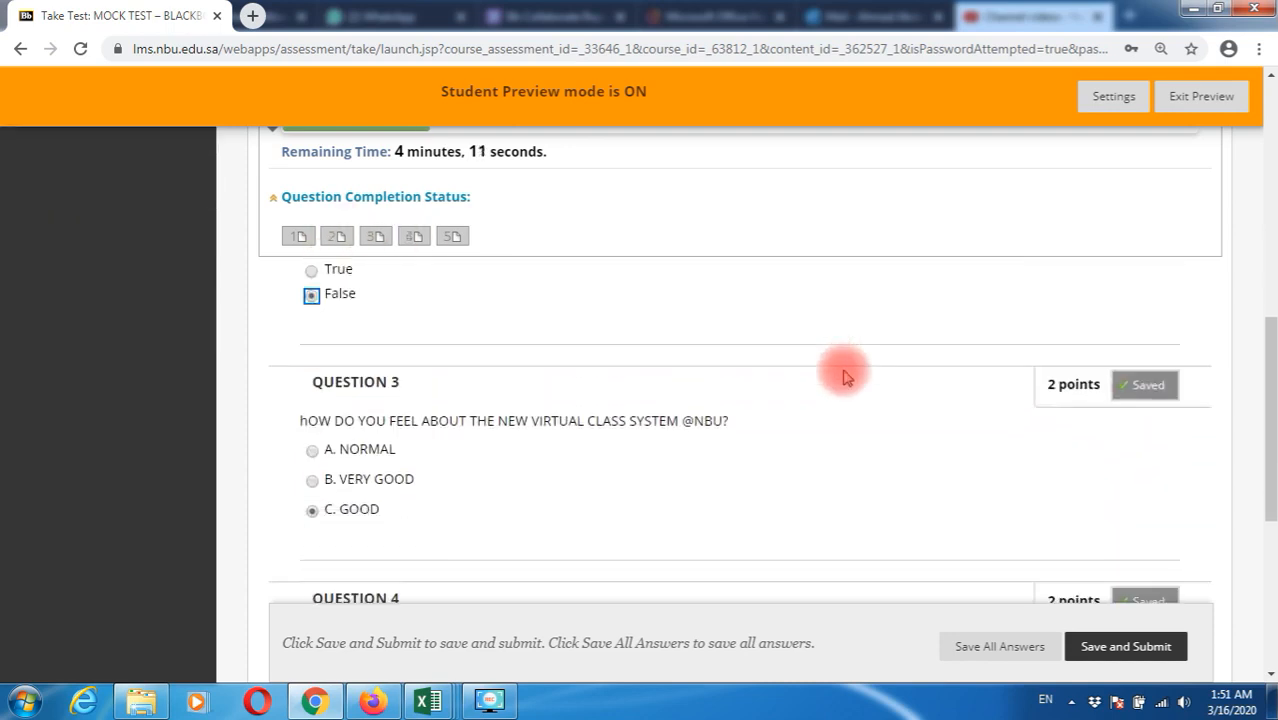
Save and submit the attempt, confirm, and open the review showing Completed, 2 out of 10
{"action": "left_click", "coordinate": [1123, 650]}
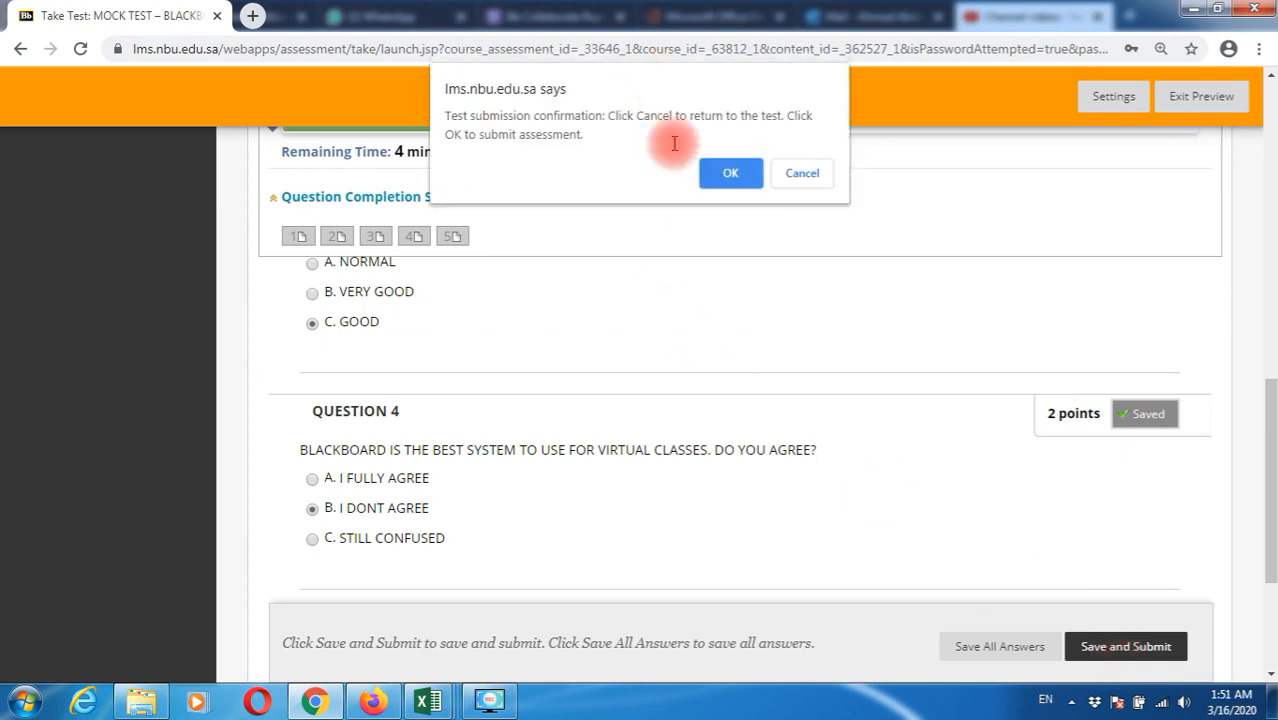
{"action": "left_click", "coordinate": [731, 172]}
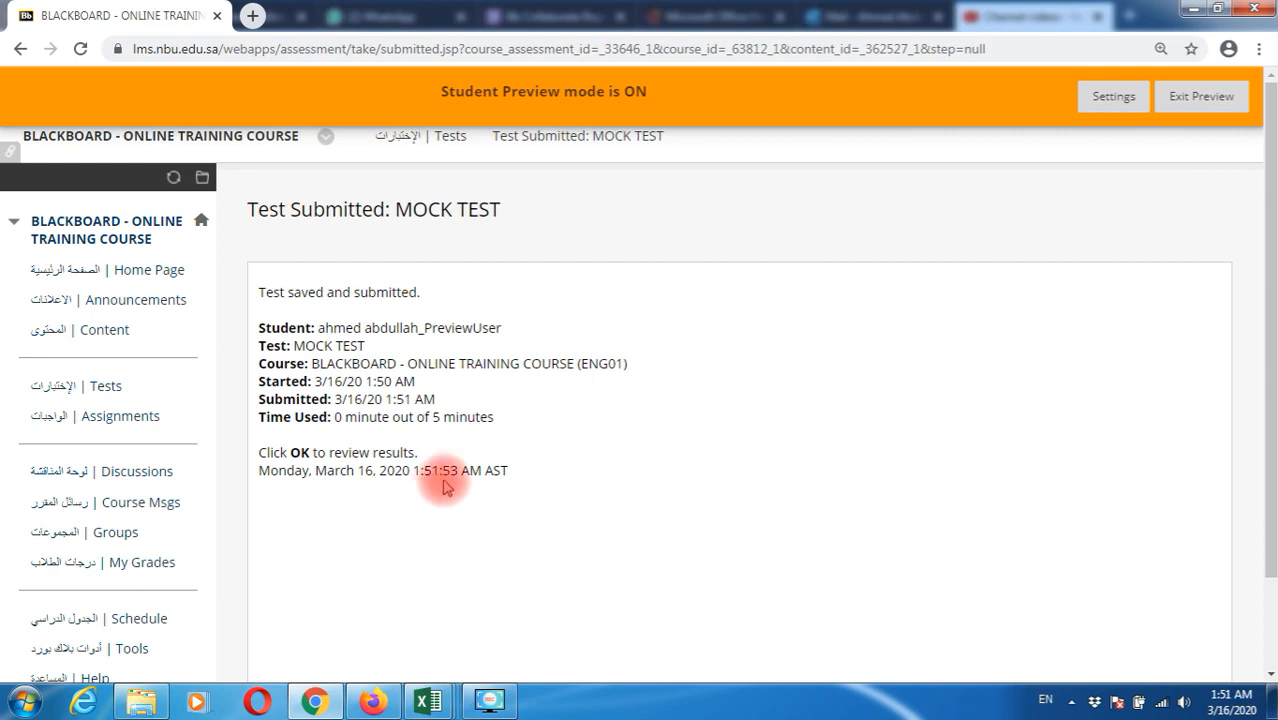
{"action": "scroll", "coordinate": [442, 480], "scroll_direction": "down", "scroll_amount": 1}
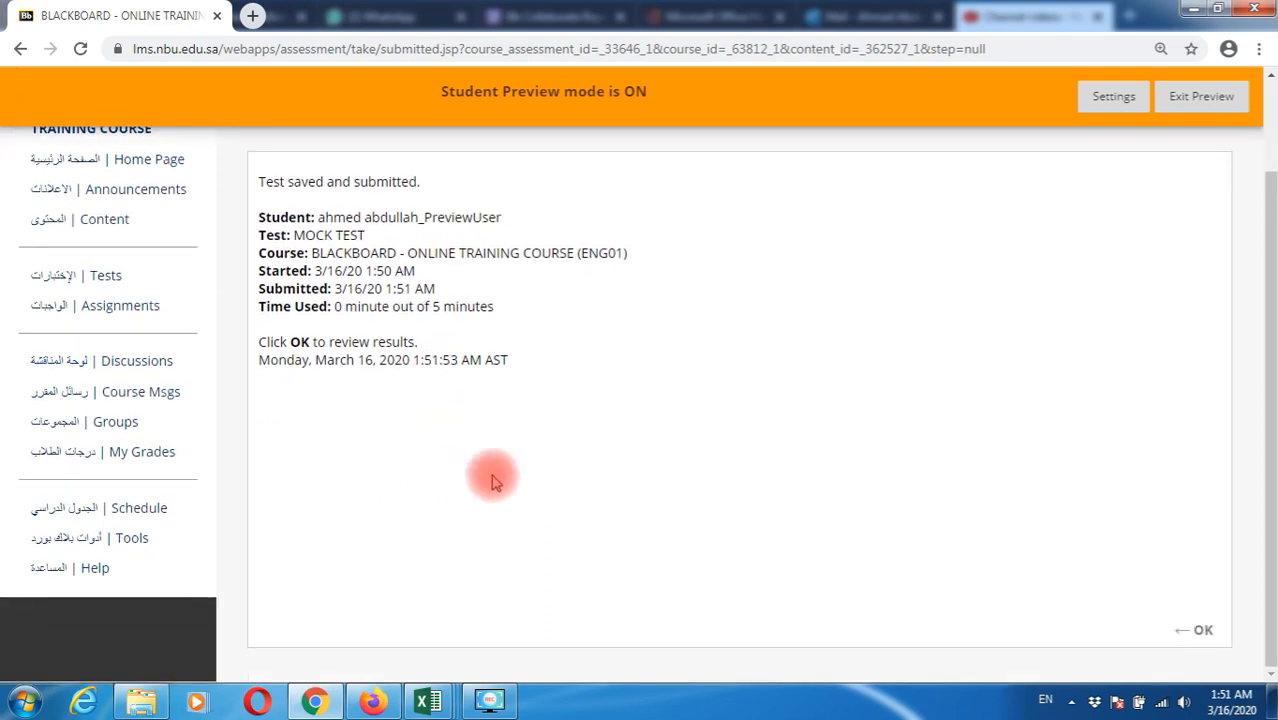
{"action": "left_click", "coordinate": [1201, 640]}
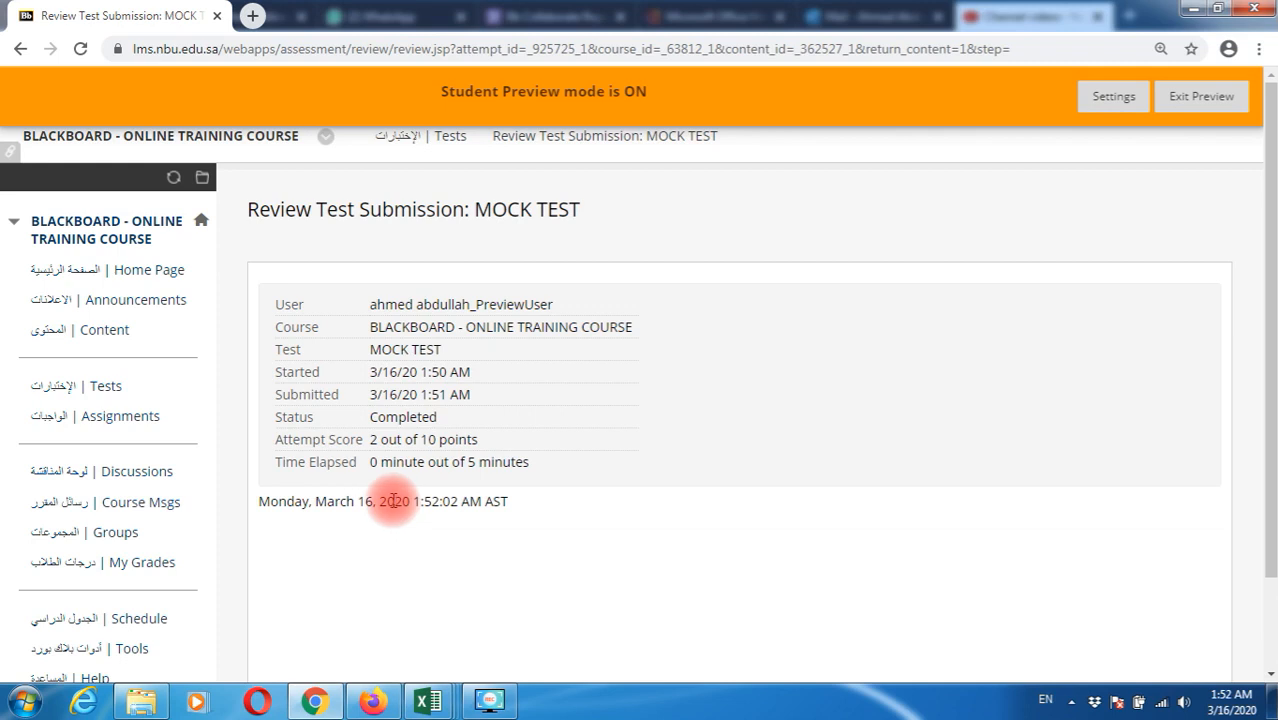
Highlight the 2-out-of-10 attempt score, then exit Student Preview
{"action": "left_click_drag", "start_coordinate": [373, 439], "coordinate": [450, 437]}
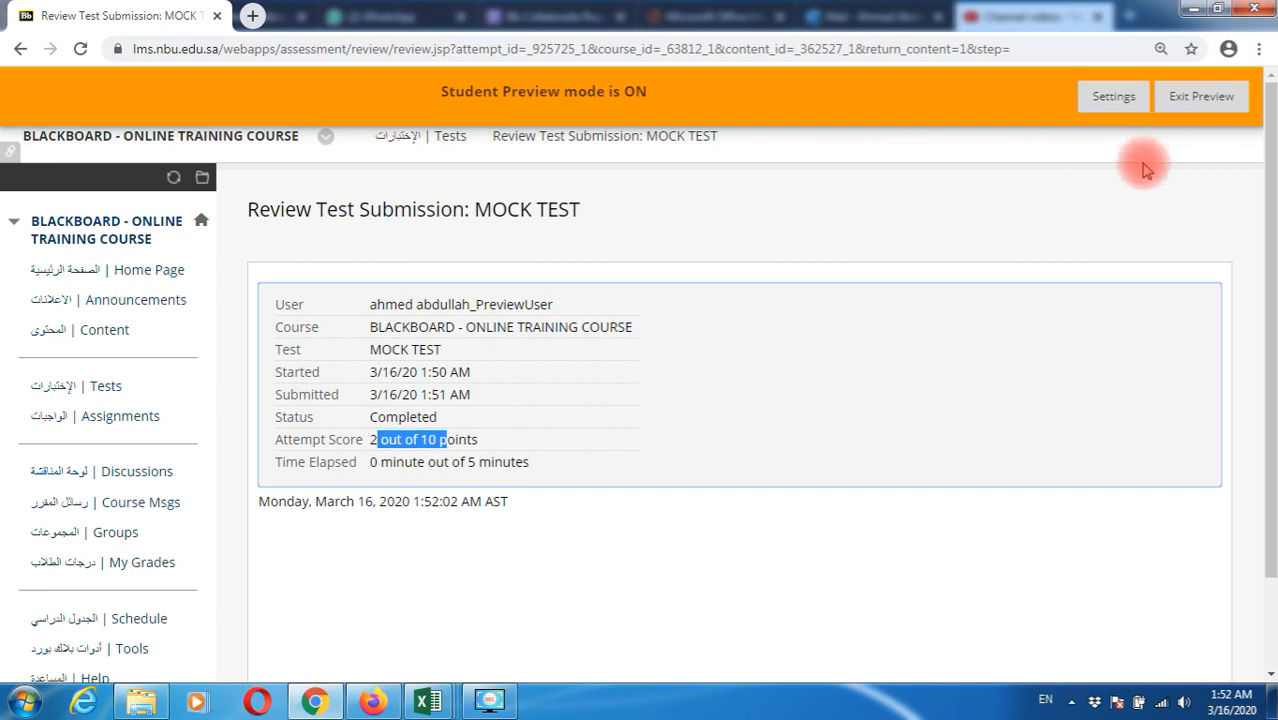
{"action": "left_click", "coordinate": [1195, 100]}
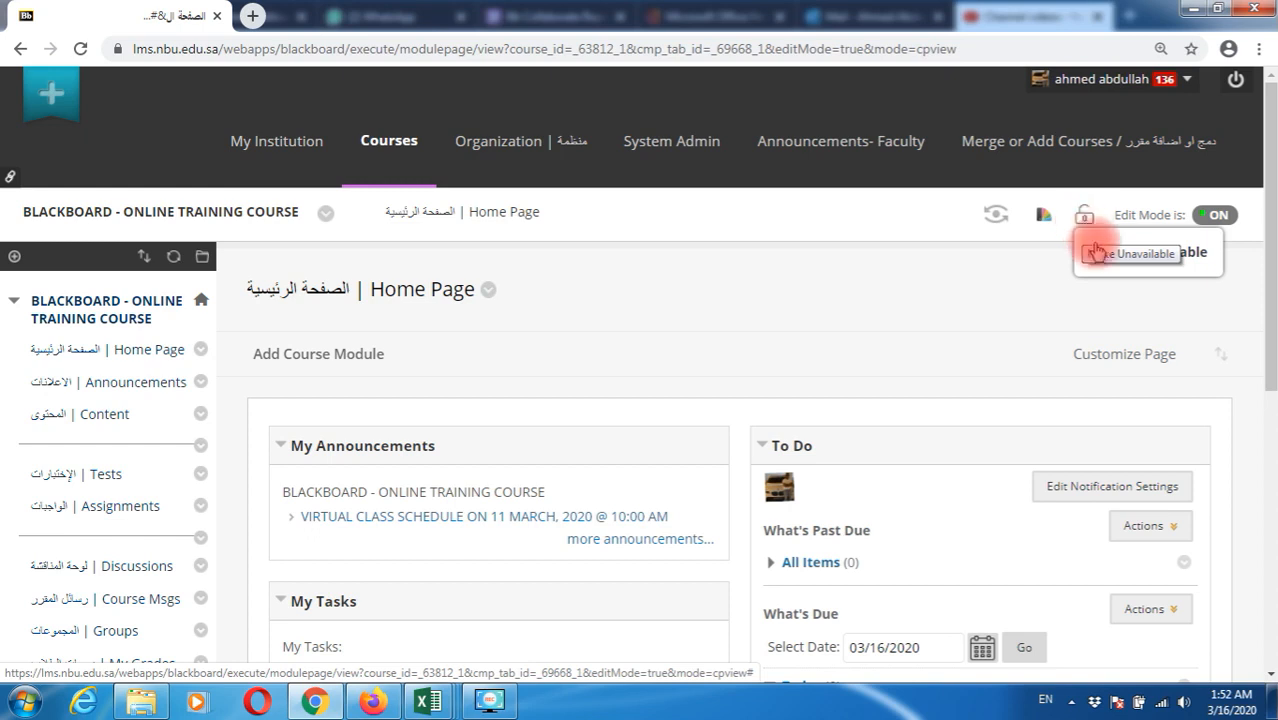
Turn Edit Mode off, go to the course Content area, and turn Edit Mode back on
{"action": "left_click", "coordinate": [1219, 218]}
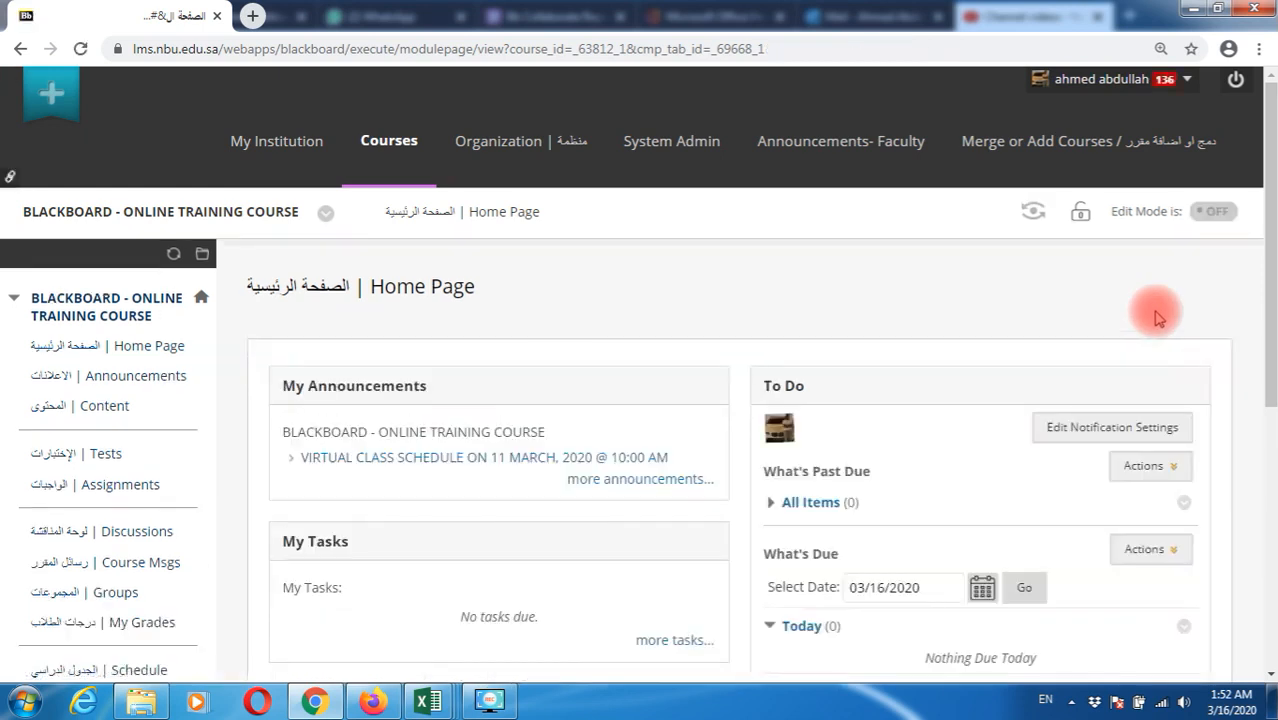
{"action": "left_click", "coordinate": [106, 405]}
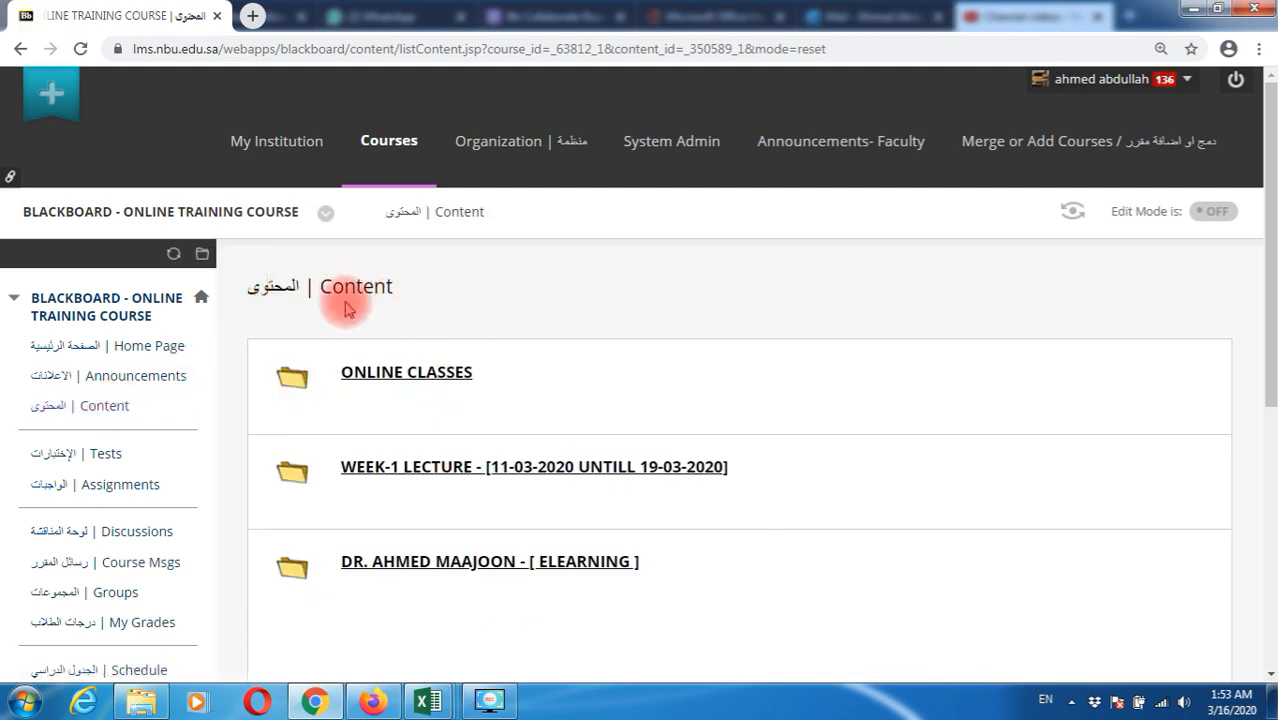
{"action": "left_click", "coordinate": [107, 418]}
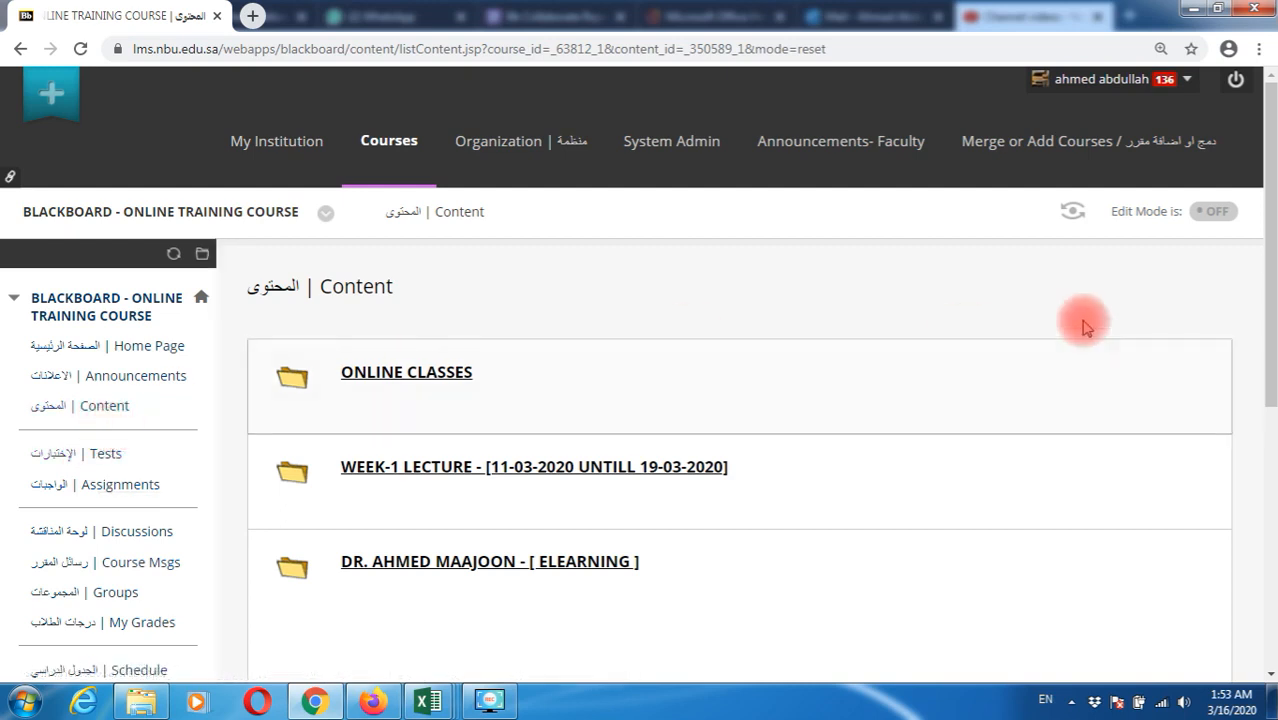
{"action": "left_click", "coordinate": [1216, 214]}
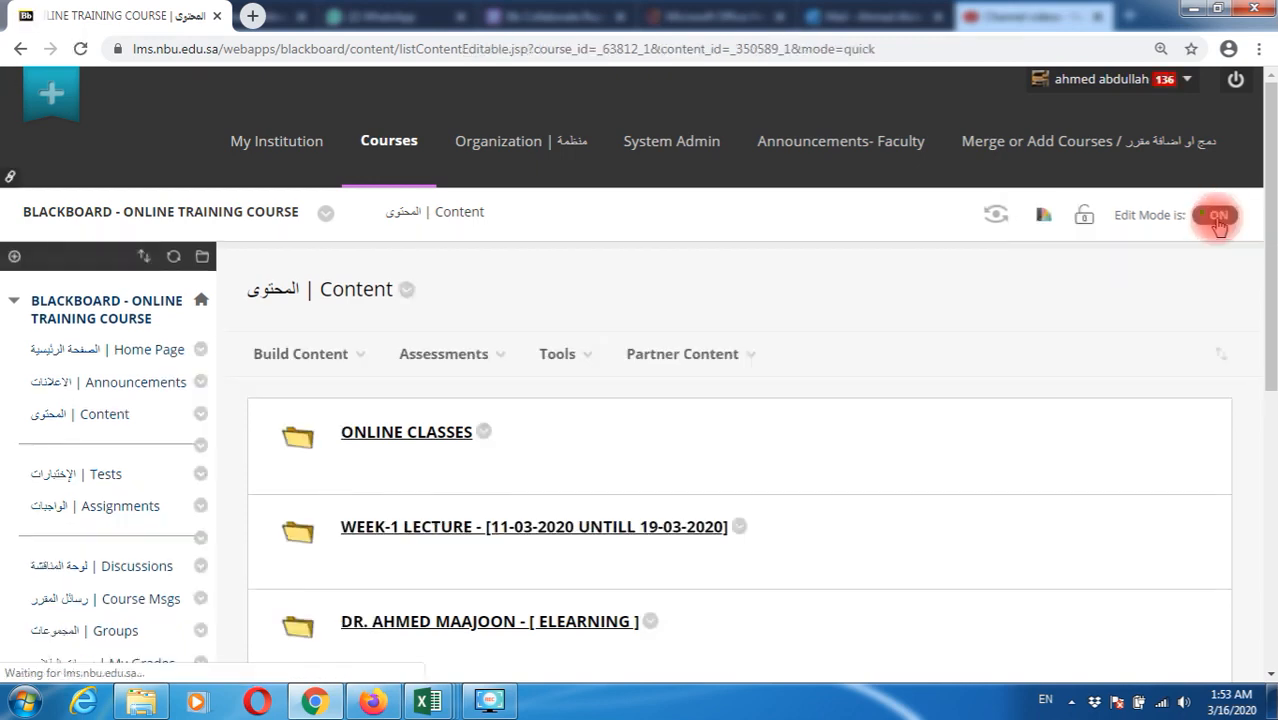